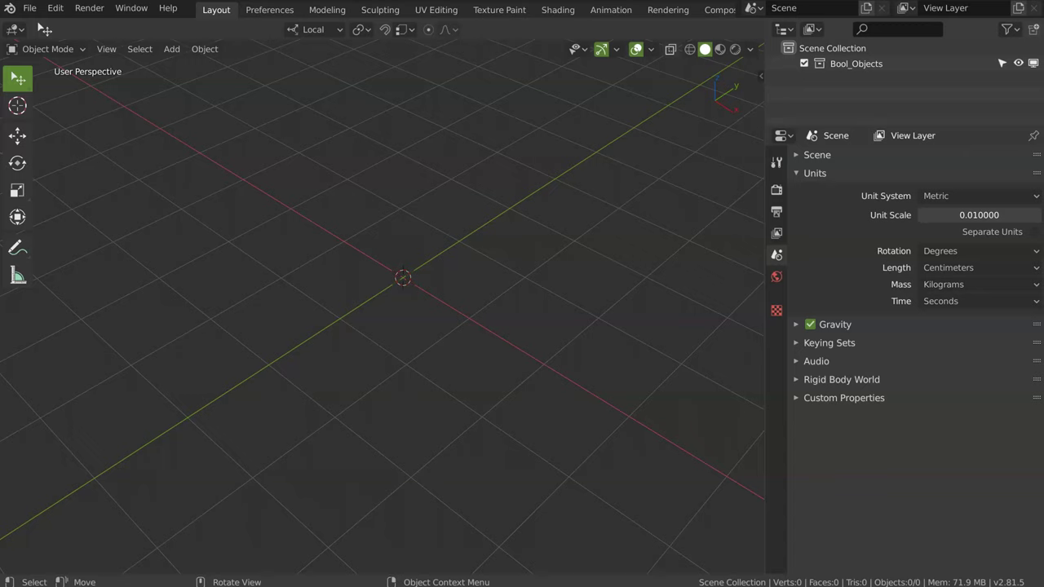
- Orbit the empty scene and bring up the Shift+Q quick-add primitives menu
mouse_move(396, 309)
middle_down()
mouse_move(454, 289)
mouse_move(429, 304)
mouse_move(431, 314)
mouse_move(406, 310)
middle_up()
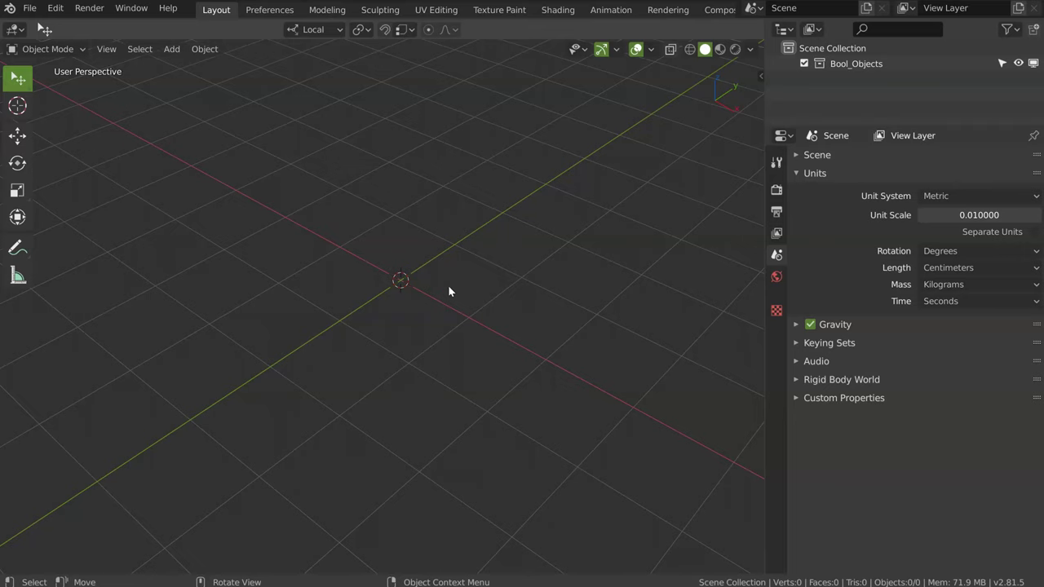
mouse_move(448, 285)
middle_down()
mouse_move(425, 361)
mouse_move(377, 272)
mouse_move(377, 291)
middle_up()
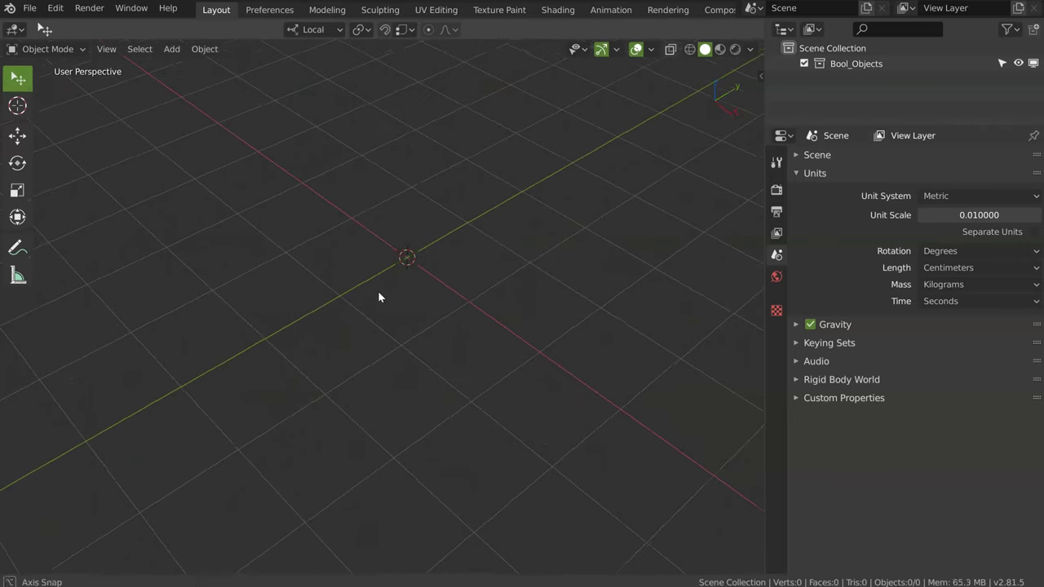
key(shift+q)
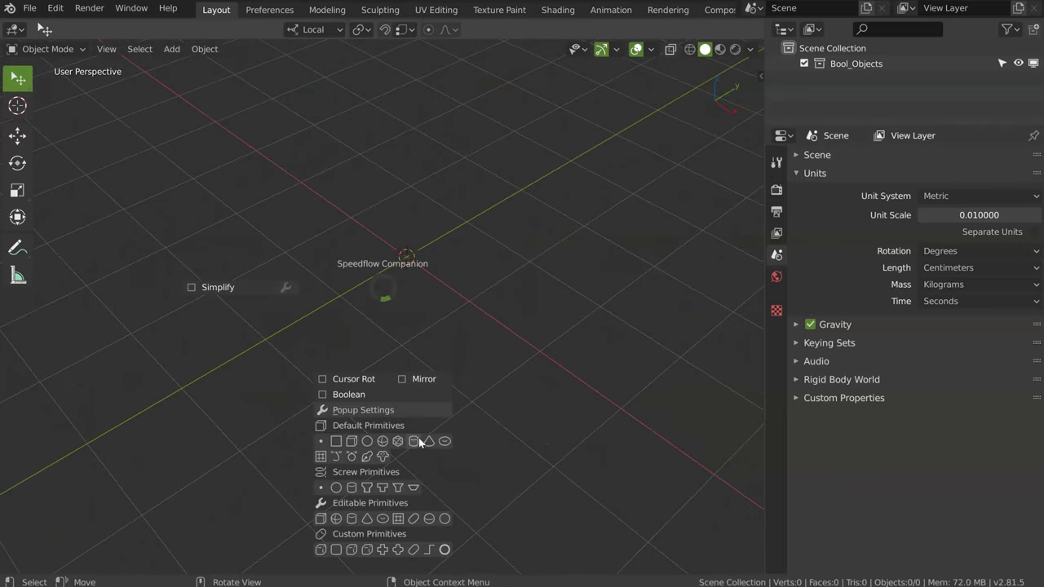
- Add a cylinder, then inset and extrude its top cap upward into a neck
click(418, 440)
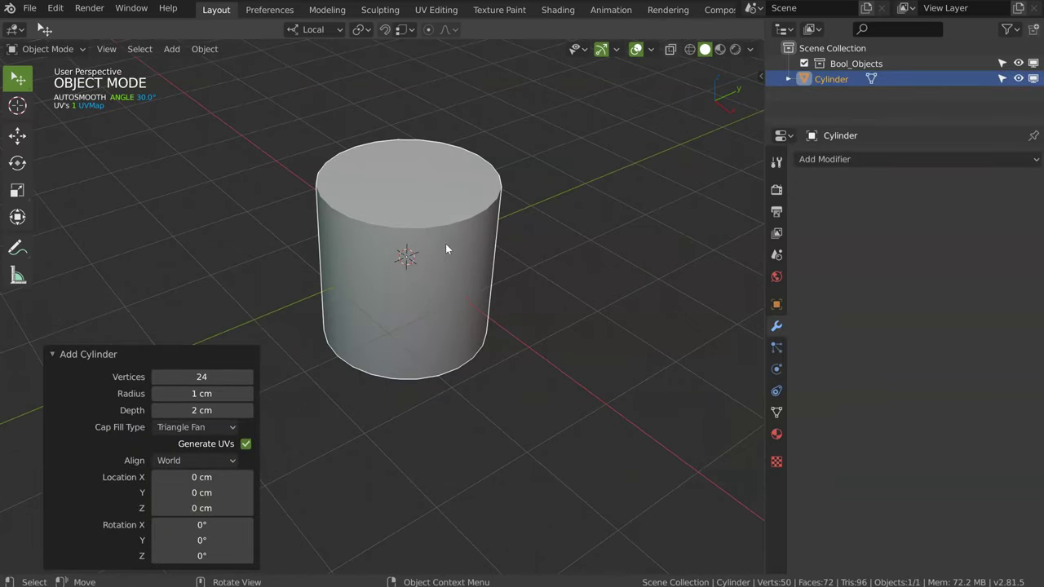
key(Tab)
click(419, 196)
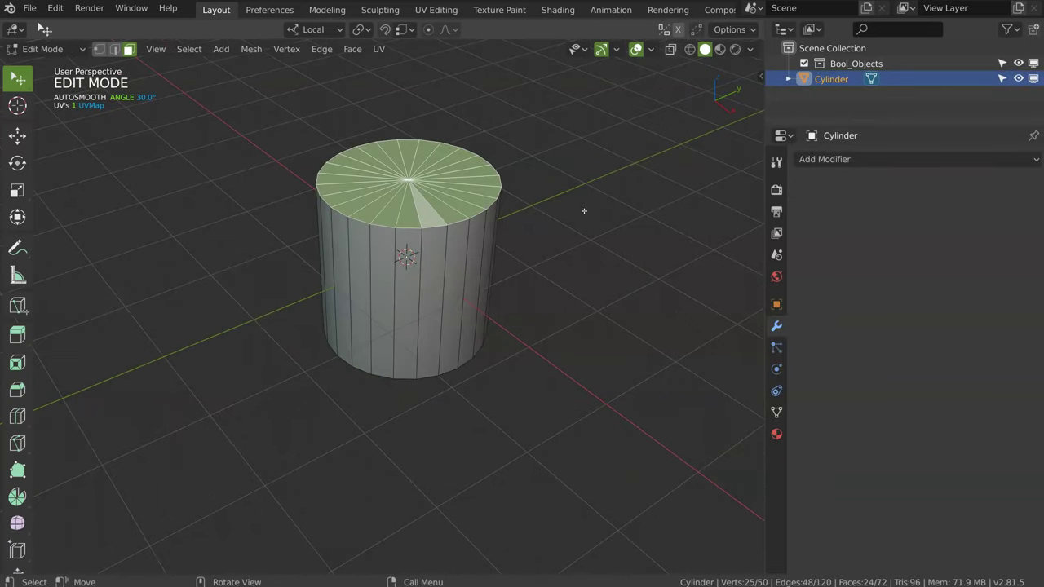
key(i)
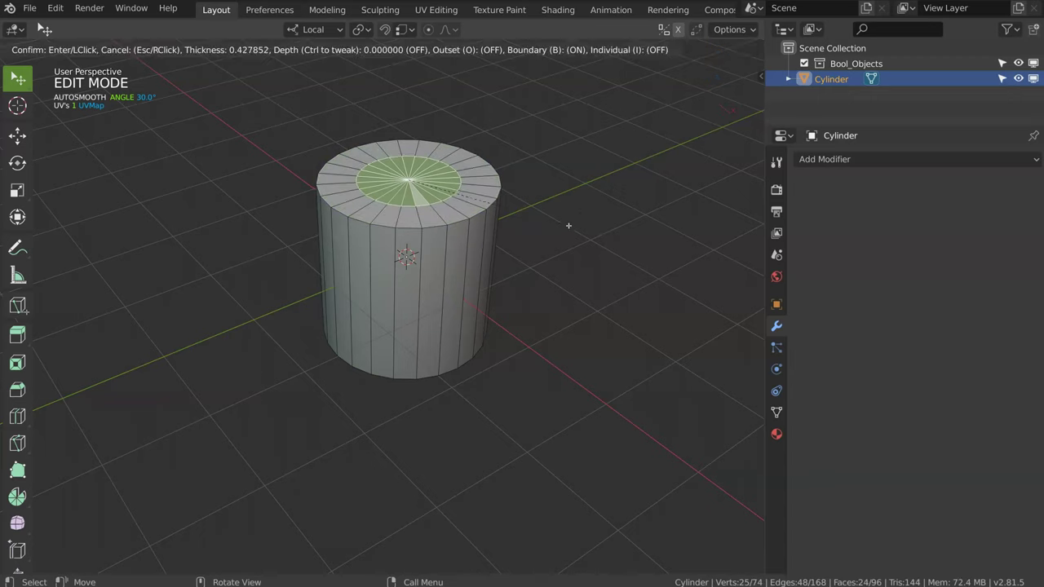
click(566, 226)
key(e)
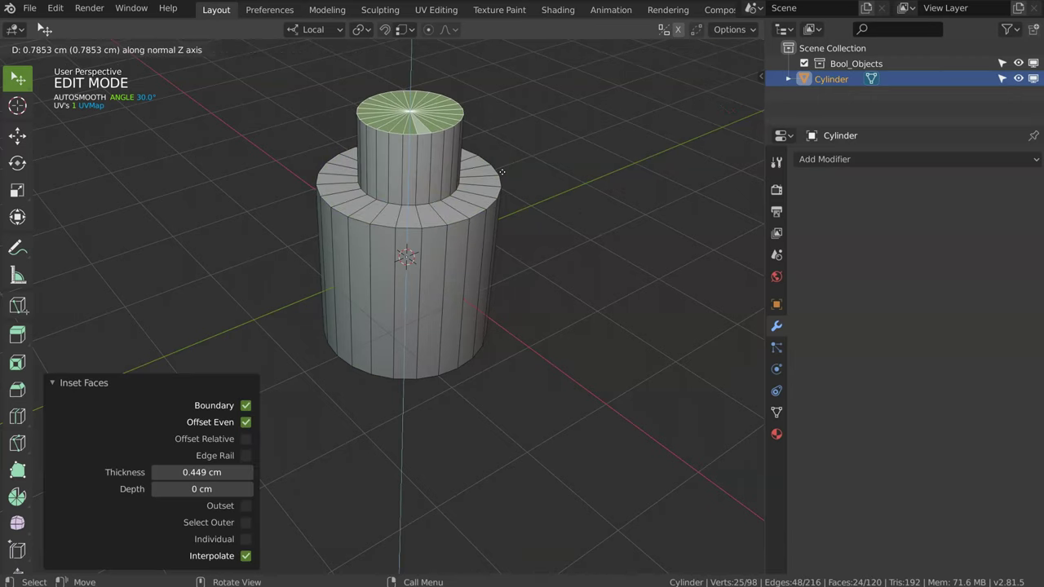
click(468, 196)
- Bevel the edge loop at the neck's base into a 4-segment rounded ledge
key(2)
alt+click(465, 196)
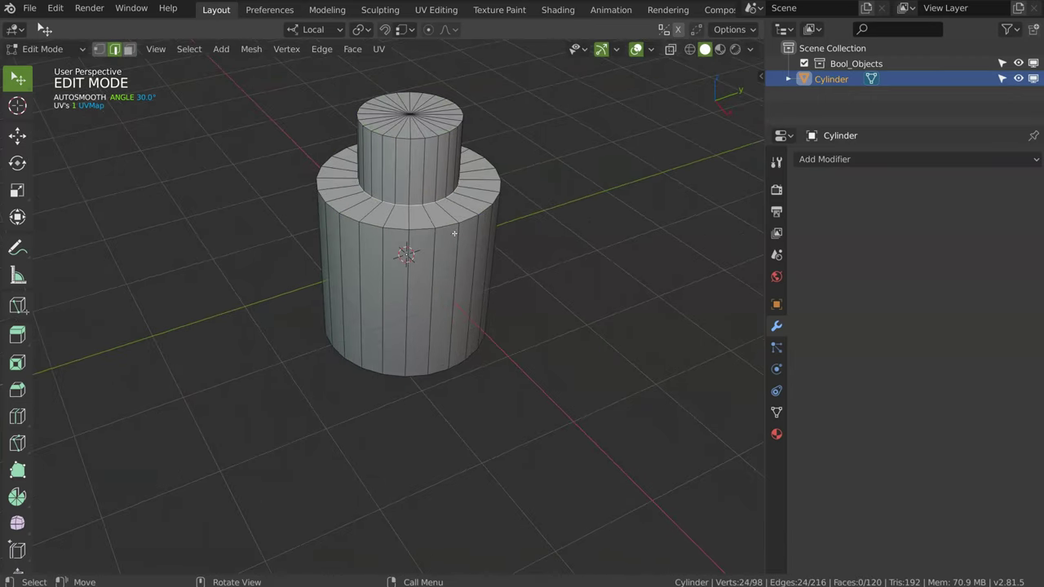
key(ctrl+b)
click(494, 245)
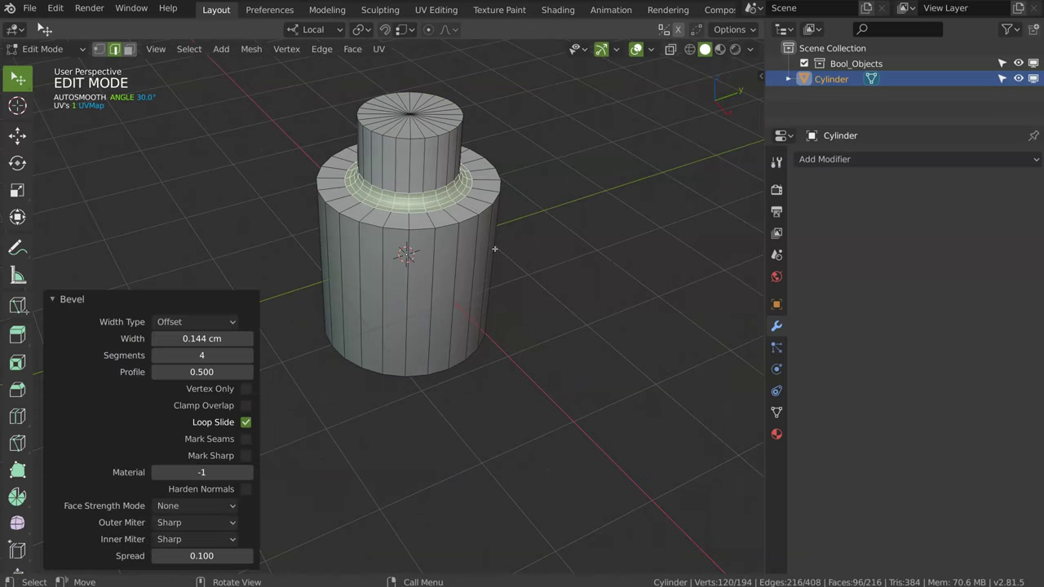
key(Tab)
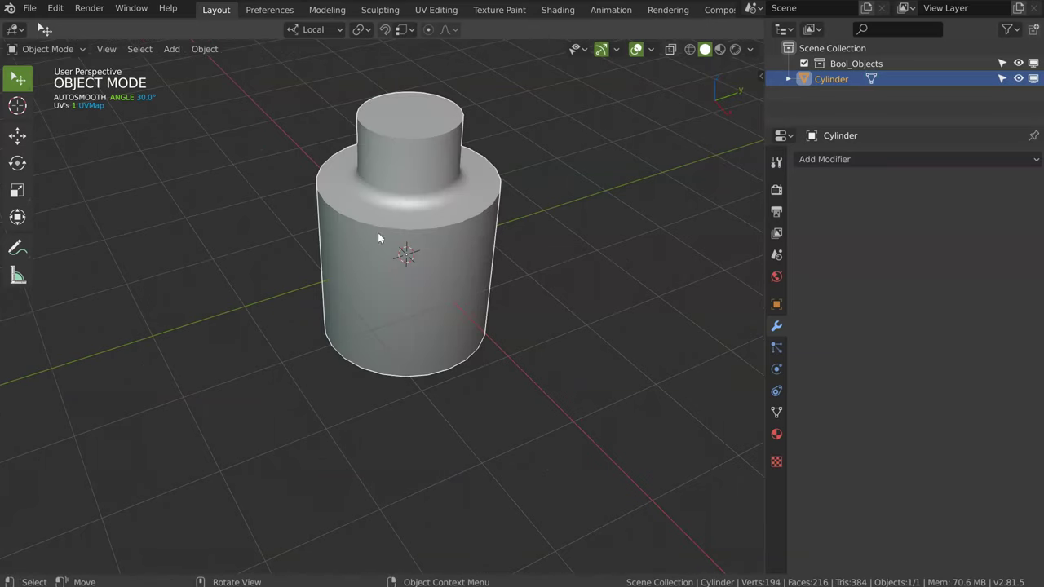
- Cut four evenly spaced horizontal edge loops around the cylinder body
key(Tab)
key(ctrl+r)
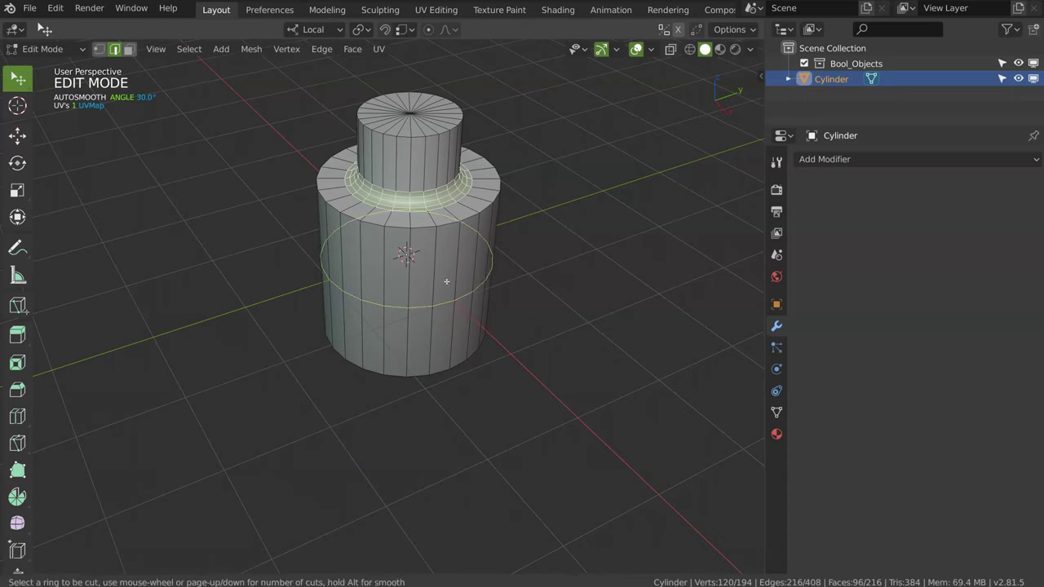
scroll(446, 281, up, 3)
click(446, 281)
right_click(438, 280)
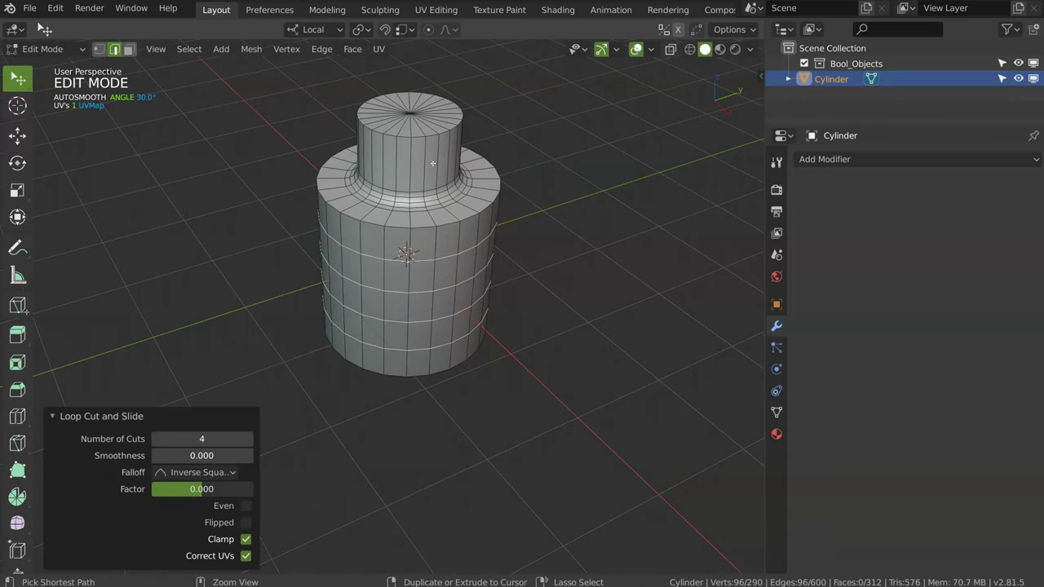
key(ctrl+t)
- Cut one centred edge loop around the neck and return to object mode
key(ctrl+r)
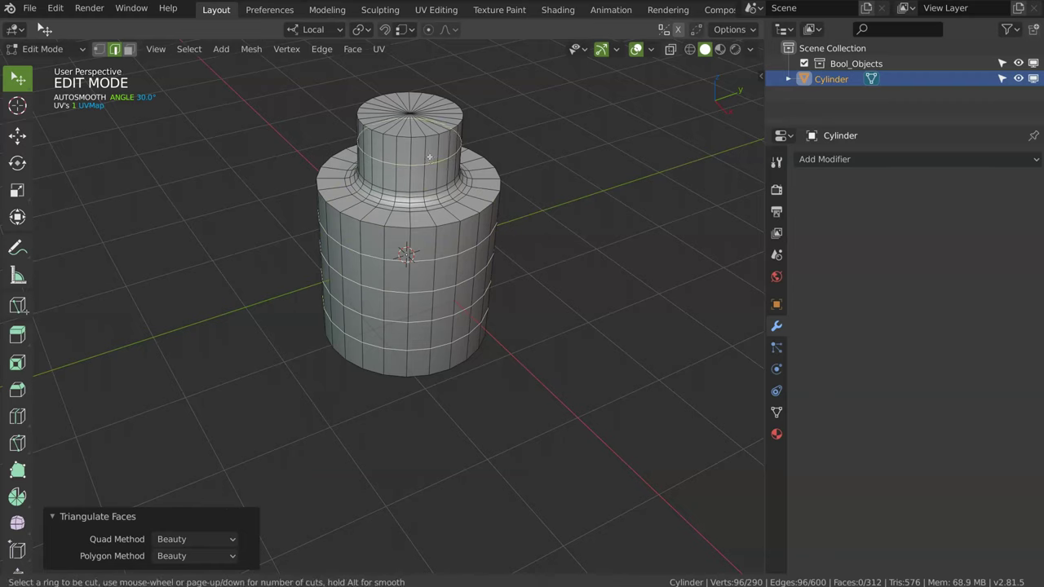
click(430, 159)
right_click(431, 159)
key(Tab)
- Add an angle-based Bevel modifier to the cylinder from the Speedflow pie menu
key(alt+q)
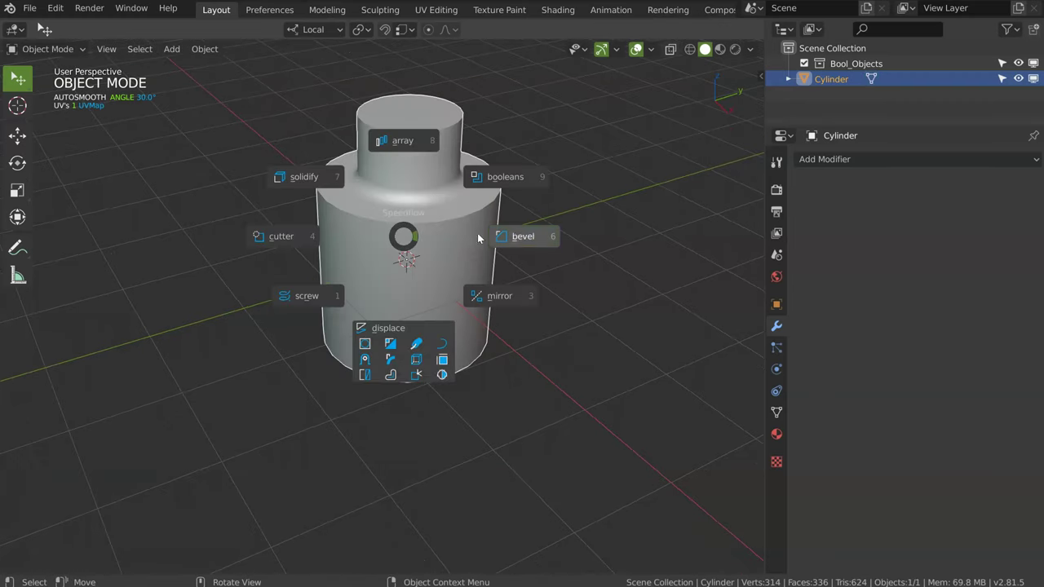
click(517, 232)
key(alt)
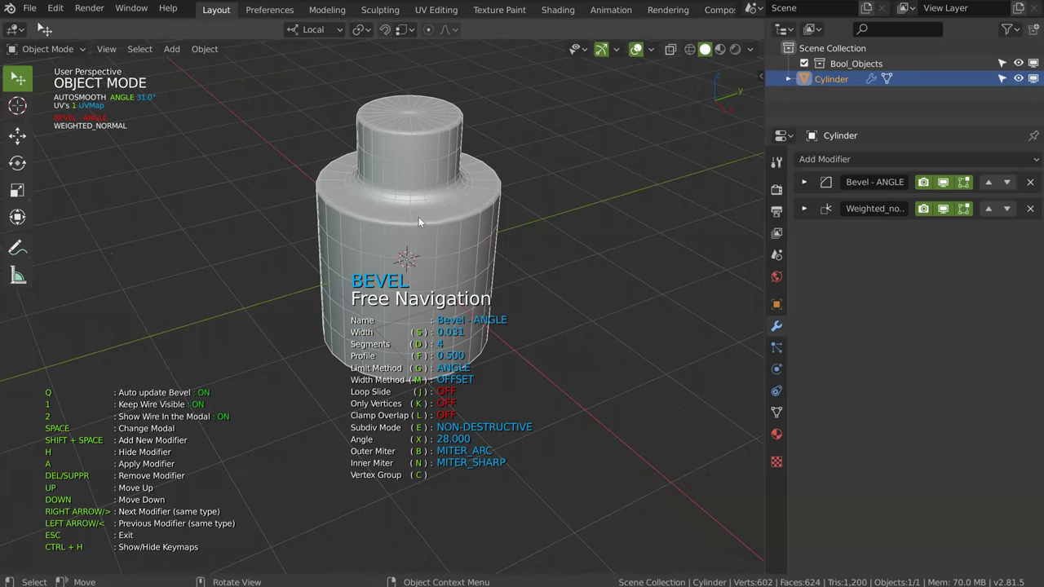
- Add a level 2 Subsurf modifier and close the modifier overlay
key(shift+space)
click(381, 327)
key(alt)
key(Escape)
mouse_move(383, 222)
middle_down()
mouse_move(389, 201)
mouse_move(378, 245)
middle_up()
scroll(377, 245, up, 2)
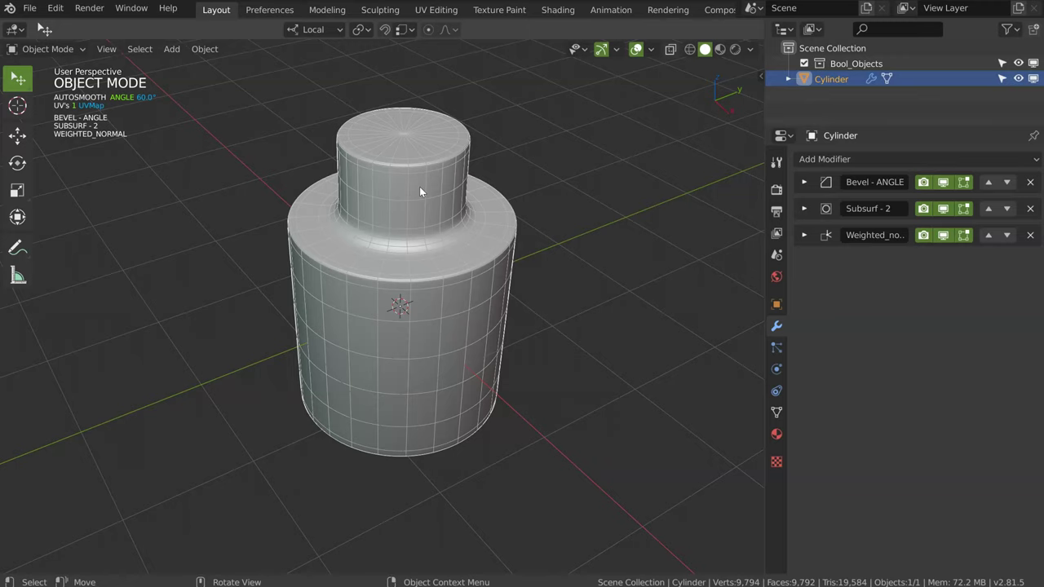
- Delete the cylinder's bottom cap faces to open its base
middle_drag(435, 323, 434, 257)
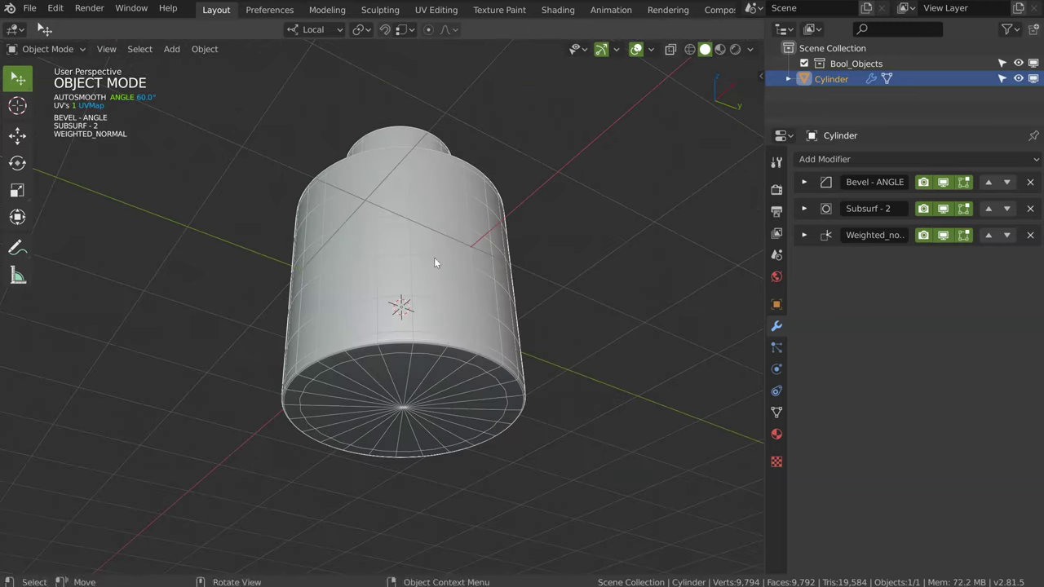
key(ctrl+Tab)
click(424, 385)
key(ctrl+l)
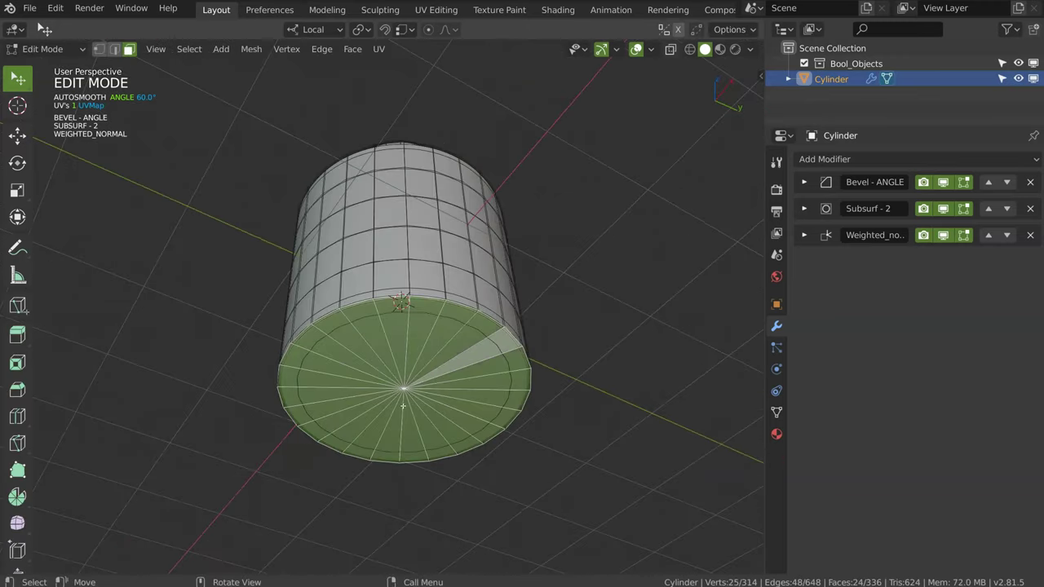
key(x)
click(536, 405)
mouse_move(537, 405)
middle_down()
mouse_move(540, 367)
mouse_move(465, 450)
middle_up()
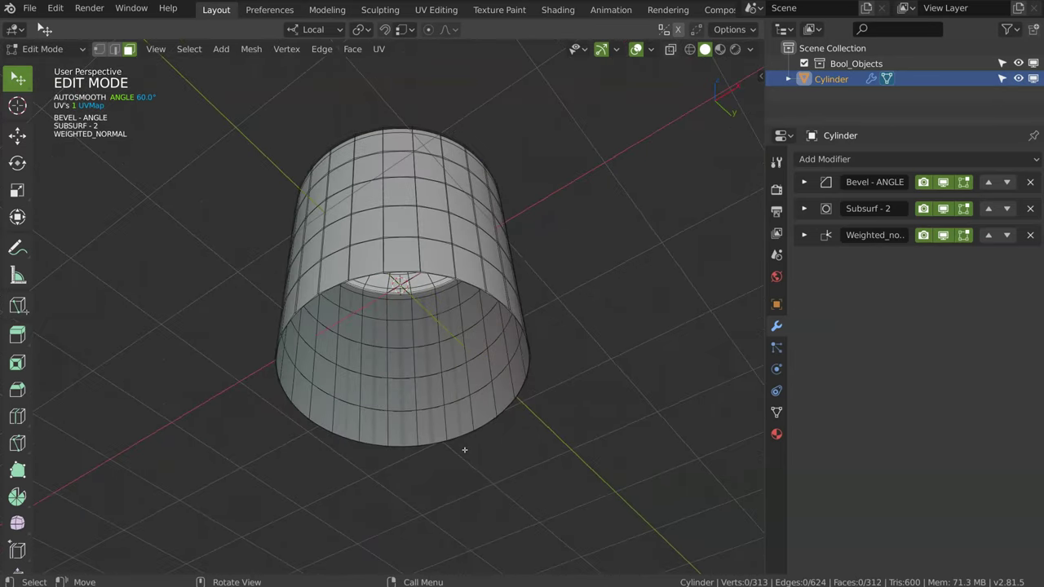
key(a)
key(Tab)
- Duplicate the cylinder and set the copy aside
mouse_move(442, 324)
middle_down()
mouse_move(438, 359)
mouse_move(412, 347)
mouse_move(437, 310)
middle_up()
key(shift+d)
click(184, 257)
click(416, 381)
- Thicken the cylinder walls by extruding them and shrinking/fattening inward
key(ctrl+Tab)
click(531, 375)
scroll(477, 420, up, 2)
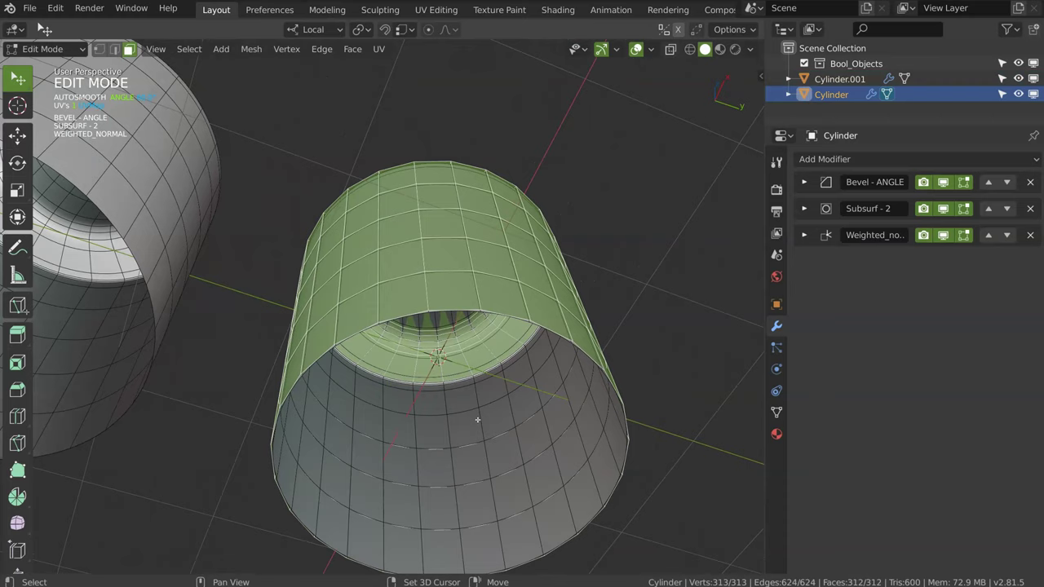
middle_drag(477, 420, 466, 366)
key(e)
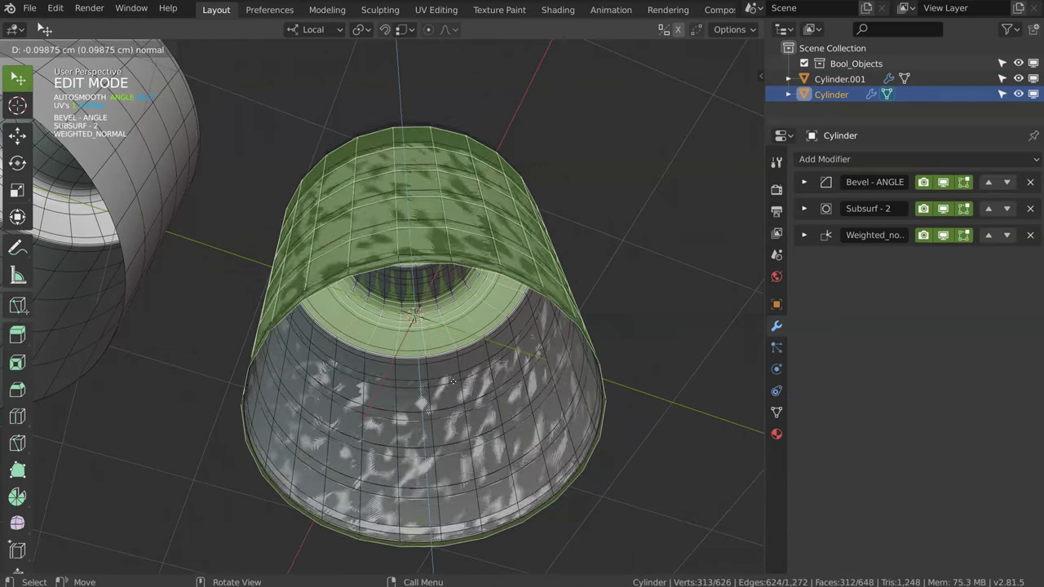
right_click(452, 381)
key(F3)
key(Down)
key(Return)
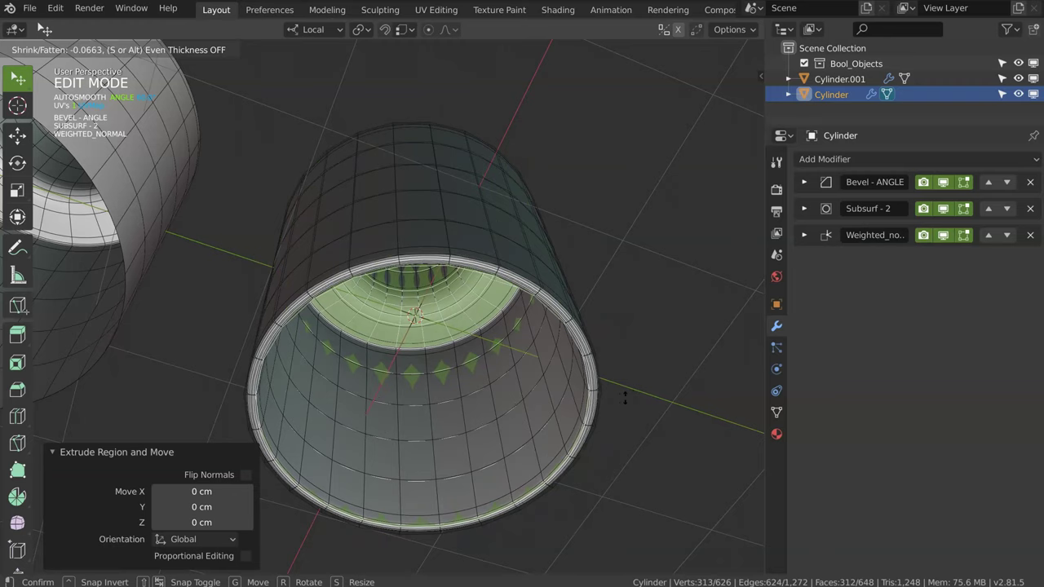
key(alt+a)
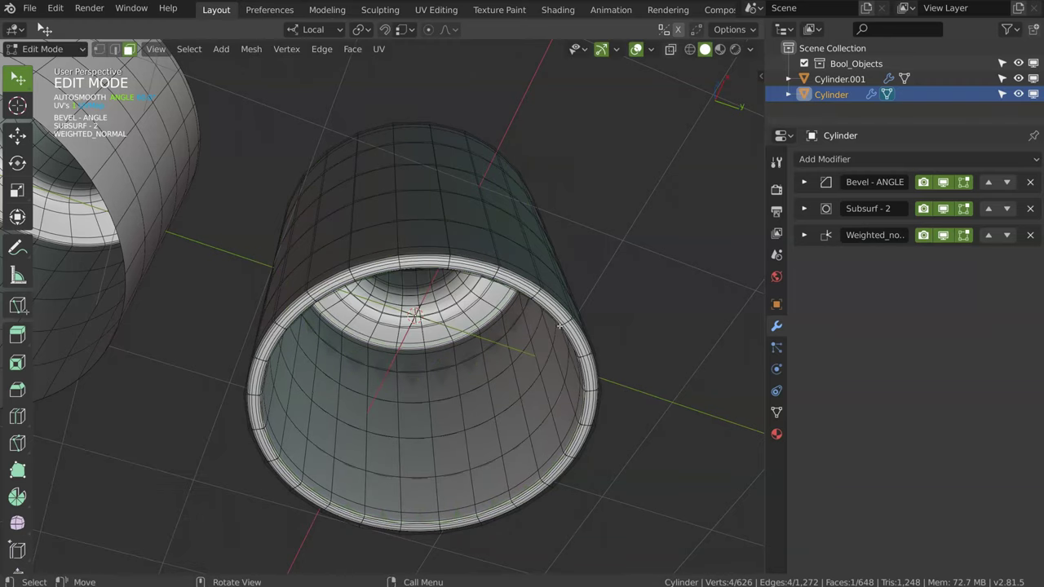
key(Tab)
- Remove the Subsurf modifier from the cylinder
middle_drag(566, 346, 611, 291)
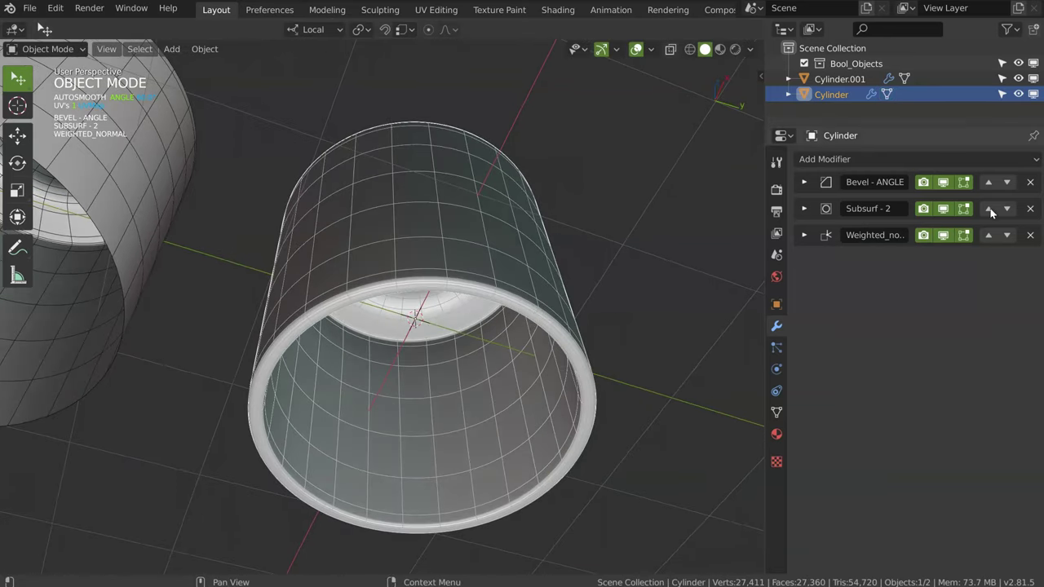
click(1031, 209)
middle_drag(449, 335, 440, 347)
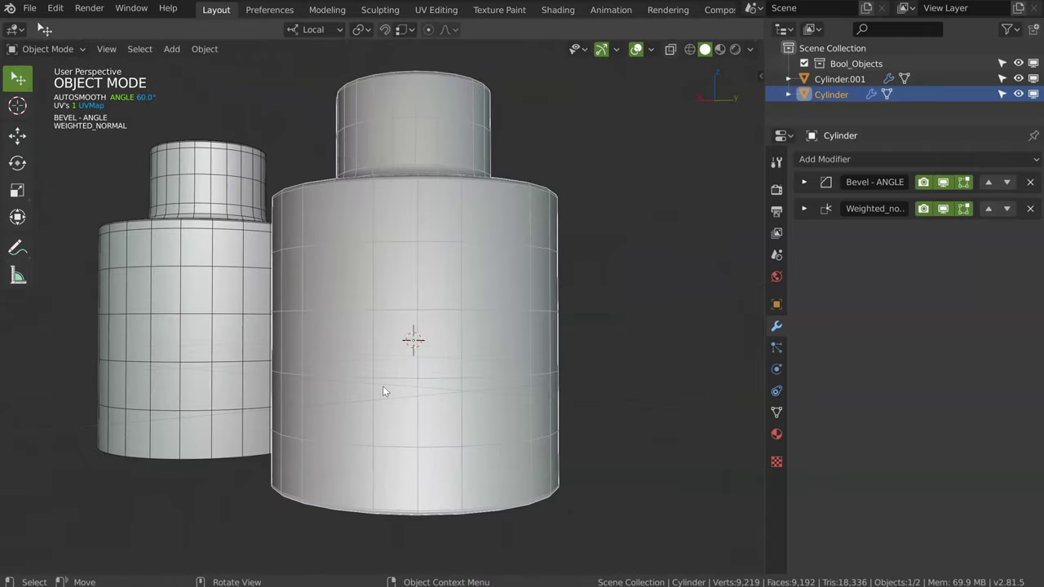
- Recalculate the normals of the whole cylinder mesh
key(Tab)
key(a)
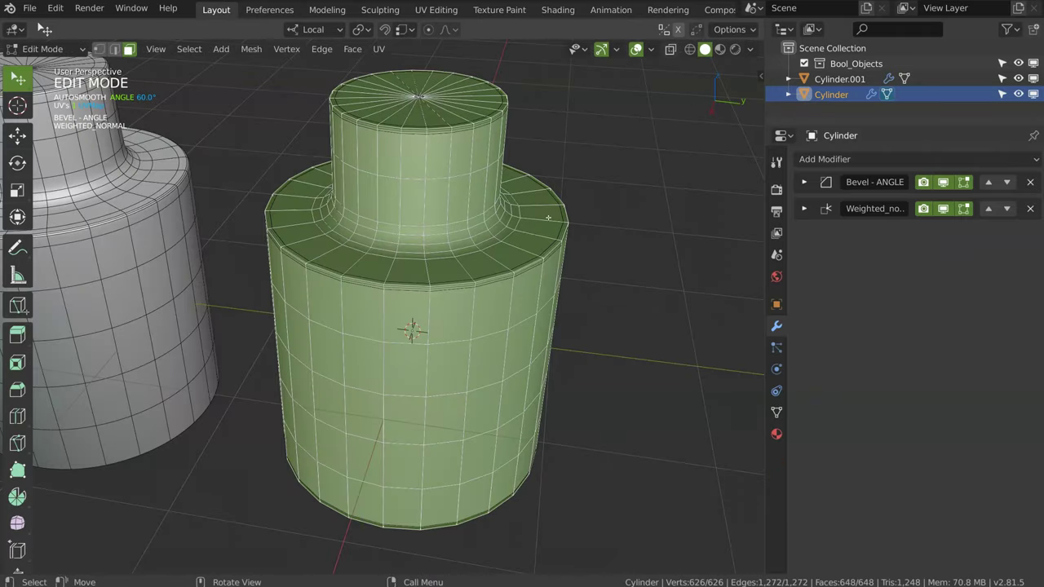
right_click(466, 283)
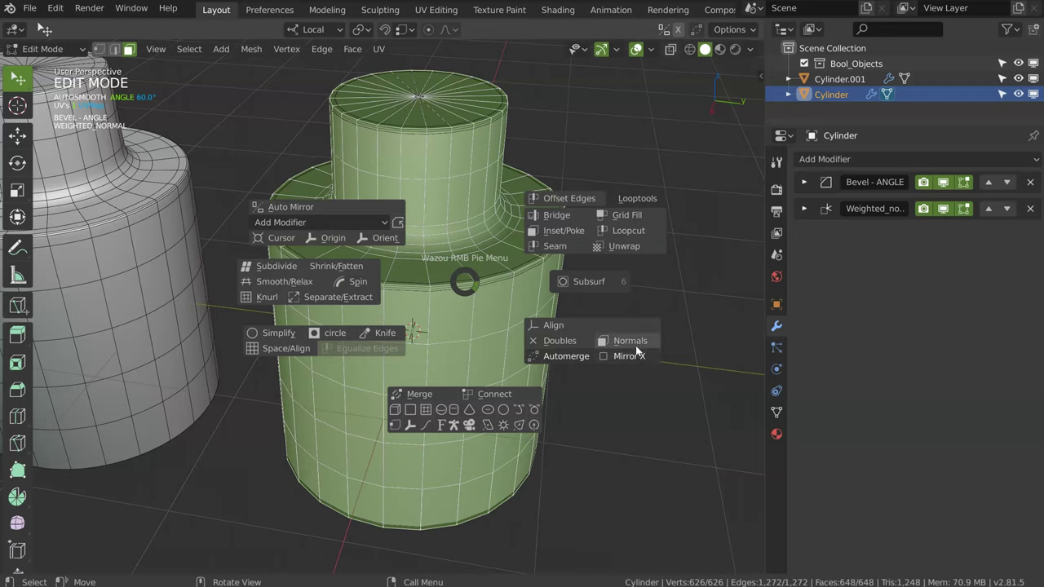
click(629, 342)
key(Tab)
click(505, 265)
mouse_move(505, 265)
middle_down()
mouse_move(617, 350)
mouse_move(543, 349)
mouse_move(576, 245)
middle_up()
- Set the Bevel modifier to 2 segments with a profile of about 0.986
right_click(501, 338)
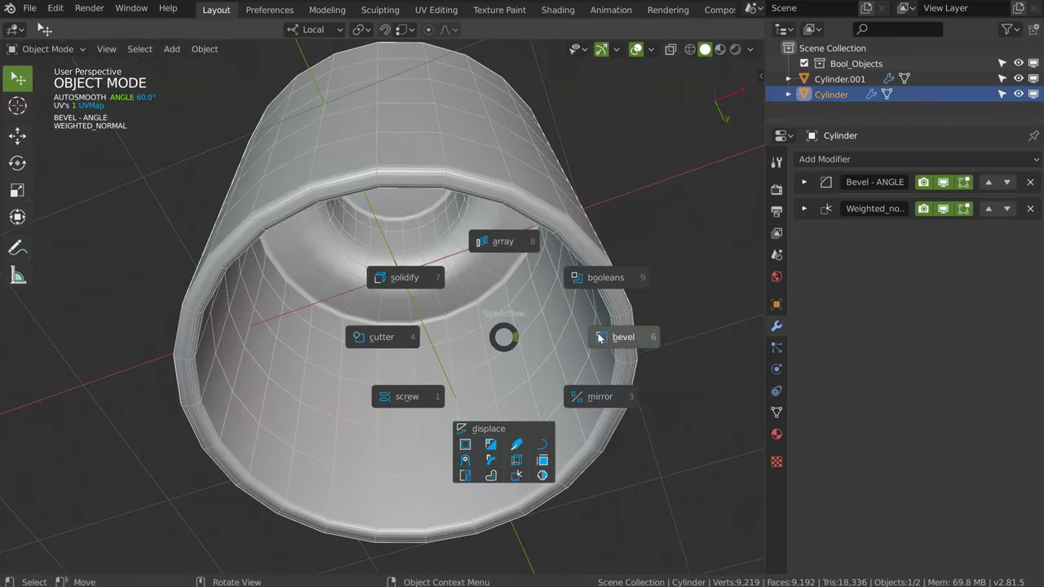
click(625, 337)
key(d)
click(595, 335)
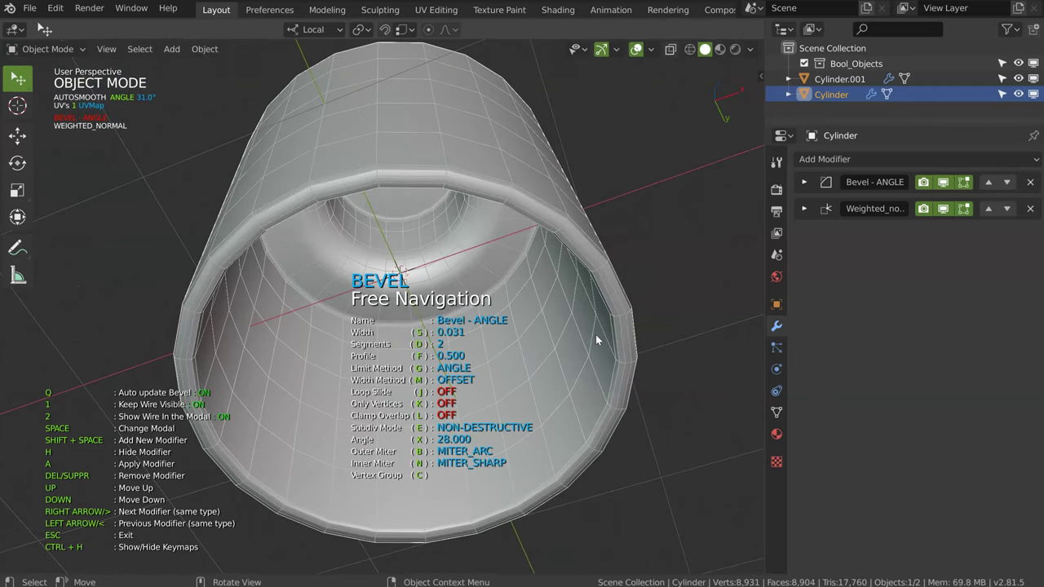
key(f)
click(869, 341)
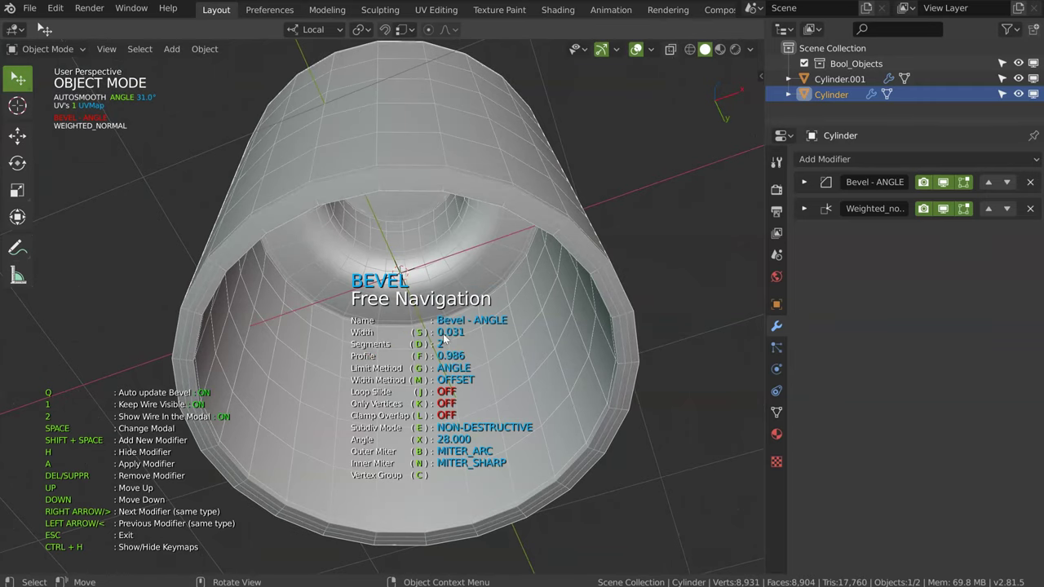
key(Escape)
middle_drag(636, 294, 590, 326)
- Set the cylinder's Bevel modifier width to 0.014
scroll(590, 326, up, 2)
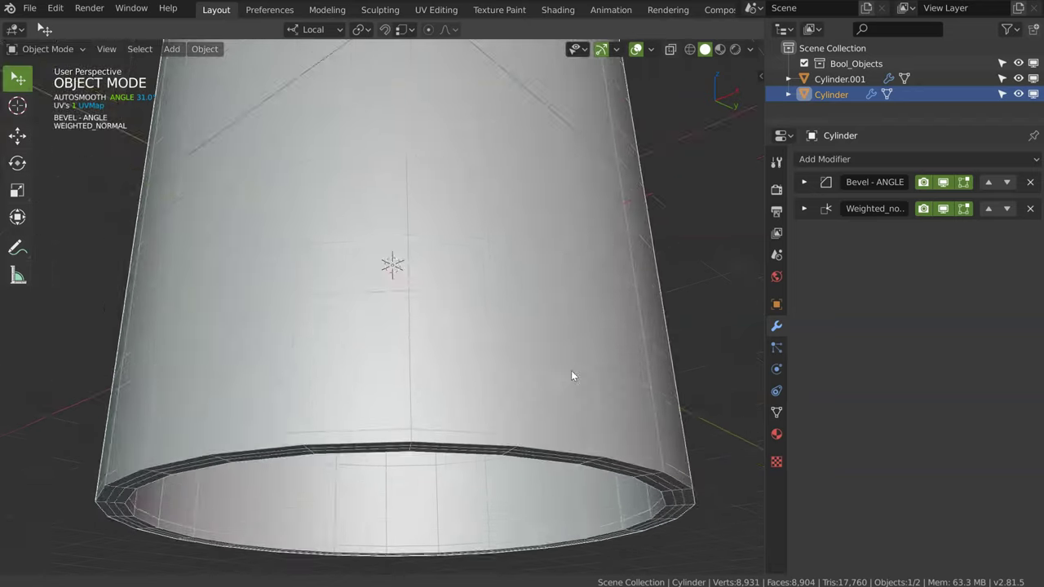
key(shift+space)
click(648, 357)
click(645, 362)
key(Escape)
- Orbit around the cylinder to inspect the inner opening, neck joint and underside ring
middle_drag(642, 415, 600, 327)
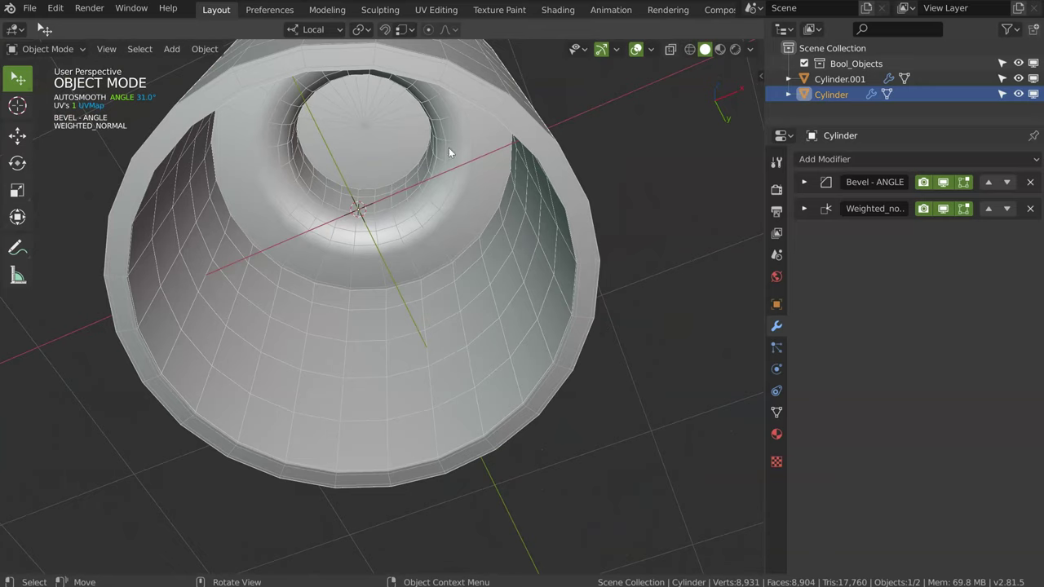
mouse_move(313, 322)
middle_down()
mouse_move(429, 245)
mouse_move(503, 220)
middle_up()
scroll(449, 255, down, 3)
scroll(482, 297, up, 2)
mouse_move(545, 277)
middle_down()
mouse_move(479, 287)
mouse_move(411, 218)
mouse_move(397, 269)
mouse_move(437, 302)
middle_up()
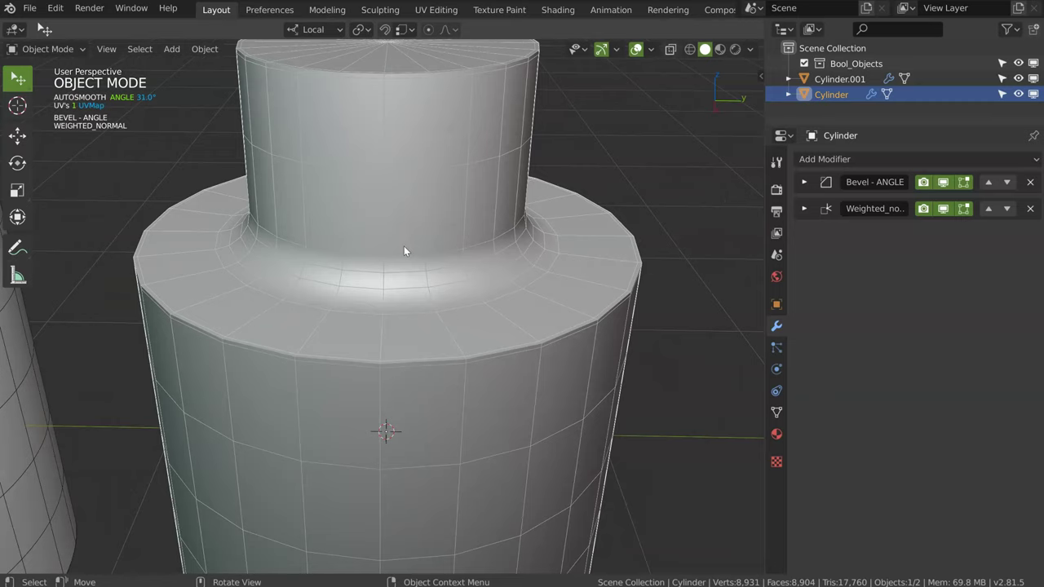
mouse_move(466, 270)
ctrl+middle_down()
mouse_move(476, 274)
mouse_move(453, 294)
ctrl+middle_up()
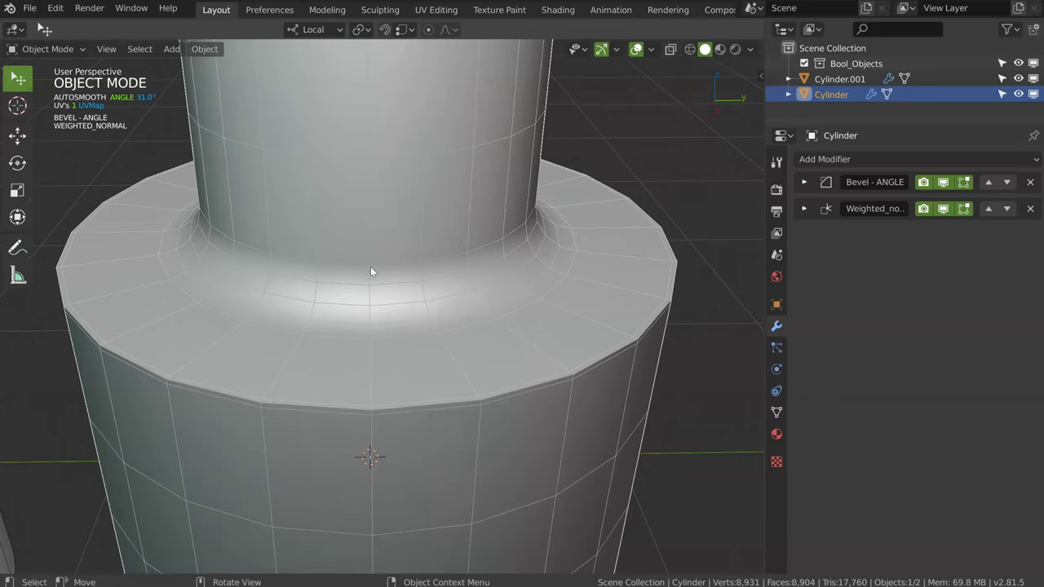
mouse_move(479, 351)
middle_down()
mouse_move(507, 215)
mouse_move(419, 291)
middle_up()
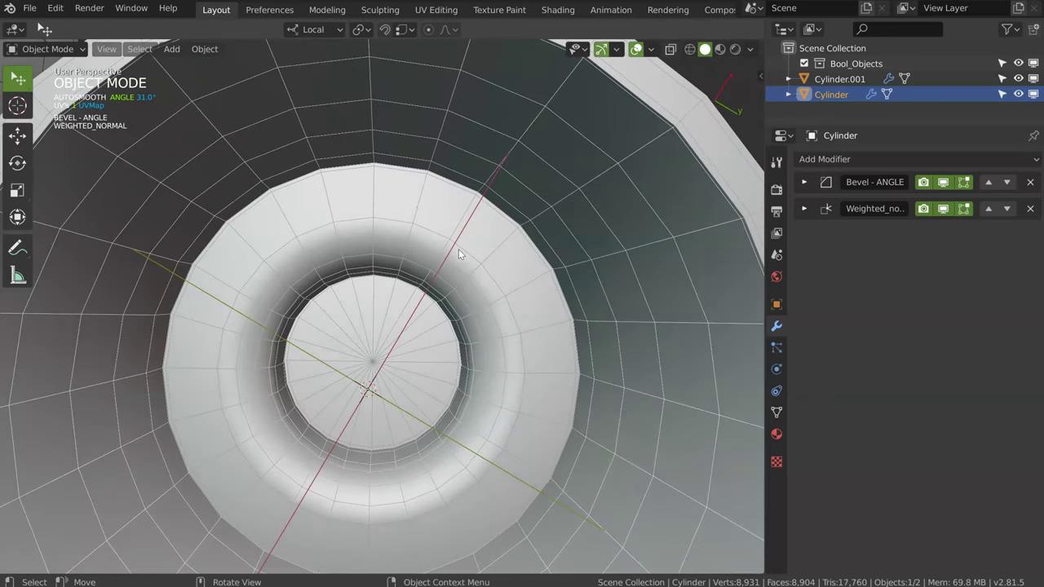
mouse_move(437, 261)
middle_down()
mouse_move(455, 291)
mouse_move(543, 209)
middle_up()
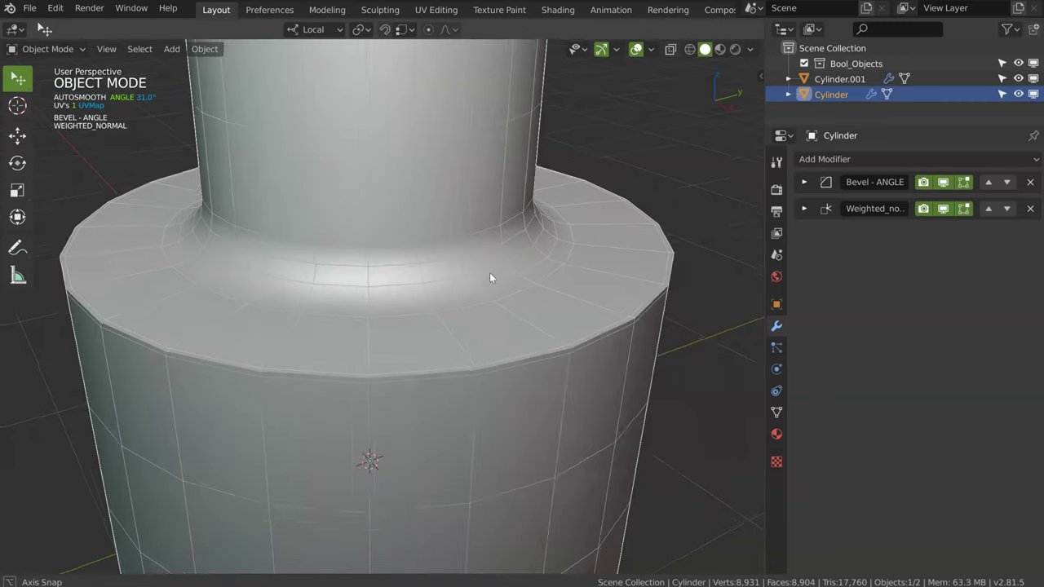
- In edit mode, dissolve two extra fillet edge loops with Ctrl+X
key(Tab)
click(589, 195)
key(Tab)
click(447, 263)
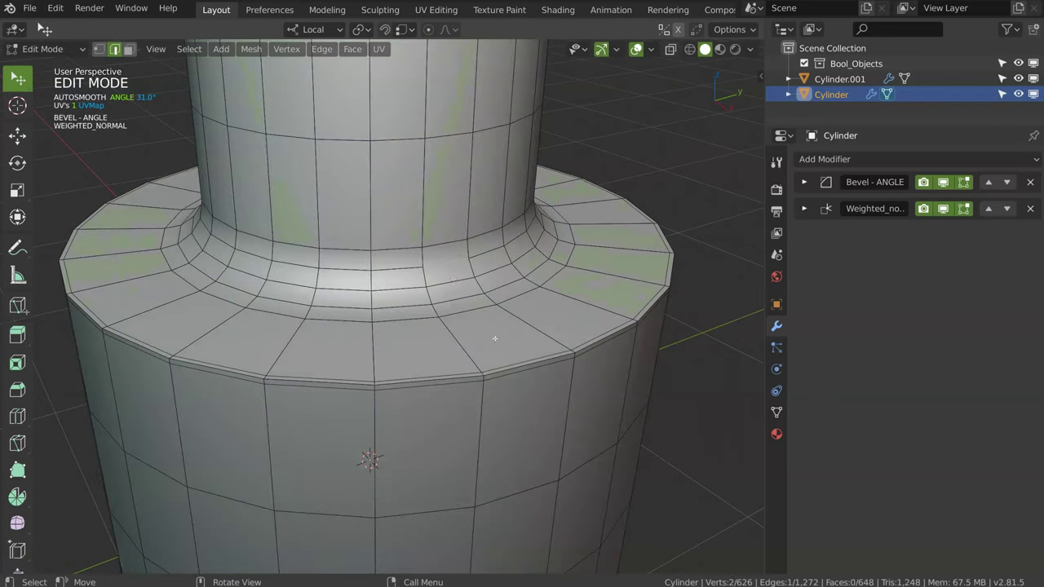
alt+click(443, 269)
alt+shift+click(481, 307)
key(ctrl+x)
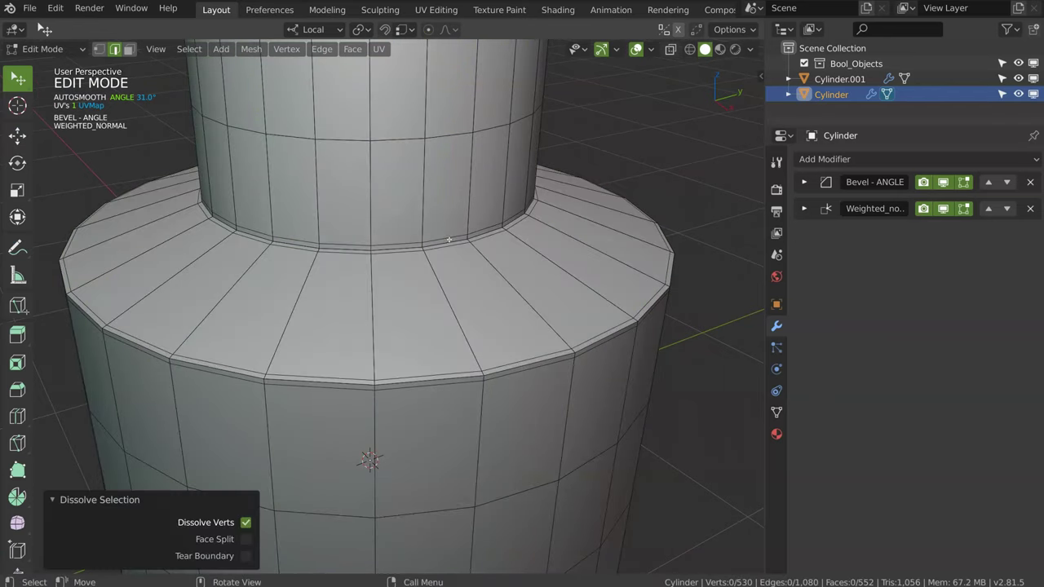
- Lower the loop where the neck meets the fillet by 0.144 cm
alt+click(470, 243)
key(g)
key(z)
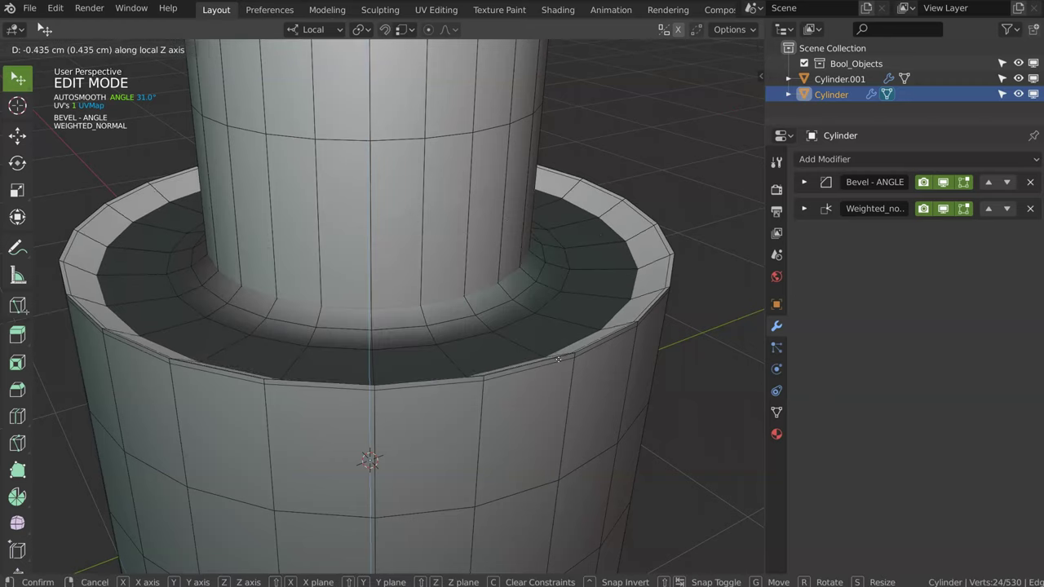
click(567, 353)
- Dissolve four concentric fillet edge loops
middle_drag(566, 352, 489, 264)
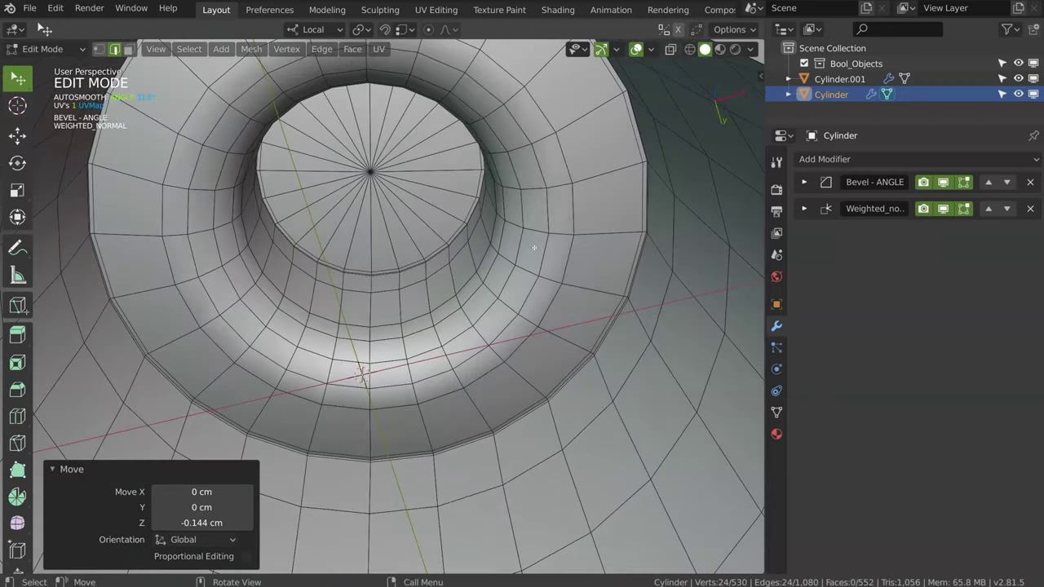
click(490, 264)
alt+click(512, 293)
alt+shift+click(526, 294)
alt+shift+click(542, 298)
alt+shift+click(562, 305)
key(ctrl+x)
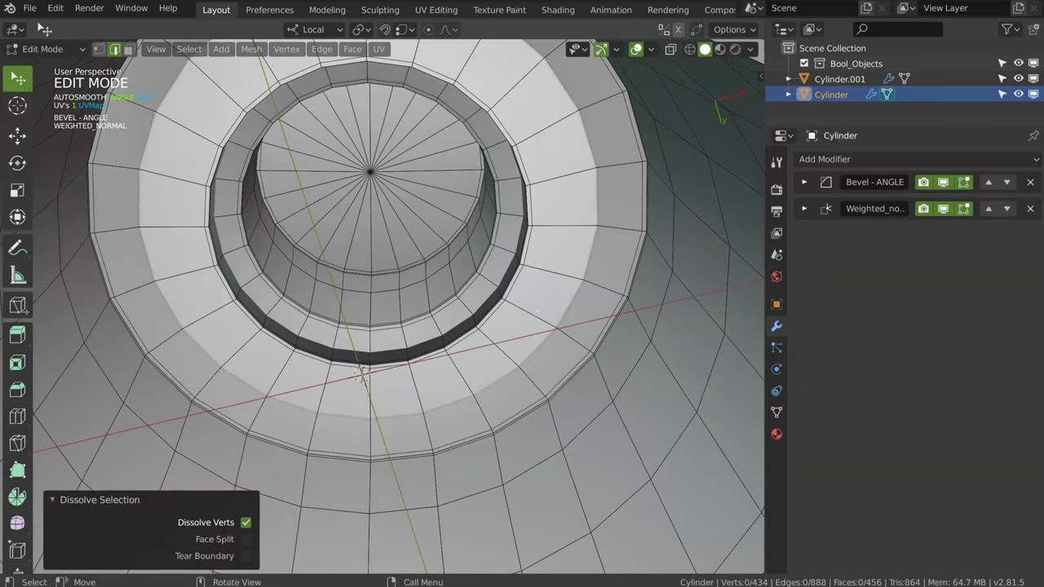
- Move a joint edge loop along the Y axis
alt+click(516, 271)
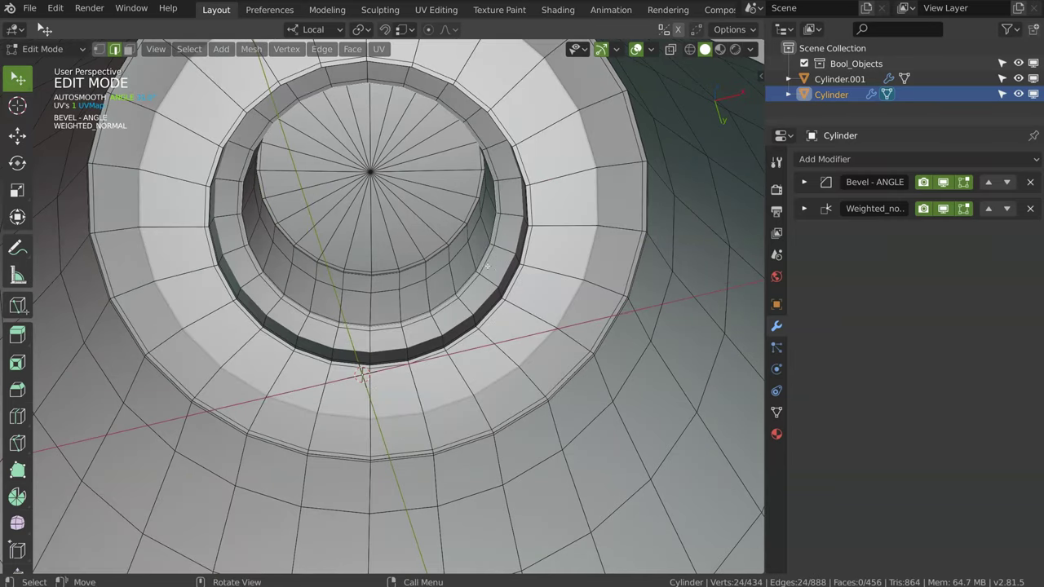
middle_drag(483, 277, 489, 293)
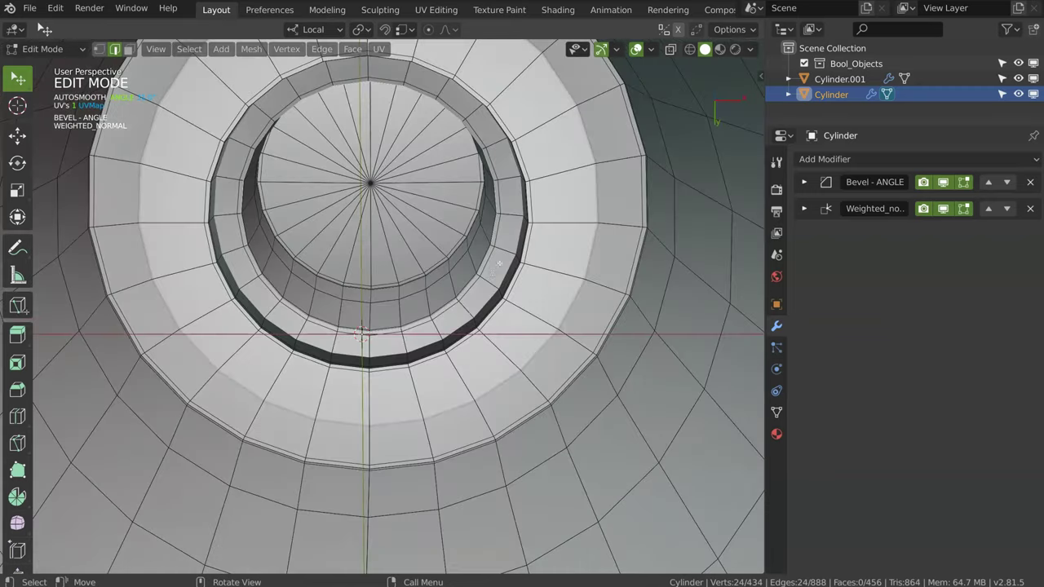
key(g)
key(y)
key(y)
click(562, 398)
middle_drag(561, 398, 483, 332)
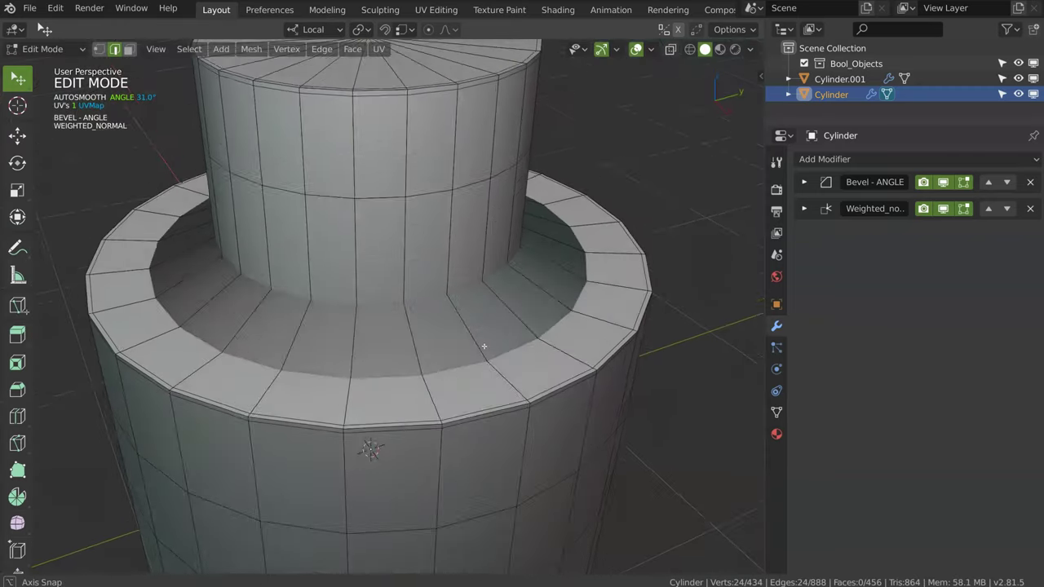
- Restore the fillet loops and dissolve the selected ones again
key(ctrl+r)
click(483, 333)
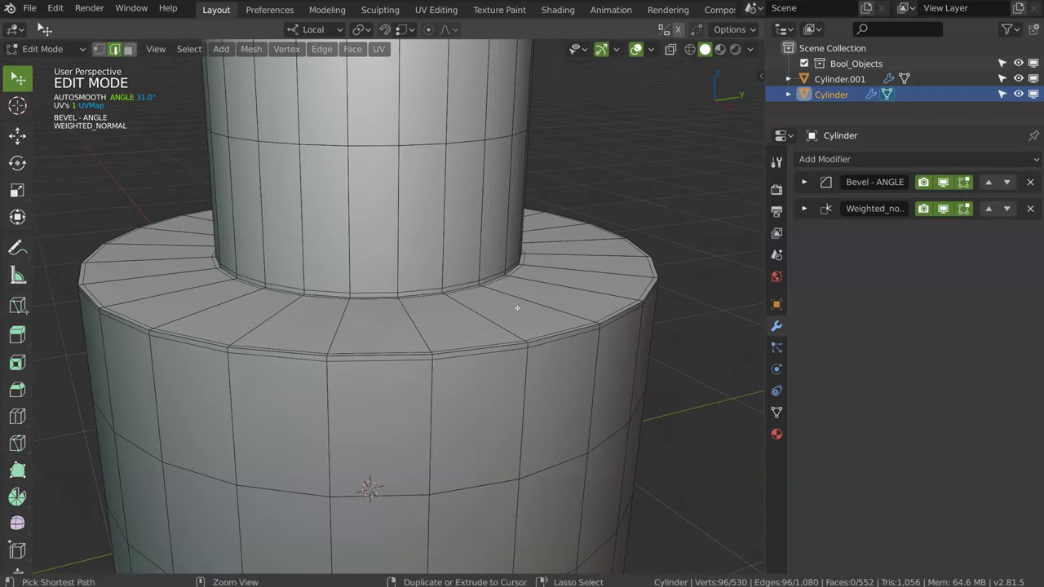
scroll(515, 305, up, 5)
mouse_move(515, 305)
middle_down()
mouse_move(564, 267)
mouse_move(575, 238)
middle_up()
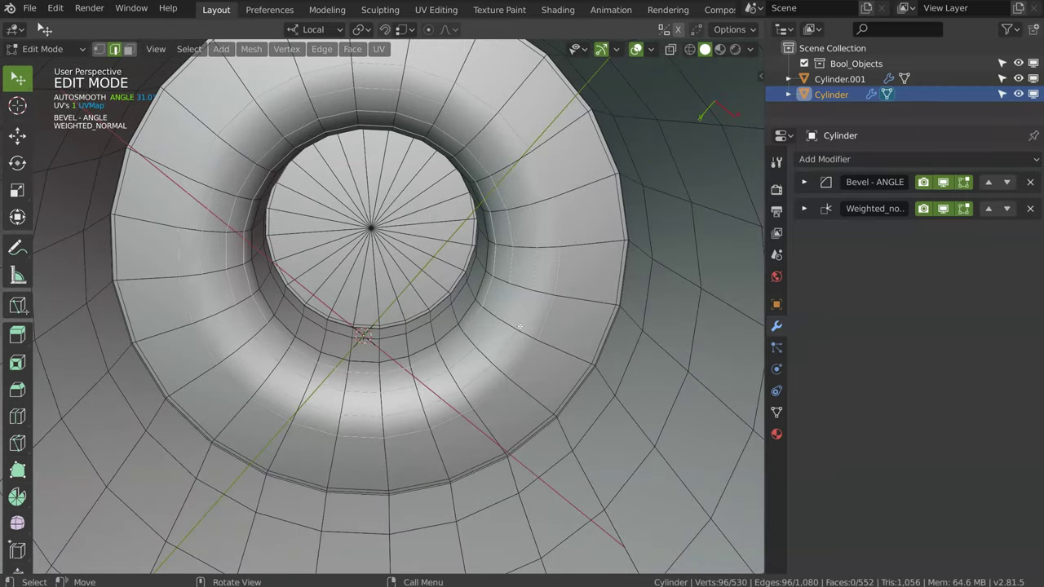
key(ctrl+x)
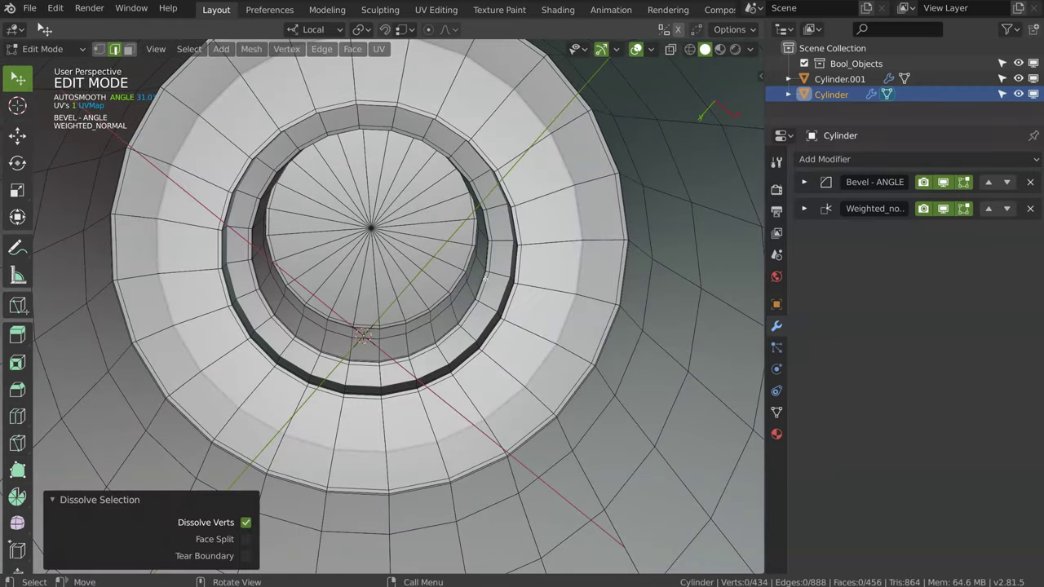
mouse_move(466, 299)
middle_down()
mouse_move(414, 372)
mouse_move(373, 531)
mouse_move(470, 363)
middle_up()
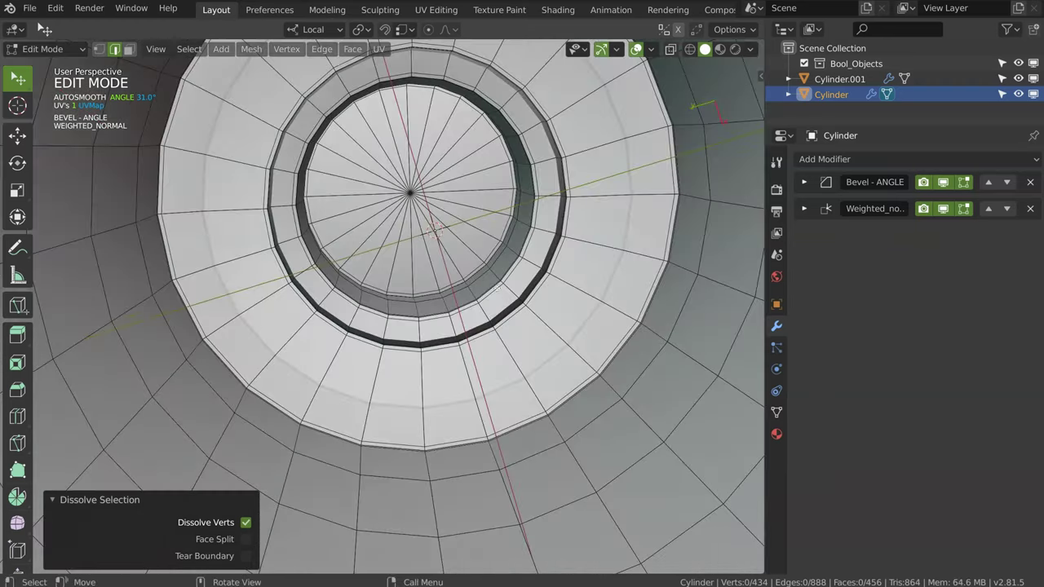
- With X-ray on, lower the neck-to-body loop by 0.197 cm
alt+click(436, 215)
mouse_move(437, 214)
middle_down()
mouse_move(501, 329)
mouse_move(471, 319)
middle_up()
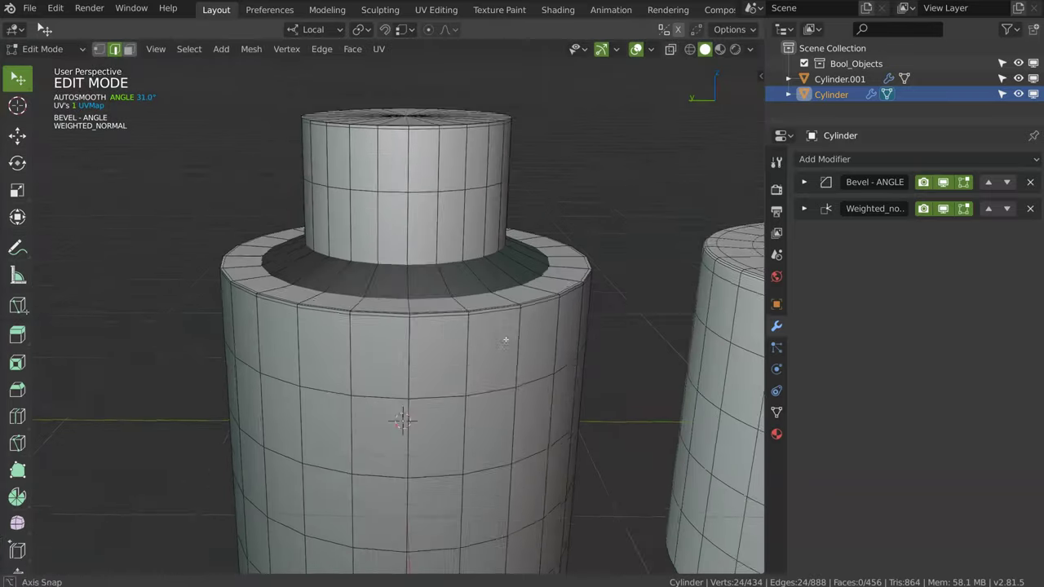
key(z)
click(375, 268)
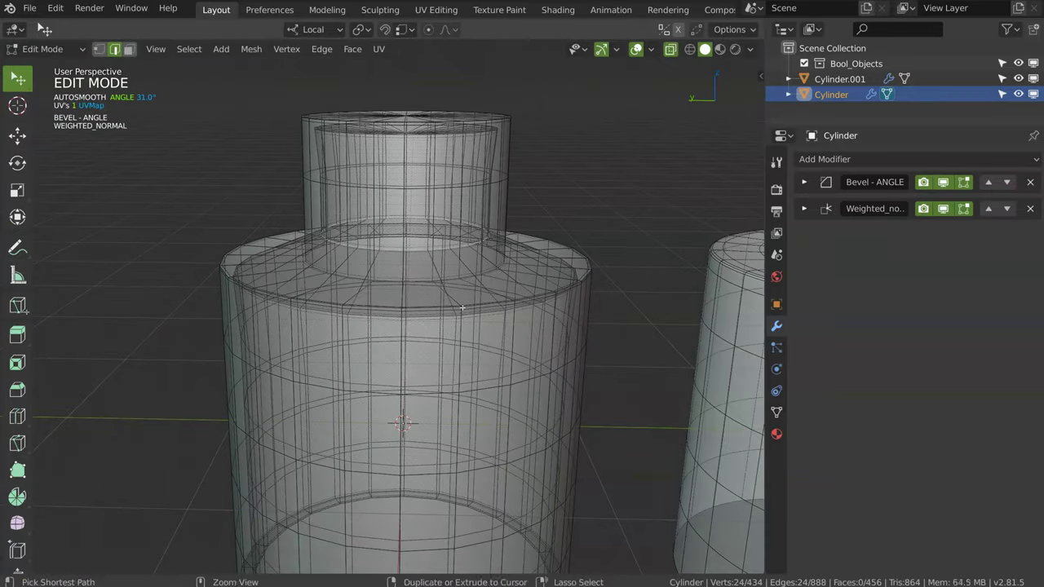
middle_drag(467, 248, 478, 246)
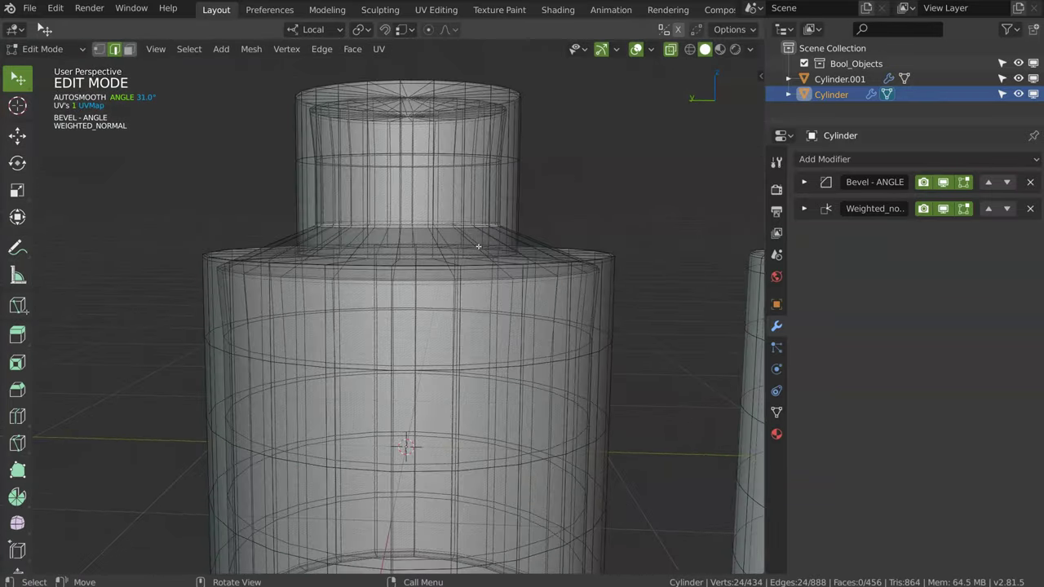
key(g)
key(z)
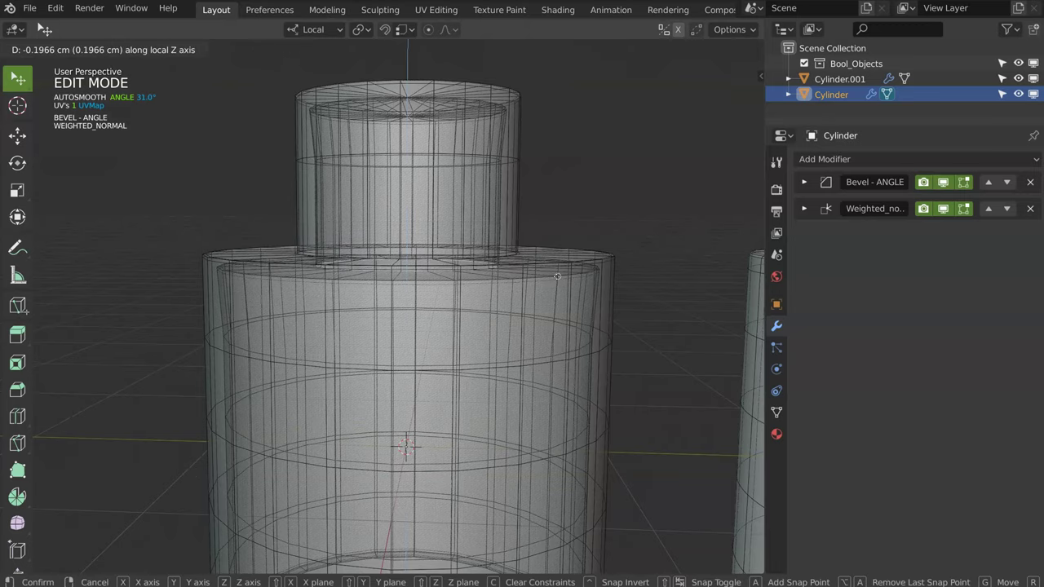
click(522, 287)
- Zoom in on the cylinder top and select the loop around the neck base
middle_drag(521, 287, 515, 296)
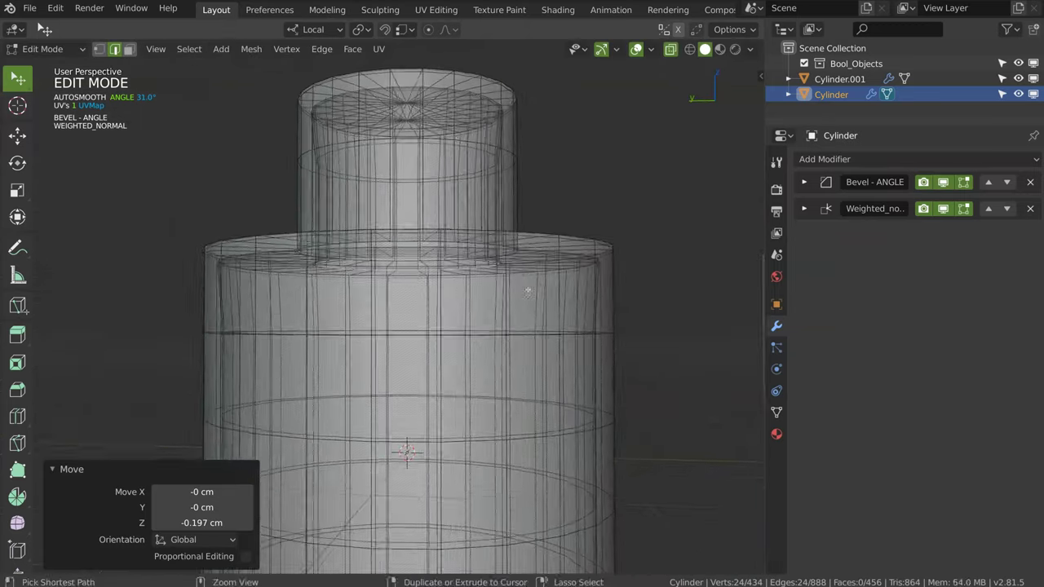
scroll(630, 272, up, 2)
mouse_move(630, 272)
shift+middle_down()
mouse_move(589, 264)
mouse_move(603, 231)
shift+middle_up()
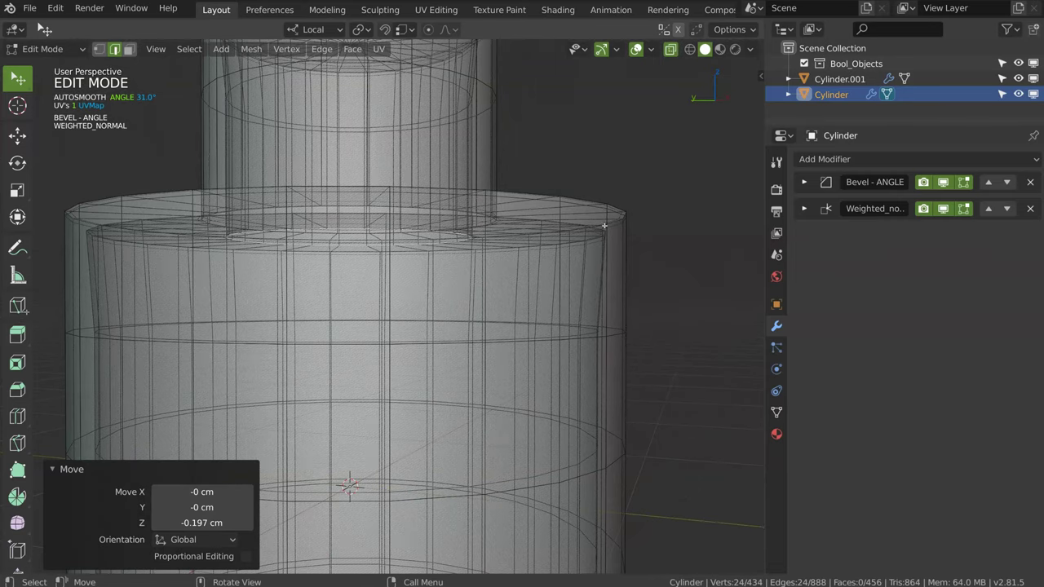
middle_drag(494, 248, 479, 296)
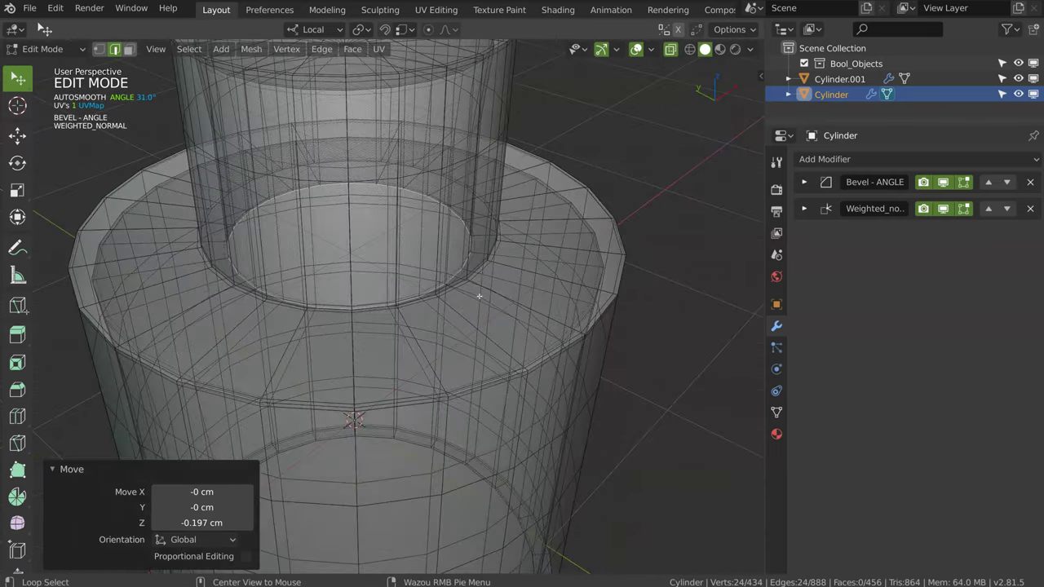
alt+click(481, 269)
- Bevel the neck-to-body joint loop at 0.255 cm with 4 segments, then exit X-ray and Edit Mode
key(ctrl+b)
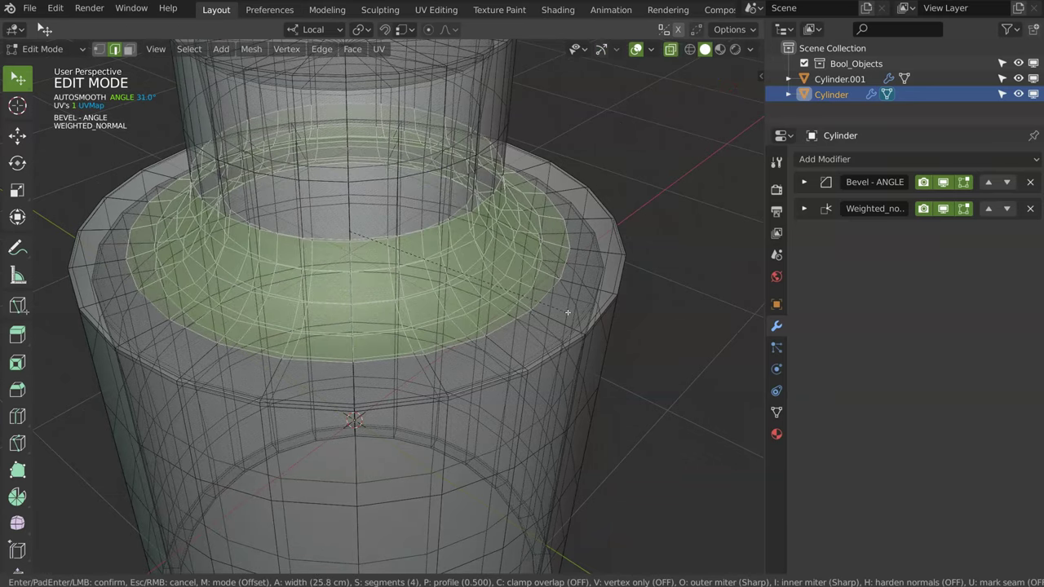
click(507, 308)
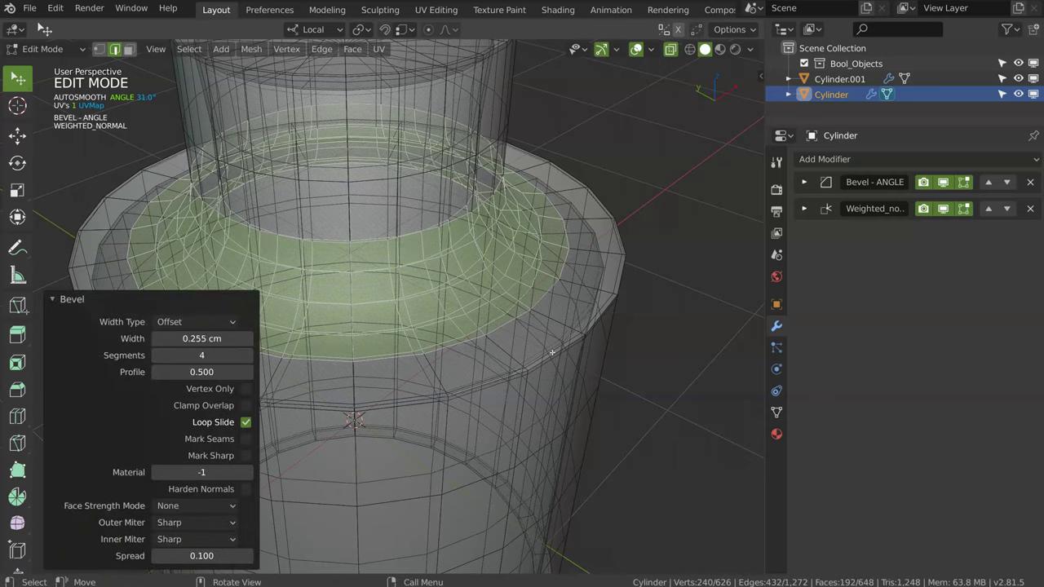
key(alt+z)
scroll(507, 309, down, 5)
key(Tab)
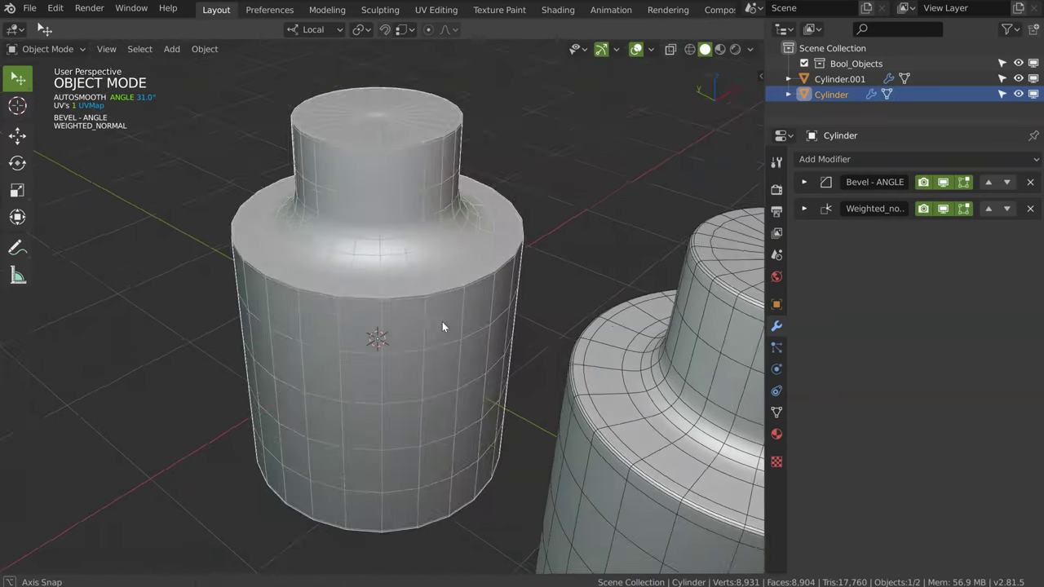
- Orbit to inspect the open bottom from below, then re-enter Edit Mode
middle_drag(442, 321, 589, 279)
mouse_move(492, 323)
middle_down()
mouse_move(482, 244)
mouse_move(512, 244)
middle_up()
middle_drag(638, 286, 534, 299)
scroll(472, 287, up, 2)
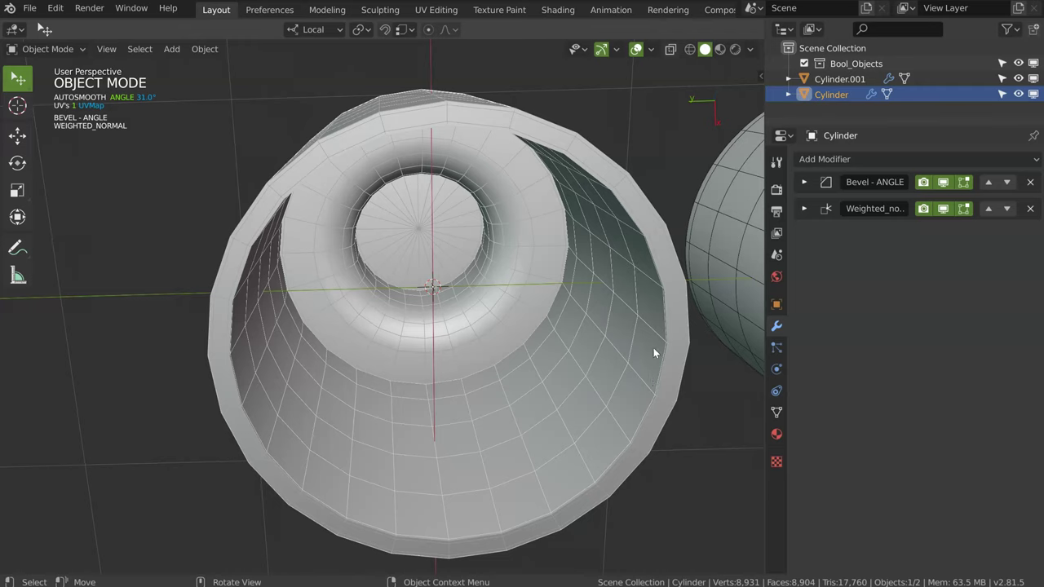
key(Tab)
- Select the inner-region faces and shrink/fatten them by 0.0349 cm
alt+click(653, 424)
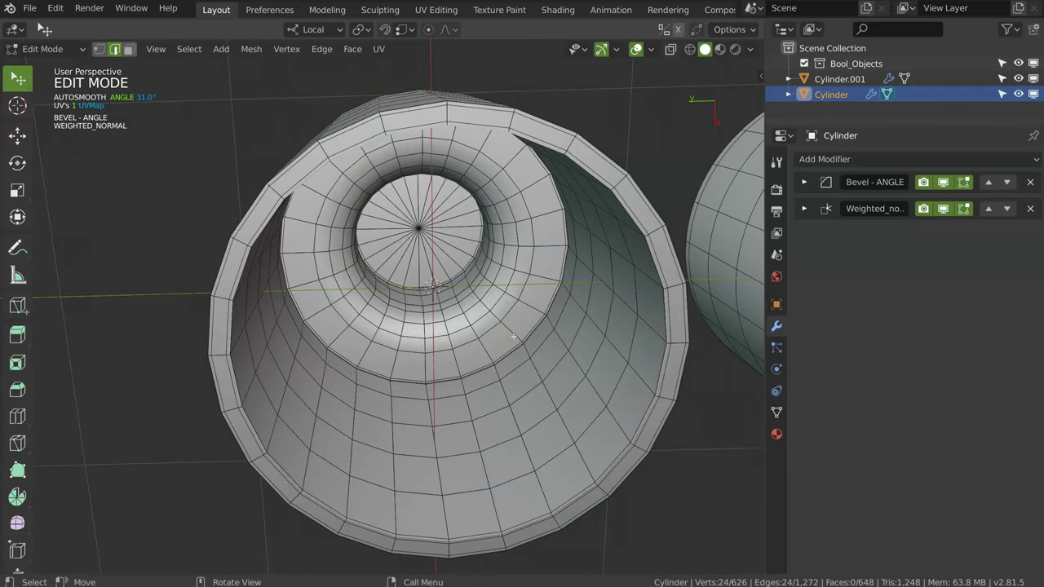
key(a)
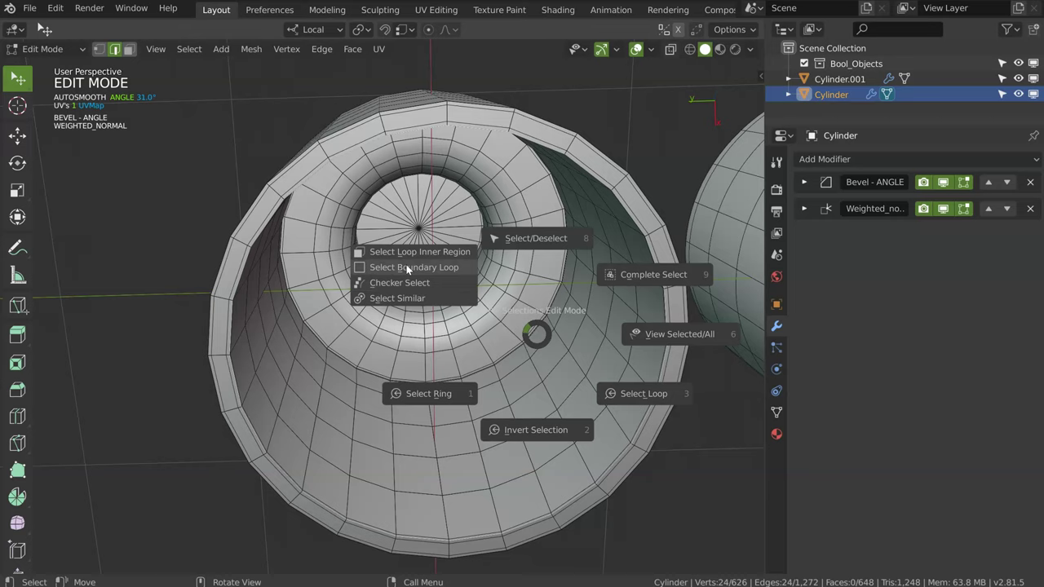
click(454, 252)
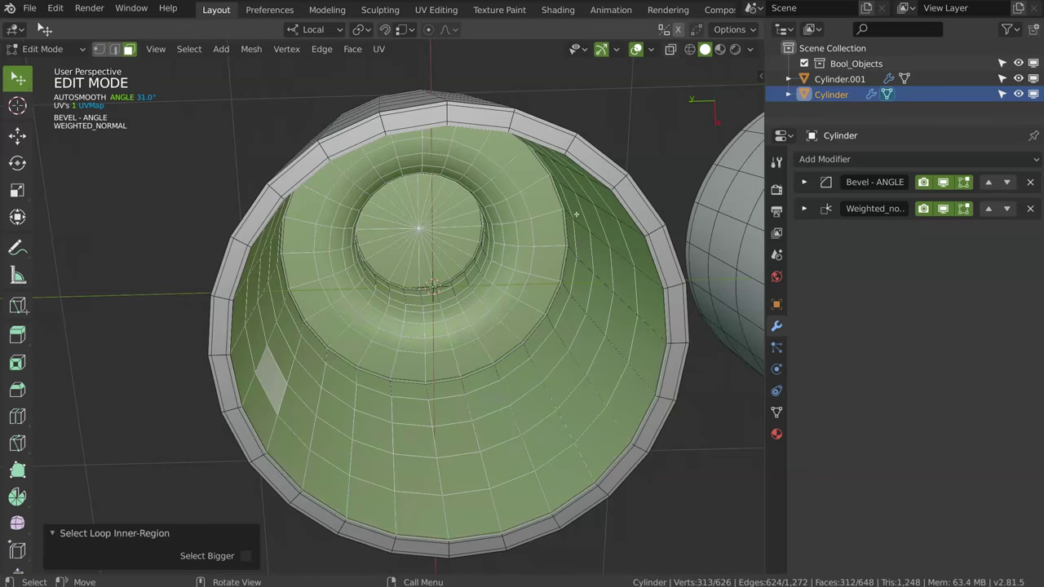
key(F3)
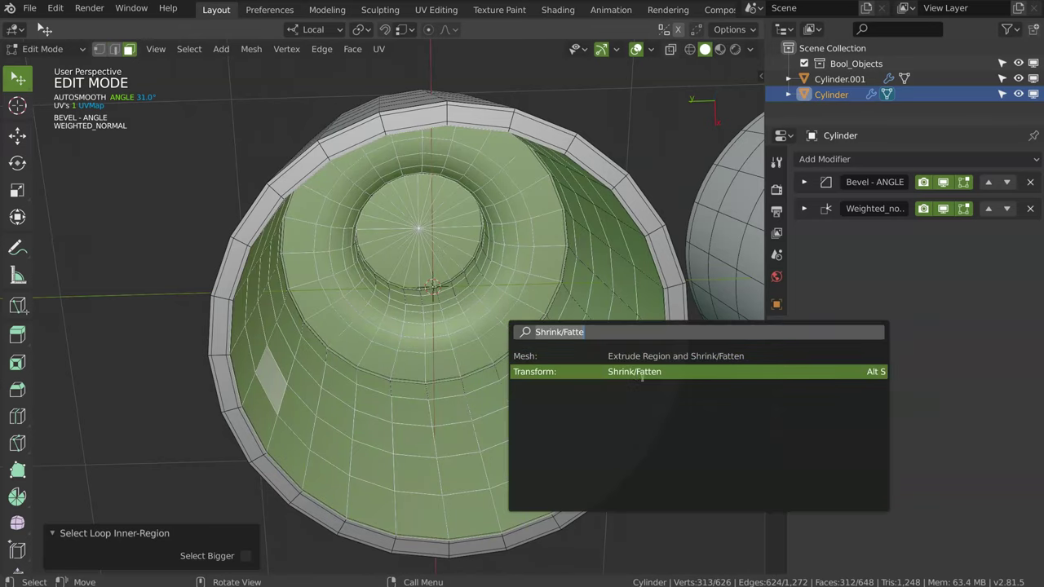
key(Return)
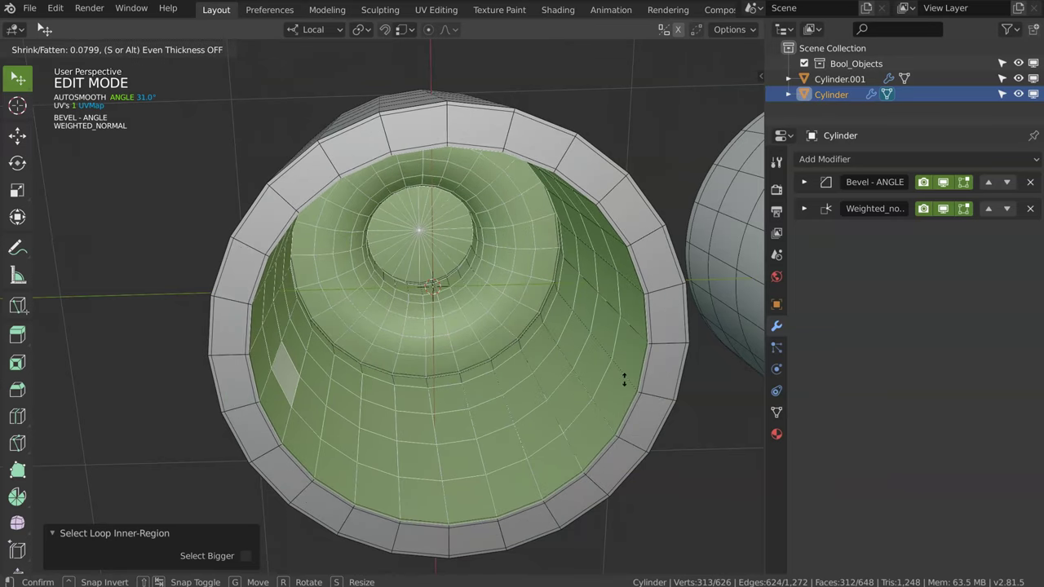
click(641, 368)
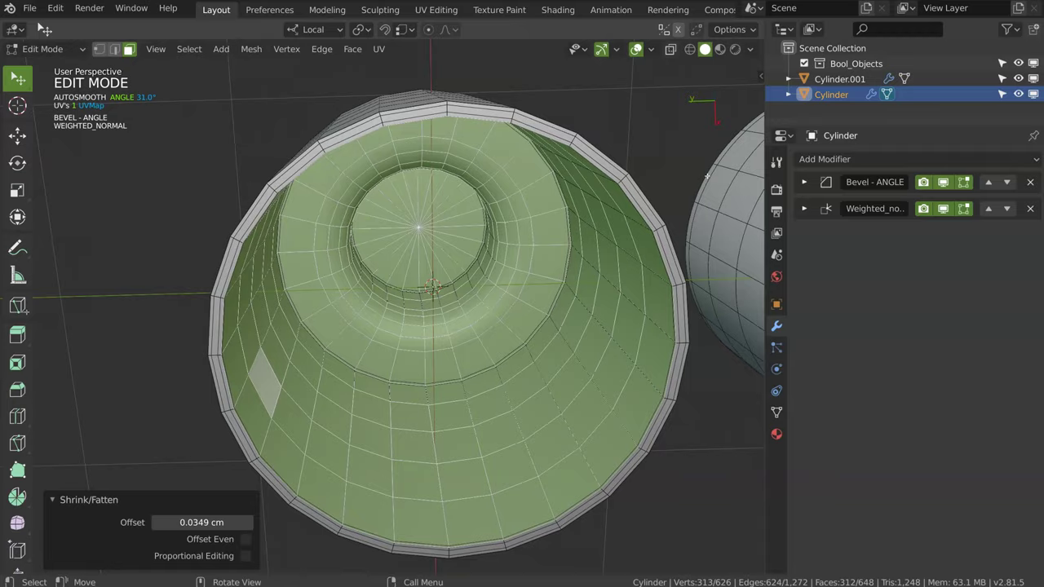
- Orbit to check the thickened rim and return to Object Mode
middle_drag(707, 175, 540, 210)
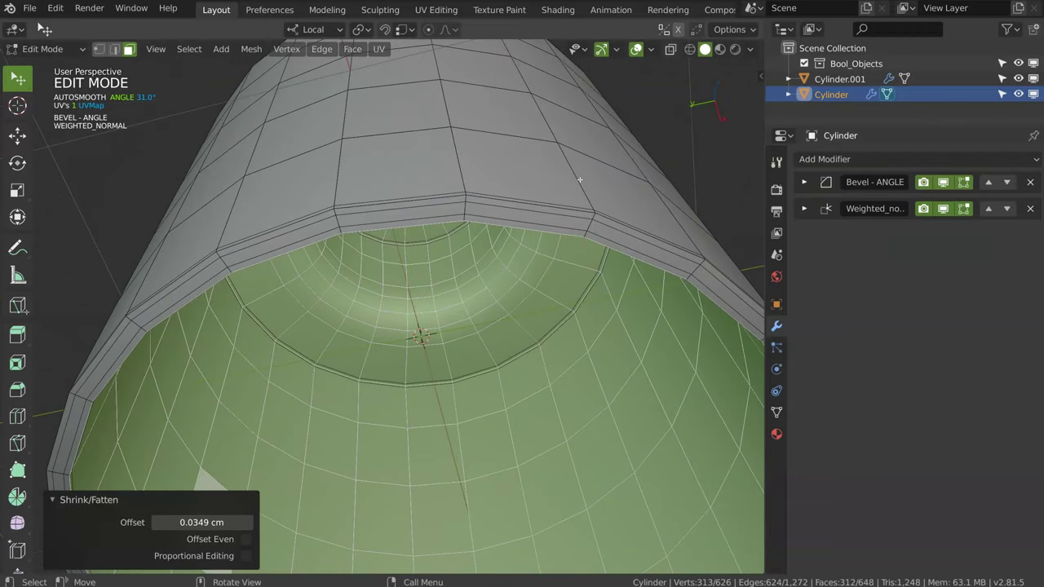
middle_drag(573, 257, 478, 206)
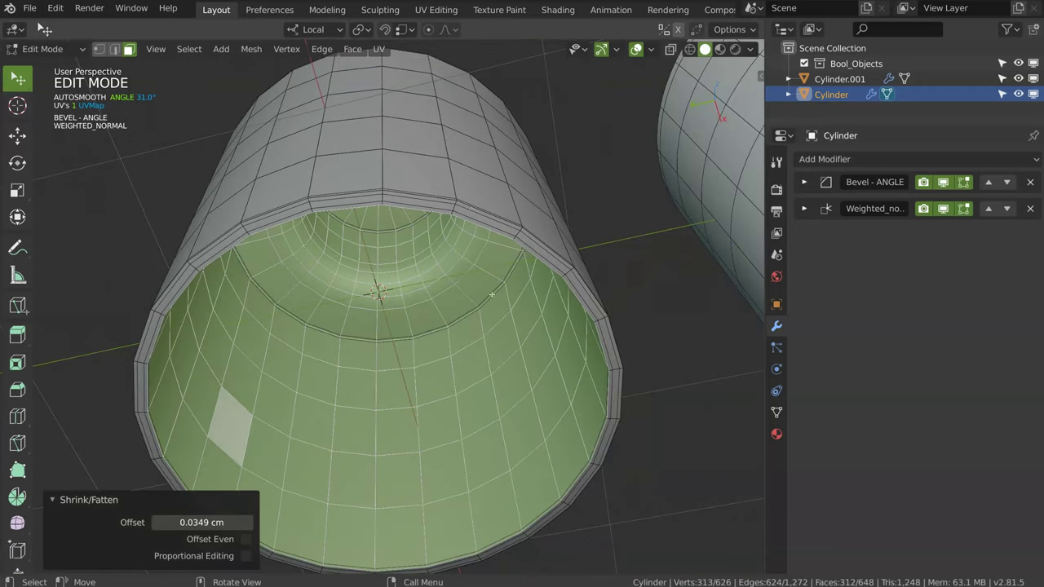
key(Tab)
middle_drag(535, 383, 546, 311)
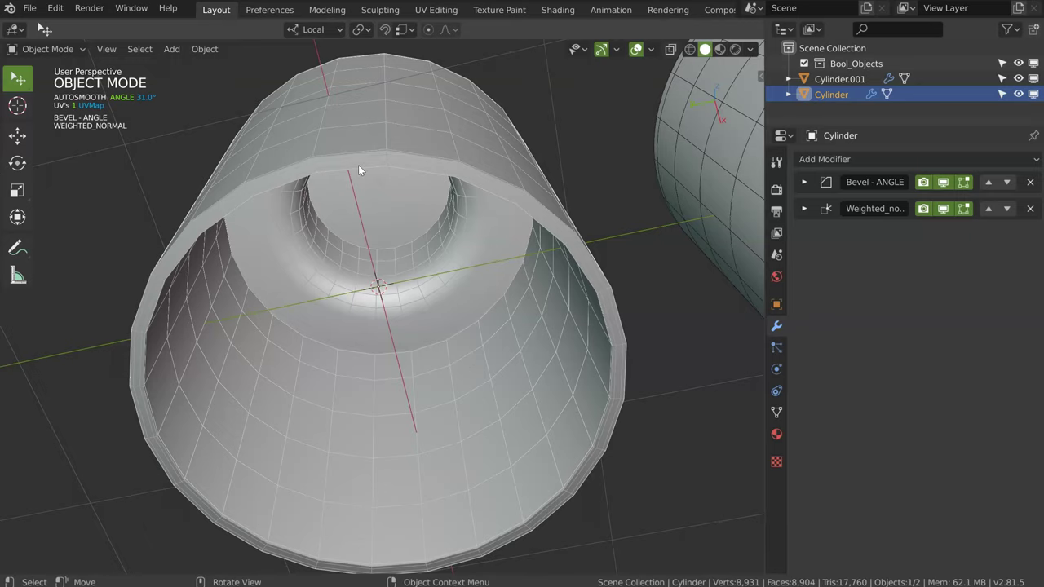
- Orbit over the Cylinder's top opening, then make Cylinder.001 active and view it side-on
mouse_move(362, 166)
middle_down()
mouse_move(420, 240)
mouse_move(396, 174)
middle_up()
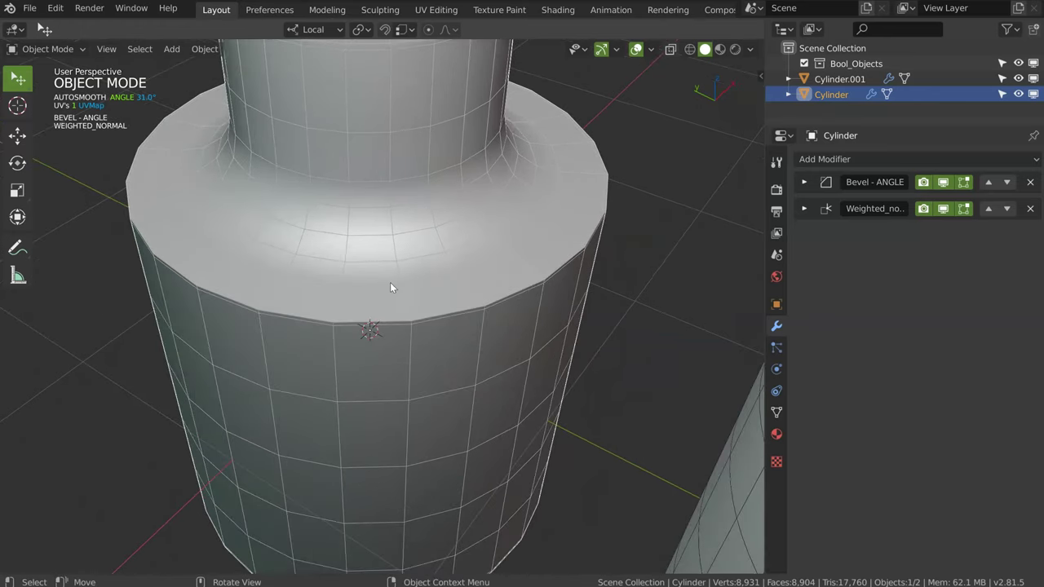
middle_drag(447, 279, 423, 196)
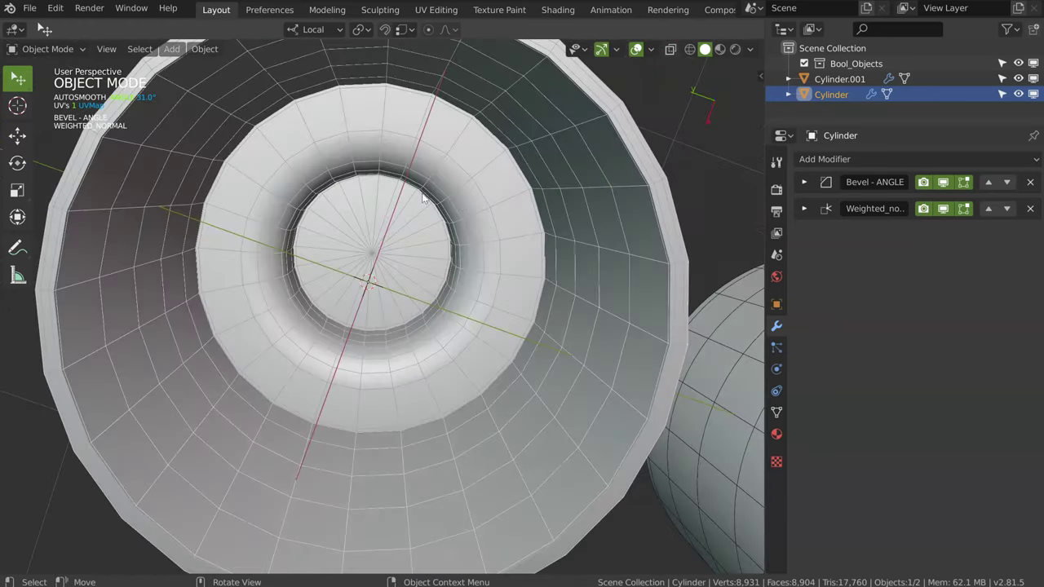
click(442, 175)
mouse_move(544, 254)
middle_down()
mouse_move(506, 313)
mouse_move(495, 270)
mouse_move(459, 283)
middle_up()
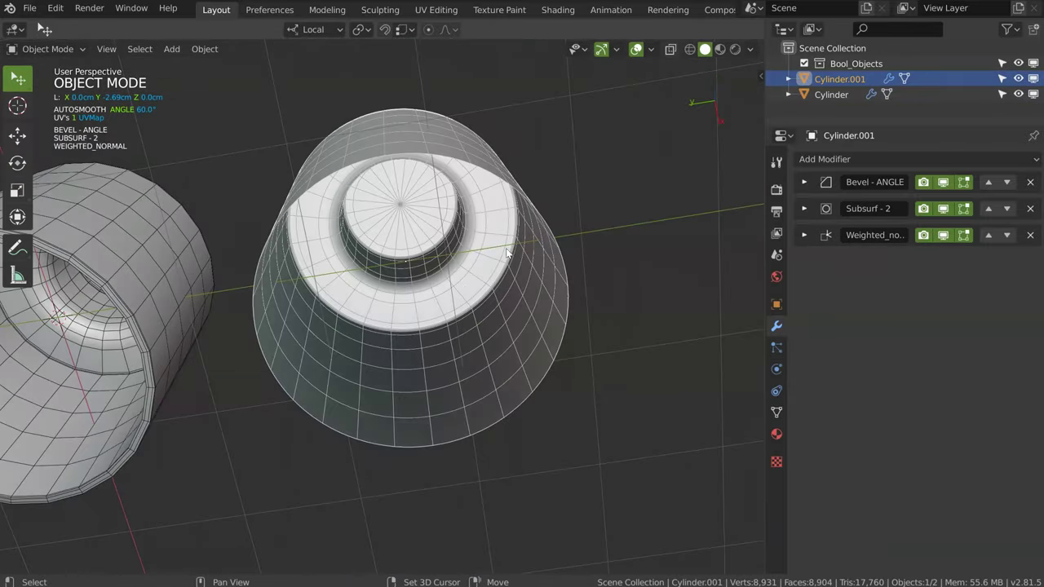
- Swap Subsurf for a Solidify modifier with offset -0.999 and thickness 0.083
key(alt+q)
click(421, 395)
key(alt+q)
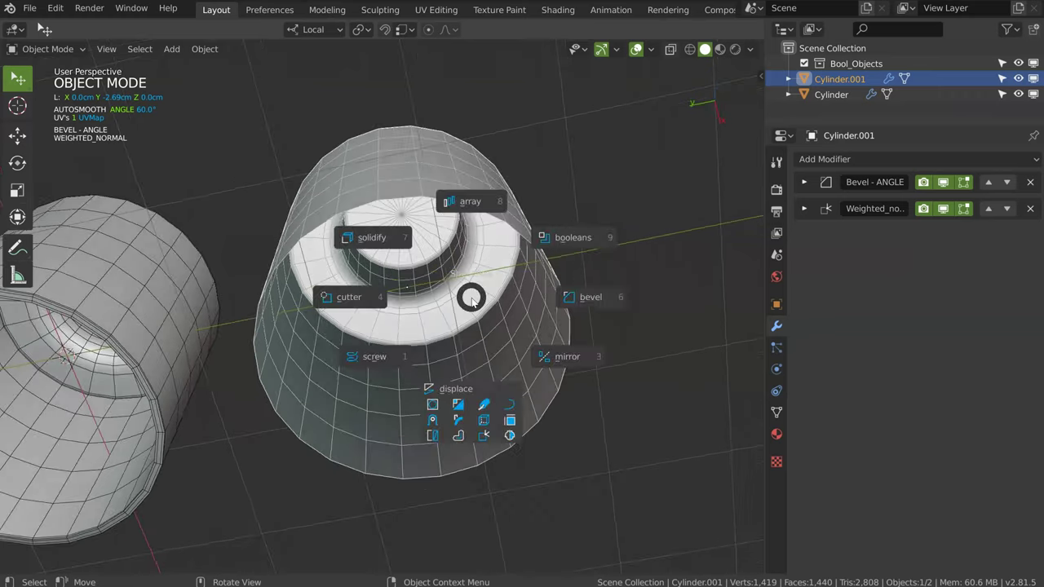
click(380, 239)
key(d)
key(s)
middle_drag(567, 265, 488, 276)
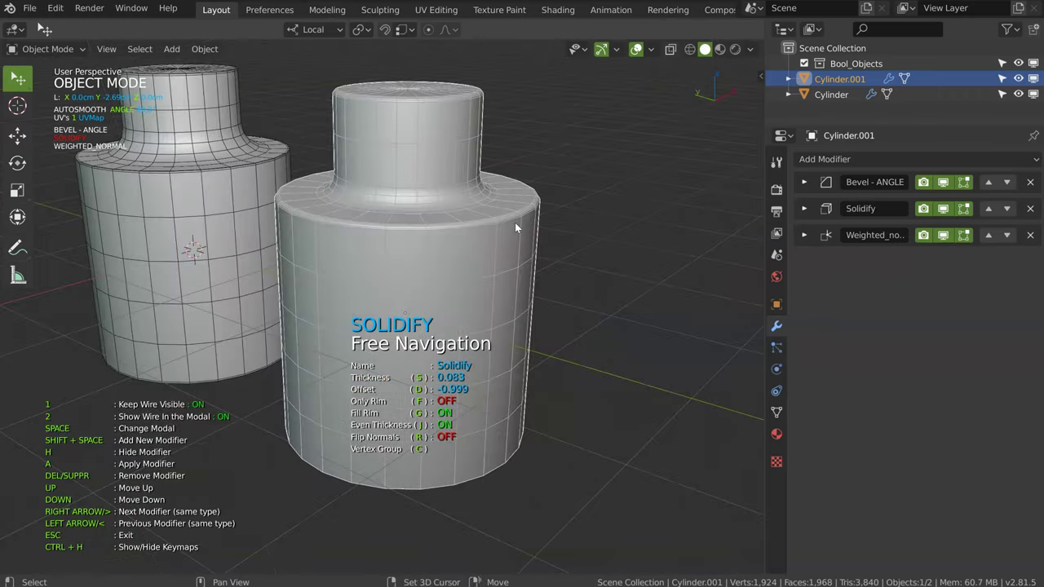
- Finish the Solidify adjustment and select the neck-base edge loop in Edit Mode
key(Tab)
scroll(439, 251, up, 3)
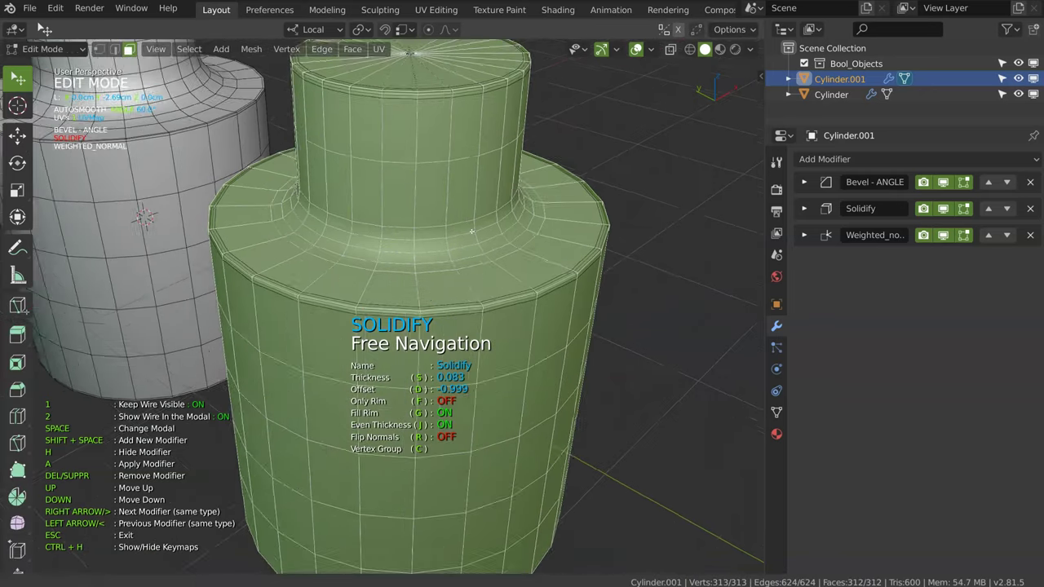
scroll(439, 269, up, 2)
key(Tab)
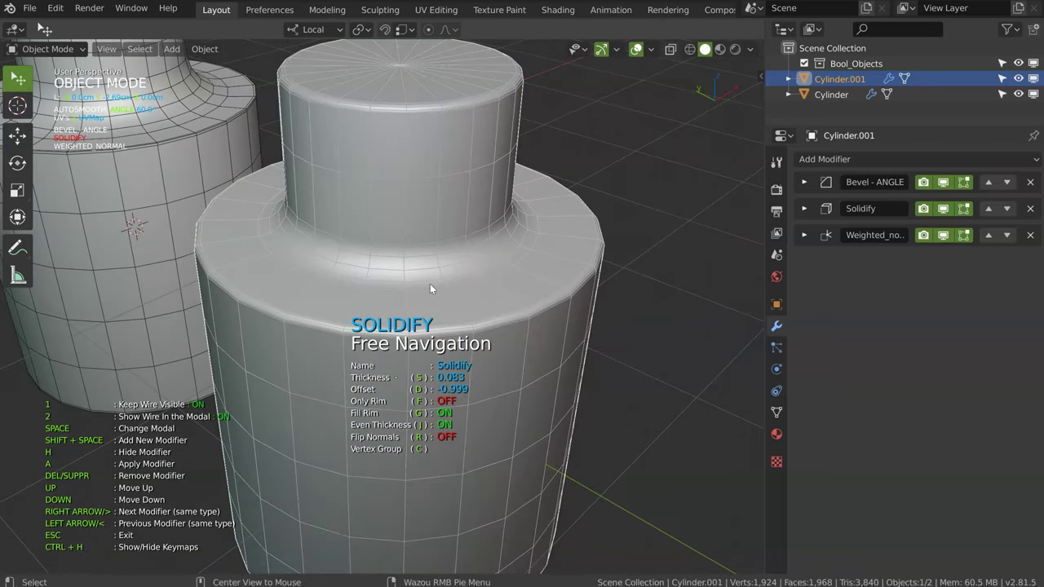
key(Escape)
key(Tab)
alt+click(427, 279)
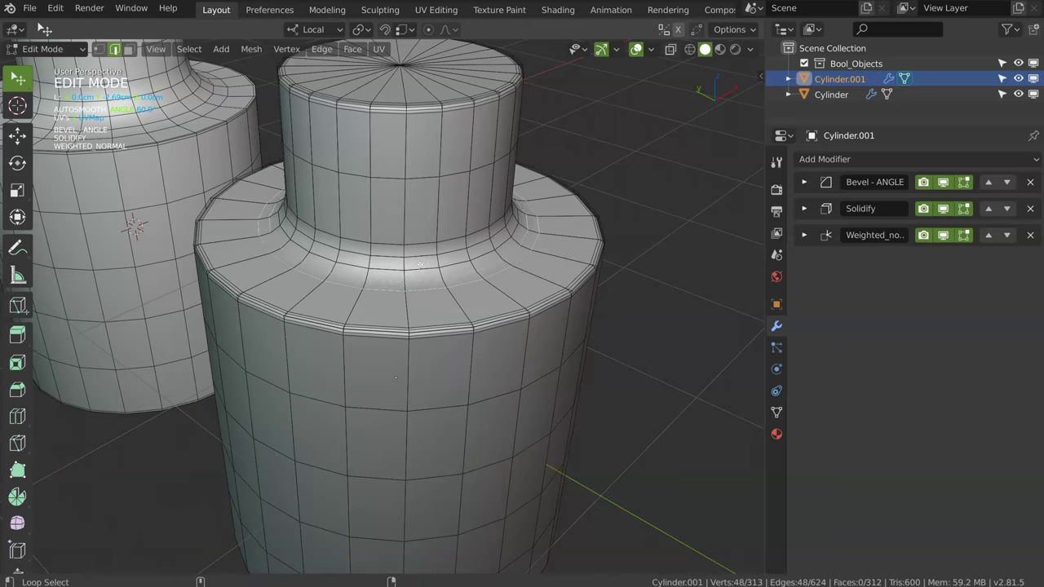
- Dissolve the neck fillet edge loop and pick a vertical loop on the body
key(ctrl+x)
alt+click(430, 242)
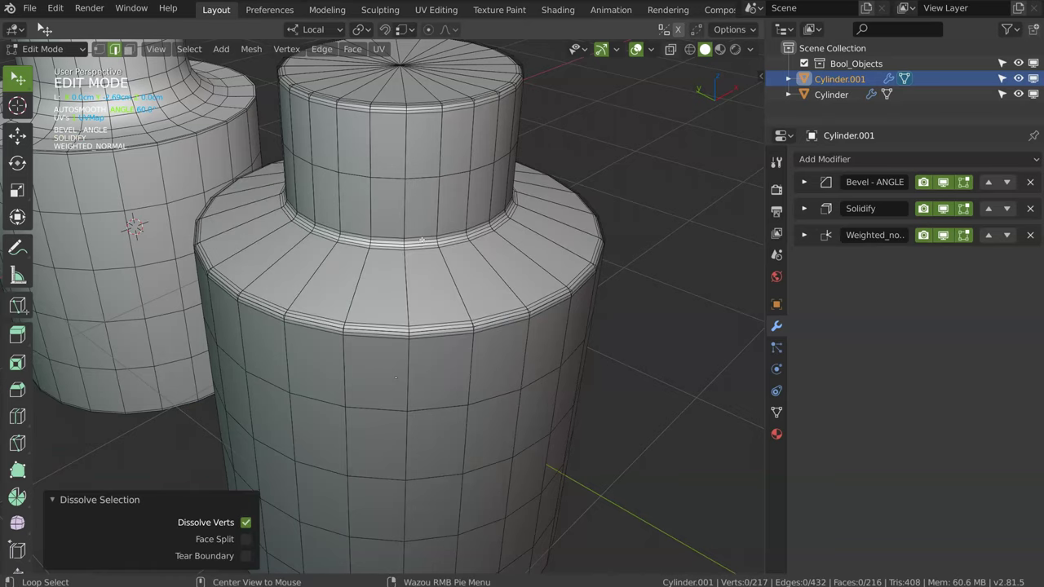
alt+click(417, 242)
alt+click(429, 243)
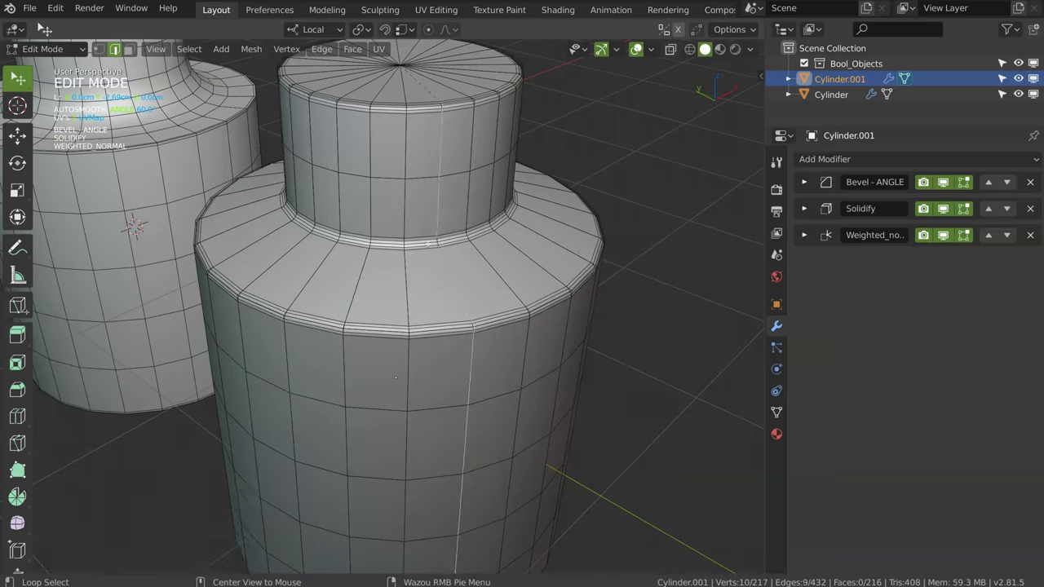
- Select the shoulder edge loop and lower it 0.1443 cm along Z
key(alt+z)
alt+click(417, 243)
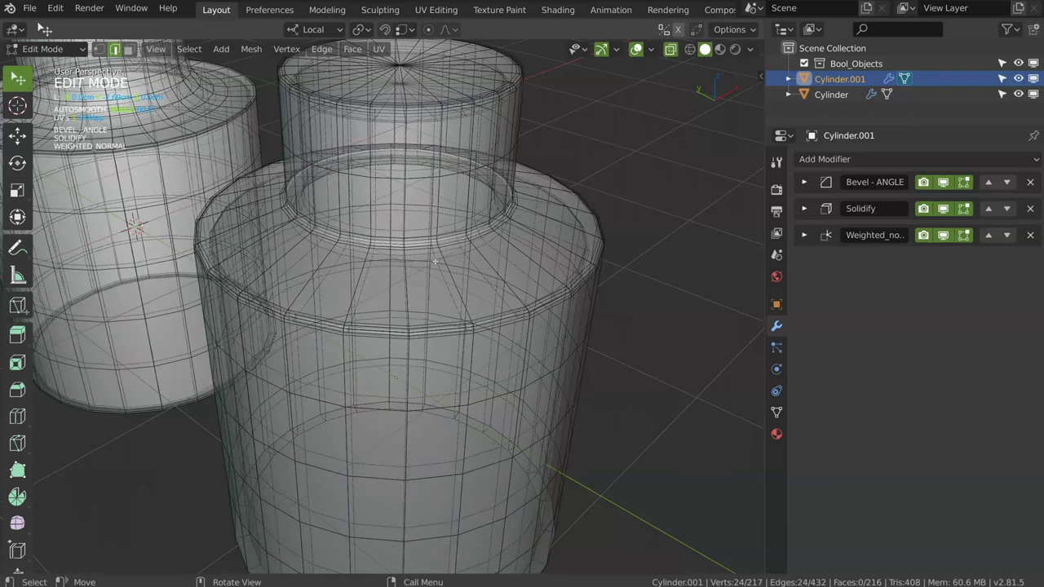
key(alt+z)
key(g)
key(z)
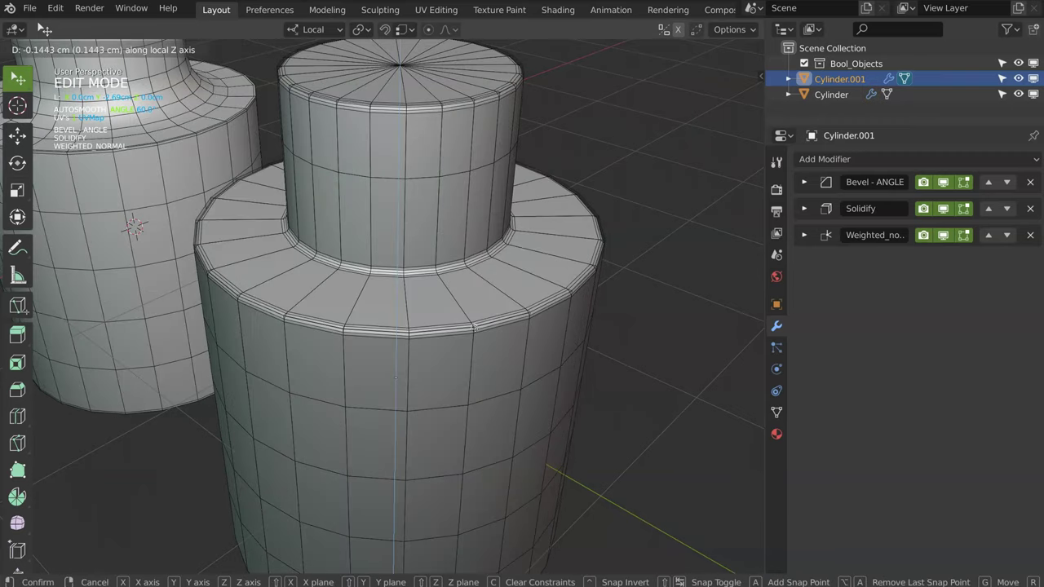
click(473, 327)
middle_drag(473, 327, 428, 233)
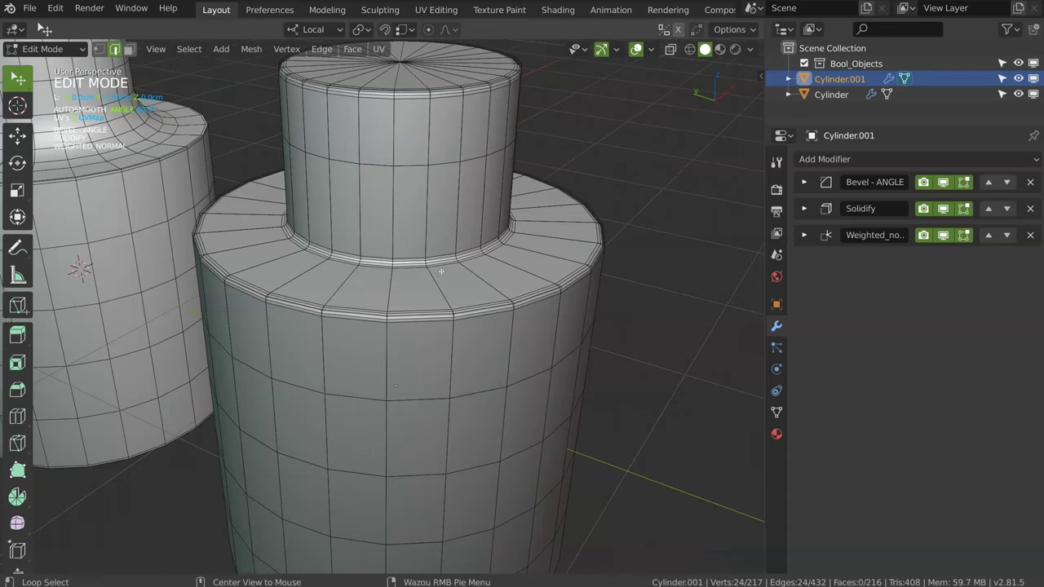
- Add a weight-limited Bevel modifier with 13 segments
key(alt+q)
click(554, 278)
key(d)
middle_drag(607, 225, 617, 170)
- Set the weight bevel width to 0.296, check it in X-ray, and confirm
key(s)
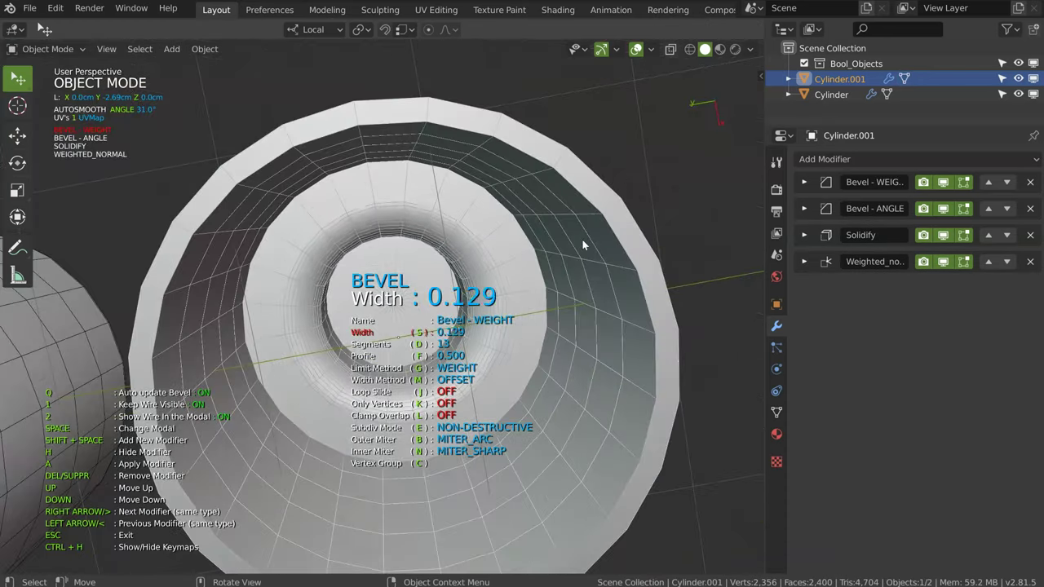
mouse_move(600, 250)
middle_down()
mouse_move(515, 298)
mouse_move(519, 283)
middle_up()
key(alt+z)
key(s)
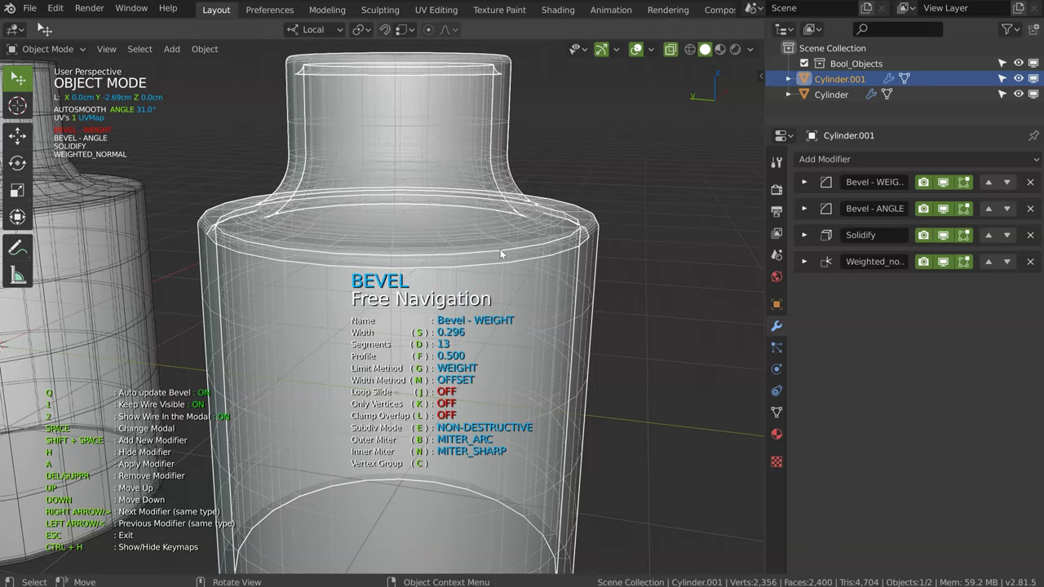
middle_drag(500, 249, 501, 302)
key(Escape)
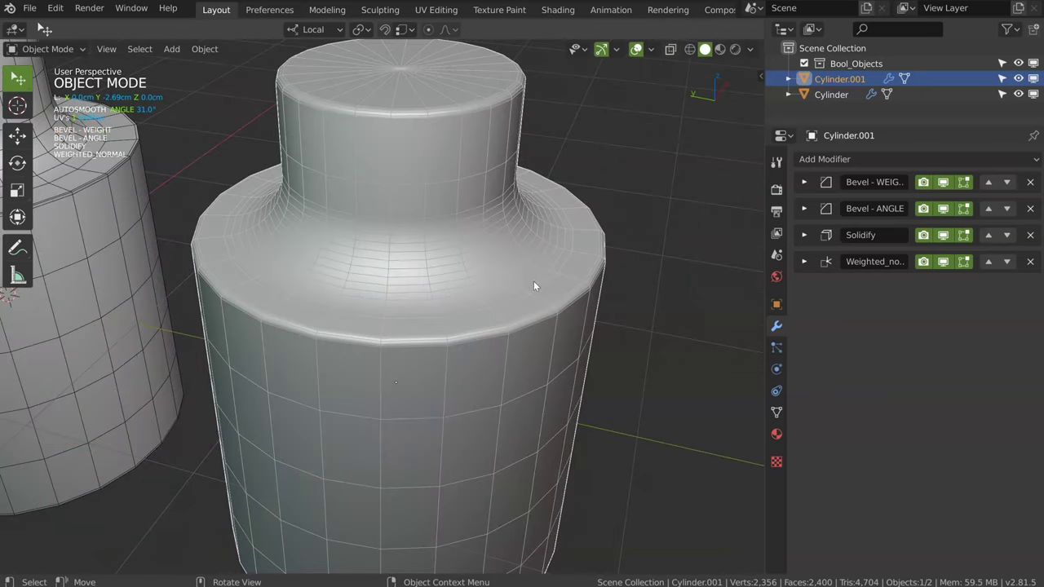
scroll(534, 281, down, 5)
scroll(366, 283, up, 1)
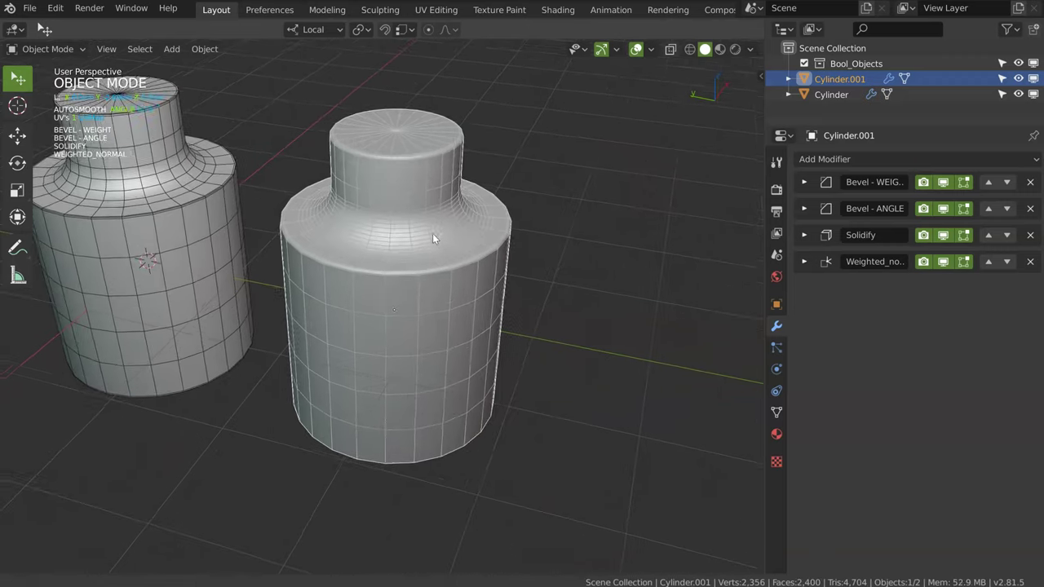
scroll(433, 234, up, 1)
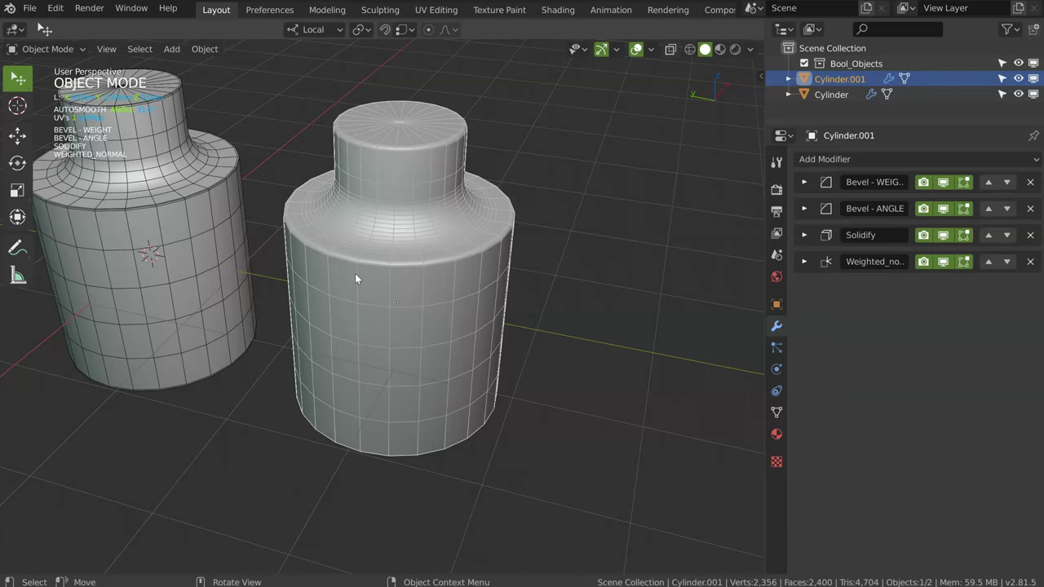
middle_drag(381, 291, 440, 256)
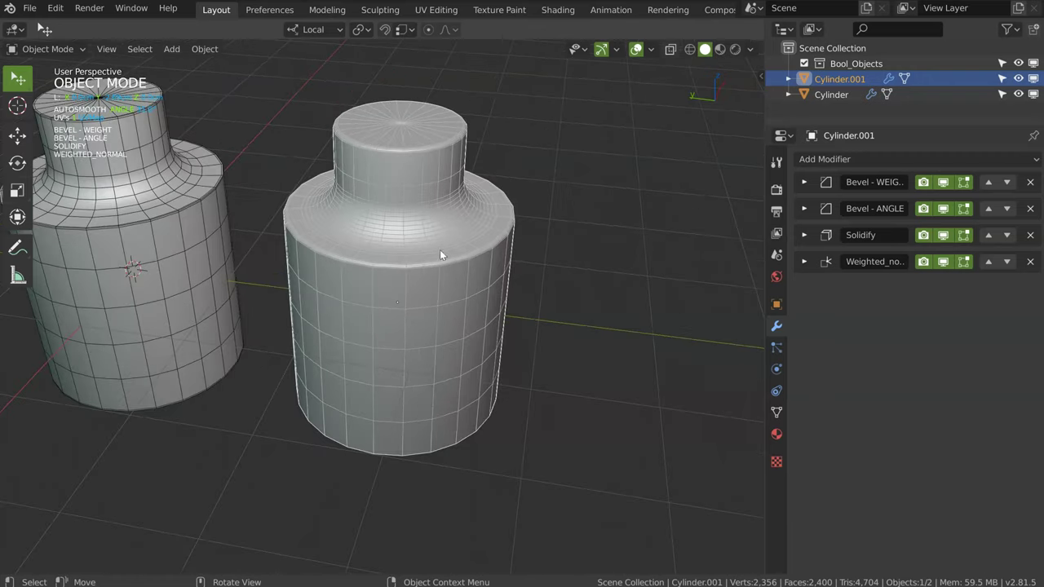
mouse_move(415, 313)
middle_down()
mouse_move(444, 309)
mouse_move(462, 326)
middle_up()
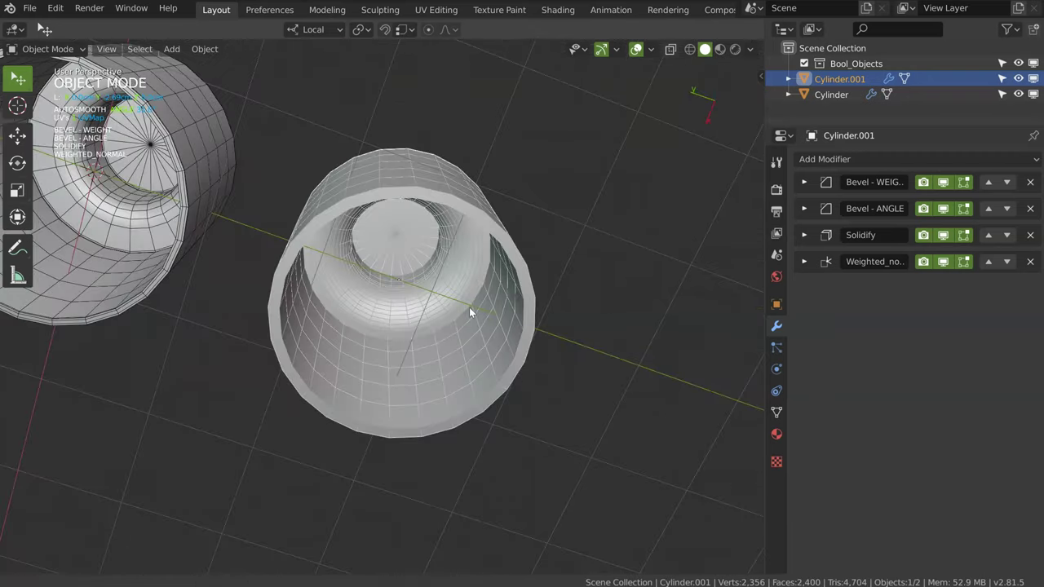
scroll(469, 307, up, 2)
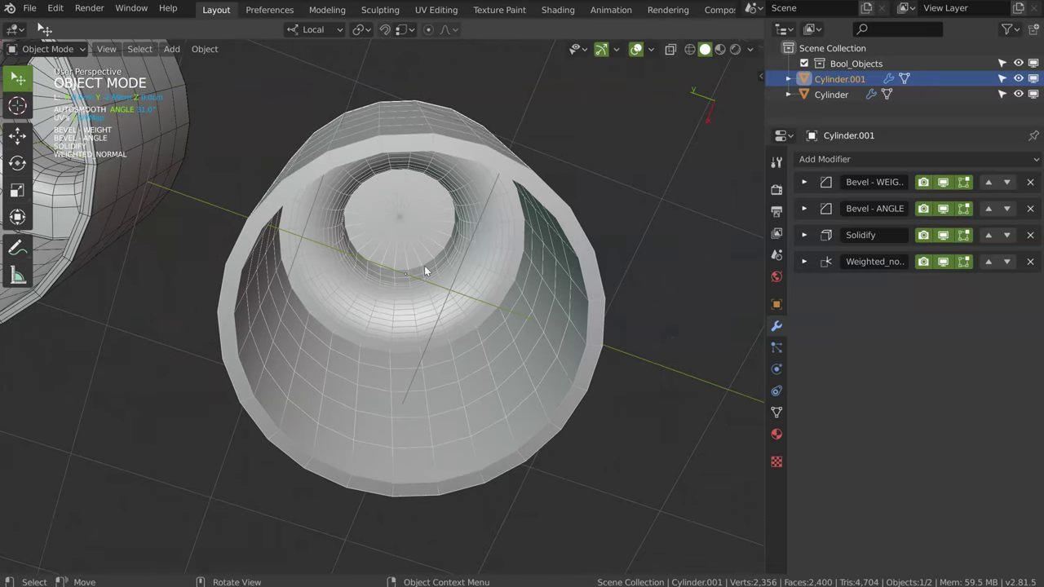
middle_drag(431, 259, 403, 292)
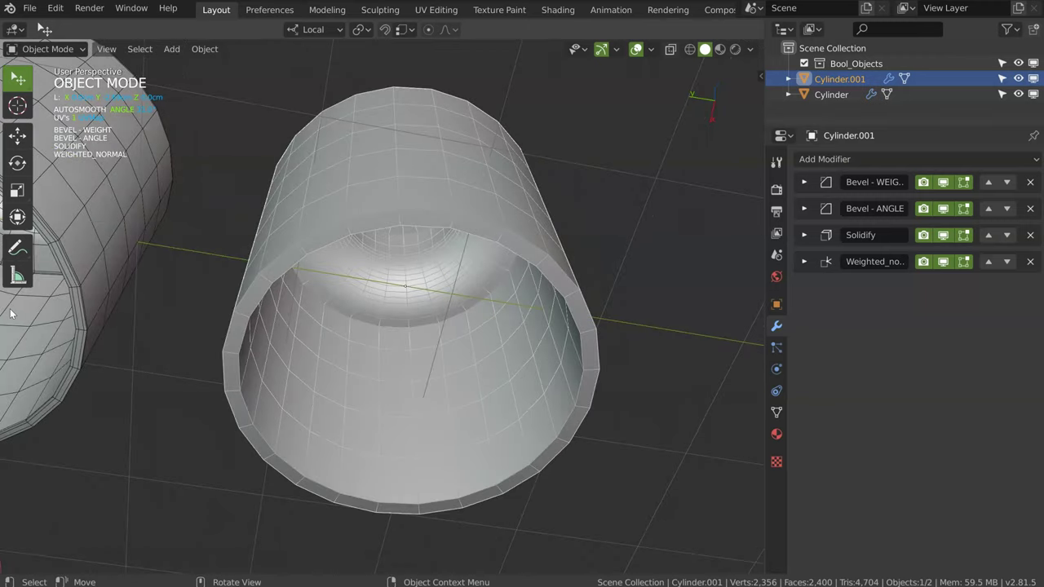
mouse_move(123, 300)
middle_down()
mouse_move(527, 300)
mouse_move(419, 280)
mouse_move(429, 270)
middle_up()
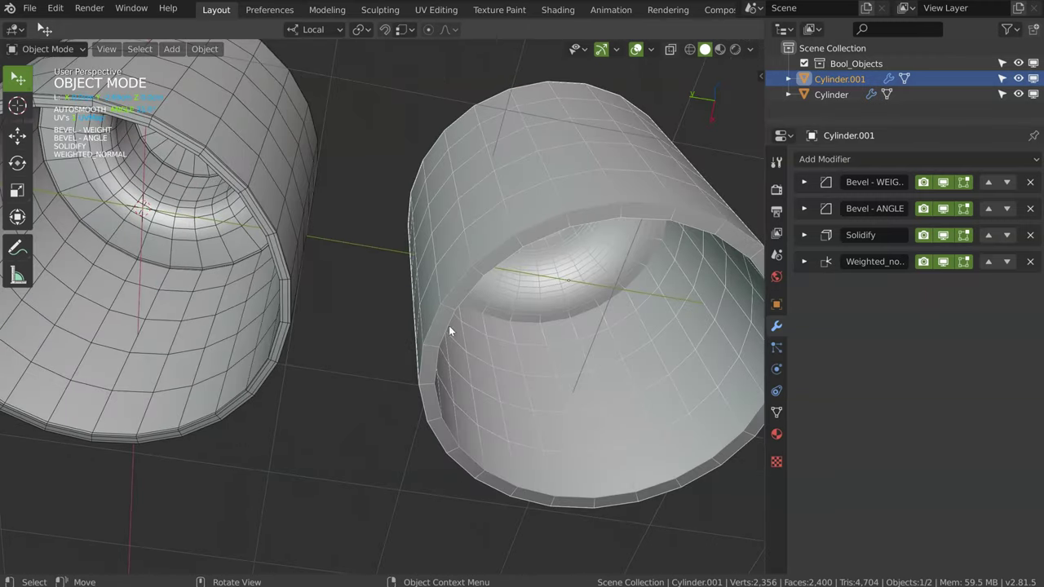
mouse_move(572, 297)
middle_down()
mouse_move(610, 310)
mouse_move(491, 300)
middle_up()
- Set Cylinder.001's Solidify to offset 0.999 and thickness 0.071
key(alt+s)
click(389, 260)
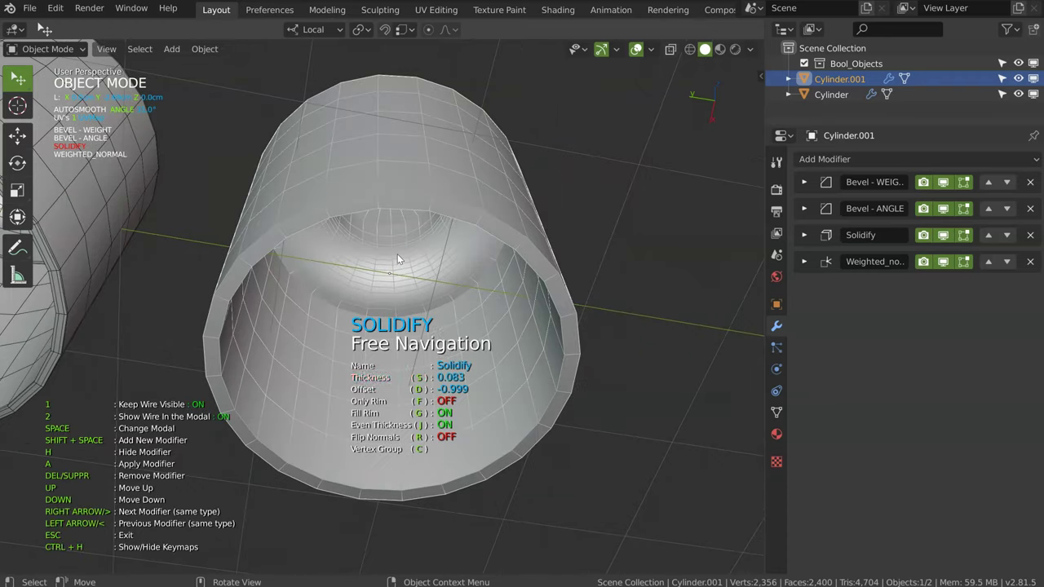
key(s)
key(d)
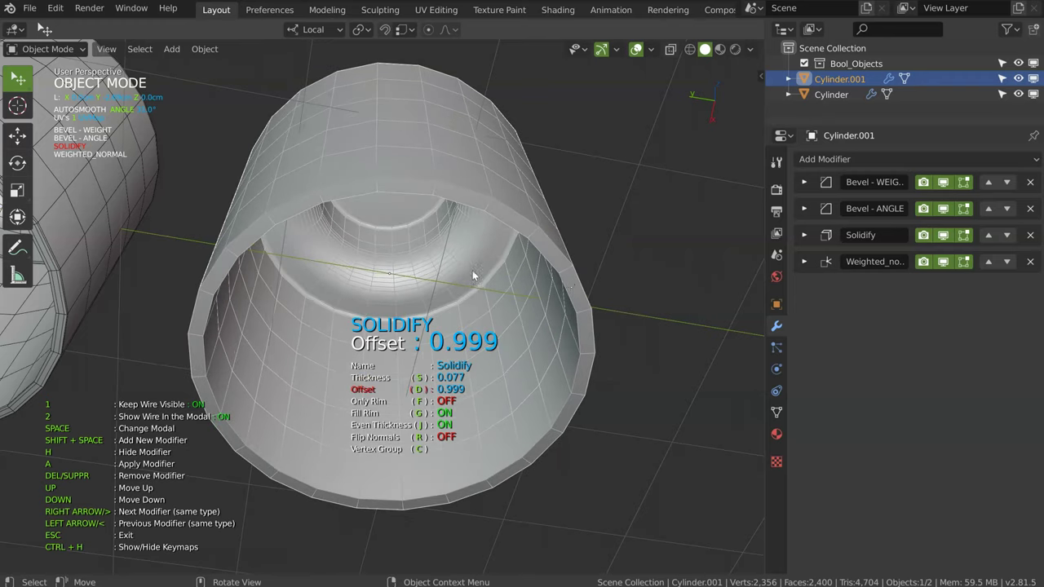
key(s)
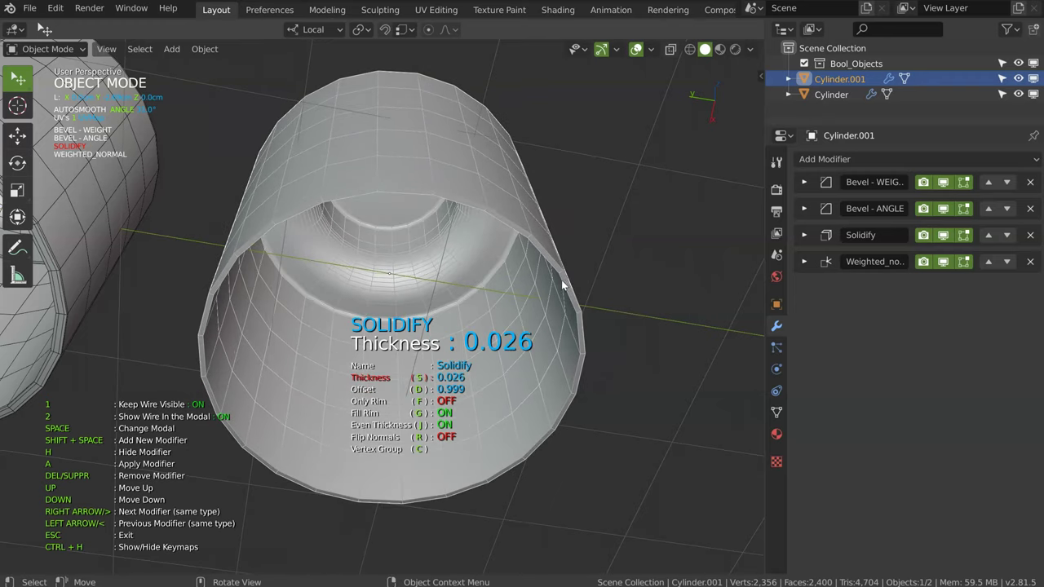
mouse_move(498, 247)
middle_down()
mouse_move(613, 274)
mouse_move(549, 243)
mouse_move(466, 297)
mouse_move(466, 182)
middle_up()
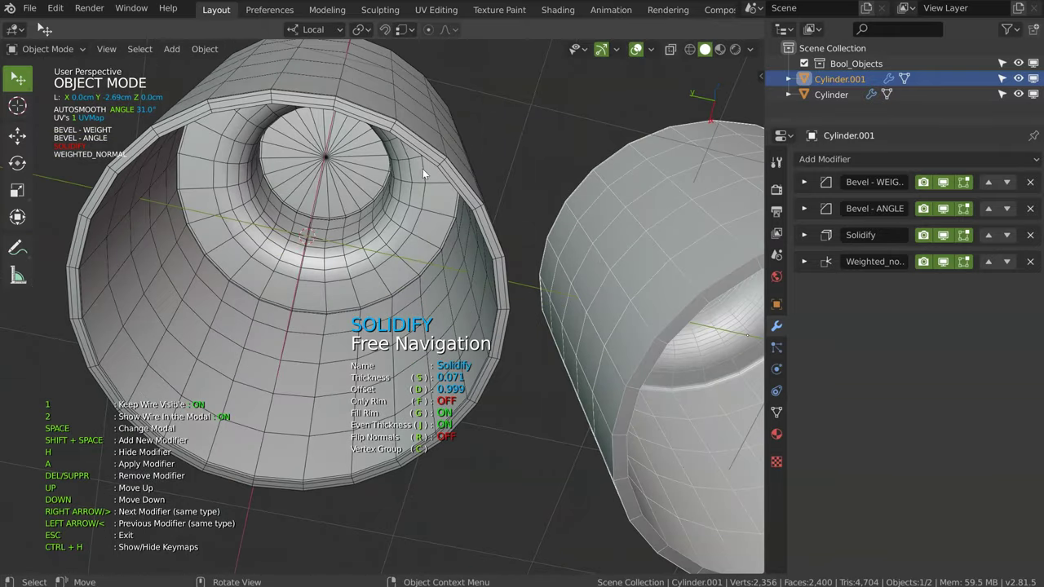
mouse_move(405, 269)
shift+middle_down()
mouse_move(589, 316)
mouse_move(571, 308)
mouse_move(564, 360)
mouse_move(604, 303)
mouse_move(559, 223)
mouse_move(517, 214)
shift+middle_up()
- Add a second angle bevel, Bevel - ANGLE.001, and shrink its width to 0.011
key(Escape)
scroll(575, 201, up, 2)
middle_drag(575, 201, 529, 258)
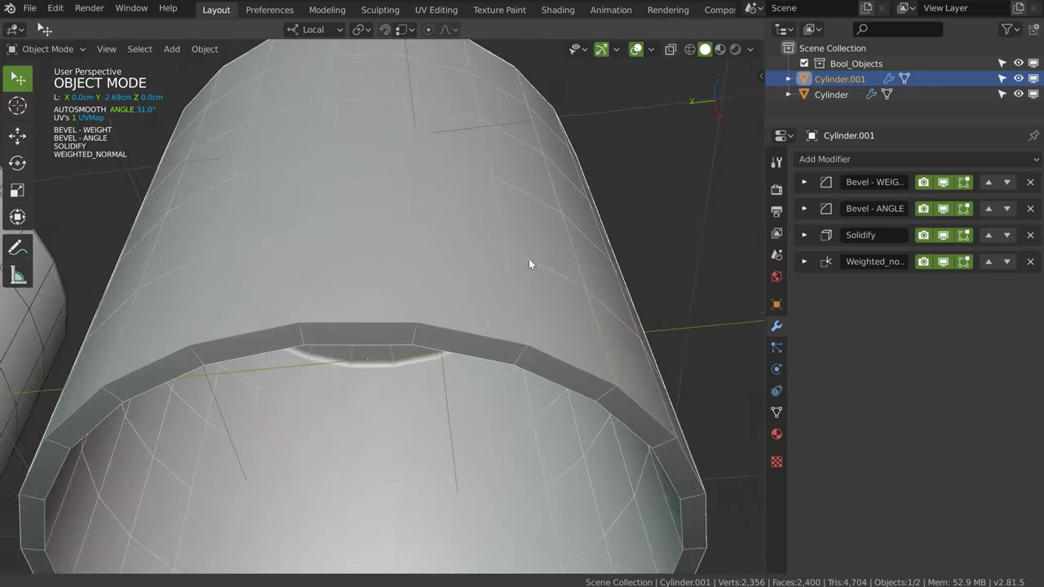
key(alt+q)
click(610, 303)
key(shift+space)
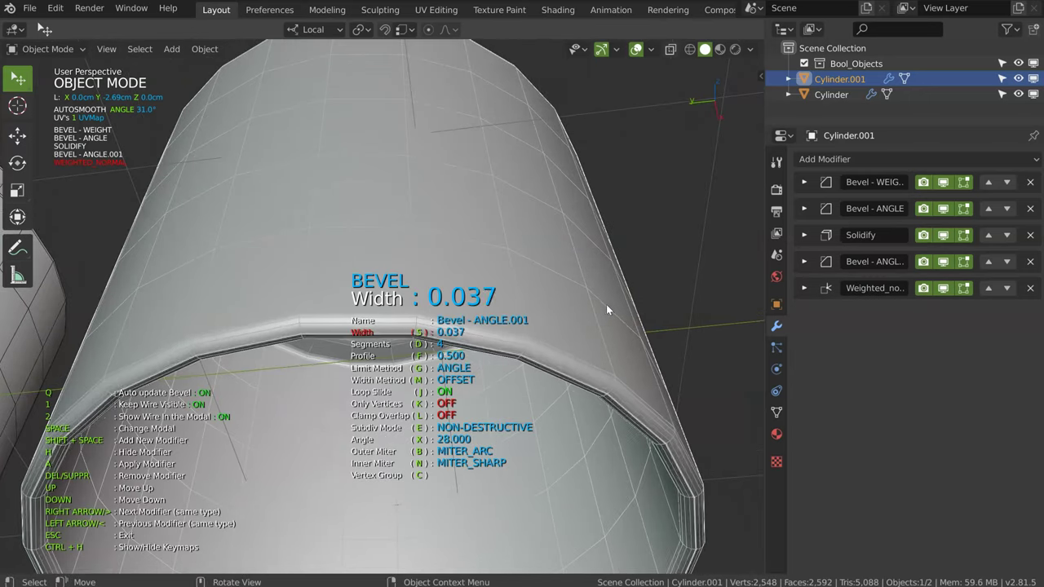
- Set Bevel - ANGLE.001's profile to 1.000 and reduce it to 2 segments
key(f)
click(941, 328)
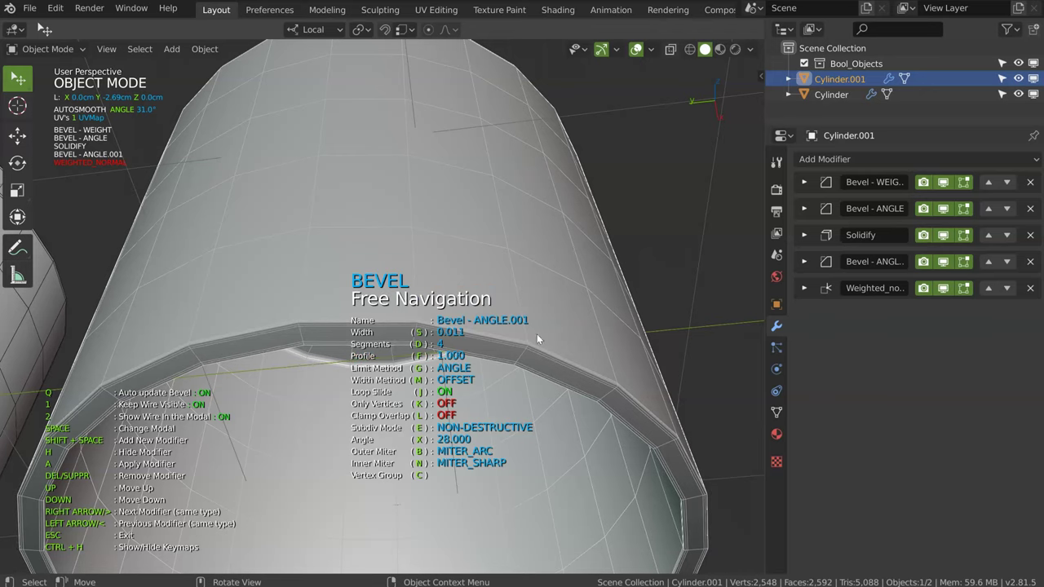
key(d)
scroll(644, 355, down, 1)
scroll(623, 353, down, 1)
click(623, 352)
key(shift+space)
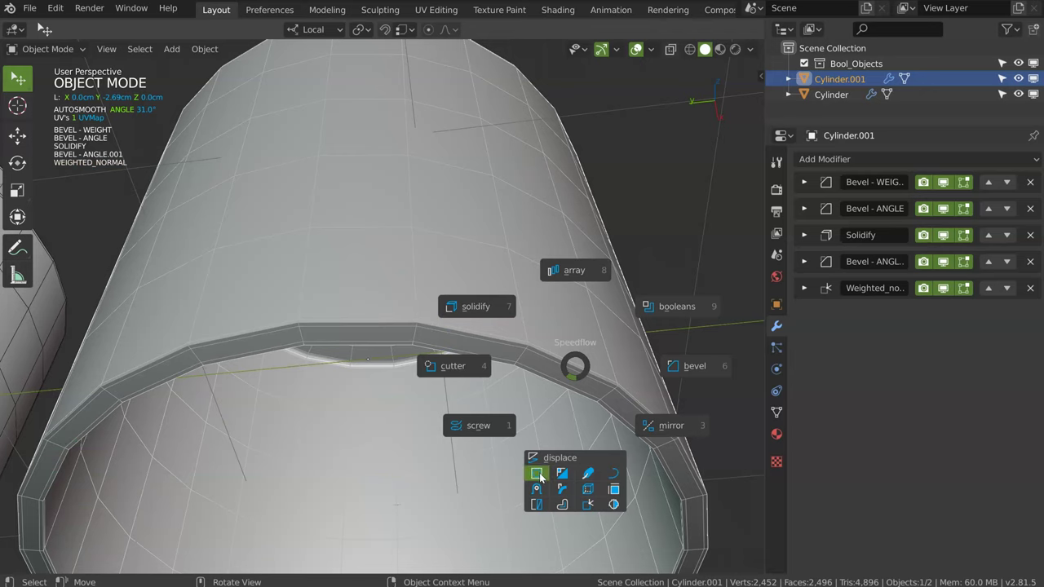
- Add a level-2 Subsurf modifier and orbit to look up into the hollow cylinder
click(540, 475)
click(540, 474)
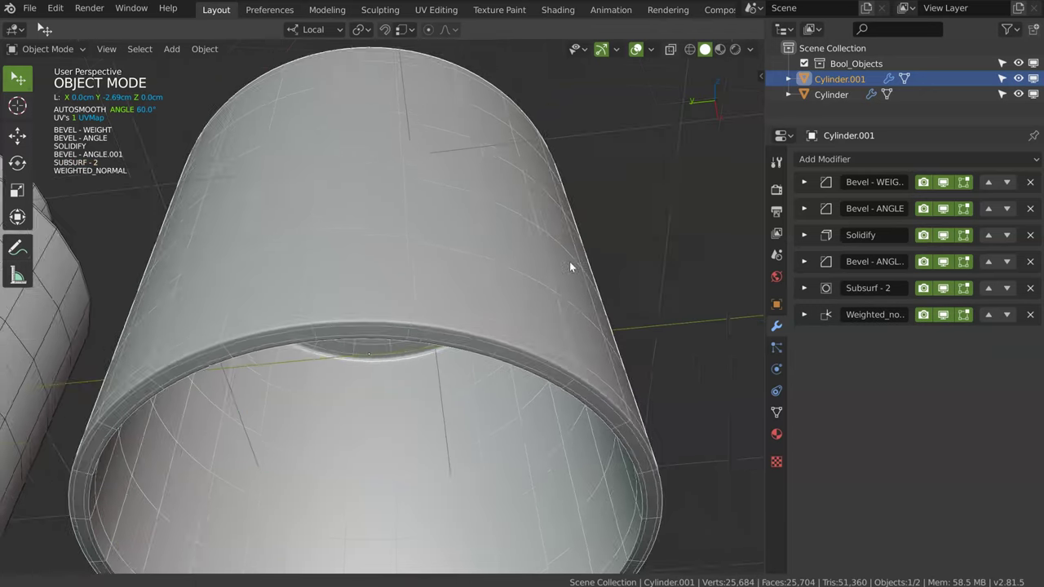
scroll(569, 261, down, 8)
middle_drag(496, 396, 572, 253)
mouse_move(499, 188)
middle_down()
mouse_move(377, 217)
mouse_move(357, 253)
mouse_move(407, 259)
mouse_move(524, 212)
mouse_move(424, 219)
middle_up()
scroll(407, 259, down, 2)
mouse_move(458, 344)
middle_down()
mouse_move(498, 289)
mouse_move(541, 329)
mouse_move(495, 340)
mouse_move(539, 320)
middle_up()
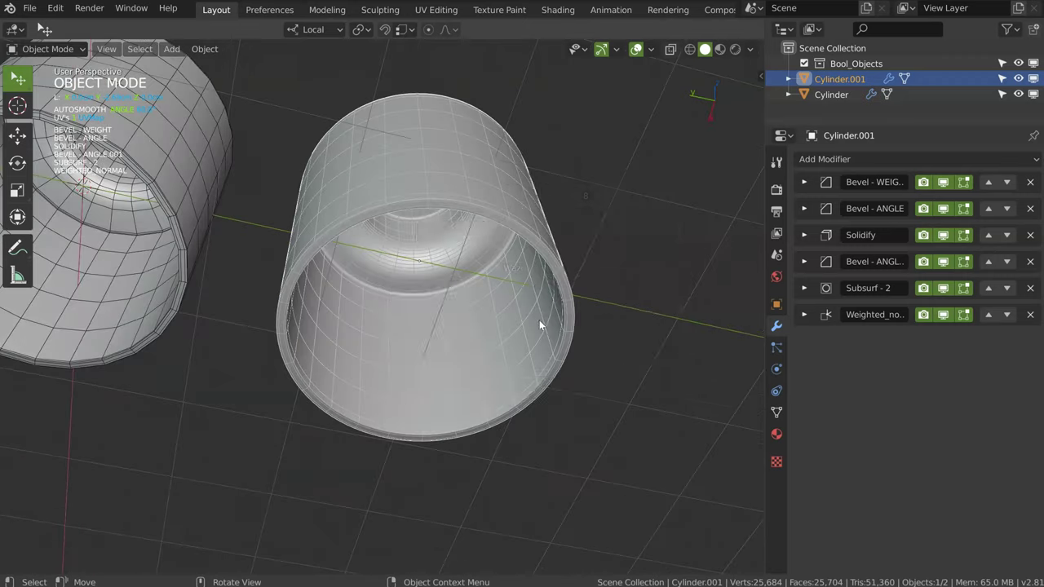
- Extrude the open-end rim in place and scale it inward to 0.702
key(Tab)
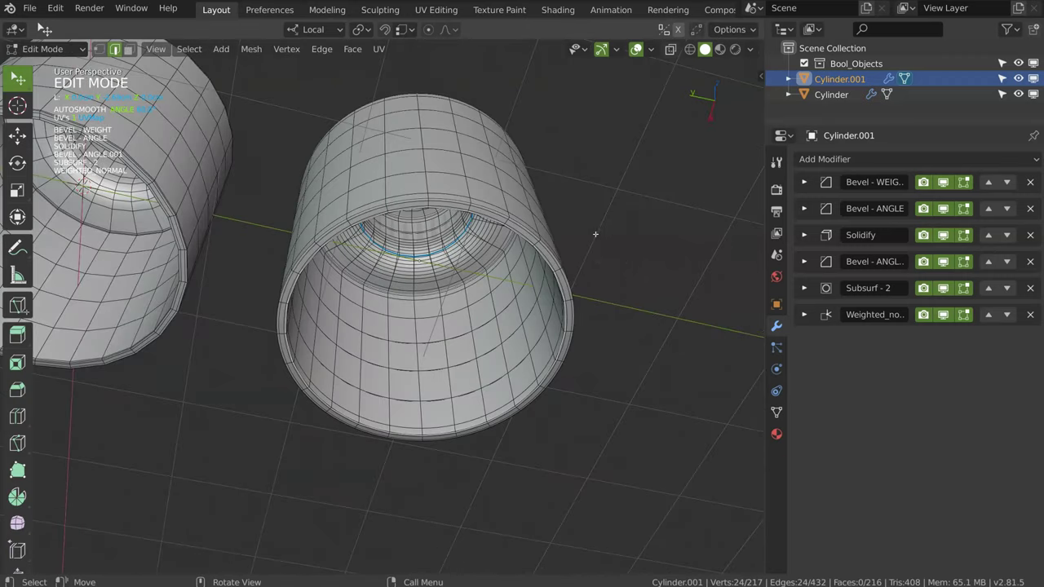
key(e)
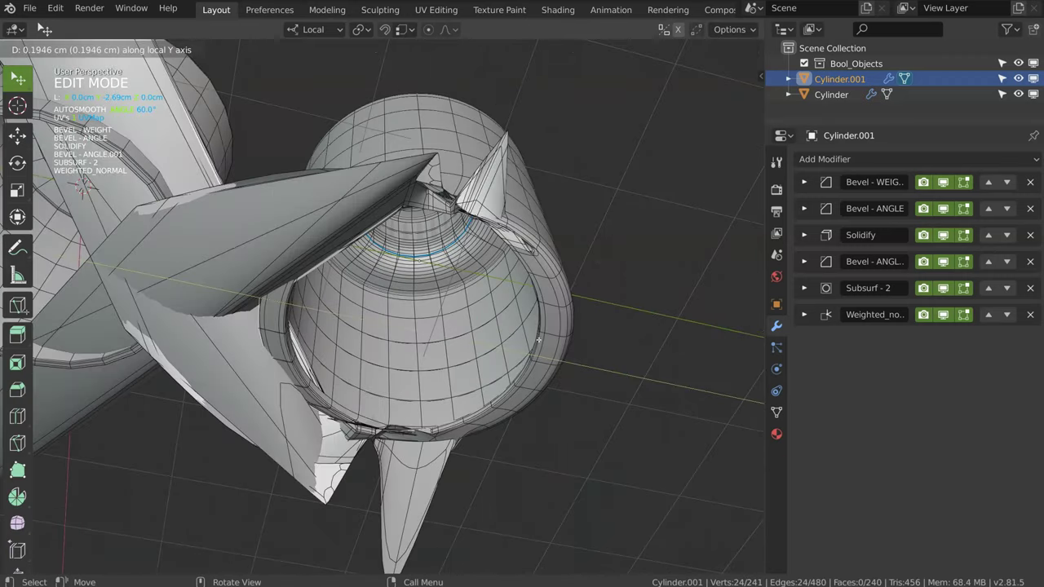
right_click(533, 341)
middle_drag(532, 341, 506, 333)
key(s)
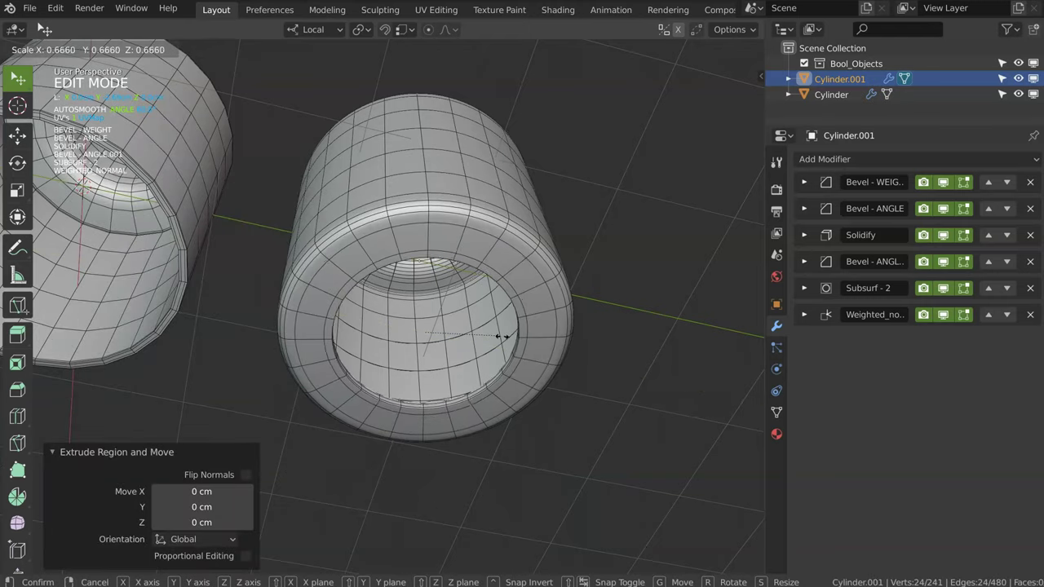
click(528, 386)
scroll(529, 386, up, 3)
scroll(534, 425, up, 3)
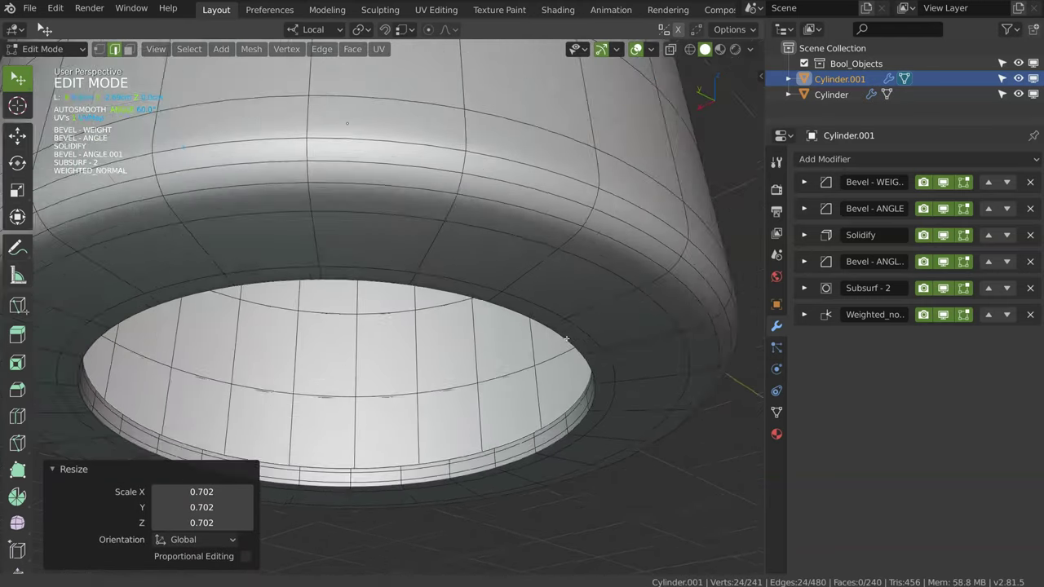
scroll(540, 465, up, 2)
middle_drag(542, 459, 606, 413)
- Return to Object Mode and remove the Subsurf - 2 modifier
key(ctrl+Tab)
click(531, 347)
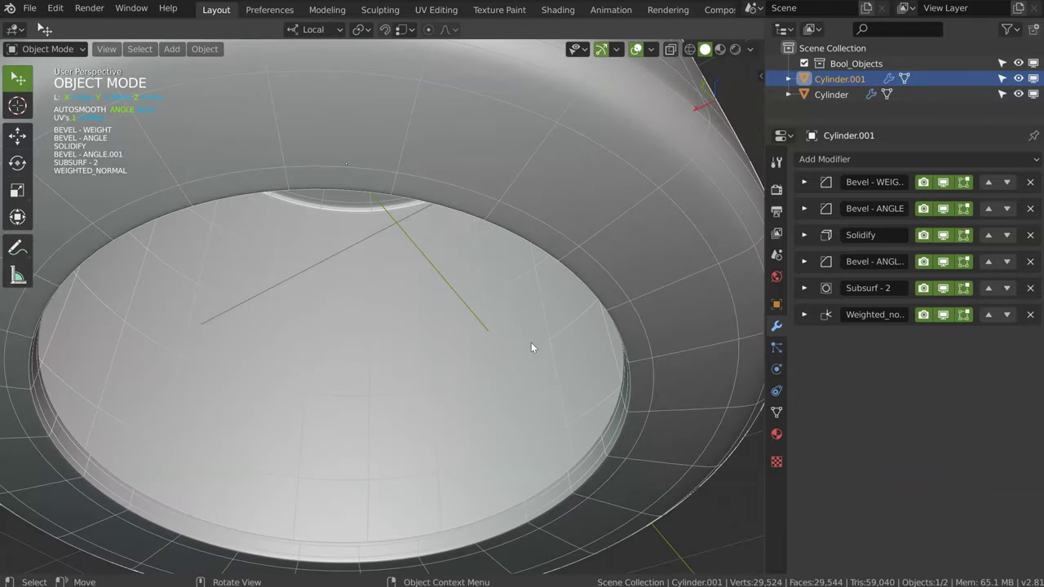
click(1030, 288)
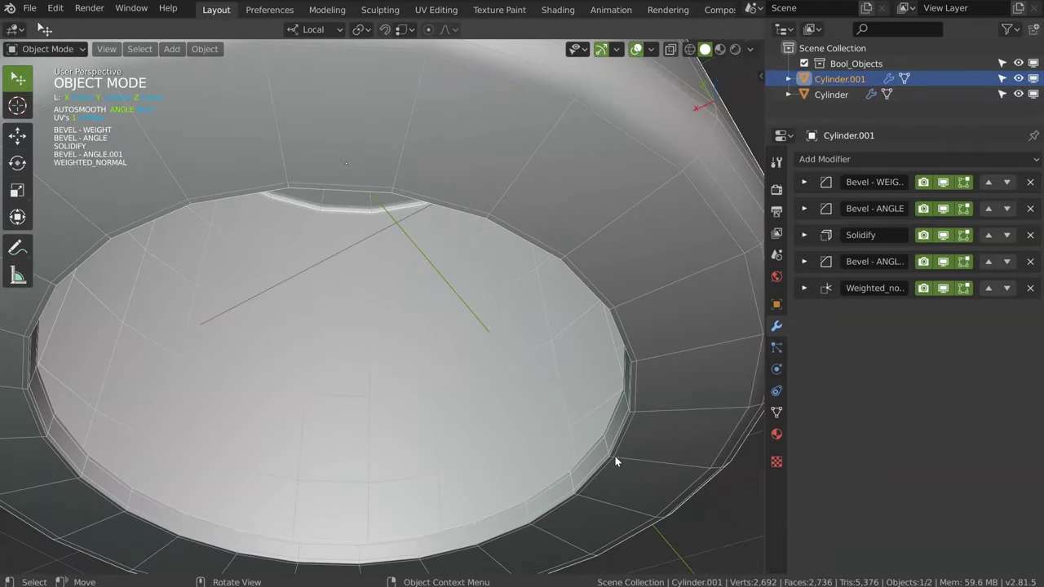
scroll(588, 424, down, 2)
scroll(542, 335, down, 3)
- Extrude the inner rim edges 0.301 cm along Z into a slimmer tube, then exit Edit Mode
key(Tab)
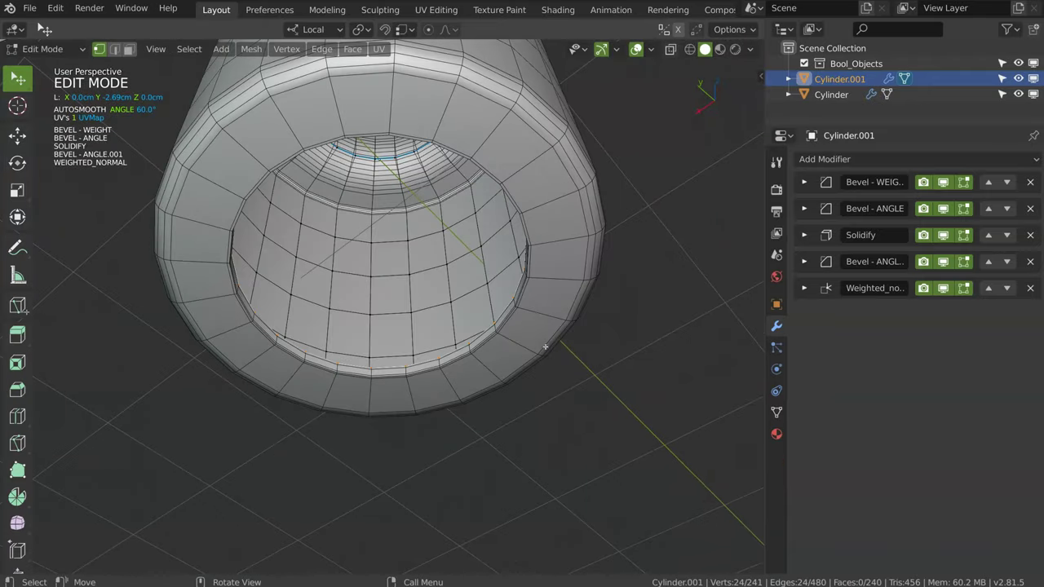
key(2)
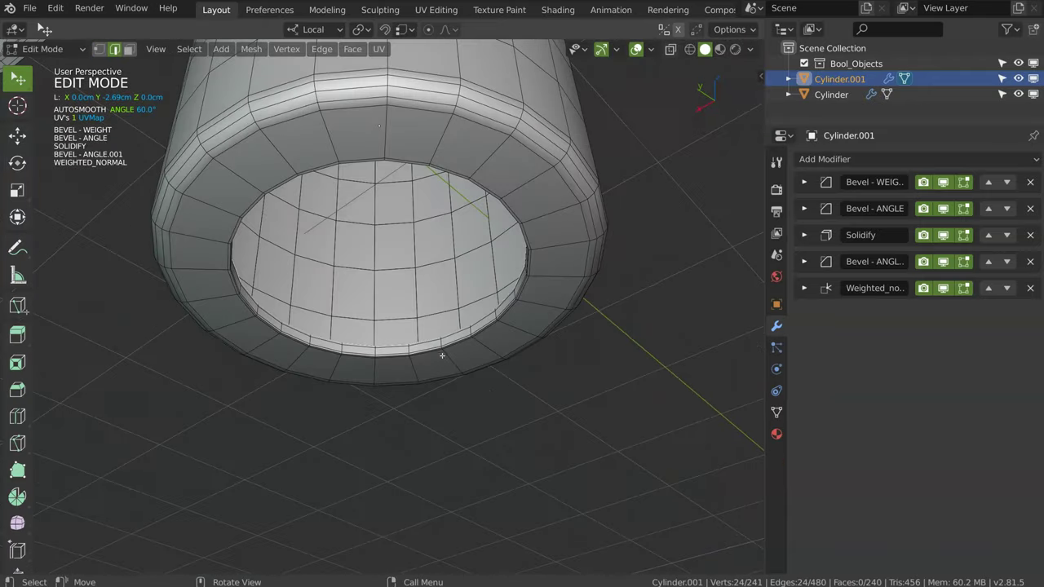
key(e)
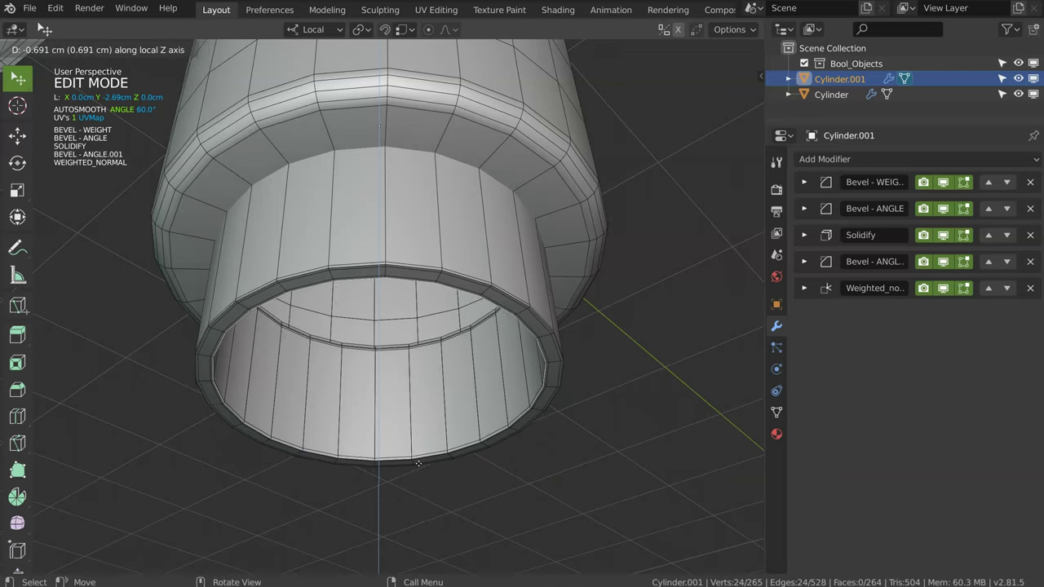
click(430, 308)
mouse_move(430, 309)
middle_down()
mouse_move(387, 292)
mouse_move(420, 361)
mouse_move(479, 302)
mouse_move(466, 301)
middle_up()
key(Tab)
- Orbit around the cylinders to inspect the top cap and the tube's hollow bottom
mouse_move(392, 263)
middle_down()
mouse_move(439, 353)
mouse_move(430, 356)
middle_up()
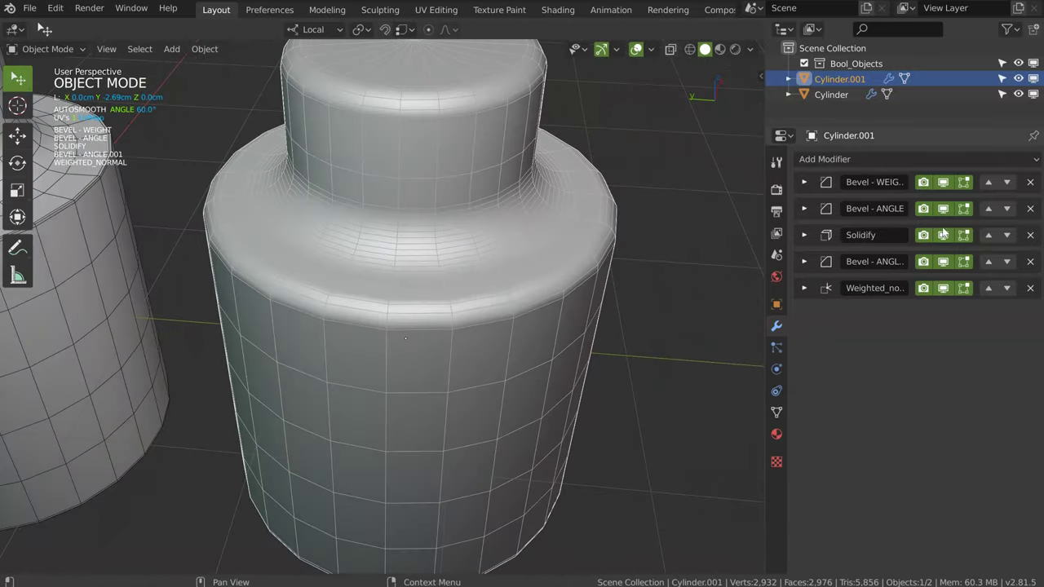
scroll(340, 300, down, 3)
middle_drag(340, 300, 400, 172)
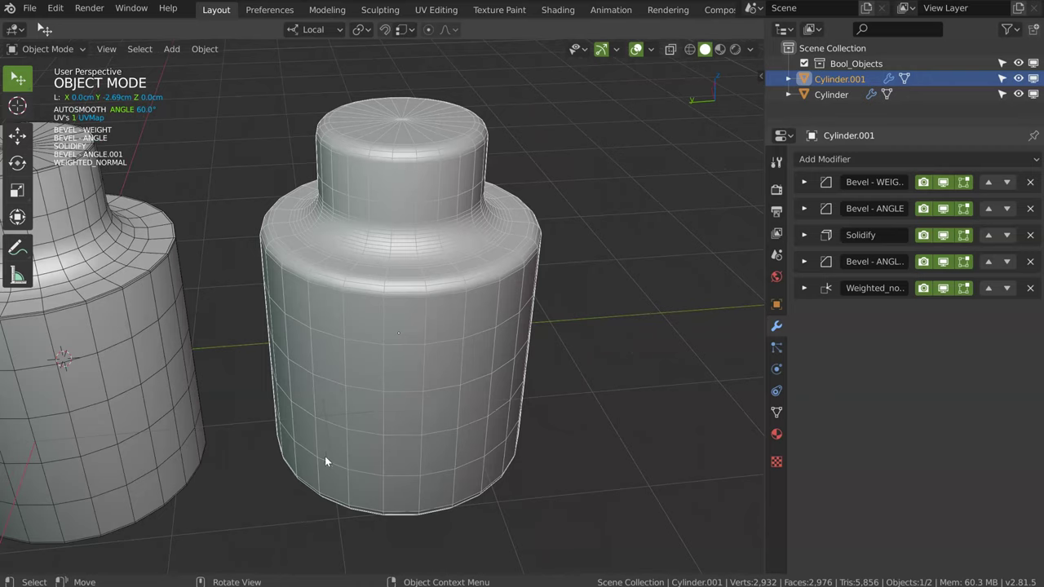
mouse_move(482, 411)
middle_down()
mouse_move(475, 306)
mouse_move(450, 350)
mouse_move(410, 307)
mouse_move(448, 264)
middle_up()
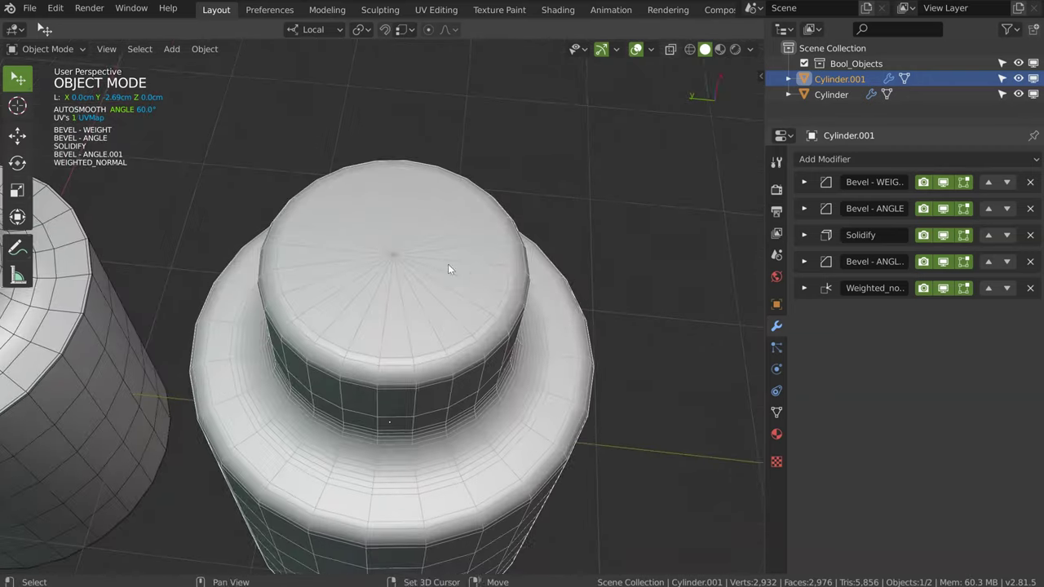
- Select the whole top cap of Cylinder.001 in edit mode, with see-through view on
key(Tab)
click(407, 315)
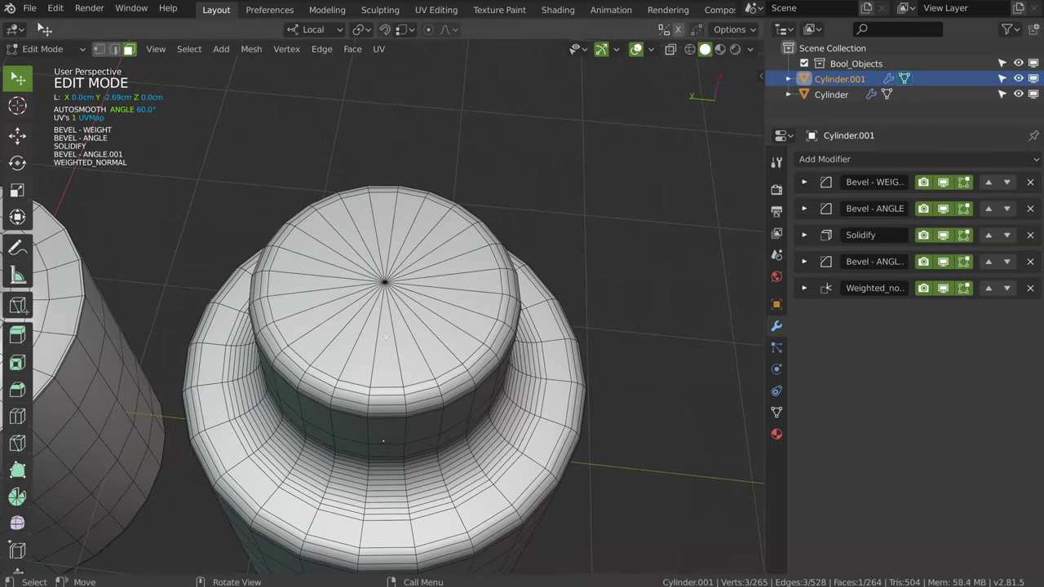
key(KP_Decimal)
scroll(413, 232, down, 3)
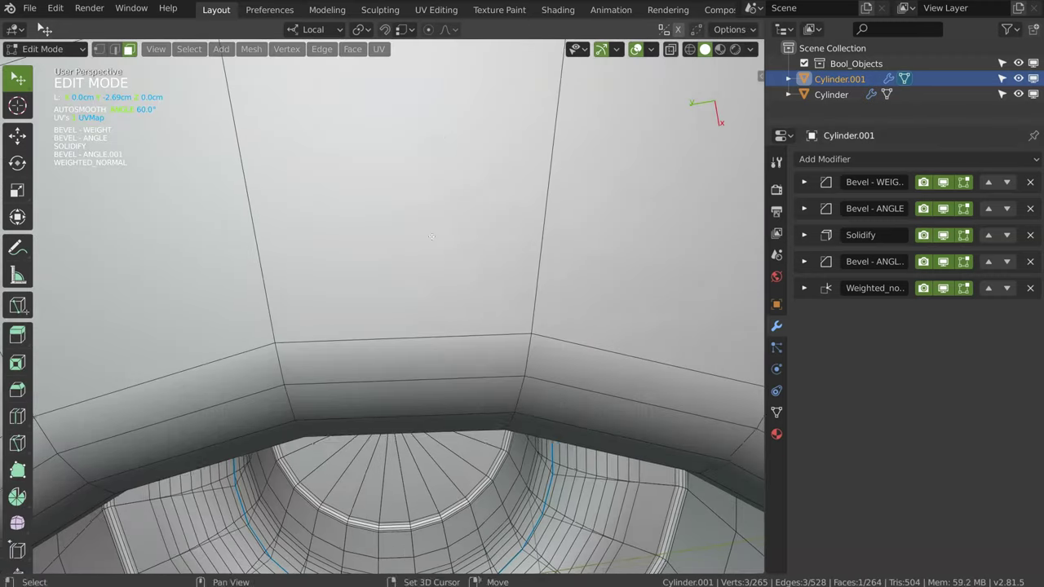
scroll(413, 232, down, 3)
key(ctrl+l)
scroll(392, 342, down, 5)
mouse_move(391, 342)
middle_down()
mouse_move(424, 310)
mouse_move(351, 310)
mouse_move(320, 295)
mouse_move(355, 309)
middle_up()
key(alt+z)
- Inset the top cap faces and delete them to hollow out the cylinder's neck
scroll(320, 294, up, 2)
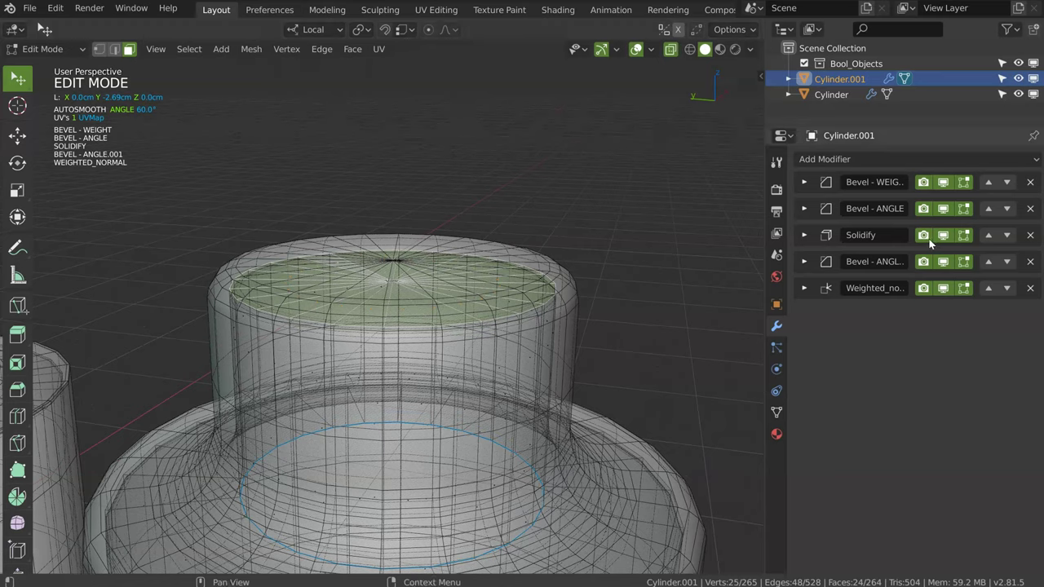
mouse_move(457, 343)
middle_down()
mouse_move(480, 267)
mouse_move(593, 286)
middle_up()
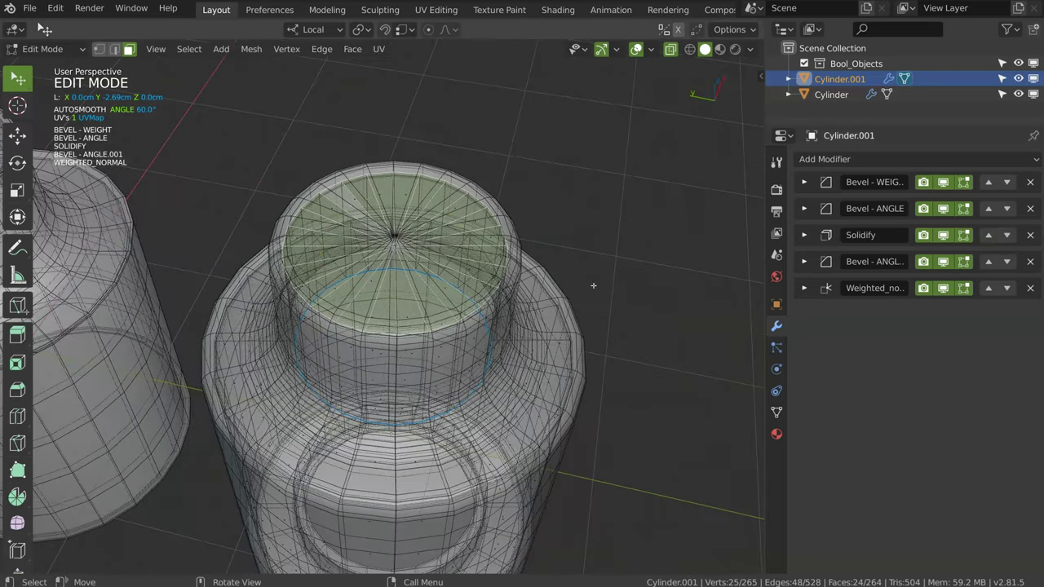
key(i)
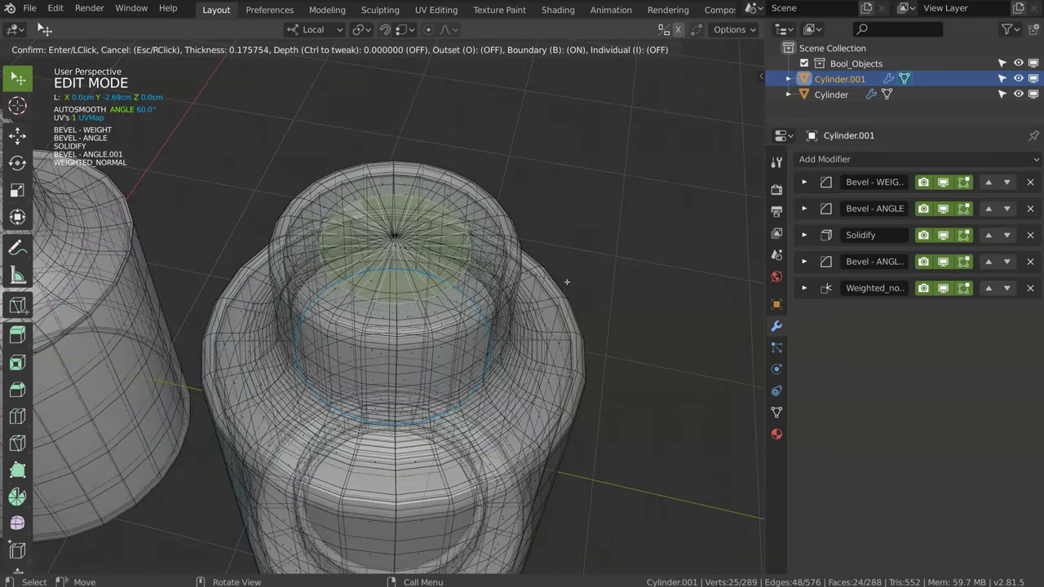
click(558, 284)
key(x)
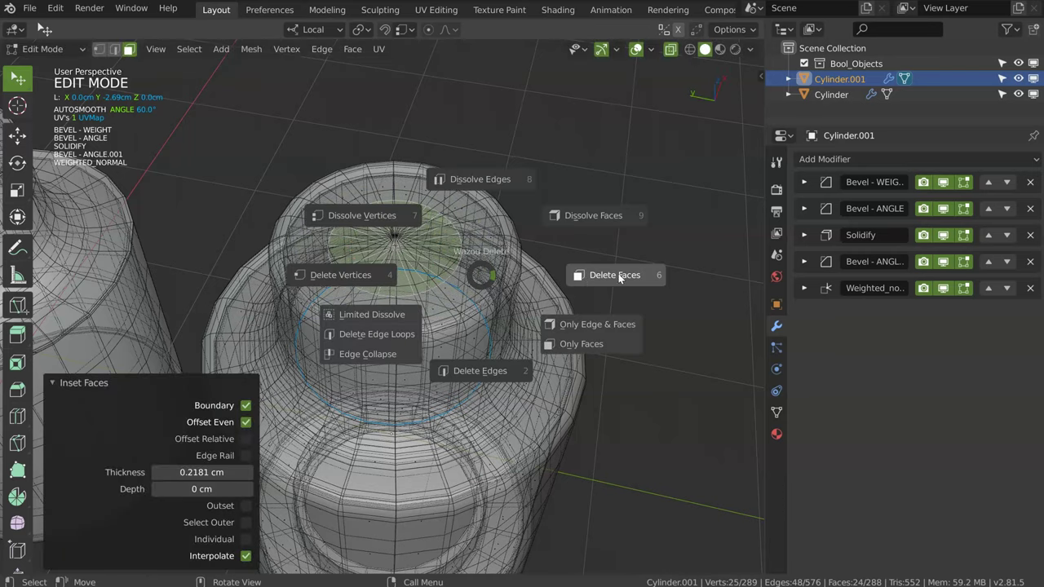
click(621, 281)
- Back in object mode, select the plain left Cylinder plus Cylinder.001 as active
key(Tab)
mouse_move(474, 294)
middle_down()
mouse_move(372, 266)
mouse_move(375, 228)
mouse_move(418, 177)
mouse_move(393, 245)
middle_up()
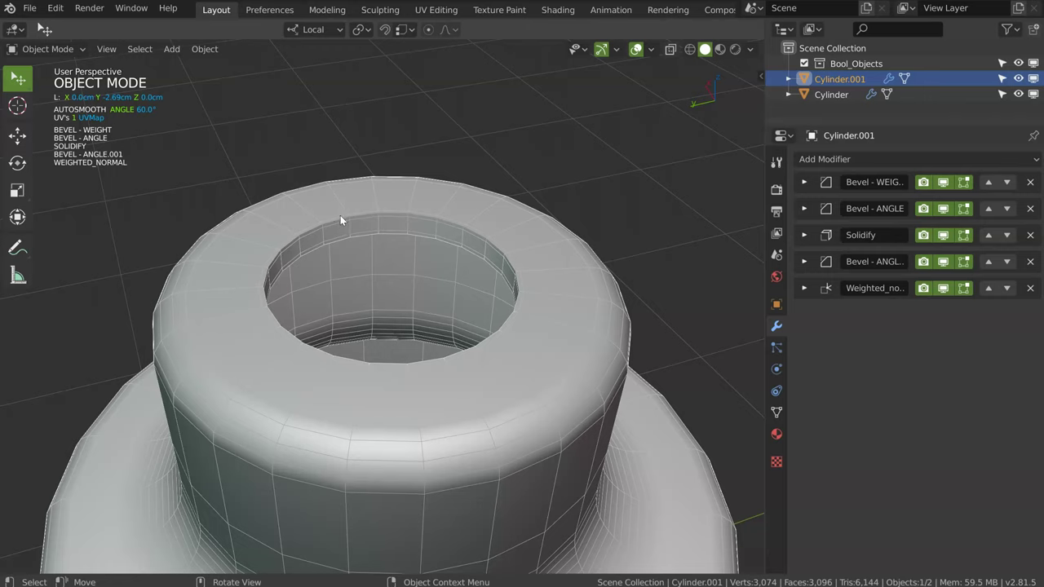
scroll(447, 237, down, 3)
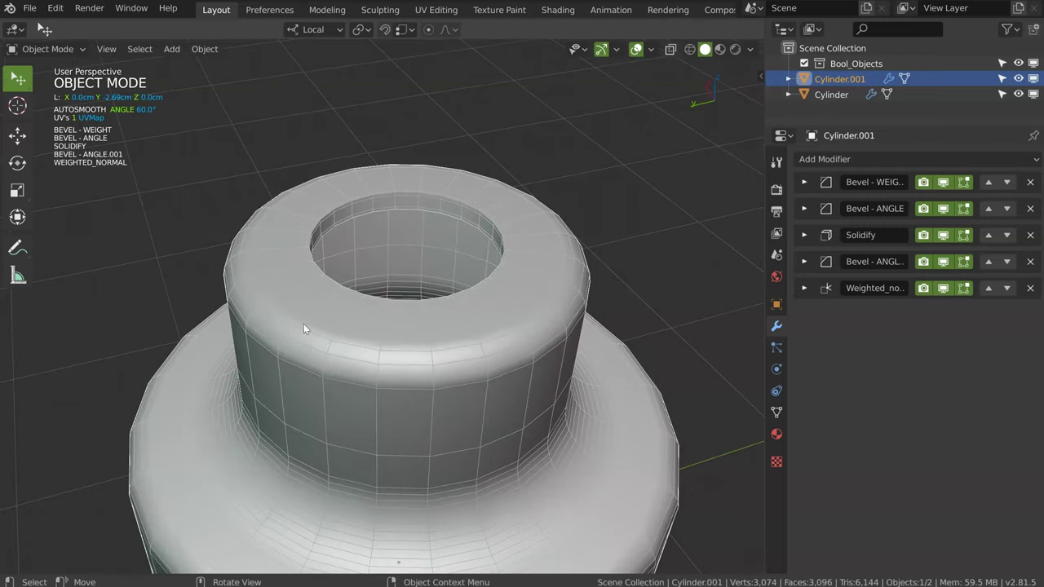
scroll(423, 324, down, 4)
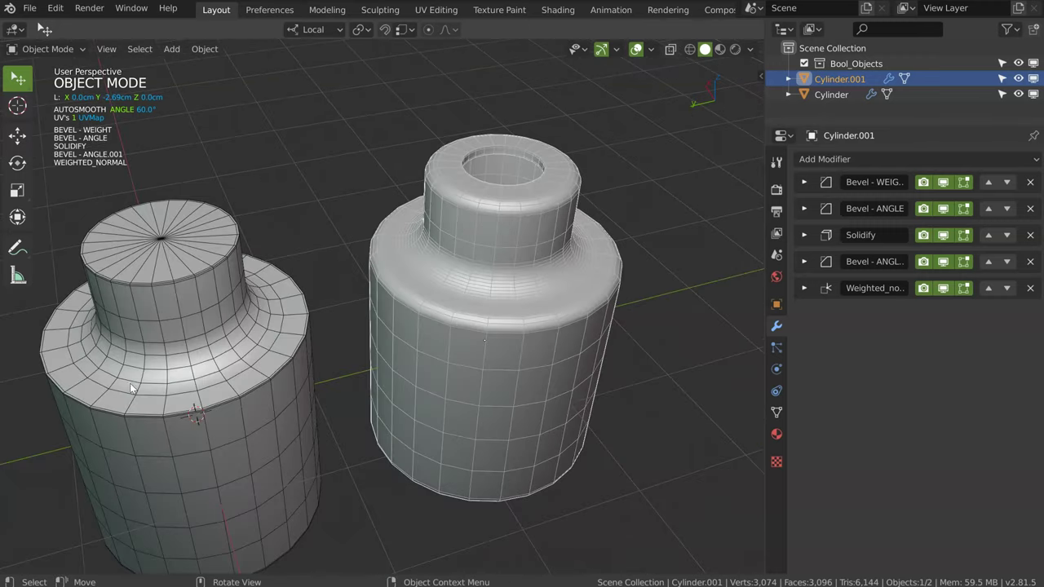
click(343, 335)
shift+middle_drag(347, 334, 418, 285)
shift+click(573, 273)
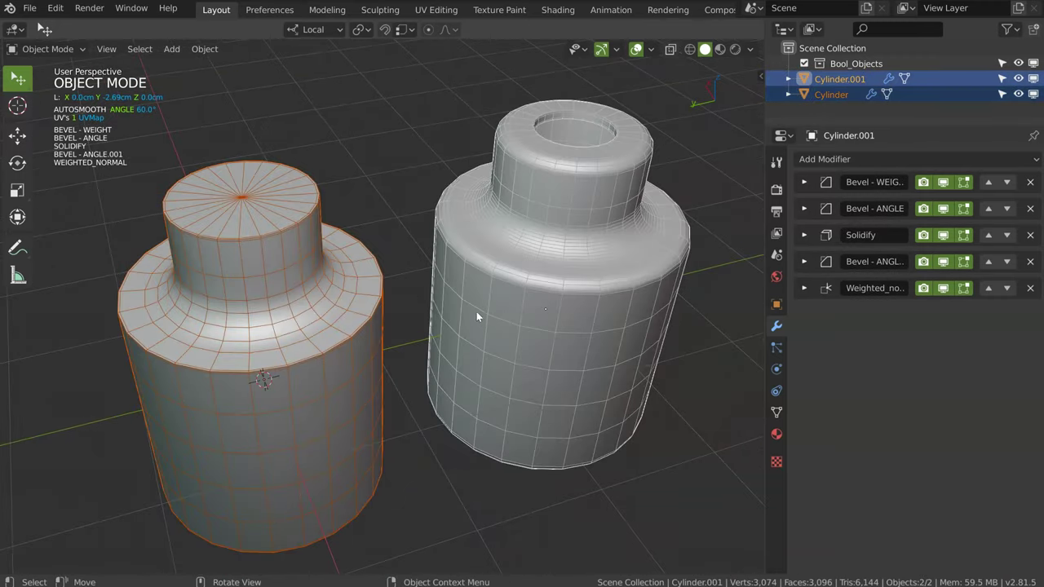
- Delete both cylinders and add a 2 cm plane at the origin
key(Delete)
mouse_move(635, 225)
middle_down()
mouse_move(383, 284)
mouse_move(401, 280)
middle_up()
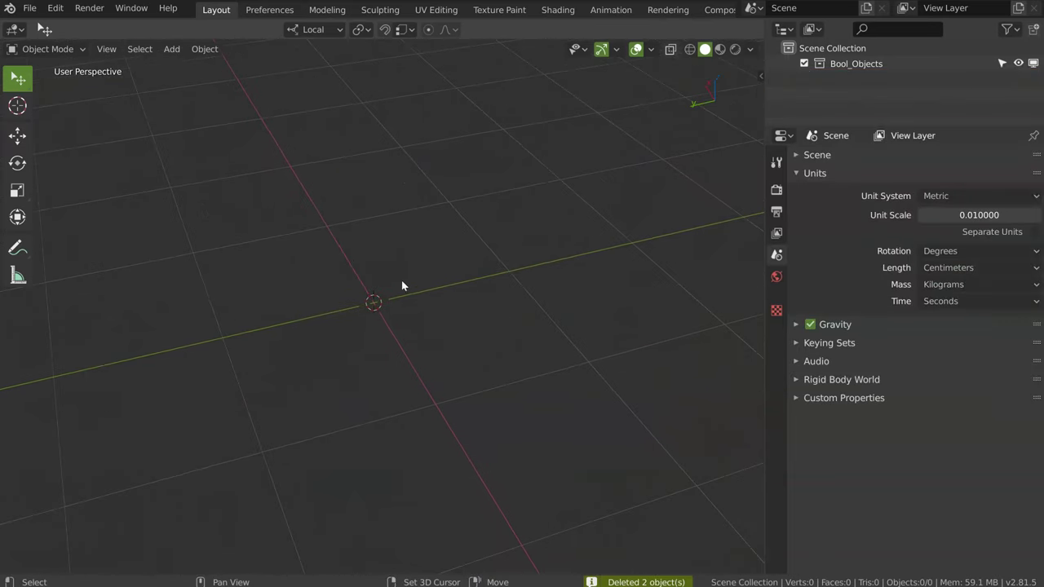
key(shift+q)
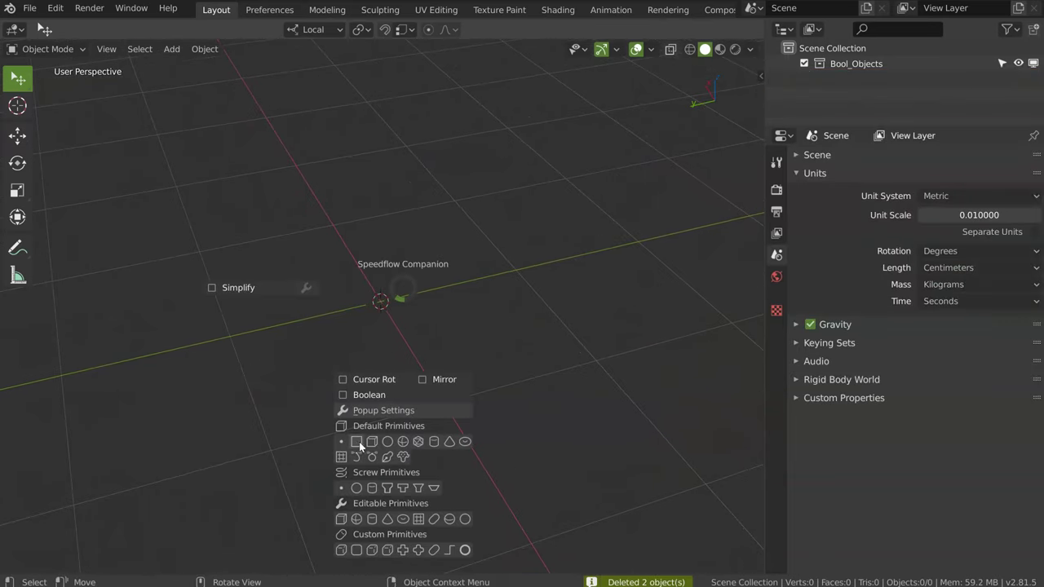
click(356, 442)
middle_drag(383, 307, 503, 259)
- Put the new plane into edit mode with edge selection
key(Tab)
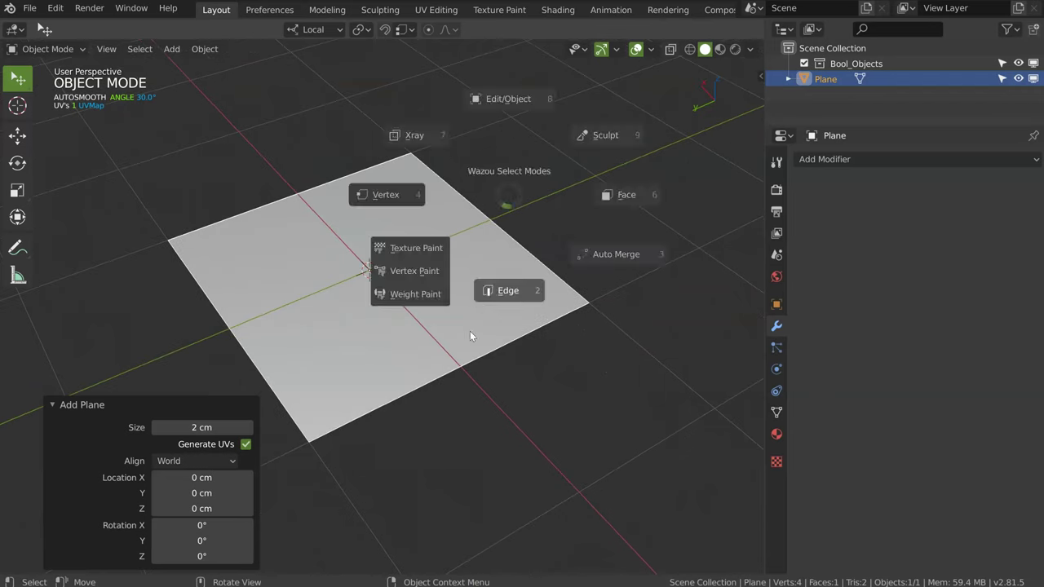
click(473, 335)
scroll(605, 261, down, 3)
- Extrude the plane's edge up into a wall and loop-cut across the floor
middle_drag(606, 261, 506, 245)
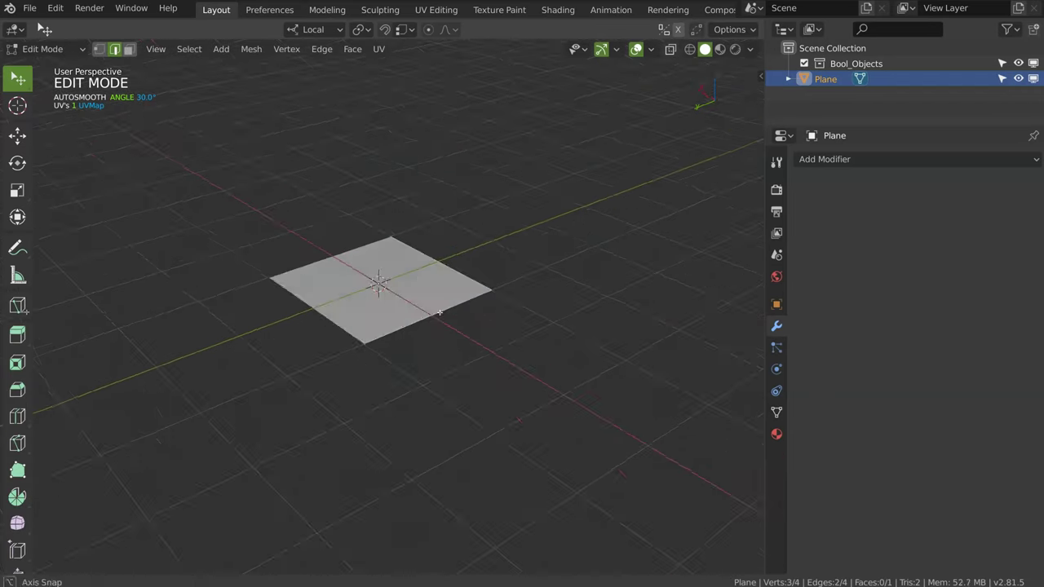
key(e)
click(458, 196)
mouse_move(458, 196)
middle_down()
mouse_move(387, 338)
mouse_move(415, 346)
mouse_move(386, 319)
mouse_move(415, 302)
middle_up()
key(ctrl+r)
click(388, 339)
- Extrude the floor edge into a small strip, a short wall, then a flat strip along Y
key(e)
click(415, 328)
key(e)
click(399, 293)
key(e)
key(y)
click(484, 299)
mouse_move(484, 299)
middle_down()
mouse_move(348, 341)
mouse_move(454, 334)
mouse_move(464, 312)
mouse_move(440, 307)
mouse_move(450, 217)
mouse_move(401, 332)
mouse_move(466, 257)
middle_up()
- Add a loop cut across the new strip and return to object mode
key(ctrl+r)
click(400, 290)
mouse_move(400, 289)
middle_down()
mouse_move(408, 306)
mouse_move(425, 302)
mouse_move(368, 254)
mouse_move(432, 303)
middle_up()
key(Tab)
click(650, 49)
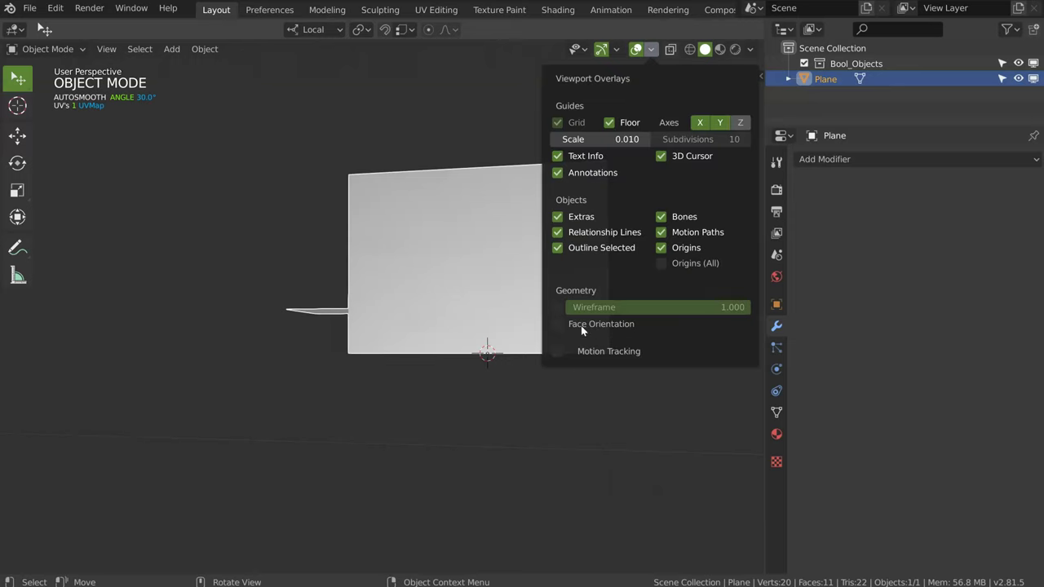
- Enable the Face Orientation overlay so front faces show blue and back faces red
click(557, 325)
mouse_move(399, 361)
middle_down()
mouse_move(536, 345)
mouse_move(523, 322)
middle_up()
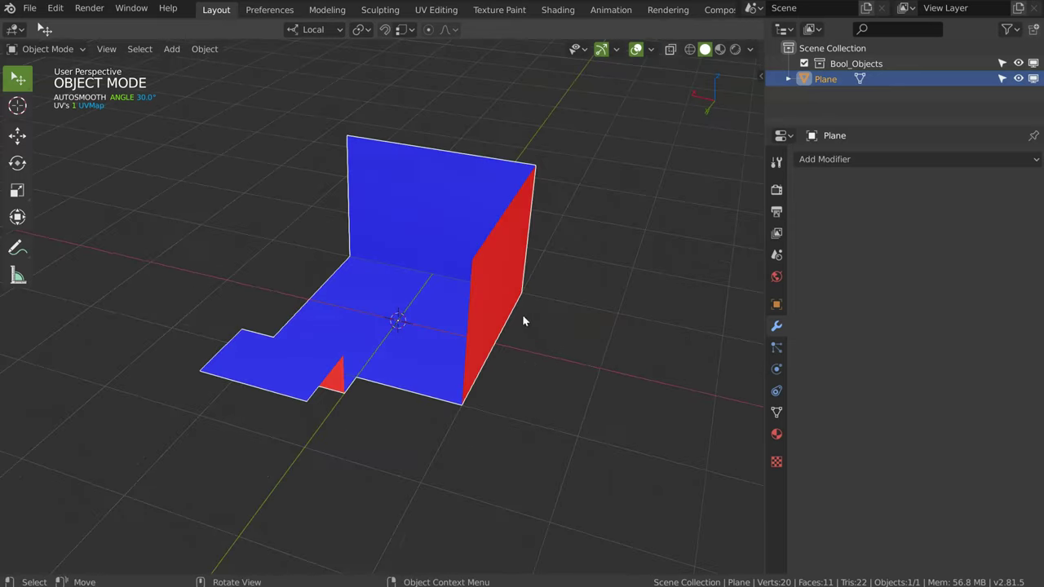
middle_drag(415, 224, 392, 319)
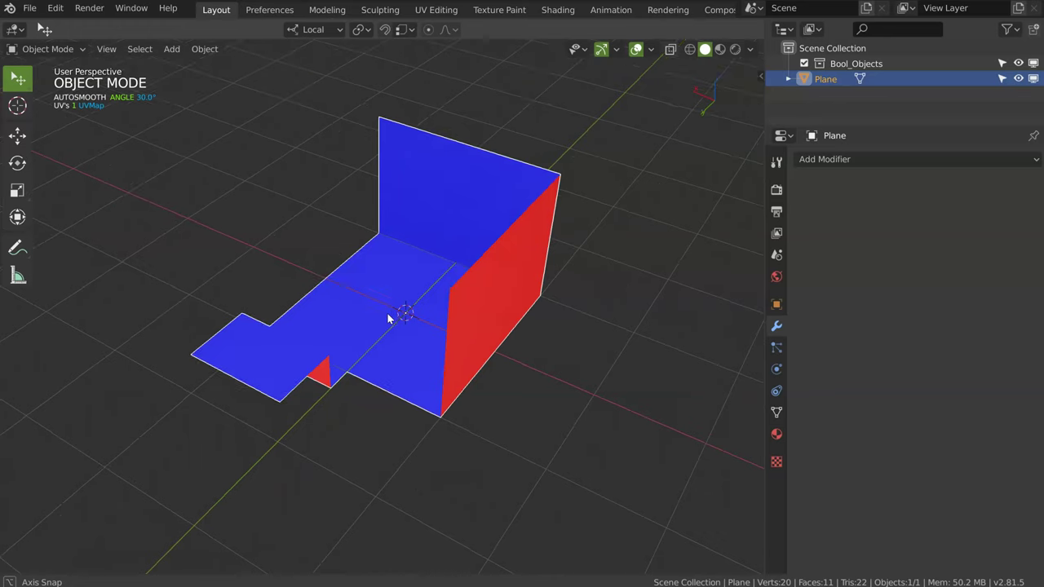
scroll(392, 319, up, 2)
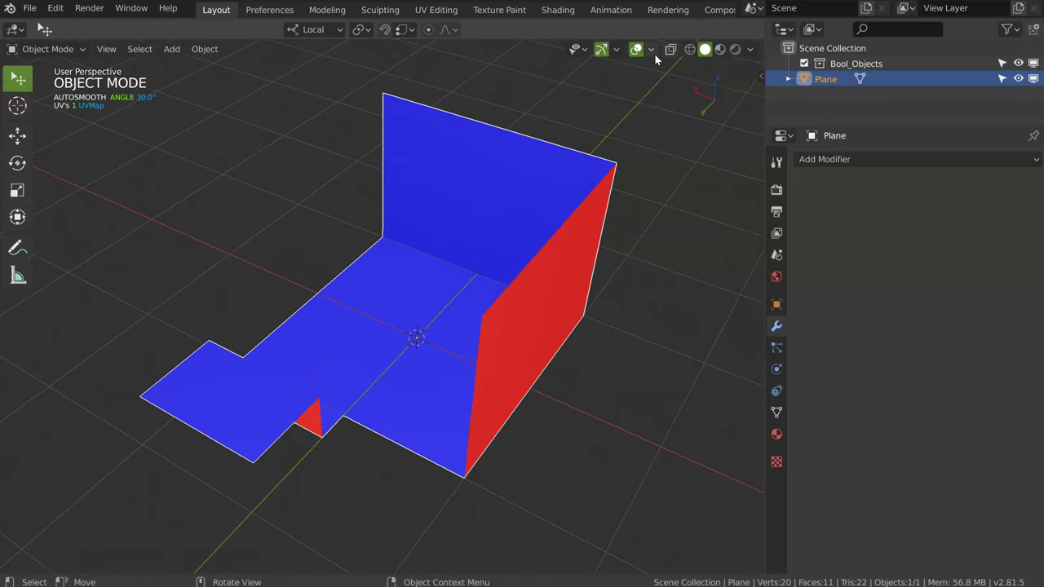
click(652, 49)
click(651, 49)
- Orbit around the sheet to find its red, back-facing sides
mouse_move(229, 396)
middle_down()
mouse_move(351, 322)
mouse_move(430, 177)
middle_up()
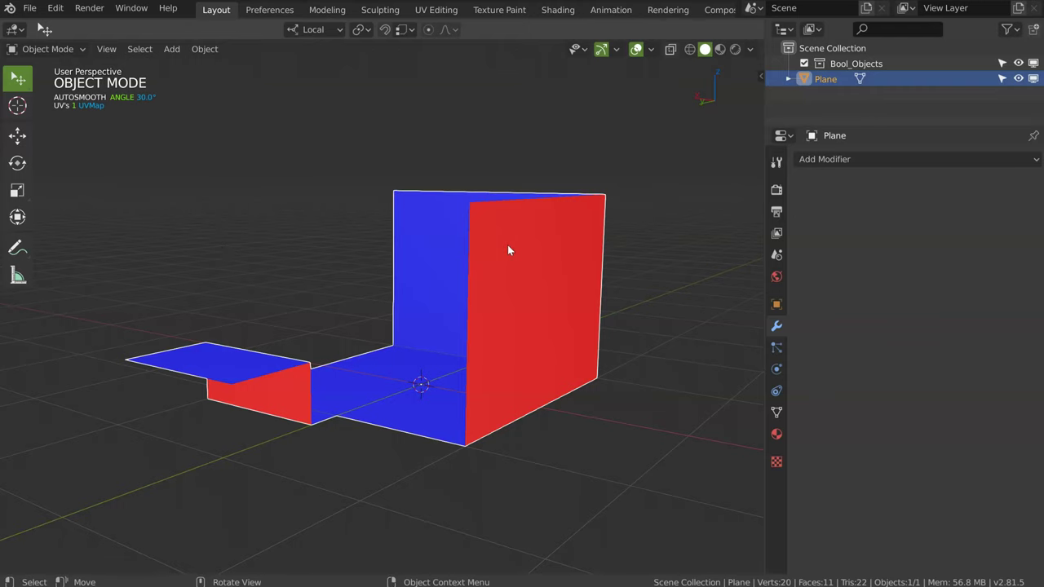
middle_drag(508, 246, 536, 252)
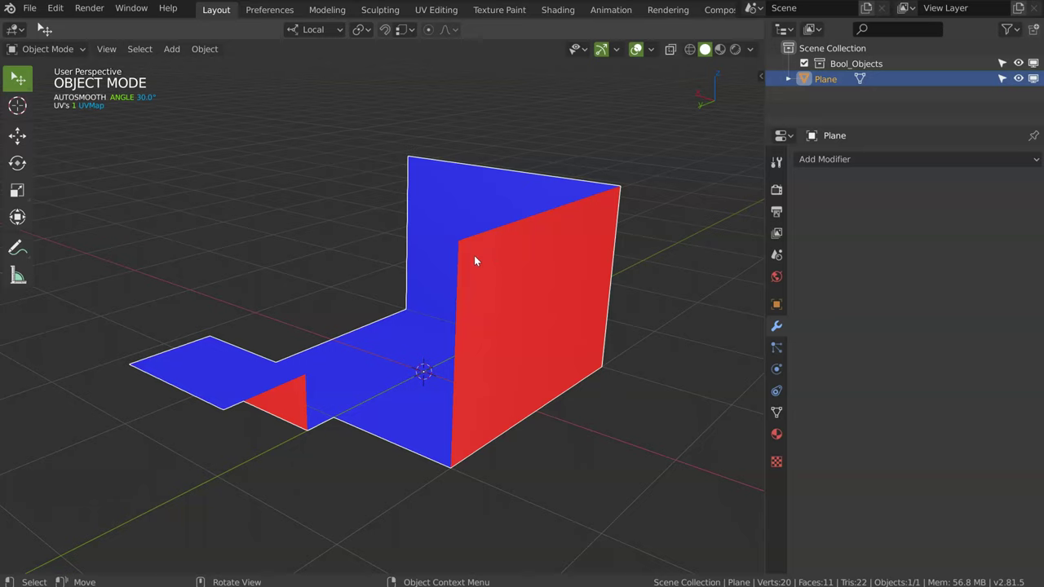
mouse_move(517, 291)
middle_down()
mouse_move(506, 298)
mouse_move(523, 341)
mouse_move(493, 272)
mouse_move(454, 338)
middle_up()
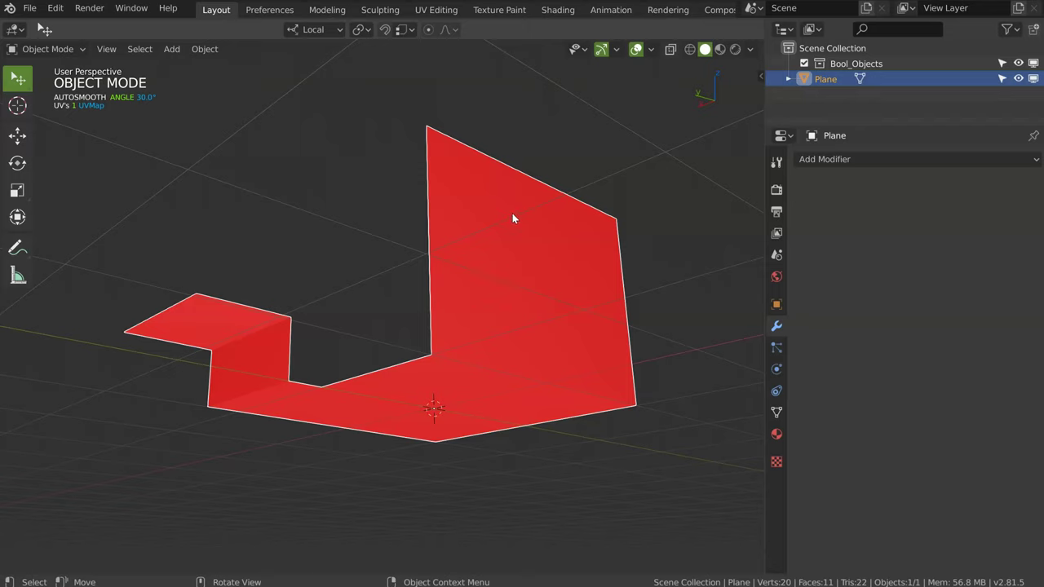
mouse_move(494, 283)
middle_down()
mouse_move(455, 333)
mouse_move(513, 307)
mouse_move(458, 301)
middle_up()
mouse_move(509, 249)
middle_down()
mouse_move(417, 302)
mouse_move(458, 292)
mouse_move(597, 177)
middle_up()
- Flip the normals of the entire sheet mesh and go back to object mode
click(651, 53)
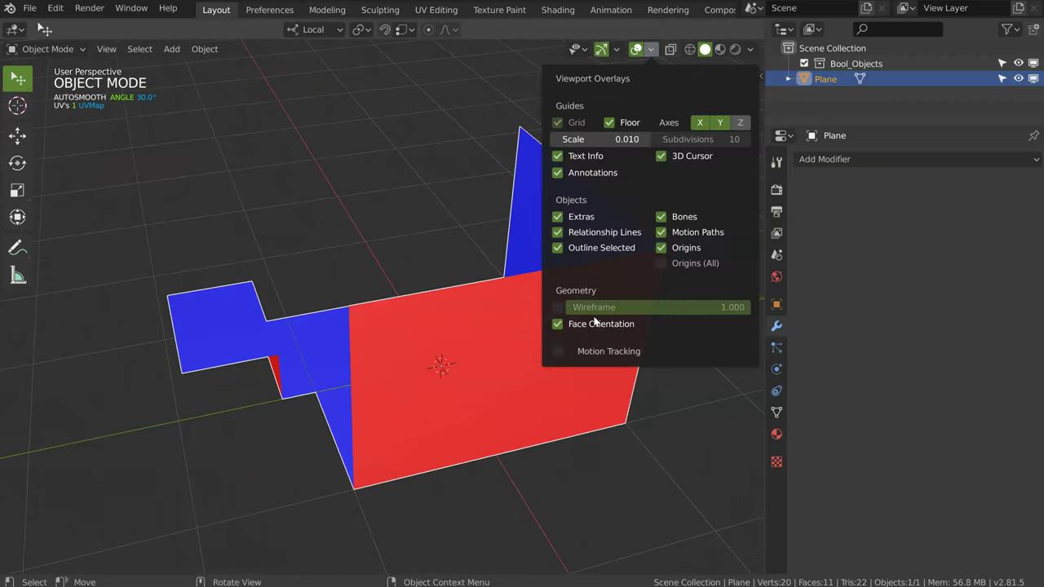
key(Tab)
key(a)
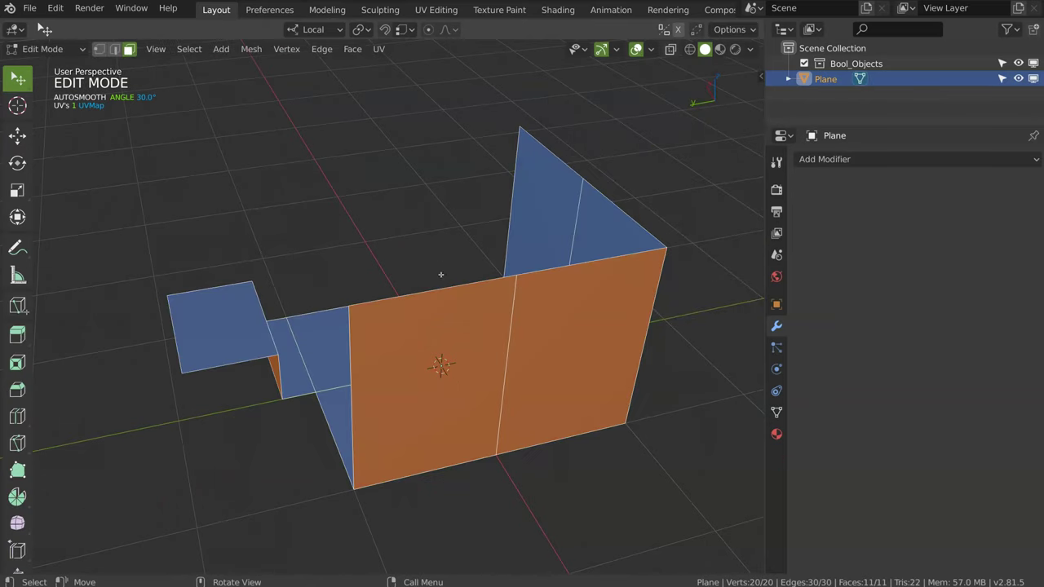
key(w)
click(618, 419)
key(Tab)
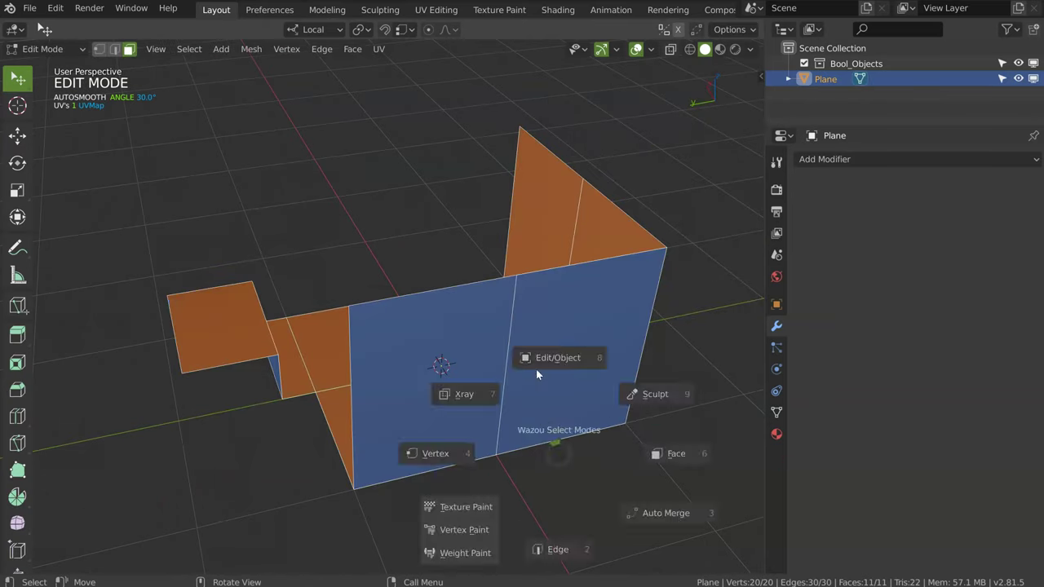
click(555, 357)
- Turn the Face Orientation overlay off again
click(651, 53)
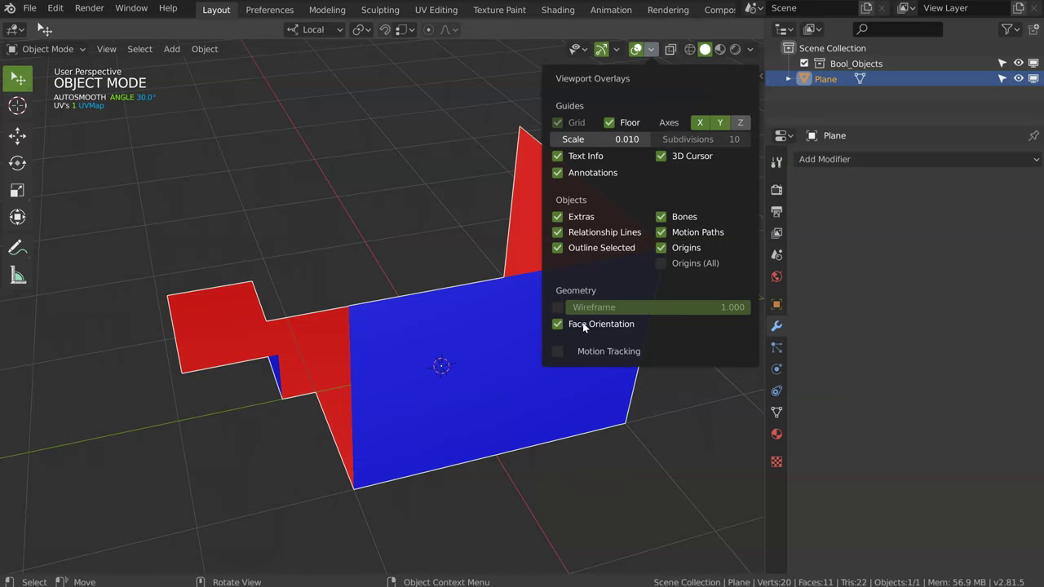
click(557, 325)
mouse_move(493, 357)
middle_down()
mouse_move(421, 337)
mouse_move(422, 325)
mouse_move(483, 312)
mouse_move(359, 357)
mouse_move(411, 314)
mouse_move(508, 289)
mouse_move(400, 237)
mouse_move(457, 281)
middle_up()
key(shift+d)
- Place the duplicate sheet 3.77 cm along Y and reselect the original sheet
key(y)
click(386, 327)
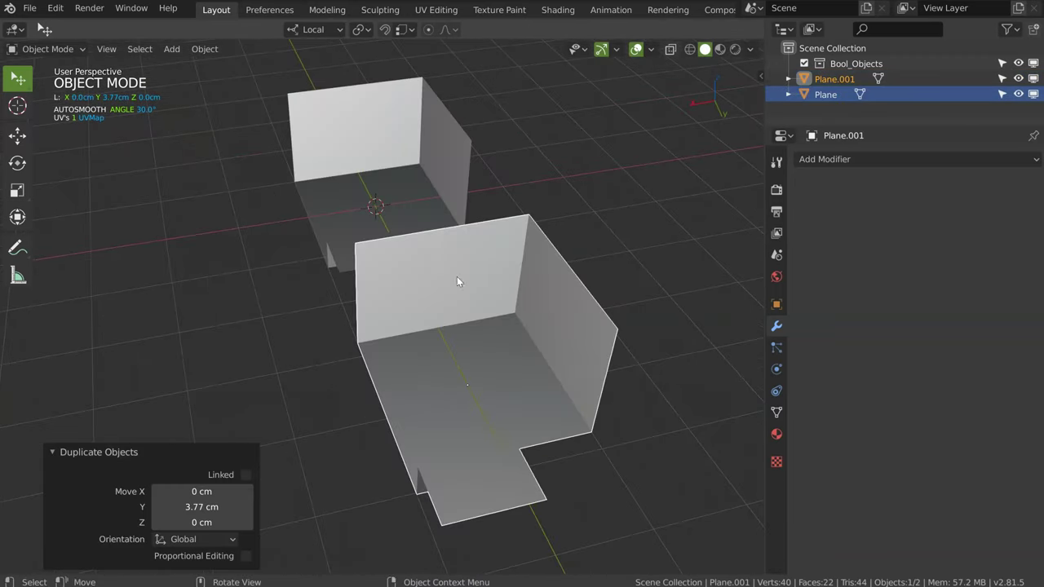
click(492, 333)
mouse_move(493, 333)
middle_down()
mouse_move(463, 316)
mouse_move(589, 254)
mouse_move(375, 314)
middle_up()
click(375, 314)
mouse_move(504, 296)
middle_down()
mouse_move(466, 252)
mouse_move(520, 270)
mouse_move(435, 189)
mouse_move(517, 245)
mouse_move(527, 202)
middle_up()
- Bevel the original's floor-to-wall bend edges at 0.306 cm with 7 segments
key(Tab)
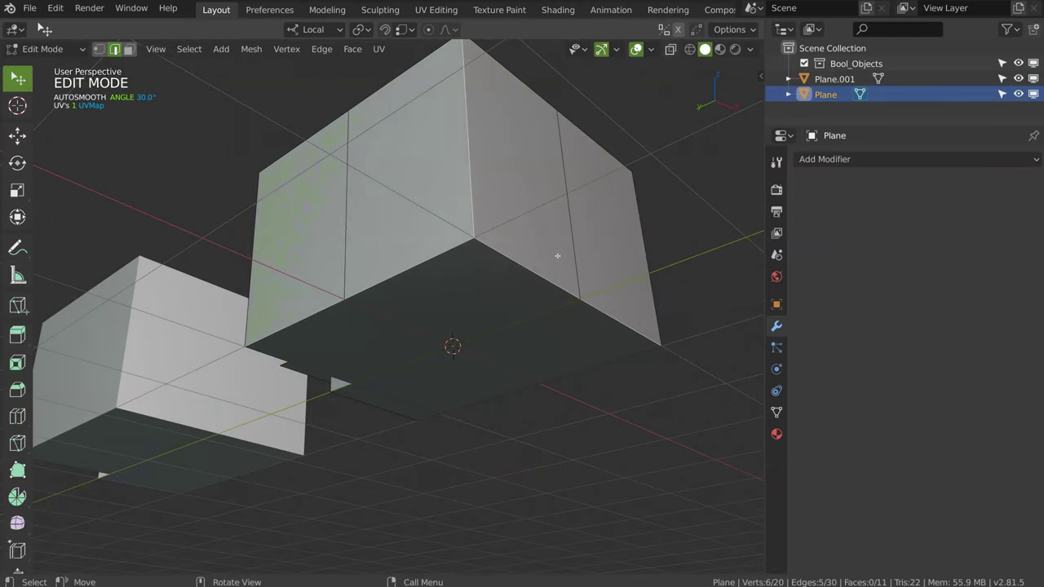
middle_drag(560, 256, 465, 256)
key(ctrl+b)
scroll(555, 261, up, 3)
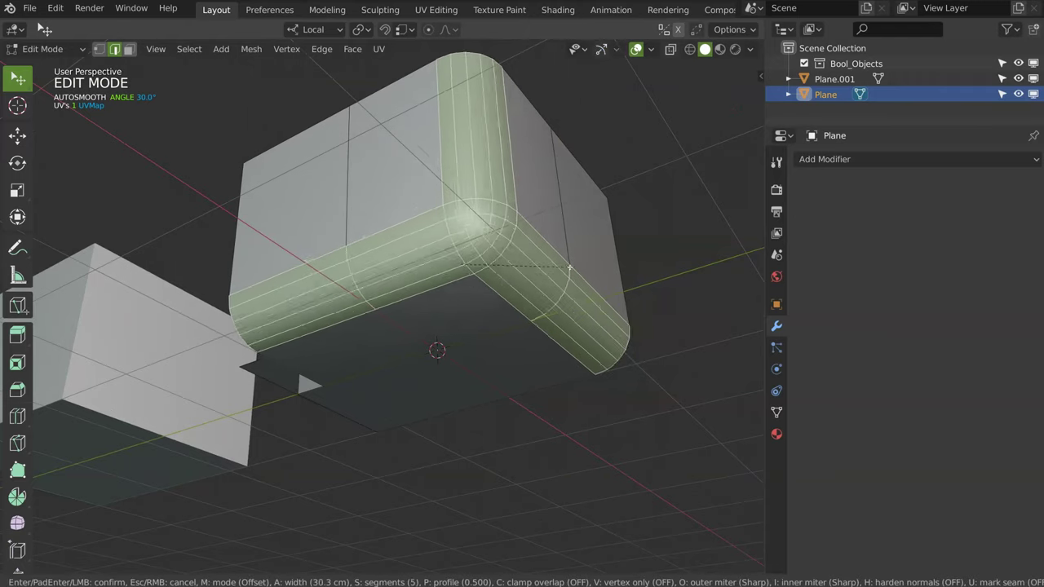
click(566, 263)
mouse_move(460, 261)
middle_down()
mouse_move(527, 186)
mouse_move(490, 244)
mouse_move(486, 296)
middle_up()
key(a)
click(52, 299)
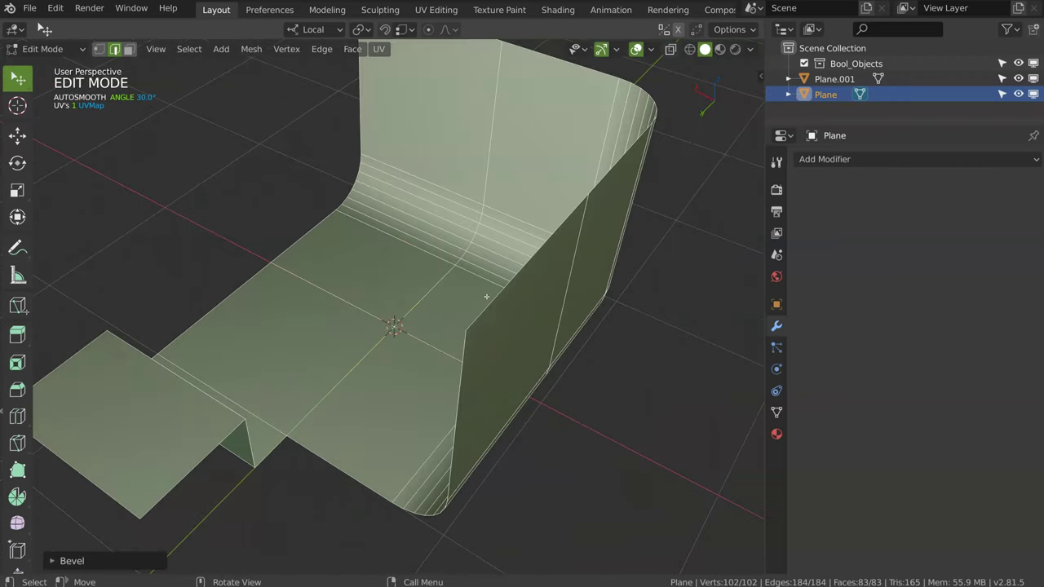
- Duplicate the sheet's faces in place and Shrink/Fatten them outward into a thick slab
key(e)
key(Escape)
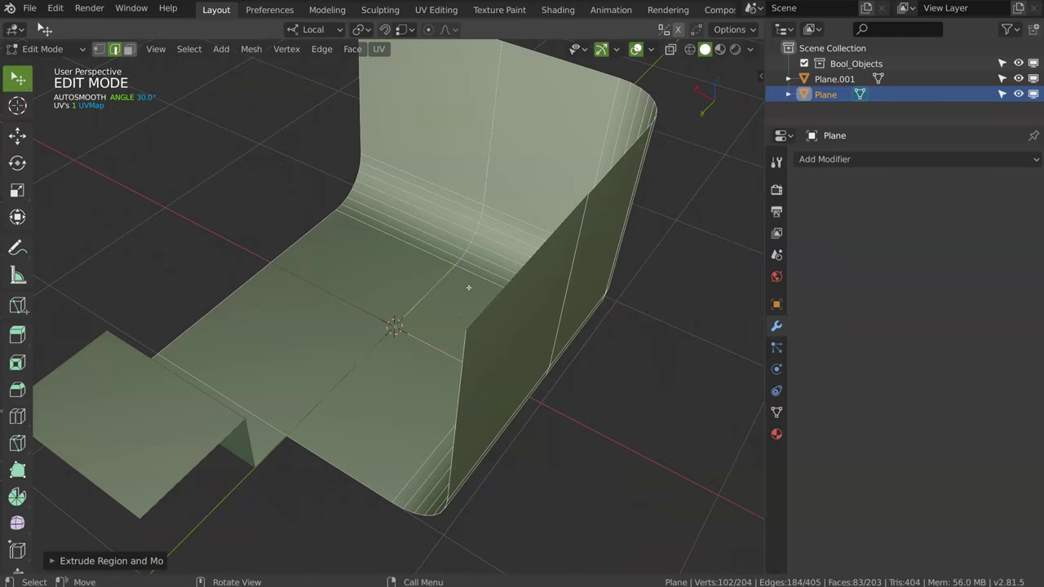
key(F3)
click(604, 329)
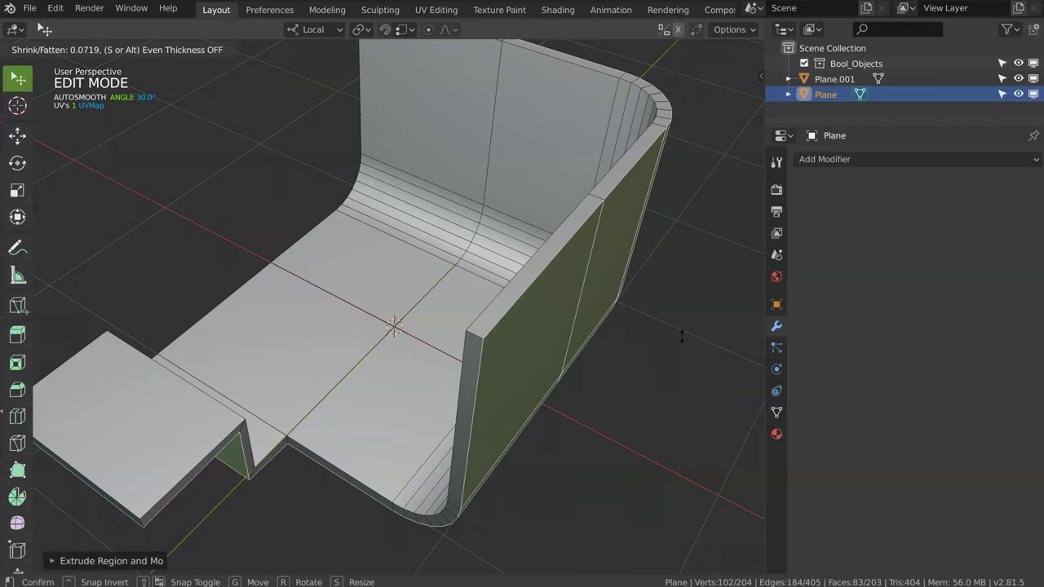
click(683, 334)
mouse_move(683, 333)
middle_down()
mouse_move(509, 342)
mouse_move(560, 319)
mouse_move(533, 259)
mouse_move(429, 242)
middle_up()
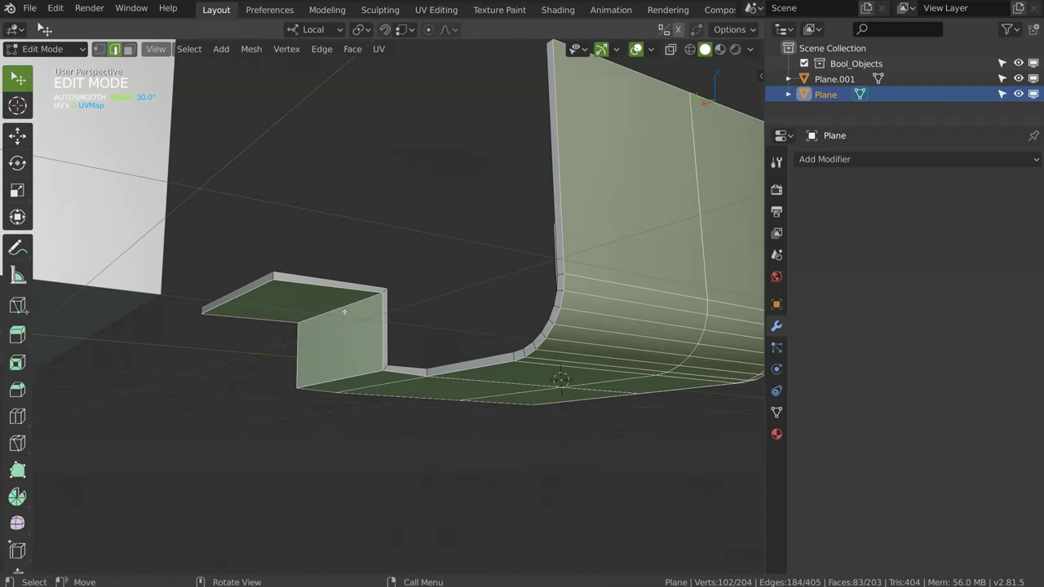
click(345, 338)
key(ctrl+b)
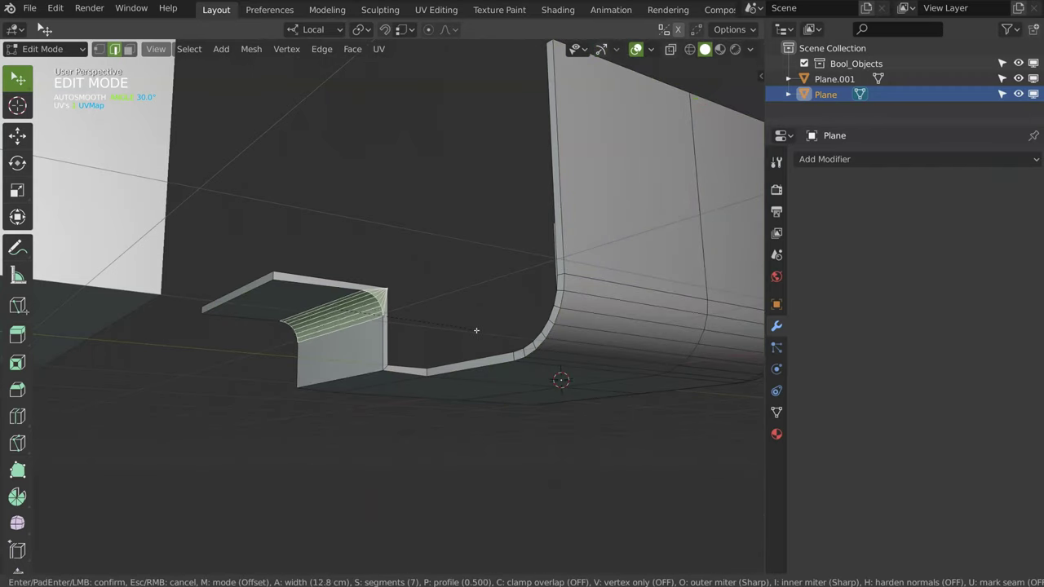
- Cancel the first notch bevel attempts and select one connected layer of the mesh
right_click(481, 331)
alt+click(363, 310)
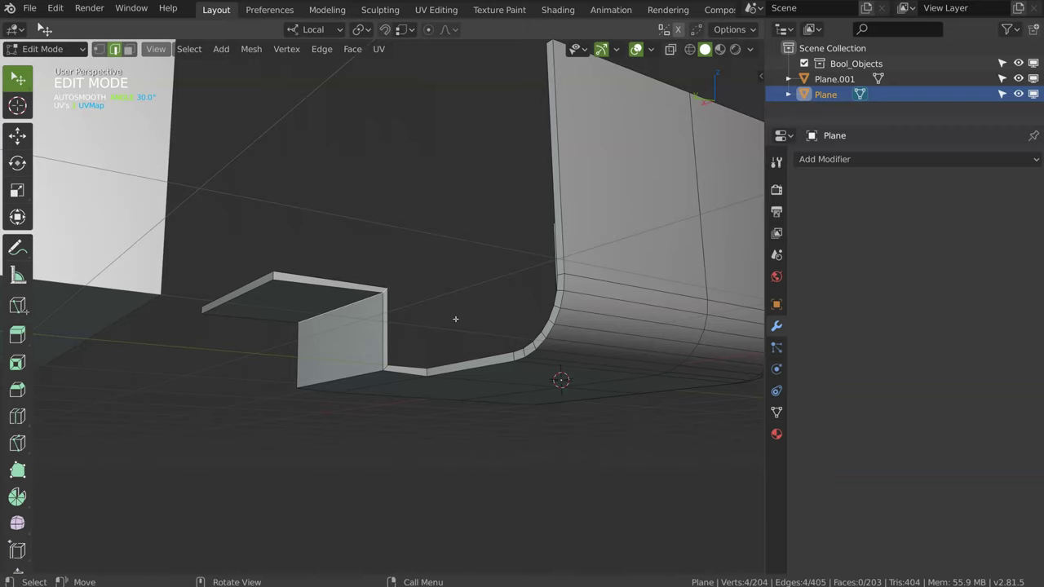
key(ctrl+b)
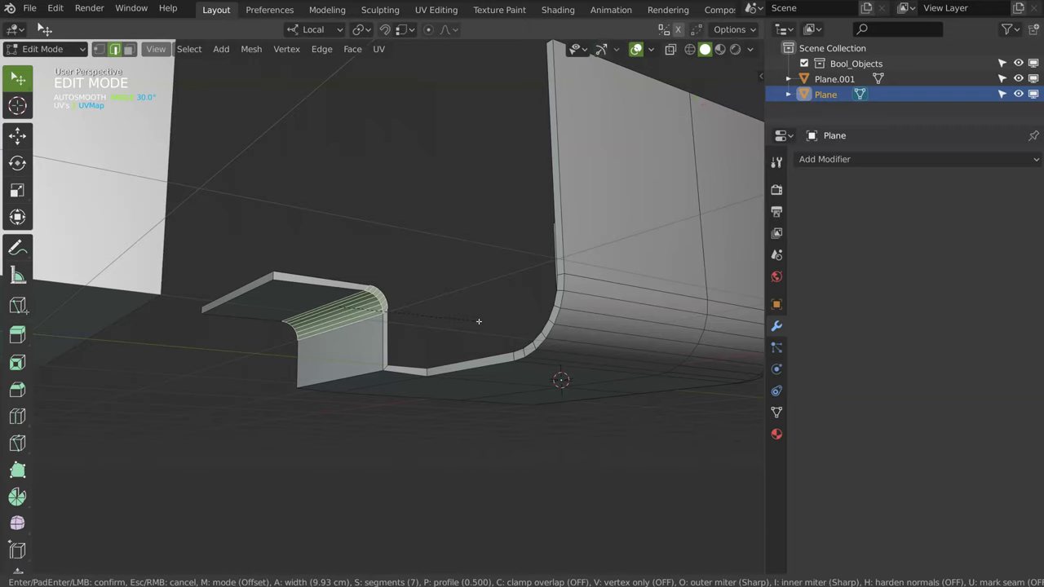
right_click(477, 323)
key(Tab)
key(ctrl+a)
key(Escape)
key(Tab)
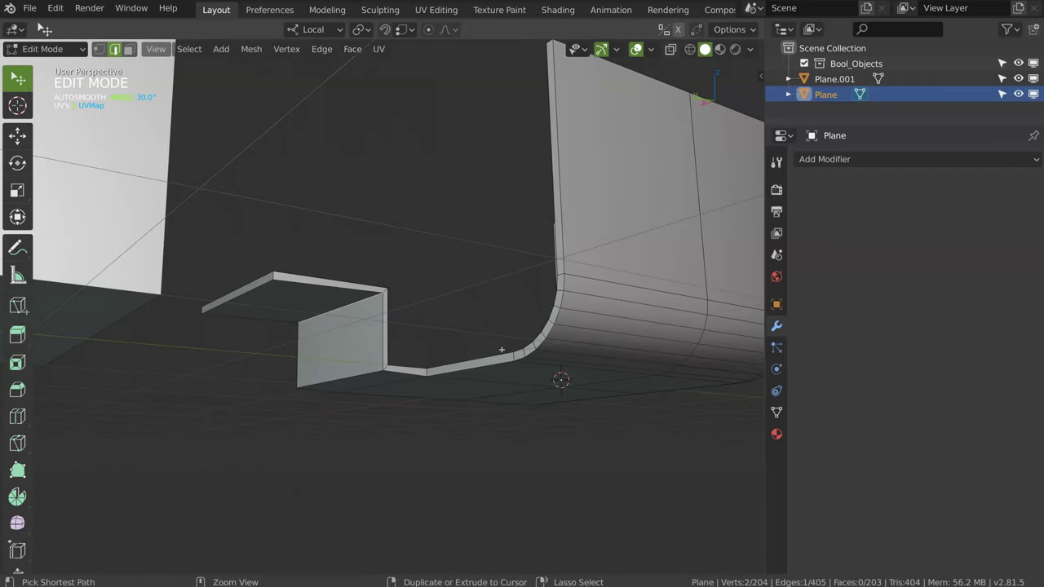
key(ctrl+l)
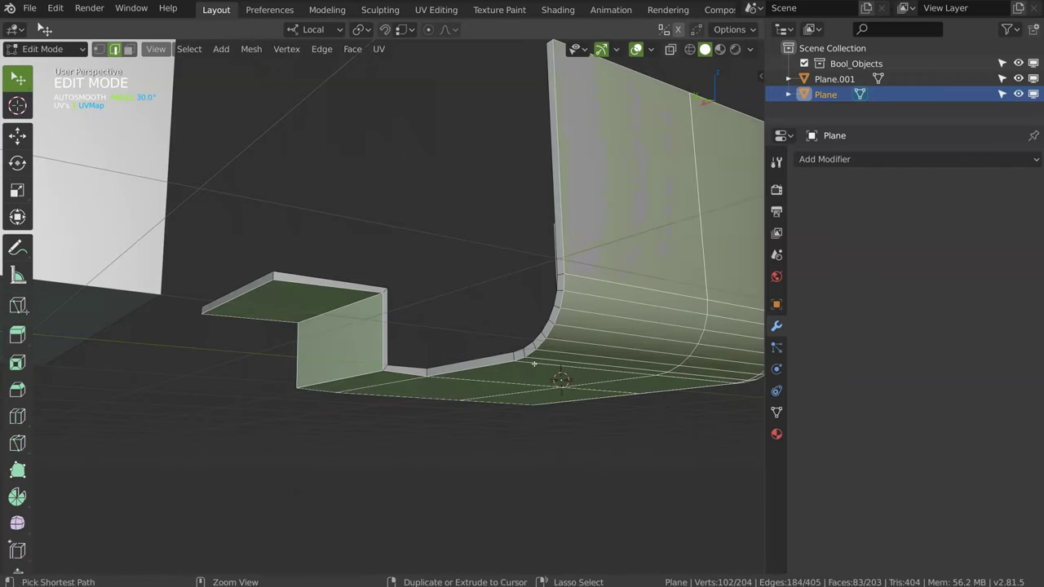
mouse_move(475, 289)
middle_down()
mouse_move(471, 280)
mouse_move(502, 260)
middle_up()
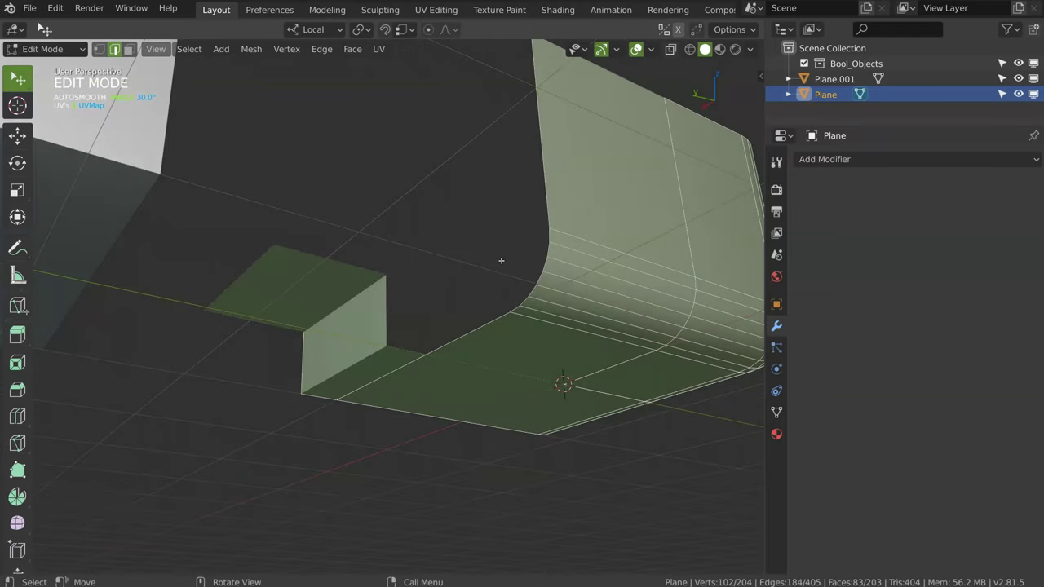
- Bevel an edge of the notch step into a rounded corner, redoing it once
click(398, 376)
key(ctrl+b)
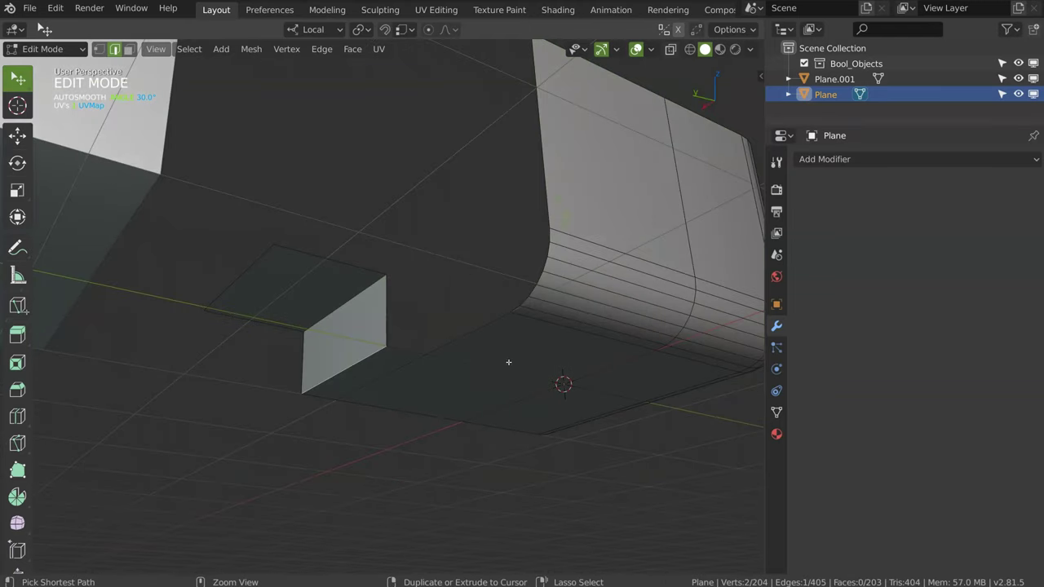
click(516, 363)
key(ctrl+z)
key(ctrl+z)
key(ctrl+z)
key(ctrl+z)
key(ctrl+b)
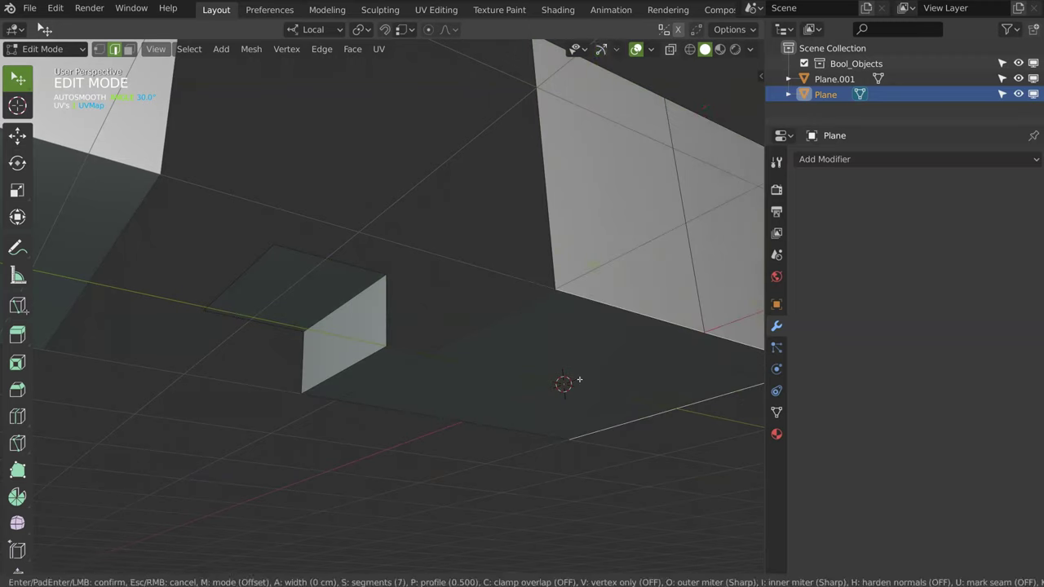
click(483, 394)
- Round the step's lower inner edge with a curved multi-segment bevel
click(383, 349)
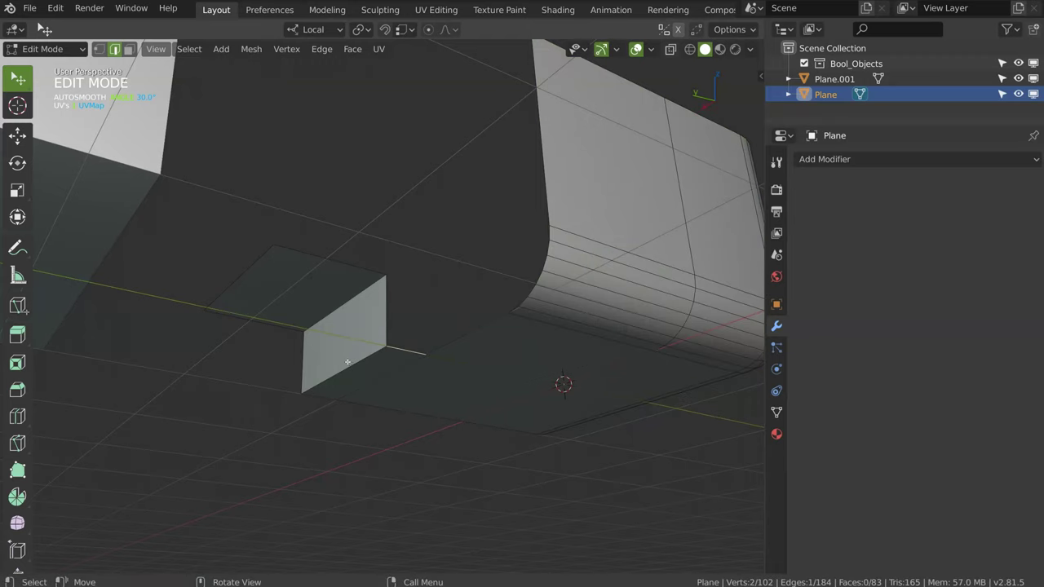
key(ctrl+b)
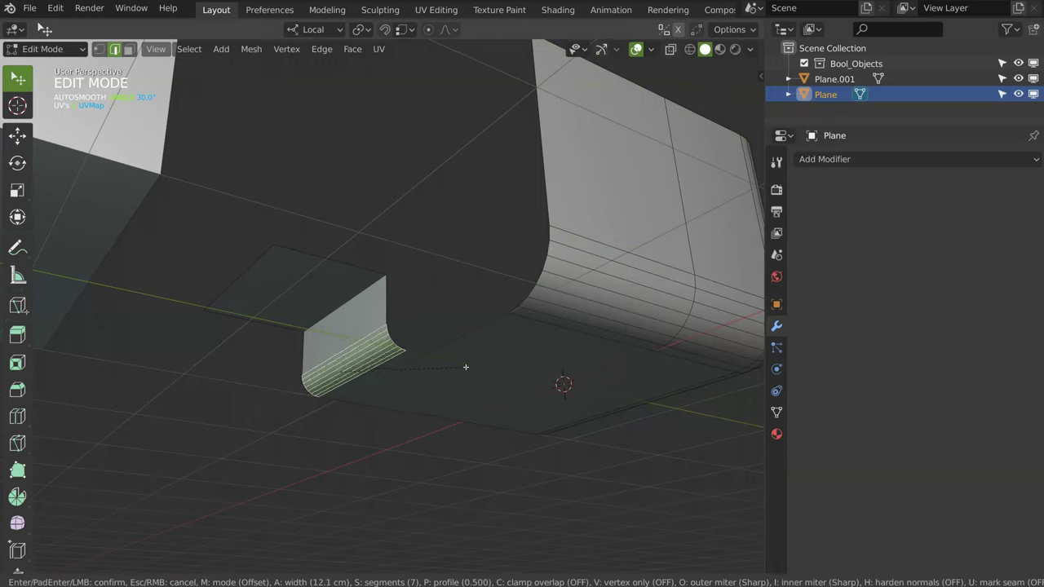
scroll(463, 368, down, 3)
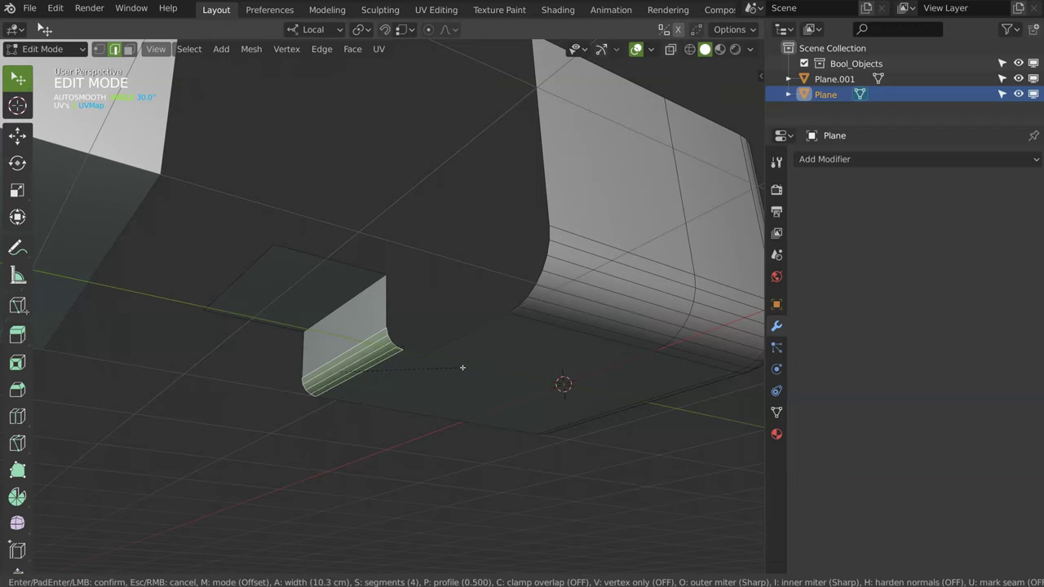
scroll(461, 366, up, 1)
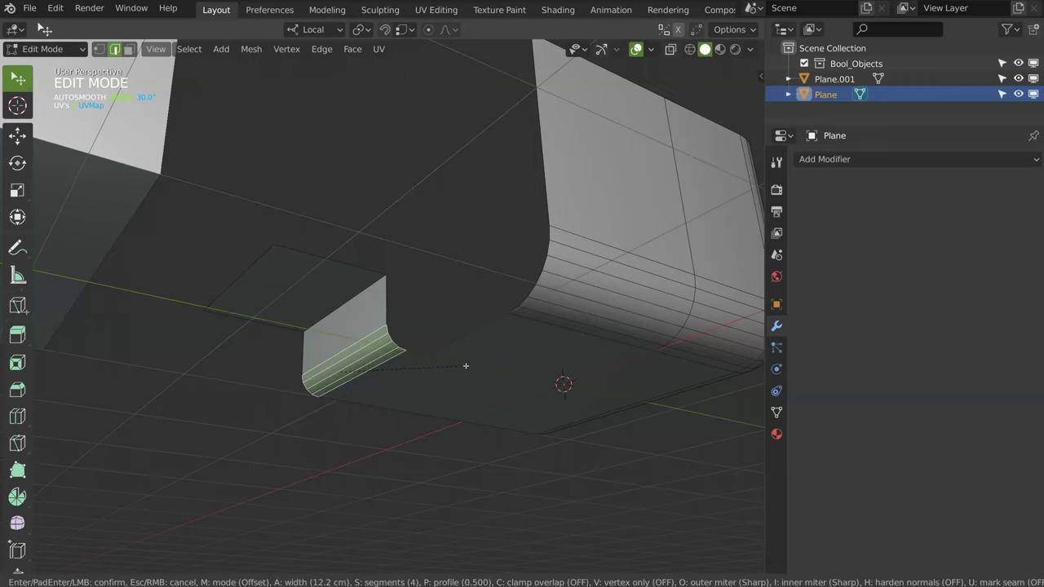
click(462, 366)
- Bevel the top edge of the notch step as well
click(469, 326)
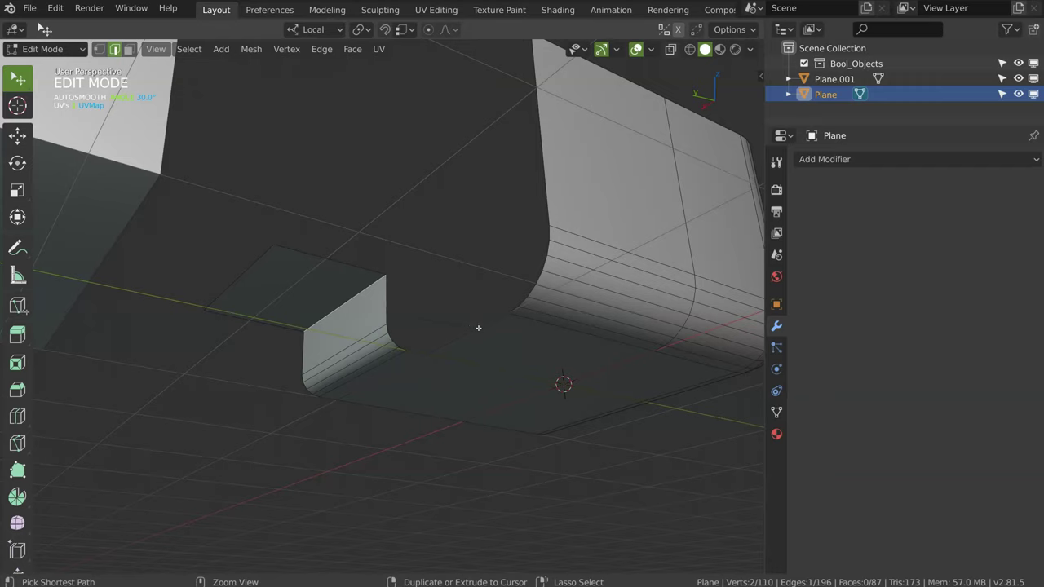
key(ctrl+b)
scroll(492, 328, down, 1)
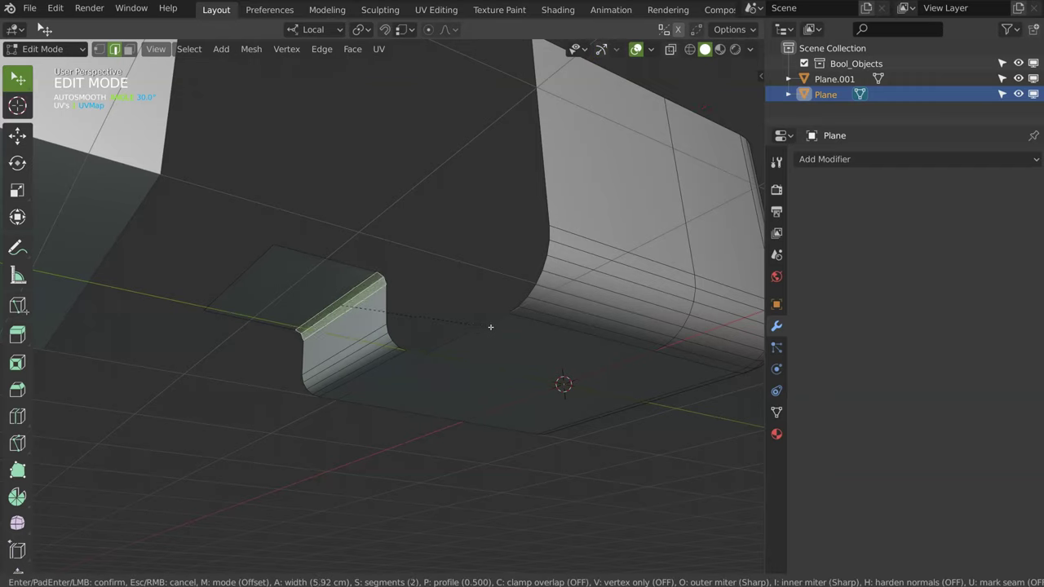
click(493, 328)
mouse_move(494, 319)
middle_down()
mouse_move(543, 345)
mouse_move(492, 324)
mouse_move(536, 259)
mouse_move(409, 385)
middle_up()
- Select the whole rounded sheet, extrude it in place and Shrink/Fatten it into a solid shell
key(a)
click(408, 284)
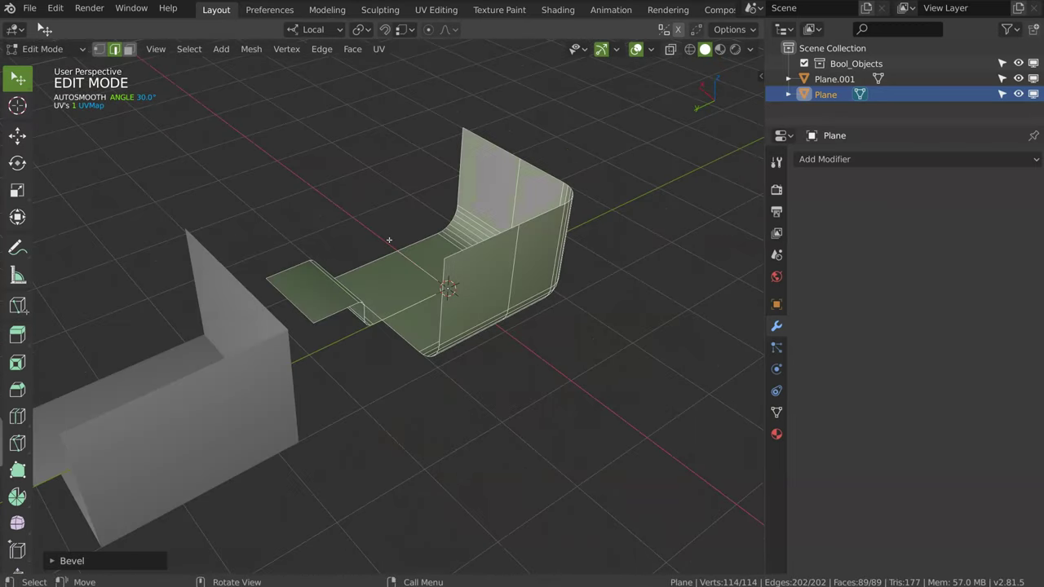
key(KP_Decimal)
shift+middle_drag(465, 252, 522, 344)
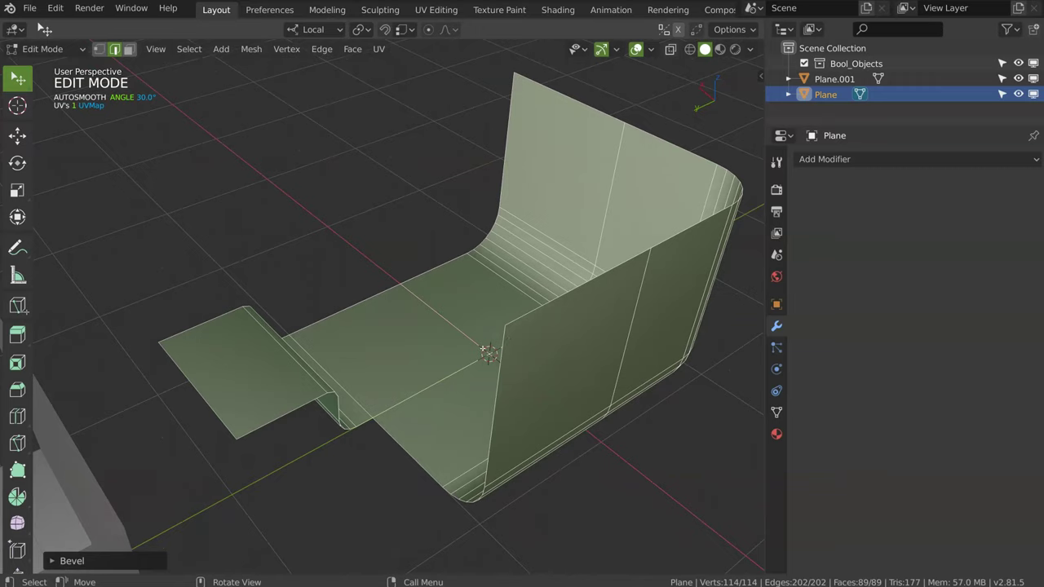
key(e)
right_click(475, 340)
key(F3)
key(Down)
key(Return)
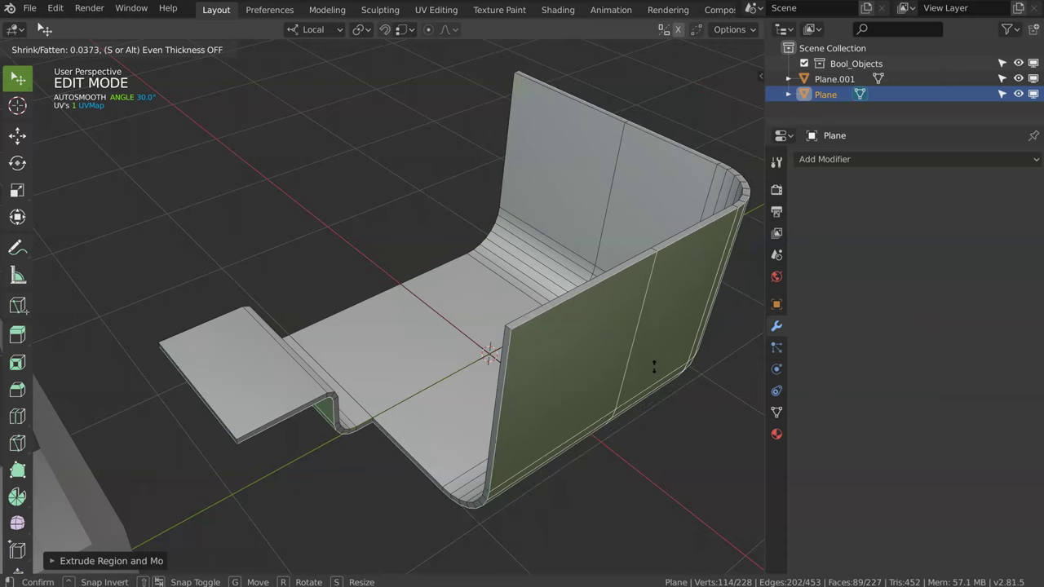
click(653, 369)
middle_drag(536, 370, 507, 294)
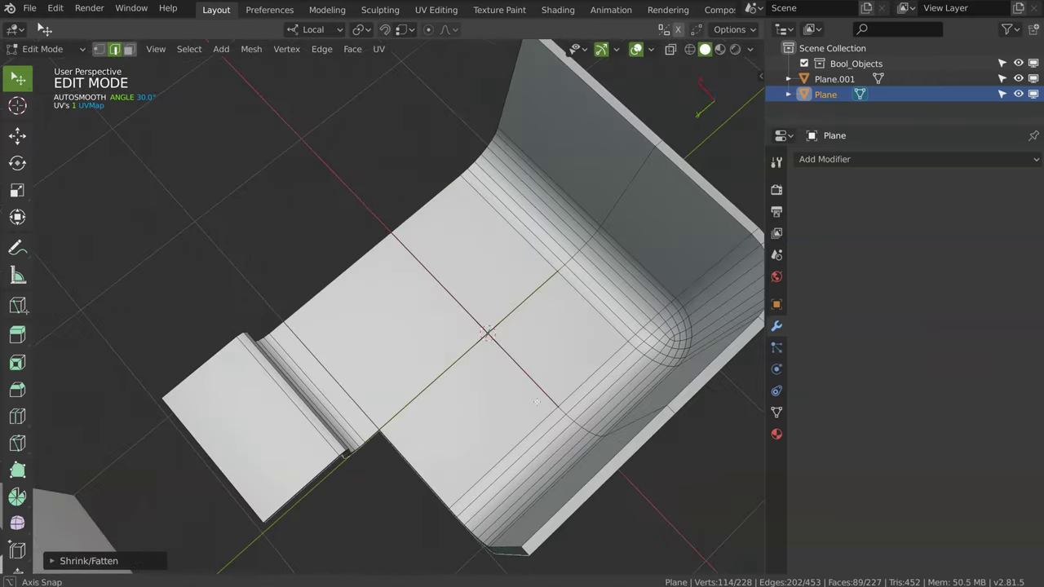
- Add a Bevel modifier with 2 segments, profile 1.0 and width 0.010
key(Tab)
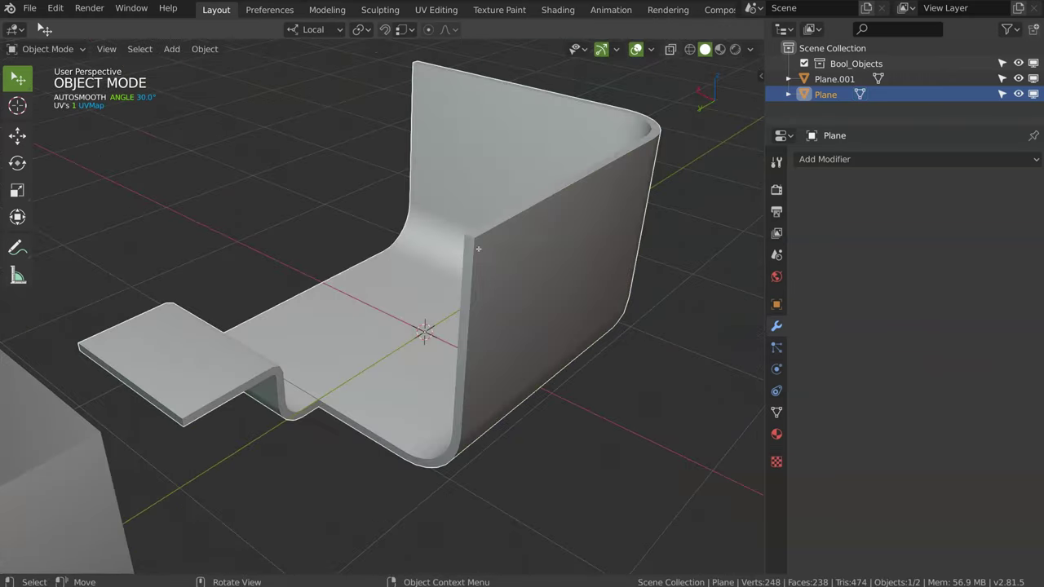
key(alt+q)
click(579, 321)
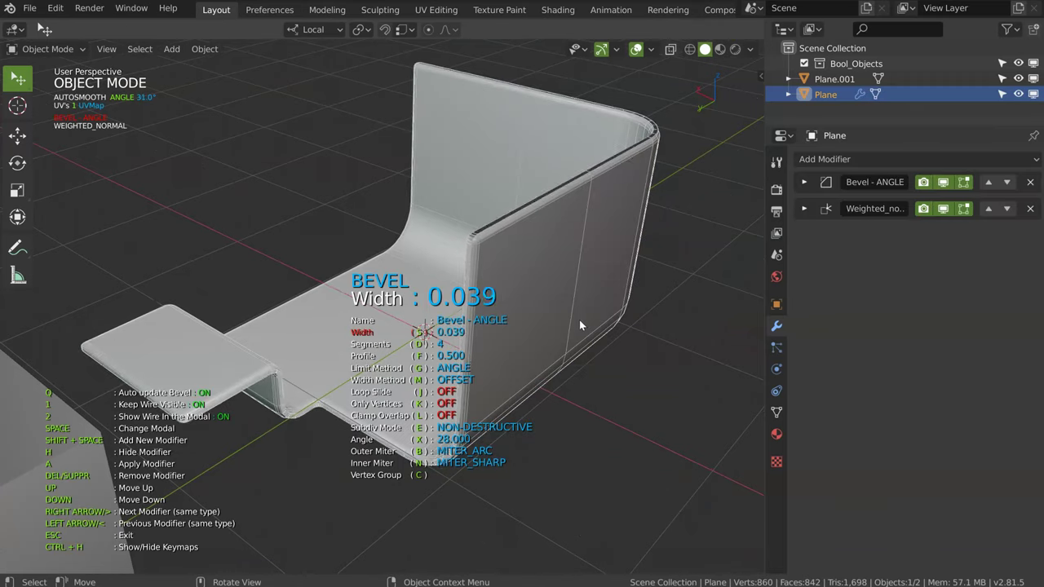
key(d)
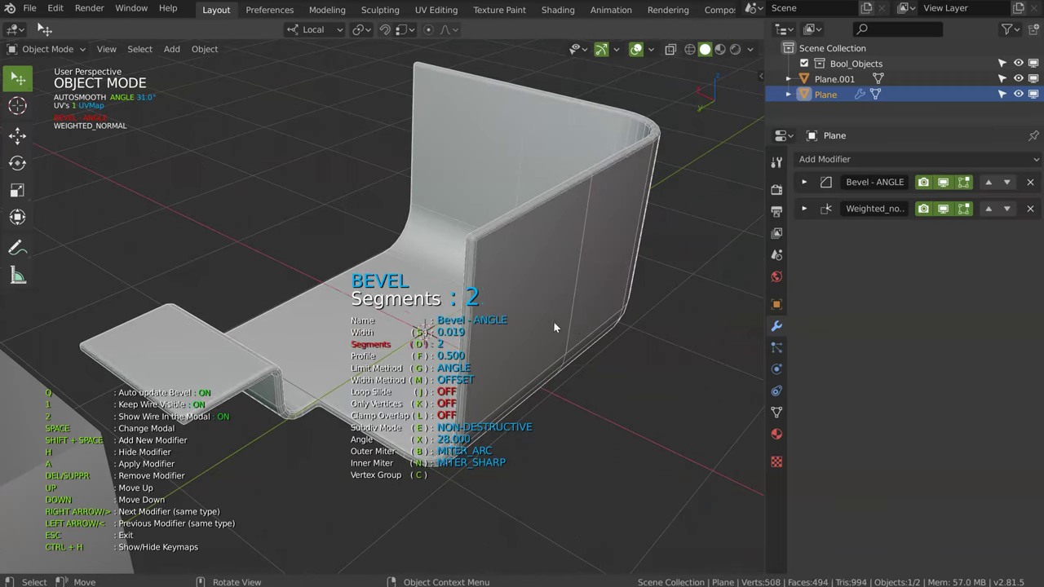
key(f)
middle_drag(520, 292, 457, 308)
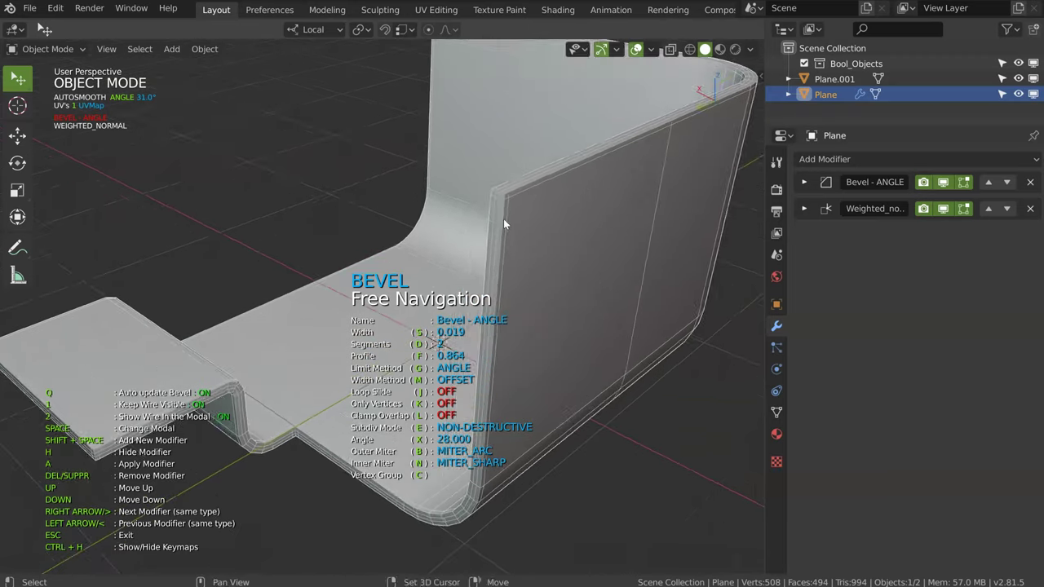
key(f)
click(692, 289)
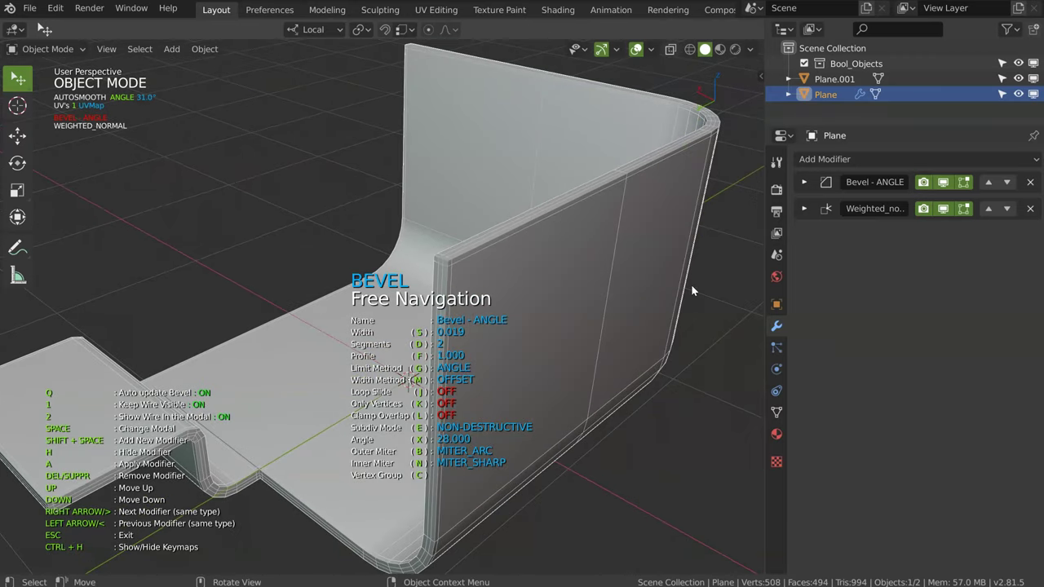
key(d)
key(s)
click(607, 293)
scroll(496, 205, up, 4)
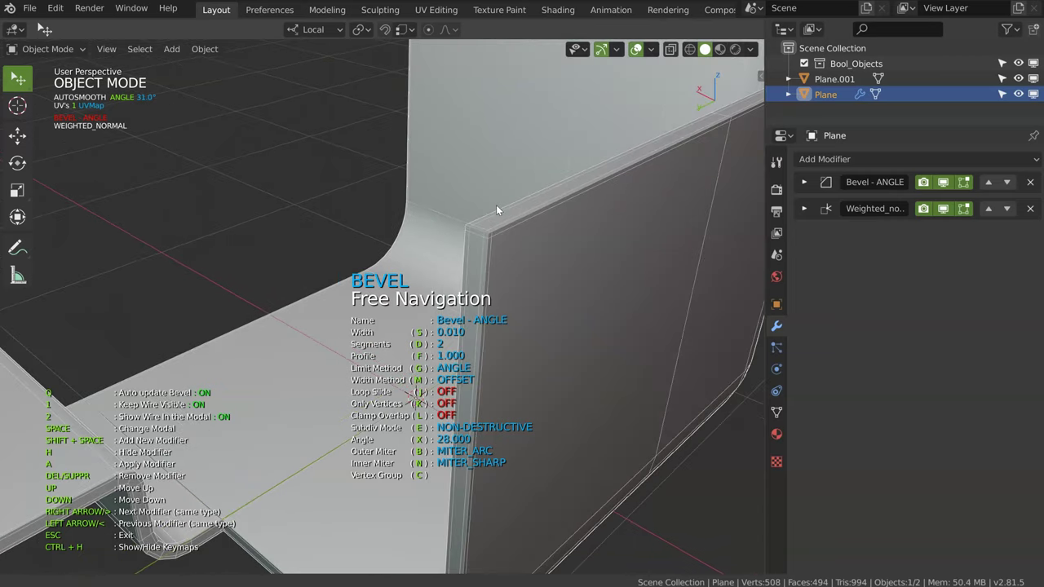
scroll(576, 210, down, 5)
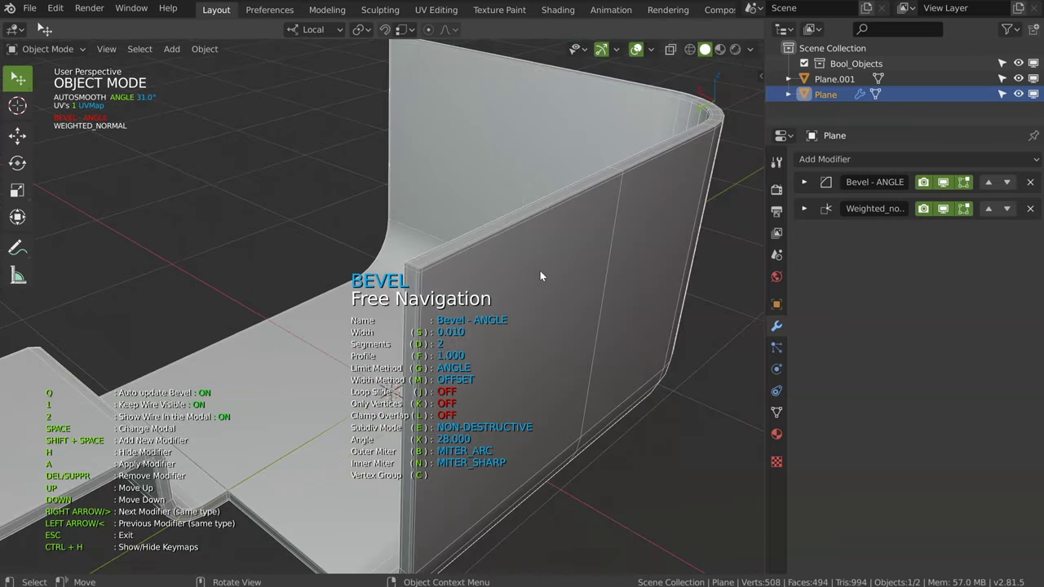
key(Escape)
- Draw a Fluent rectangle cutter on the wall top, give it thickness and apply the boolean
middle_drag(463, 295, 488, 286)
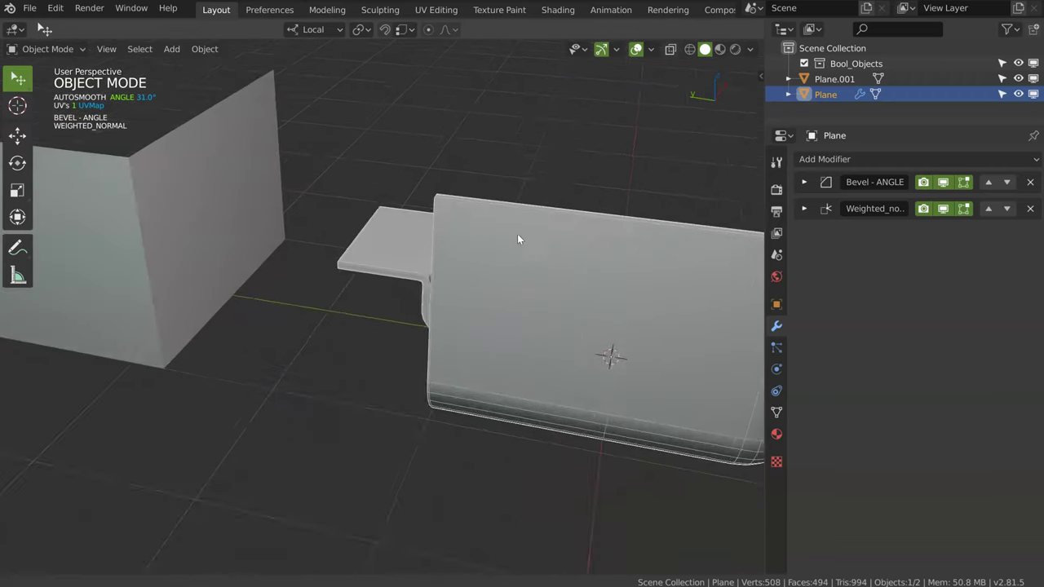
key(f)
click(414, 304)
click(469, 318)
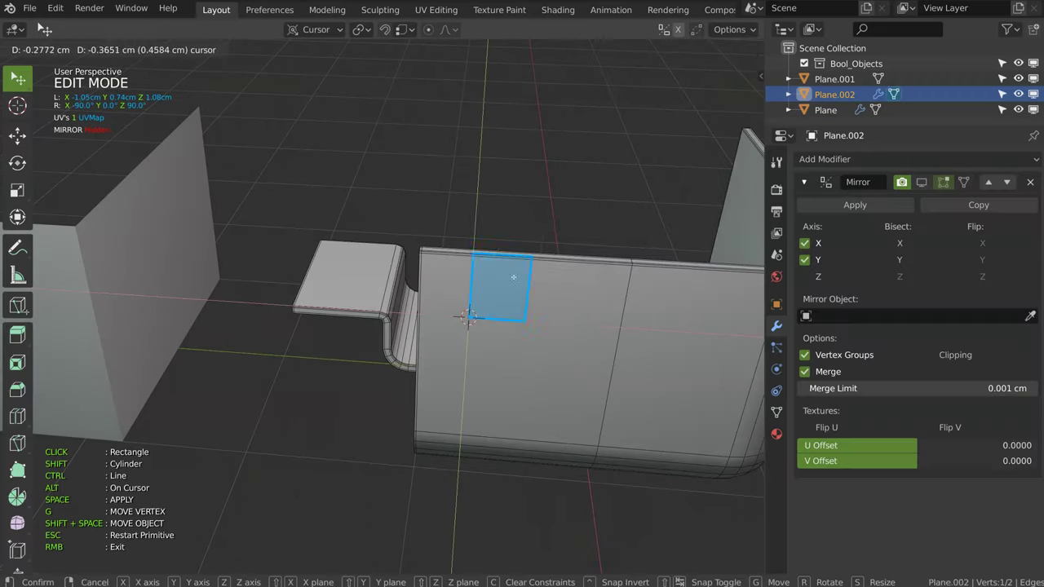
click(606, 210)
middle_drag(642, 287, 521, 261)
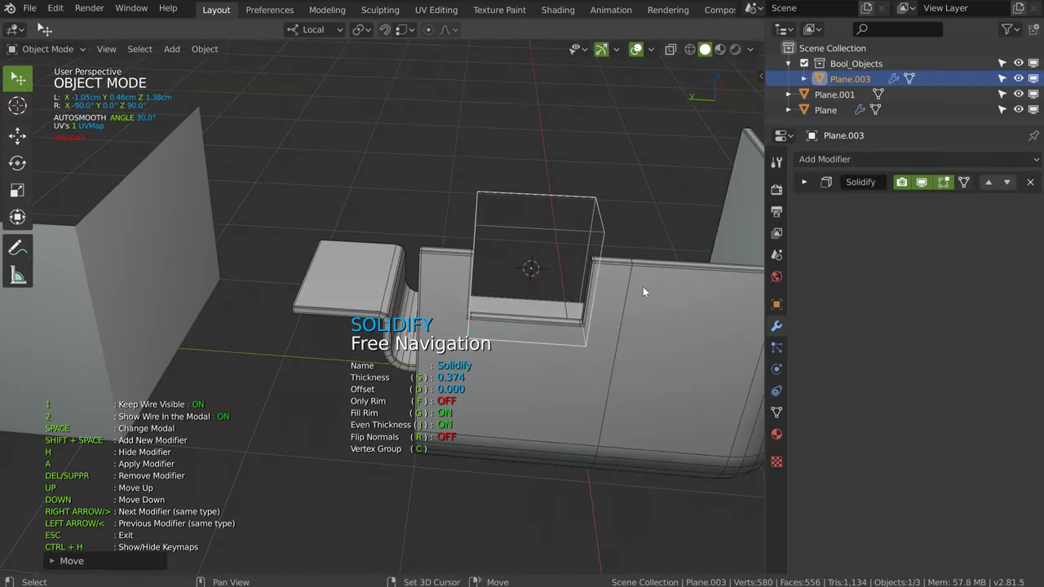
click(517, 275)
key(f)
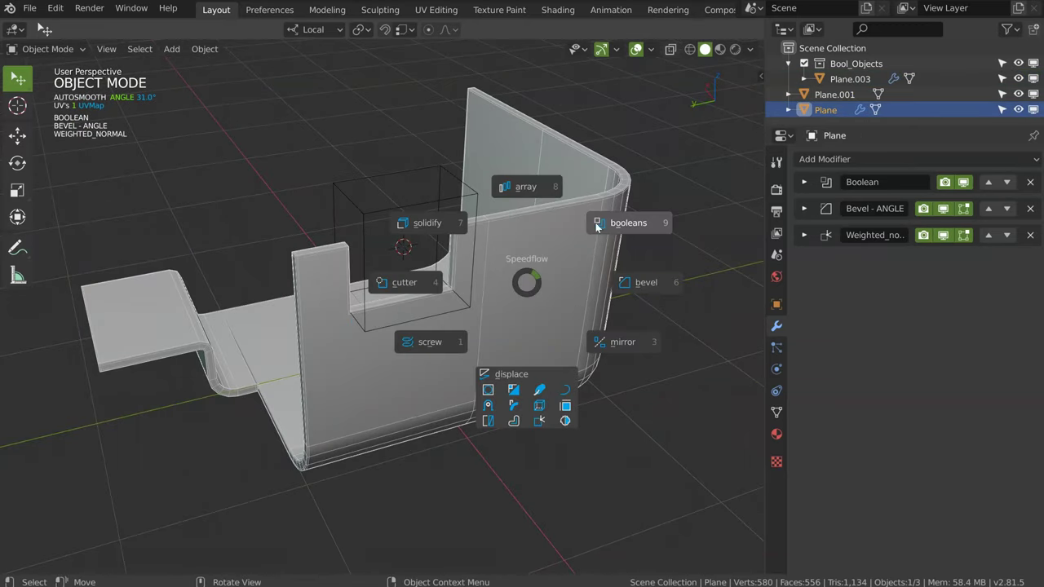
click(625, 223)
- Orbit to a side view of the notched wall and sketch the first vertical and horizontal annotation guides
scroll(555, 261, up, 3)
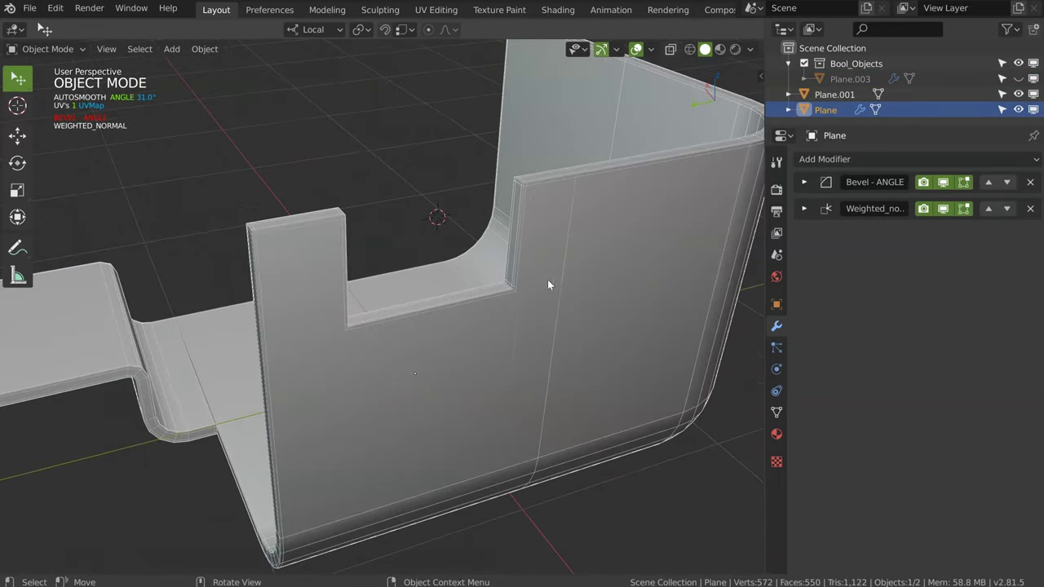
scroll(507, 305, up, 4)
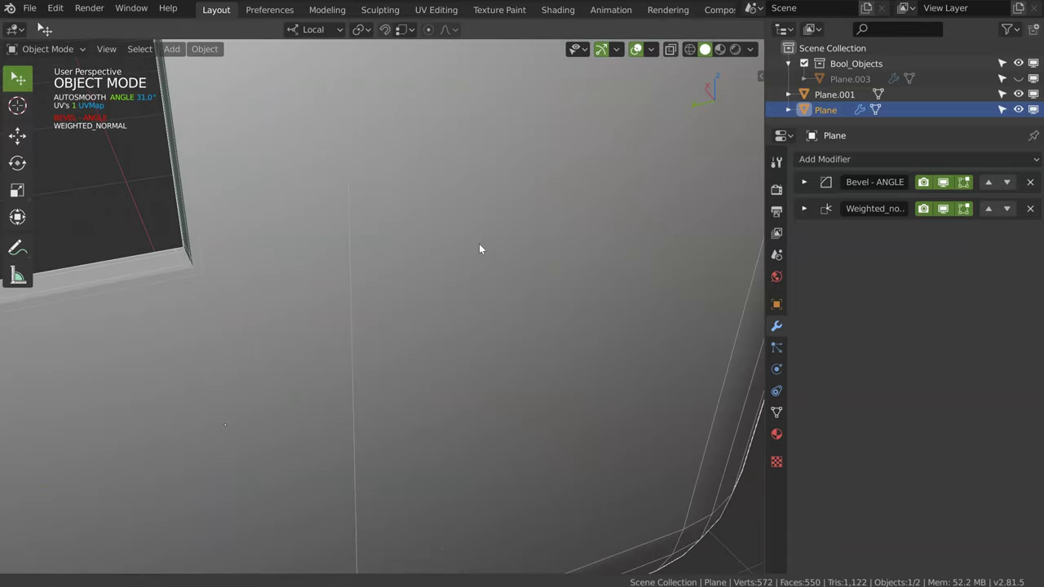
scroll(481, 248, down, 2)
scroll(441, 261, up, 2)
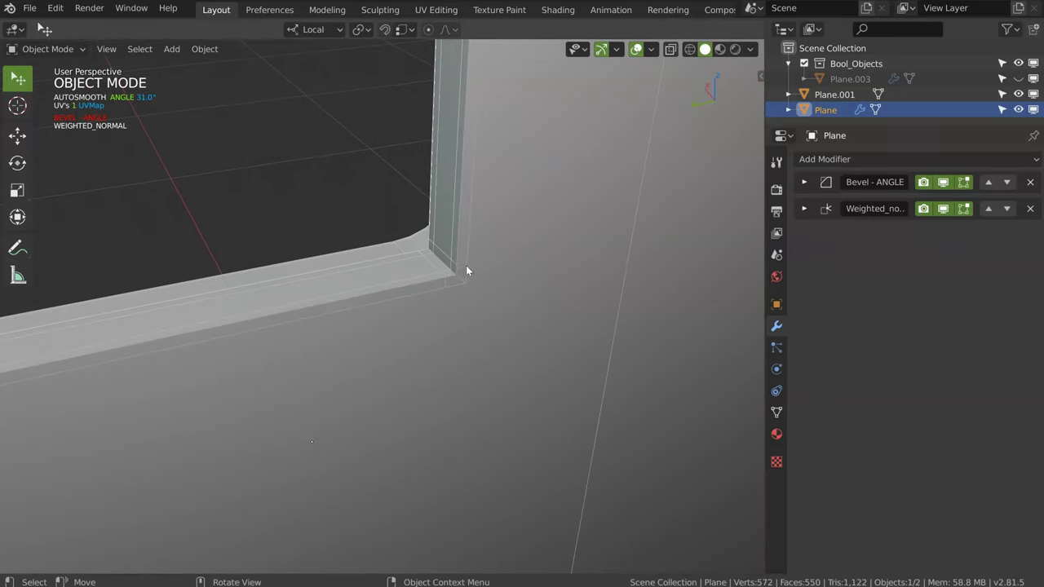
scroll(509, 251, down, 3)
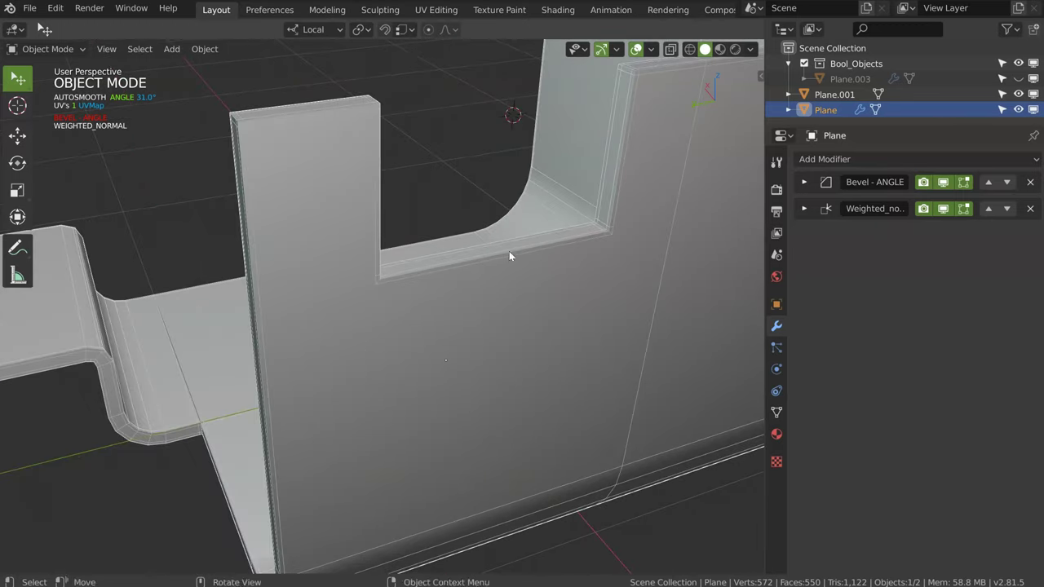
scroll(457, 294, down, 2)
scroll(424, 275, up, 2)
scroll(378, 265, up, 2)
mouse_move(378, 260)
middle_down()
mouse_move(373, 289)
mouse_move(513, 250)
mouse_move(423, 265)
mouse_move(283, 318)
middle_up()
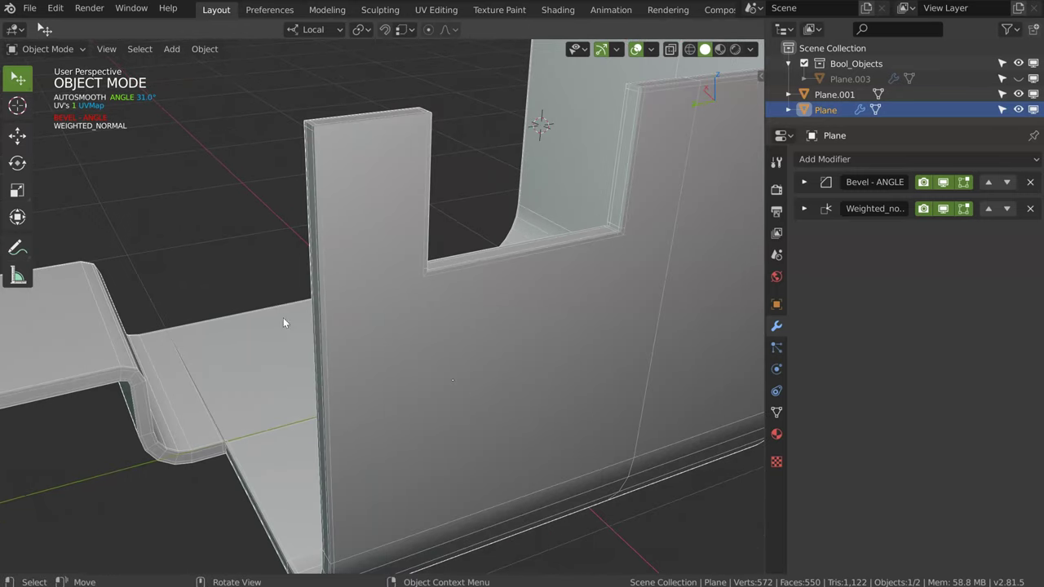
scroll(438, 256, up, 2)
scroll(450, 243, up, 2)
middle_drag(451, 243, 493, 238)
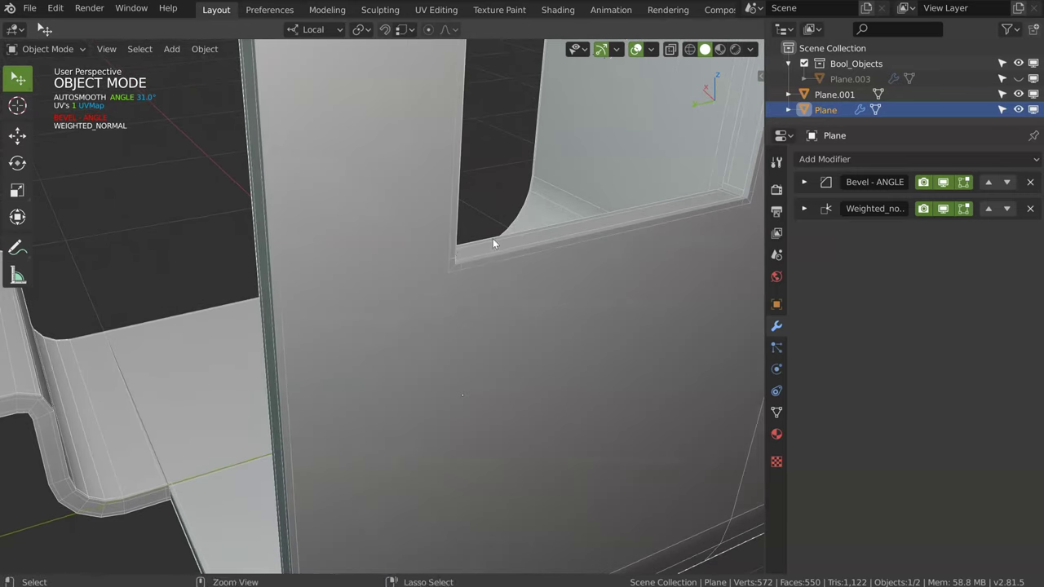
scroll(457, 261, down, 3)
mouse_move(432, 274)
middle_down()
mouse_move(405, 269)
mouse_move(356, 297)
middle_up()
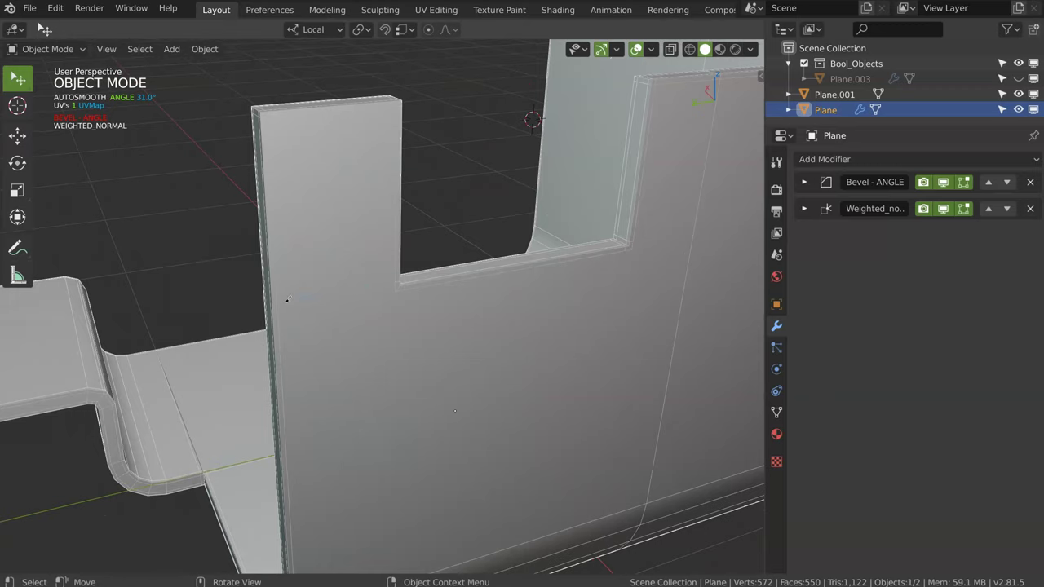
drag(349, 259, 368, 548)
drag(575, 334, 691, 306)
drag(406, 296, 428, 518)
- Add diagonal and vertical annotation strokes across the rest of the wall face
drag(282, 388, 693, 303)
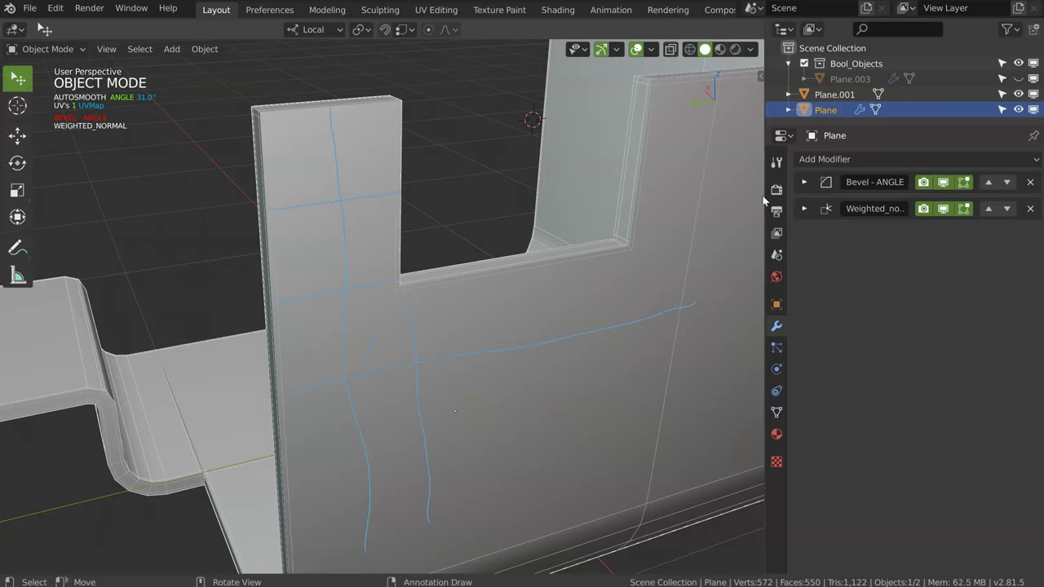
drag(691, 303, 764, 298)
drag(626, 245, 691, 306)
drag(320, 502, 739, 395)
drag(628, 352, 613, 553)
drag(504, 275, 523, 574)
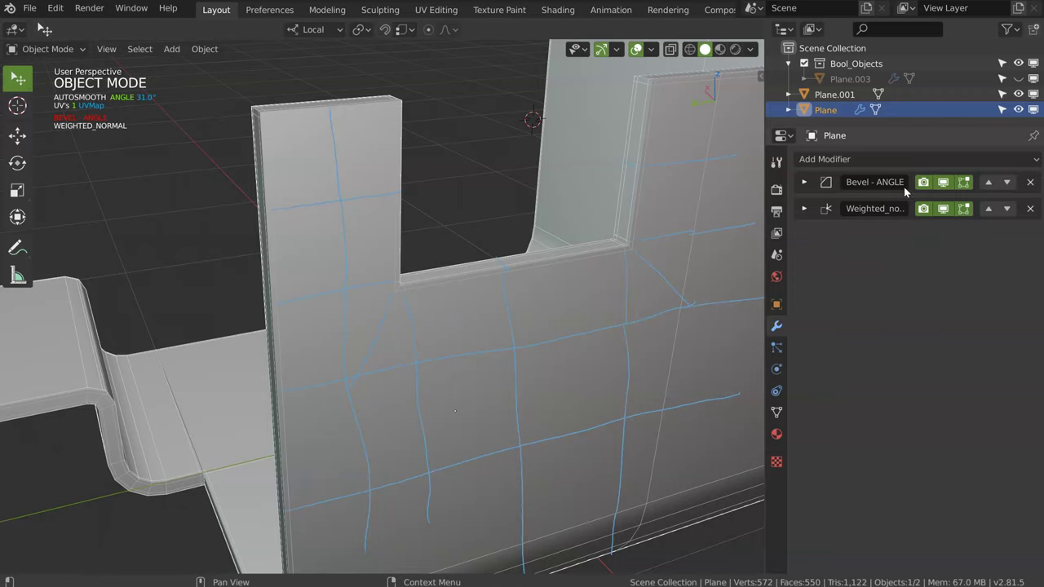
mouse_move(409, 294)
ctrl+middle_down()
mouse_move(402, 440)
mouse_move(450, 217)
ctrl+middle_up()
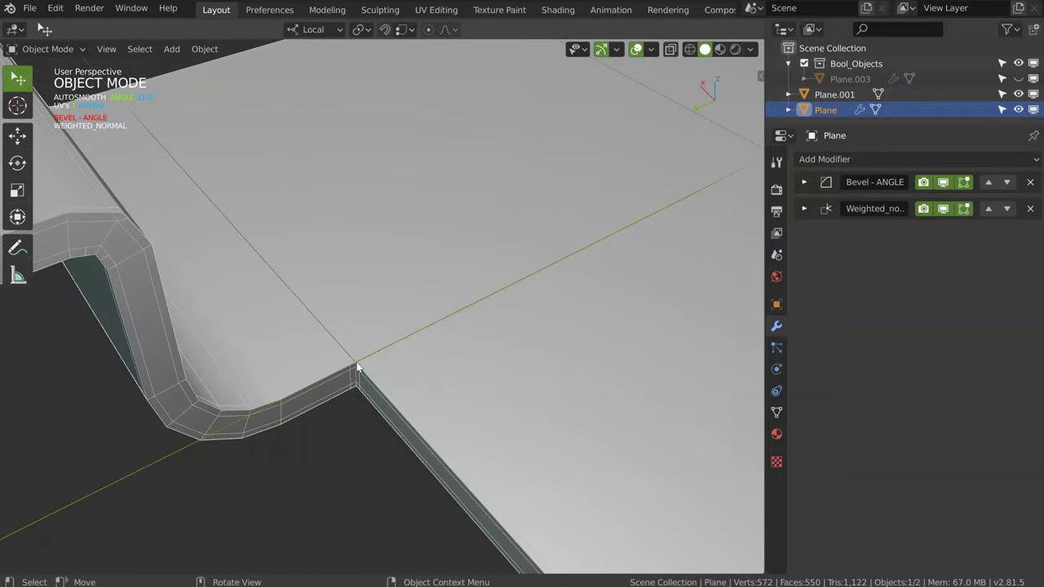
- Toggle the viewport overlays off and back on, then reselect the Plane
mouse_move(368, 348)
ctrl+middle_down()
mouse_move(401, 255)
mouse_move(488, 433)
ctrl+middle_up()
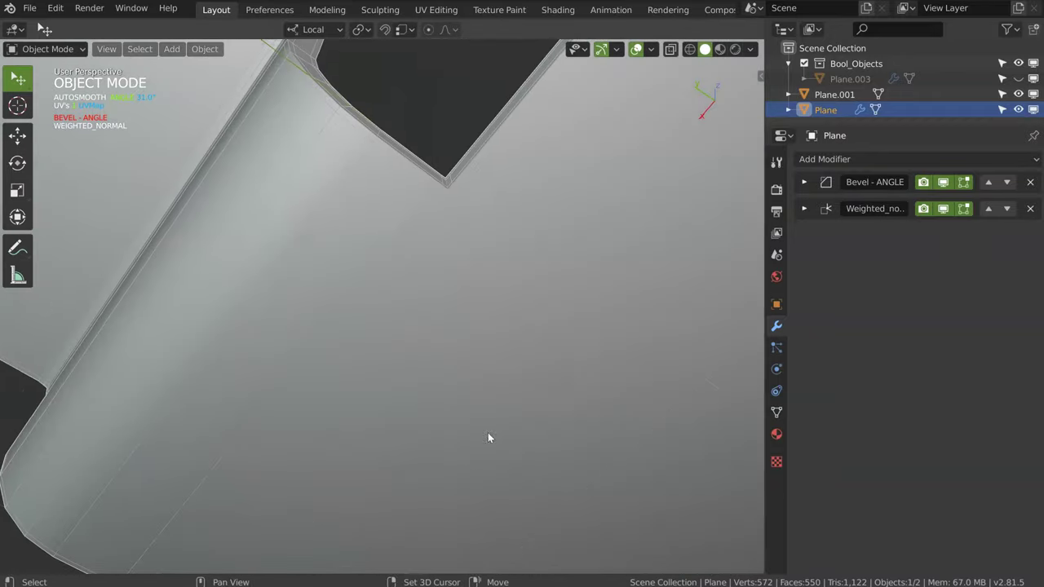
key(z)
key(shift+alt+z)
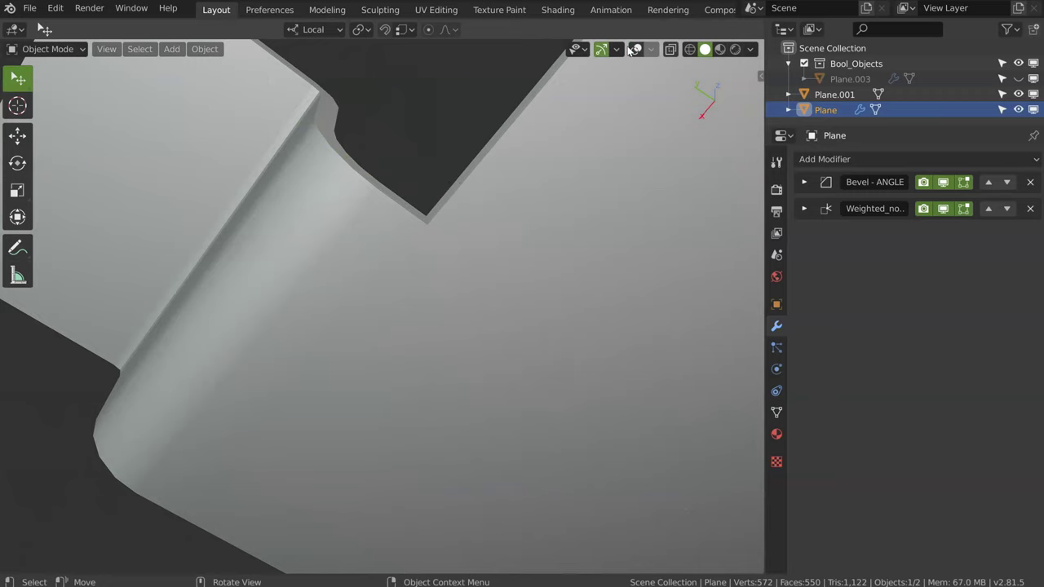
click(636, 49)
click(650, 49)
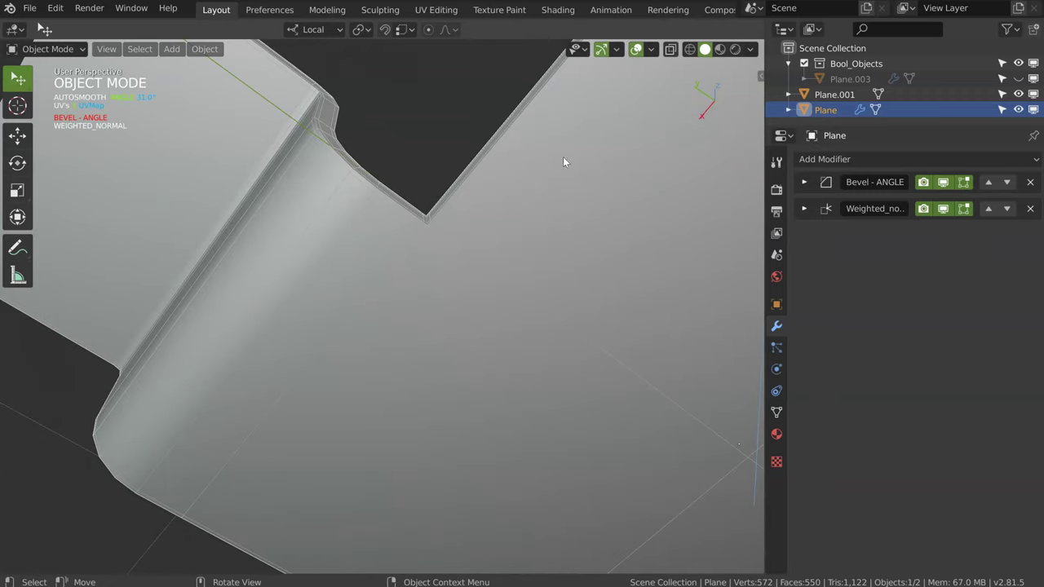
click(444, 164)
ctrl+middle_drag(430, 220, 443, 175)
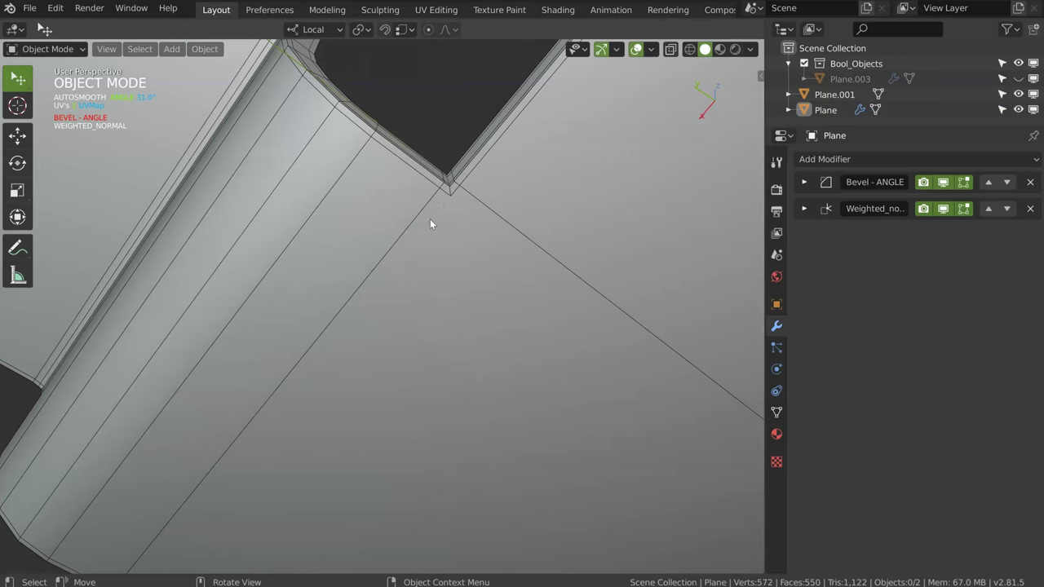
scroll(430, 220, down, 3)
mouse_move(424, 245)
middle_down()
mouse_move(393, 240)
mouse_move(505, 216)
middle_up()
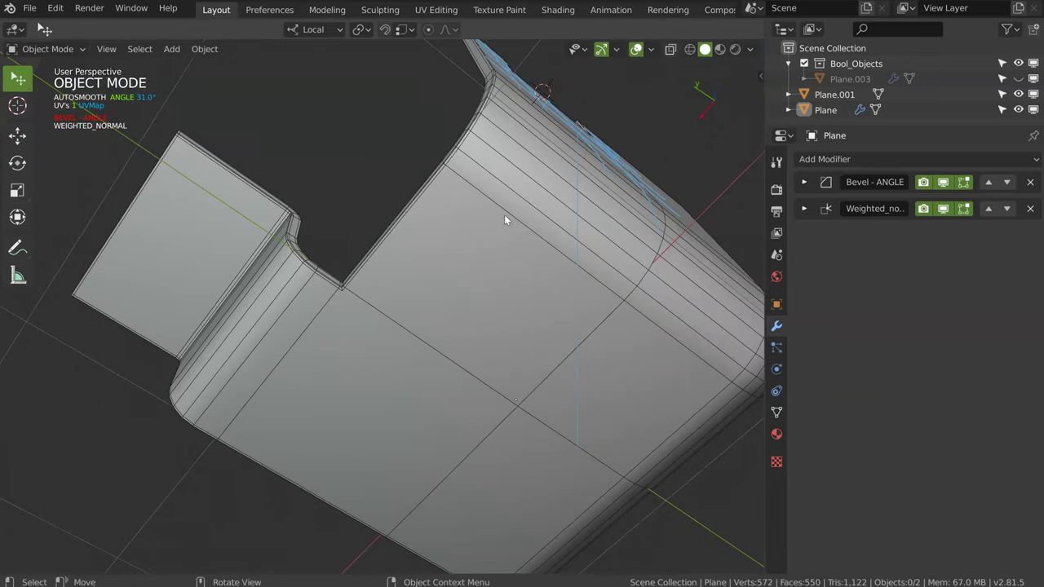
click(282, 475)
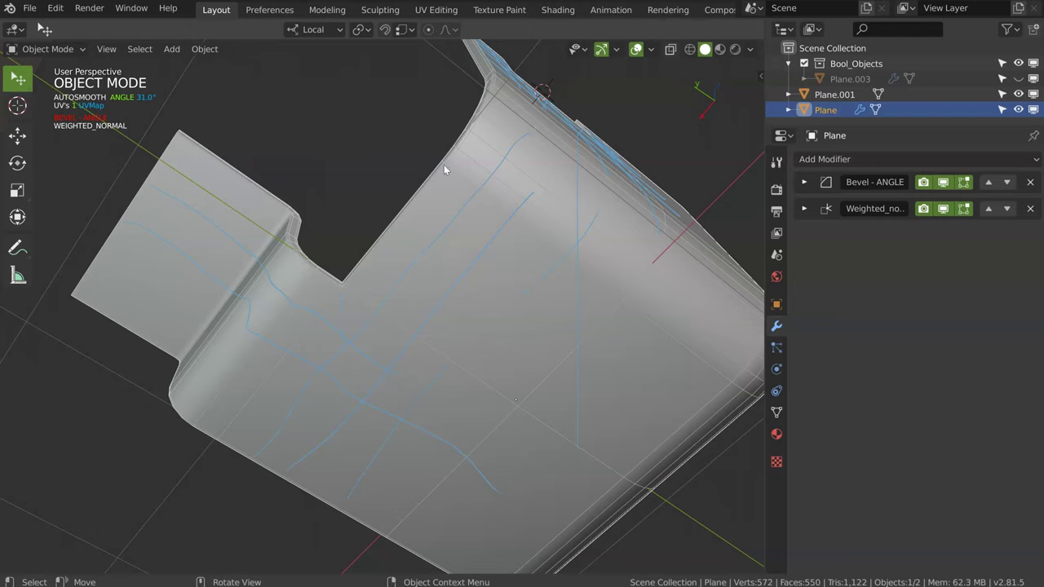
- Delete the Note annotation layer from the sidebar View tab and close the sidebar
mouse_move(489, 474)
middle_down()
mouse_move(328, 303)
mouse_move(423, 273)
middle_up()
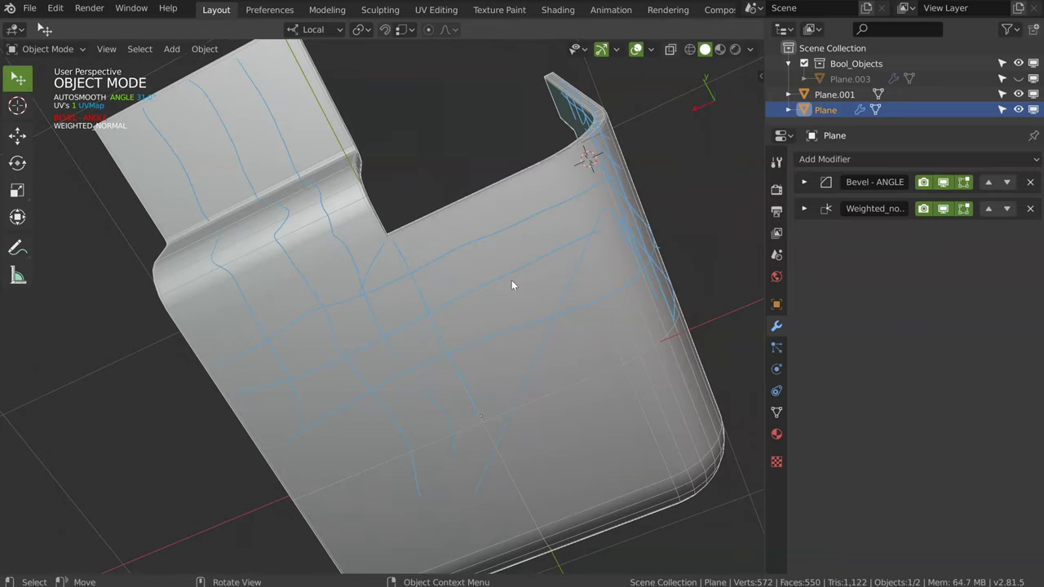
middle_drag(597, 362, 517, 256)
scroll(441, 292, up, 2)
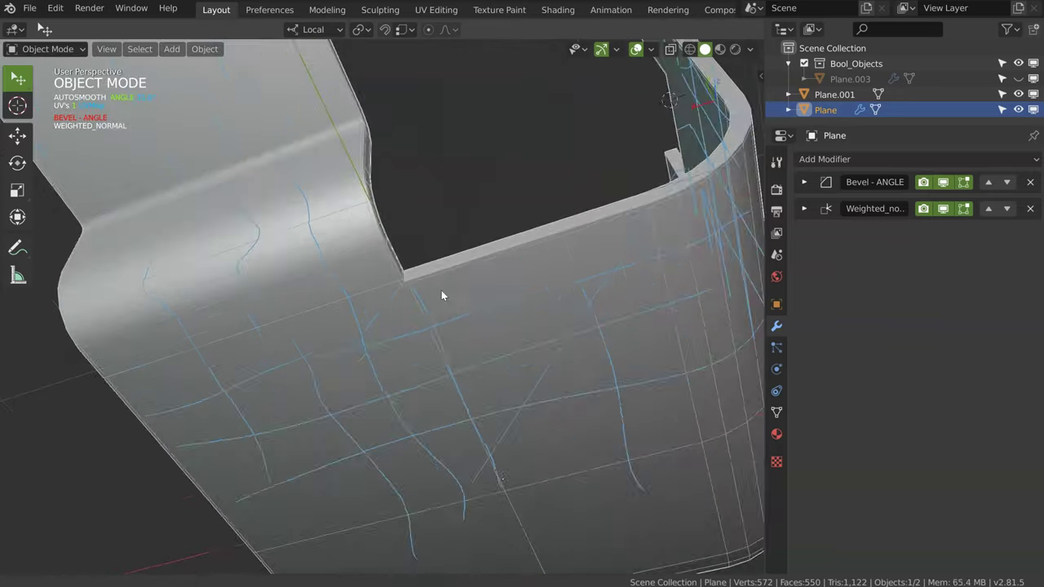
scroll(458, 267, up, 2)
scroll(458, 267, up, 2)
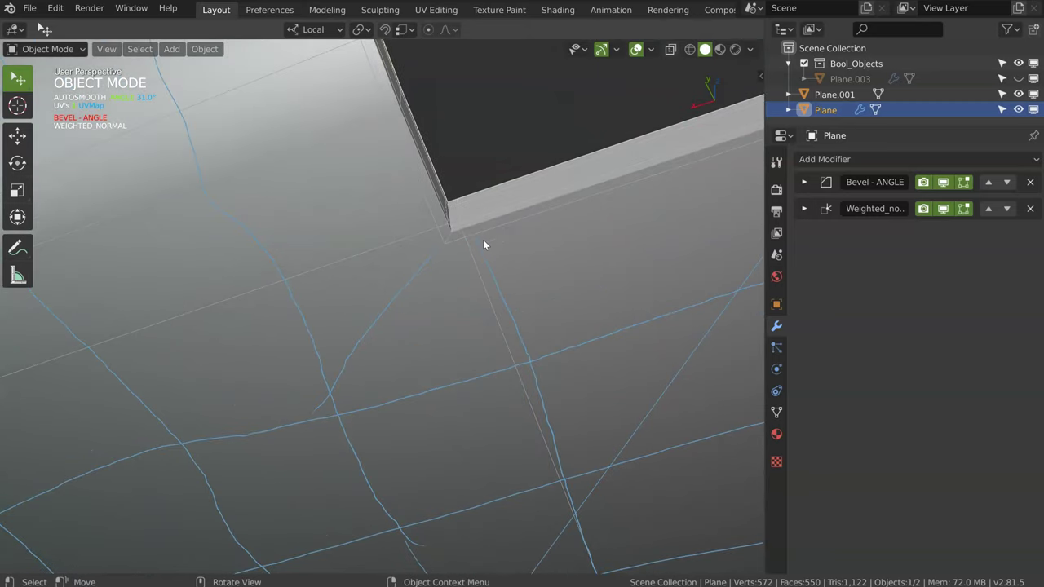
scroll(483, 239, down, 3)
scroll(494, 243, down, 3)
scroll(419, 256, down, 5)
middle_drag(459, 297, 539, 237)
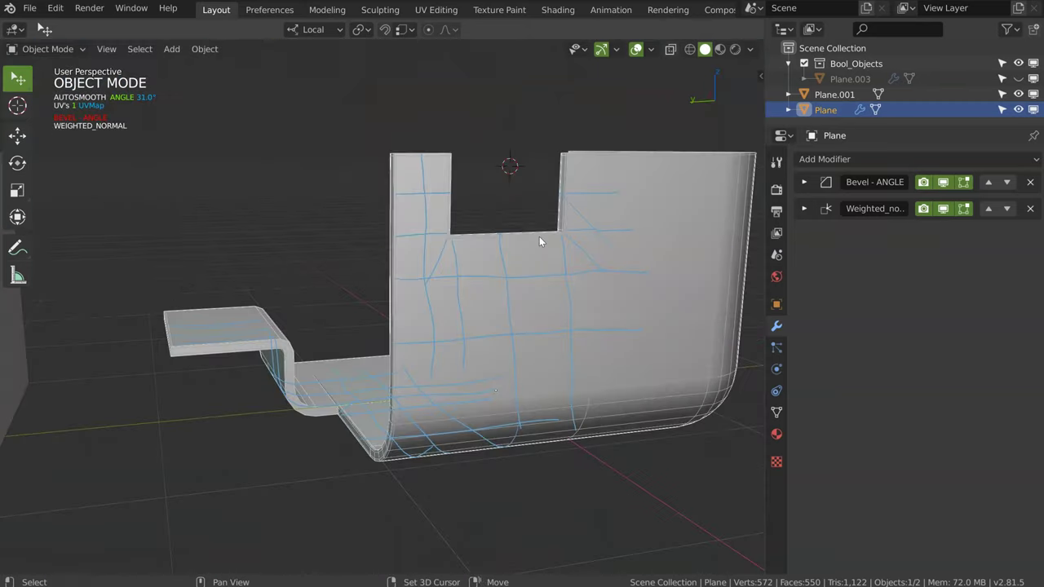
scroll(489, 224, up, 3)
scroll(349, 216, up, 2)
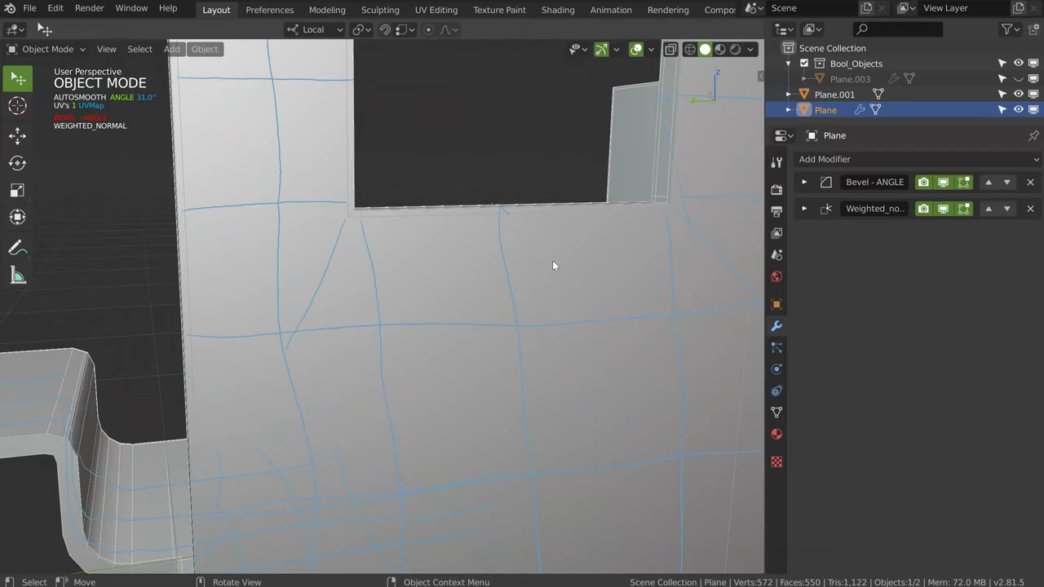
scroll(516, 231, down, 5)
mouse_move(526, 216)
middle_down()
mouse_move(362, 245)
mouse_move(380, 273)
middle_up()
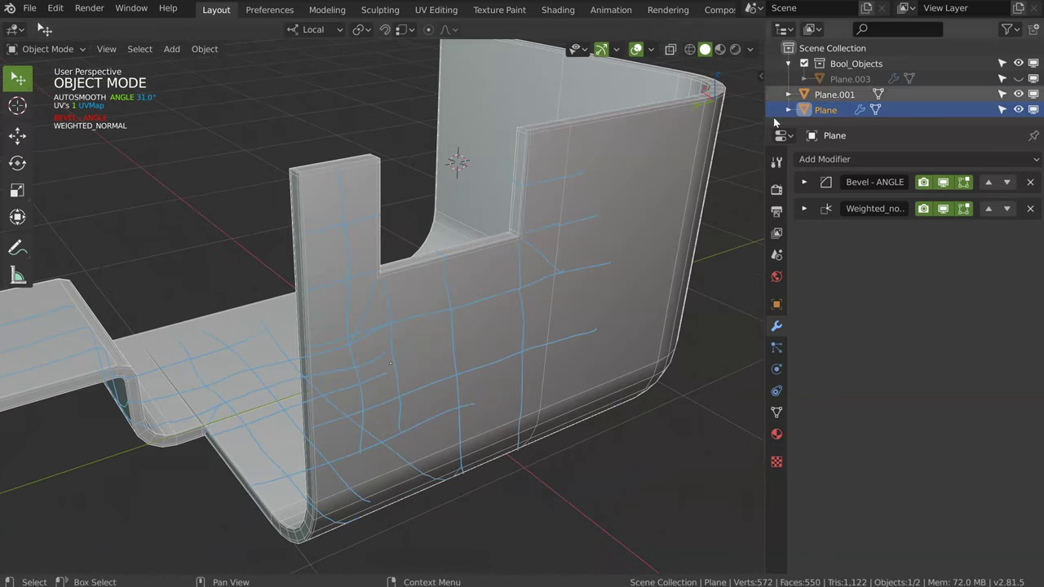
click(761, 75)
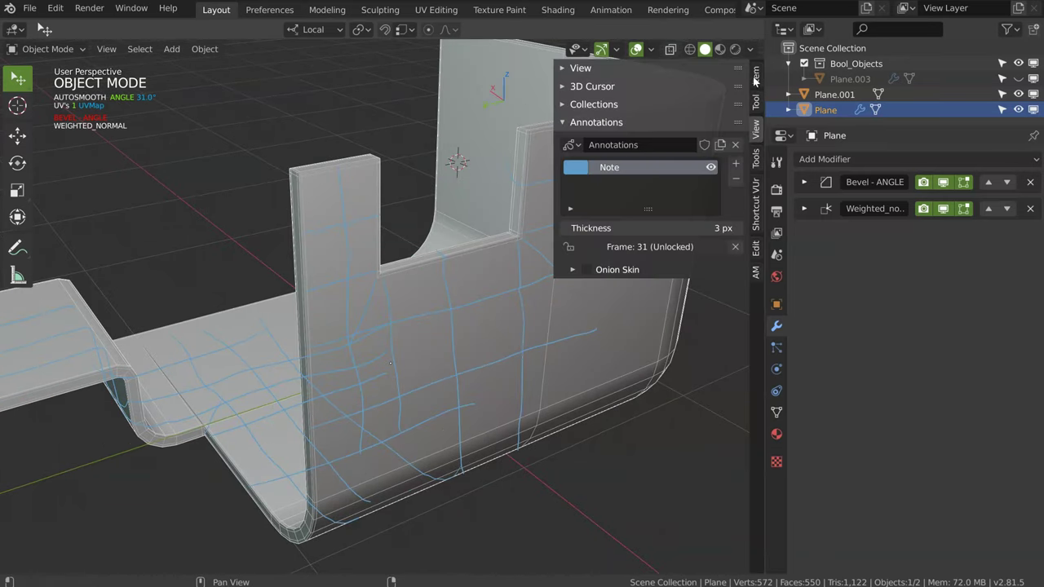
click(737, 175)
key(n)
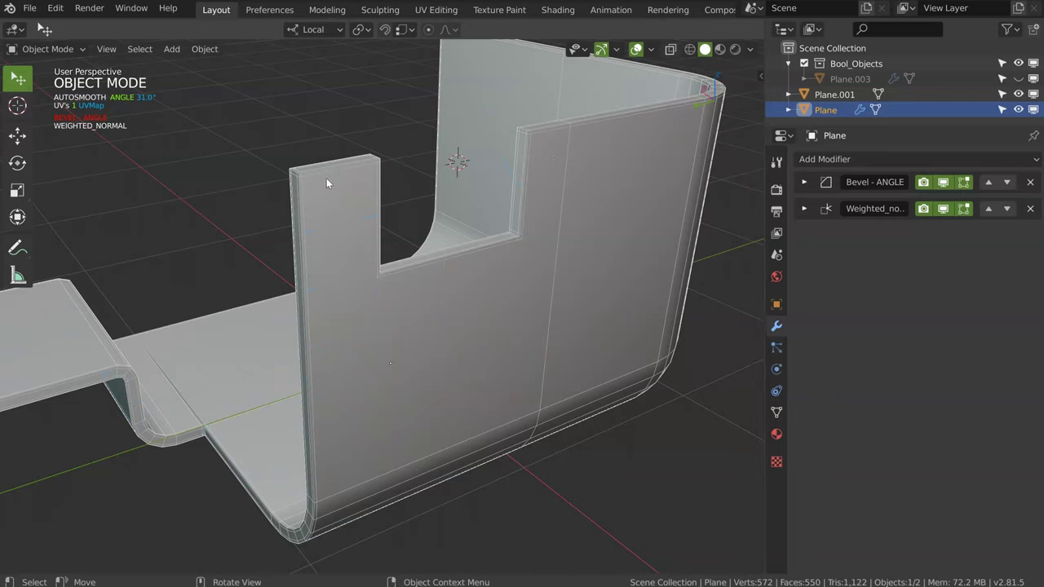
scroll(369, 255, up, 2)
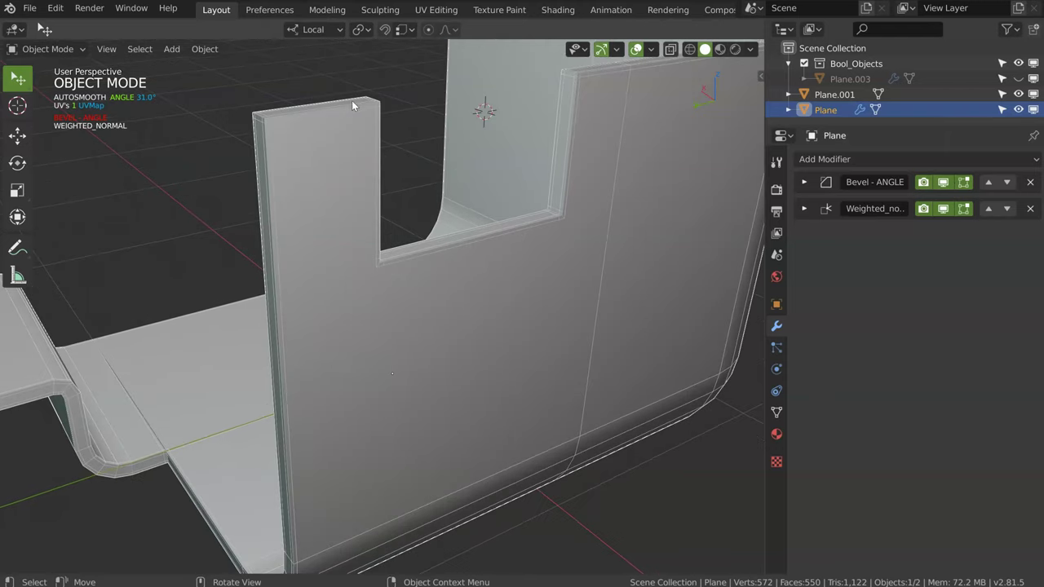
scroll(393, 280, up, 3)
scroll(382, 256, up, 2)
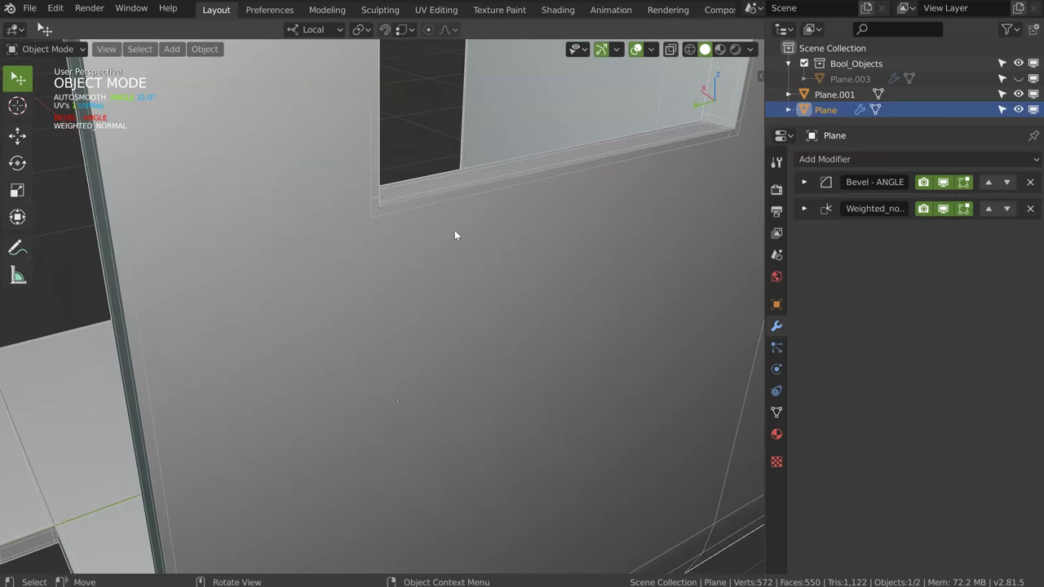
mouse_move(454, 185)
ctrl+middle_down()
mouse_move(421, 197)
mouse_move(380, 314)
mouse_move(476, 281)
mouse_move(400, 294)
ctrl+middle_up()
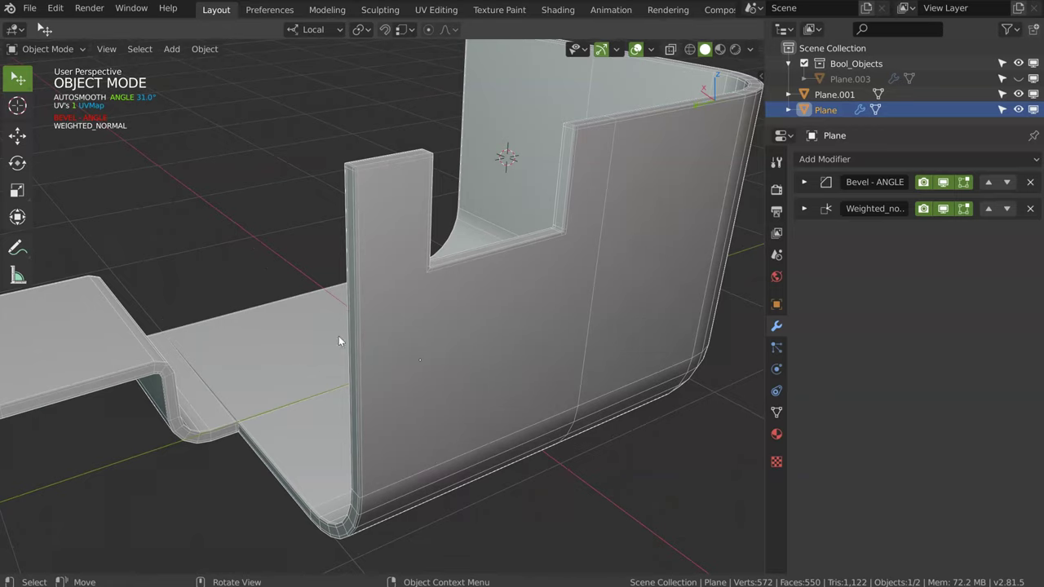
mouse_move(407, 243)
ctrl+middle_down()
mouse_move(514, 238)
mouse_move(354, 213)
ctrl+middle_up()
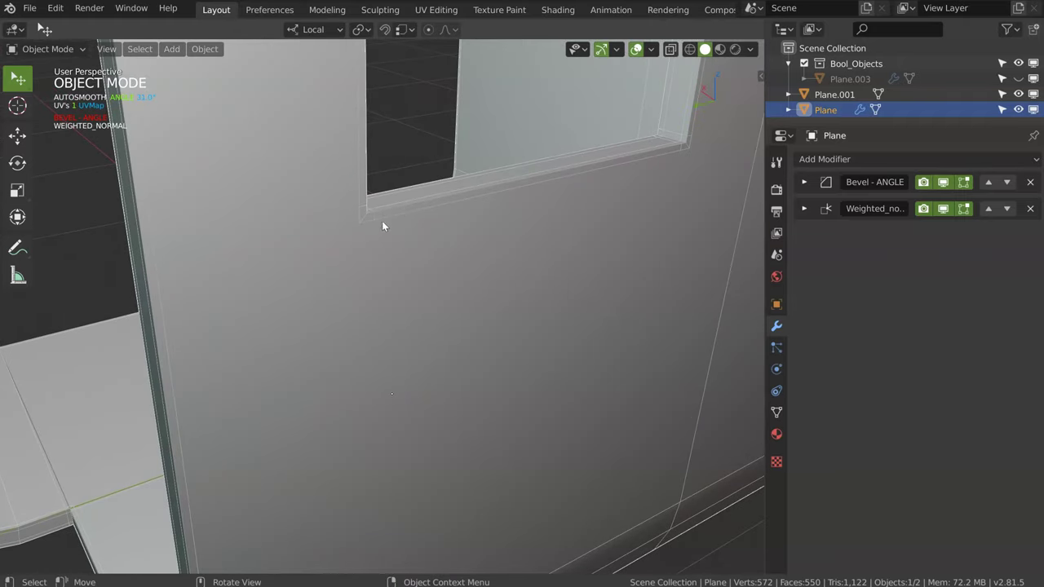
- Expand the Bevel - ANGLE modifier and try a Sharp outer miter before returning to Arc
click(804, 182)
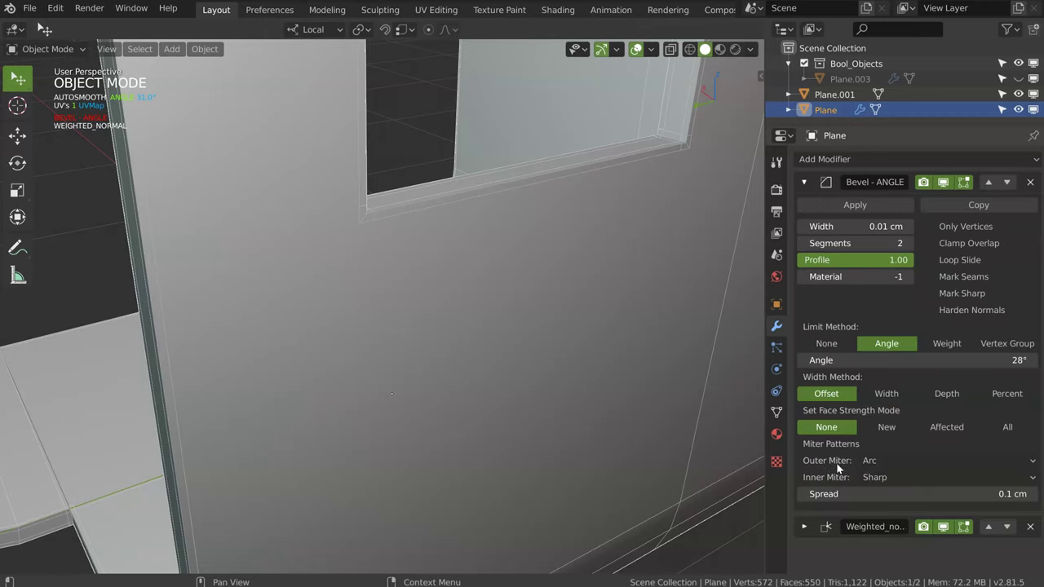
click(877, 469)
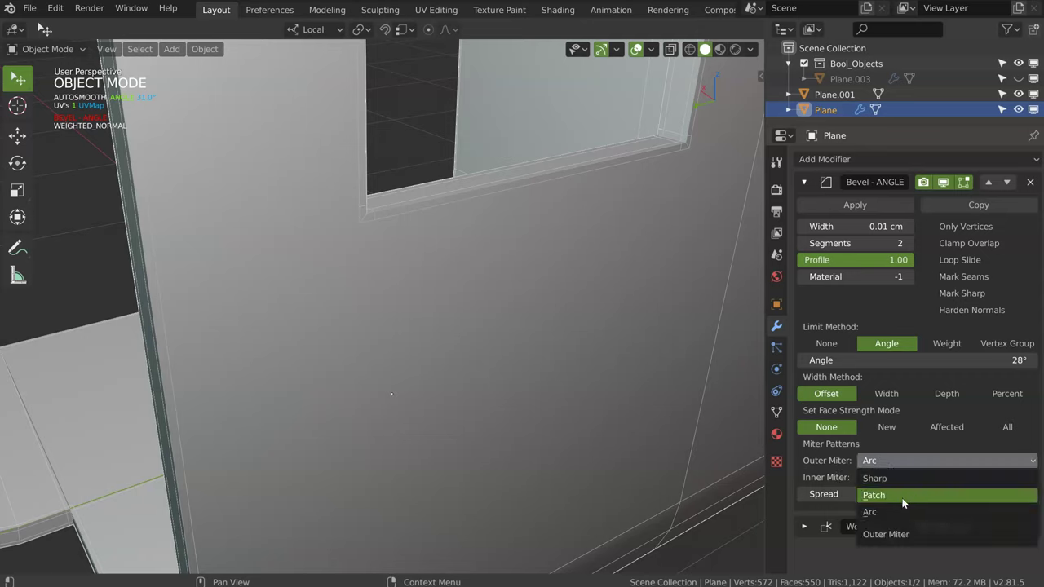
click(883, 483)
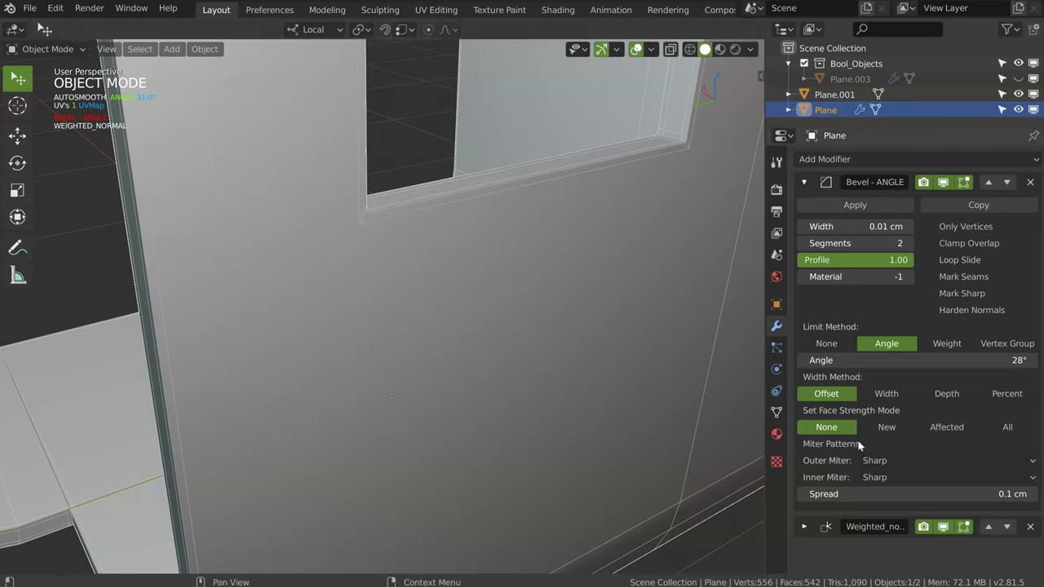
click(889, 461)
click(889, 513)
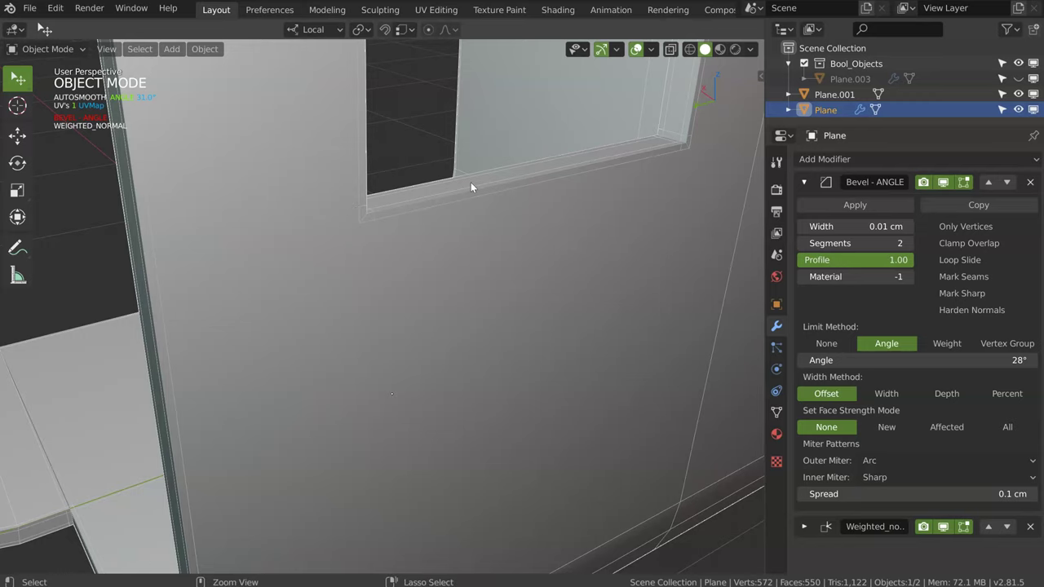
- Close in on the notch opening and switch the sheet into Edit Mode
scroll(479, 187, down, 8)
mouse_move(443, 233)
middle_down()
mouse_move(443, 273)
mouse_move(347, 243)
mouse_move(354, 226)
mouse_move(268, 204)
middle_up()
scroll(359, 241, up, 4)
mouse_move(367, 235)
middle_down()
mouse_move(395, 253)
mouse_move(369, 274)
middle_up()
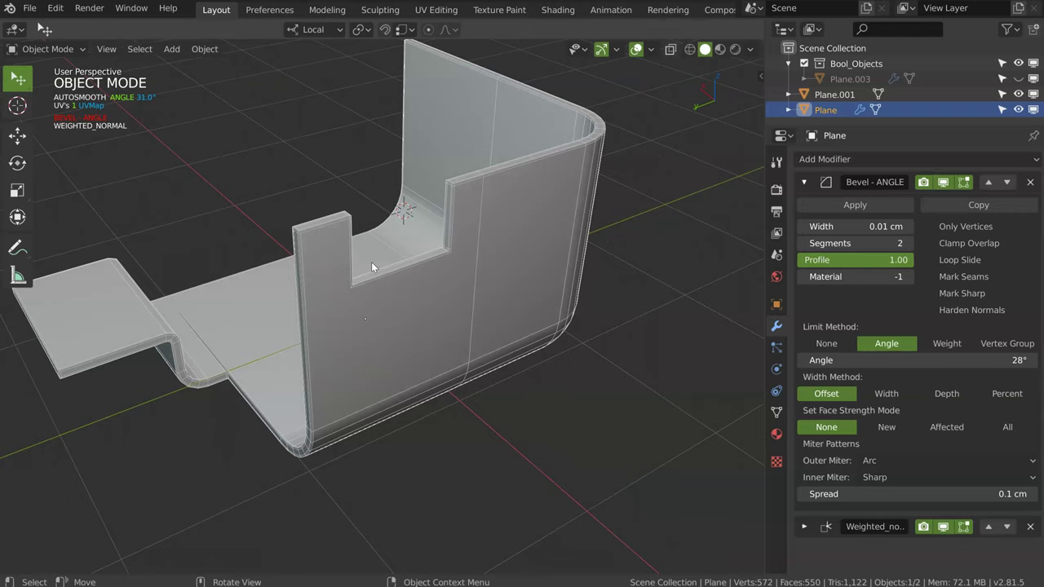
mouse_move(397, 248)
middle_down()
mouse_move(369, 262)
mouse_move(379, 262)
mouse_move(281, 174)
middle_up()
scroll(362, 234, up, 3)
mouse_move(361, 237)
middle_down()
mouse_move(474, 233)
mouse_move(448, 259)
middle_up()
scroll(447, 259, up, 5)
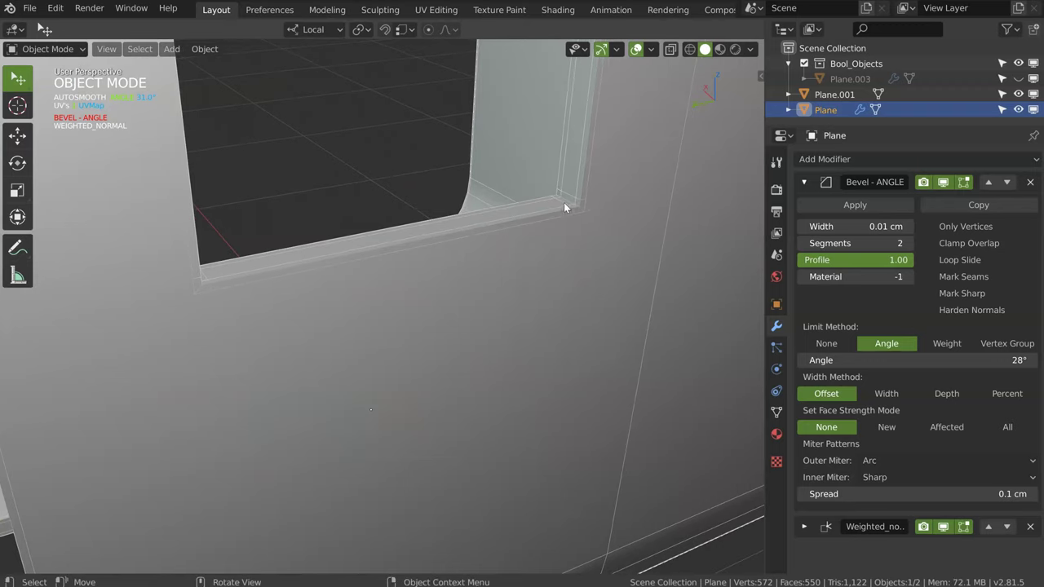
key(Tab)
- Bevel the selected notch corner edges with 4 segments and inspect the rounded corner
middle_drag(474, 249, 370, 161)
middle_drag(396, 102, 476, 276)
ctrl+click(476, 275)
key(ctrl+b)
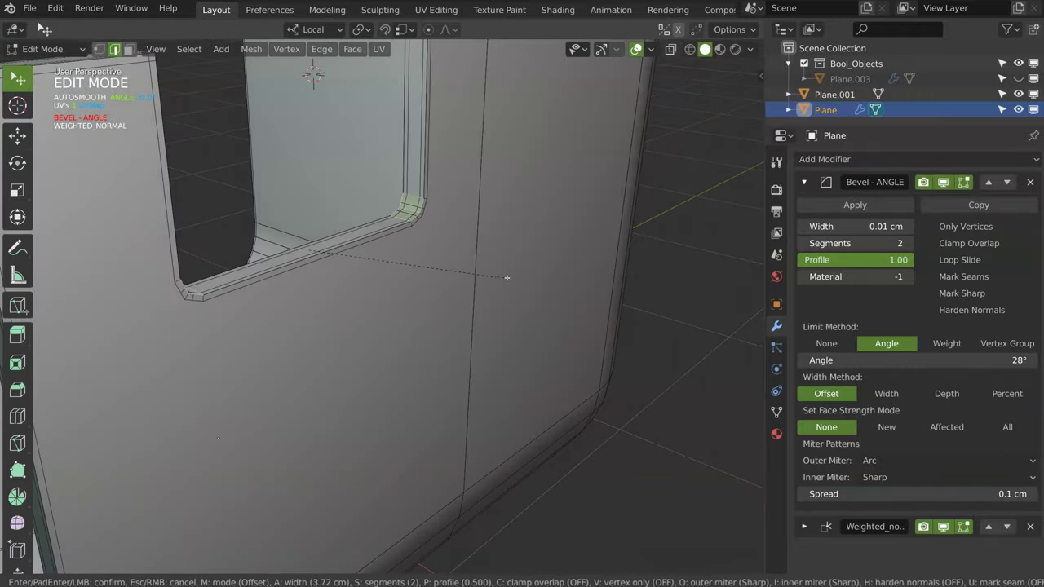
scroll(557, 269, up, 2)
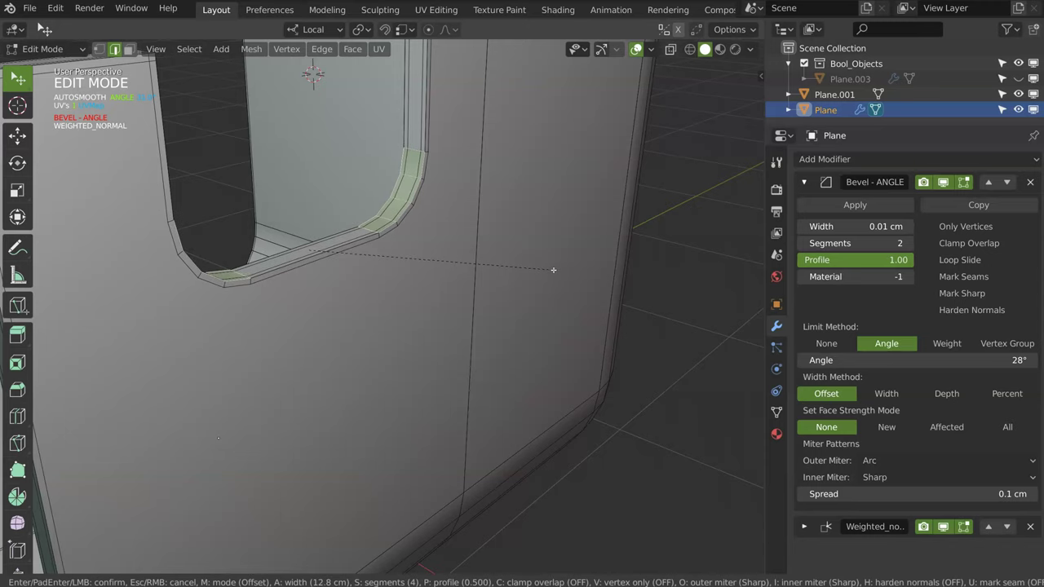
scroll(545, 269, down, 1)
scroll(544, 269, down, 1)
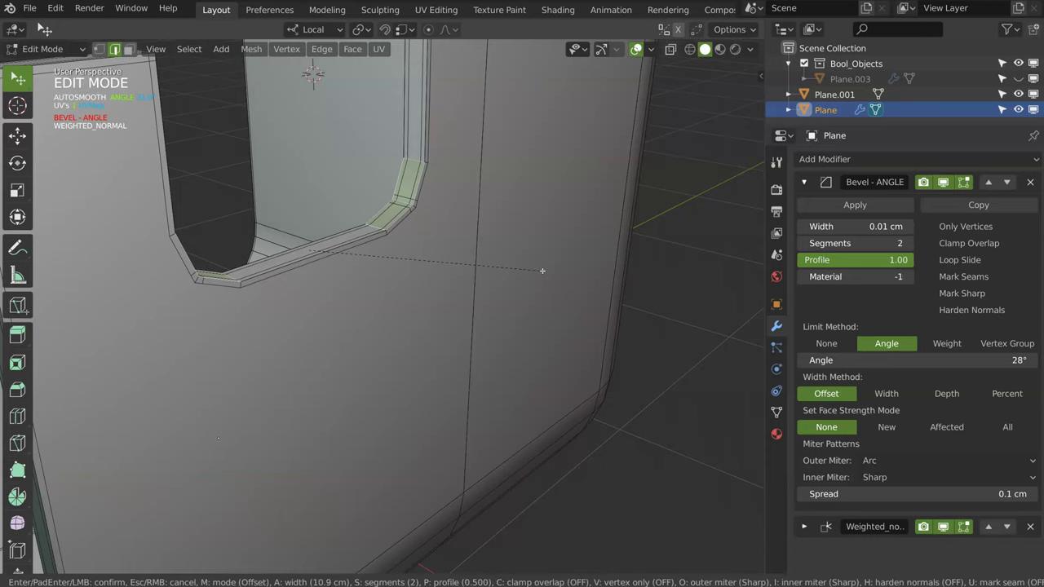
scroll(549, 270, up, 1)
scroll(552, 269, up, 1)
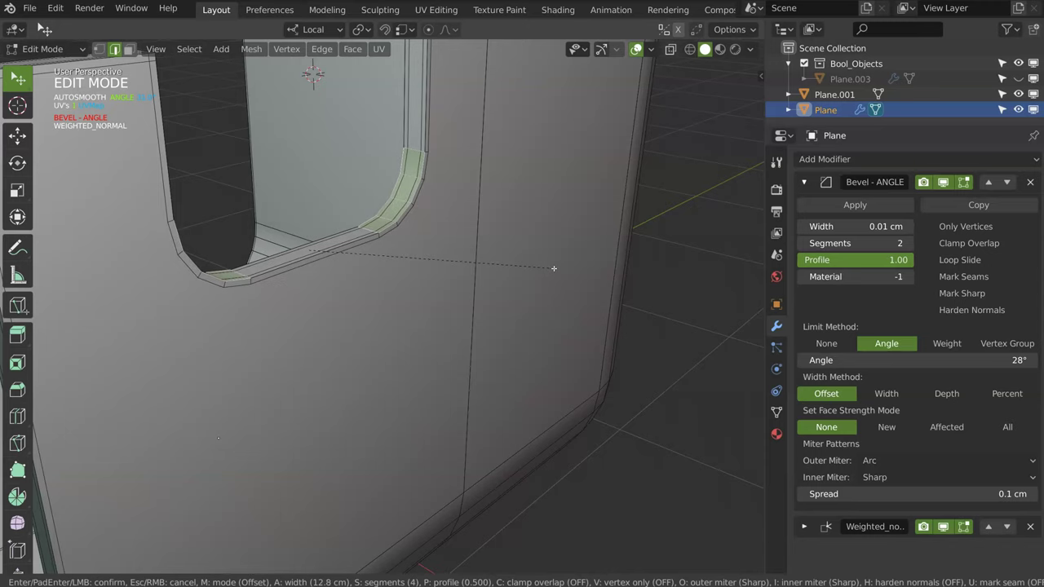
scroll(595, 251, down, 1)
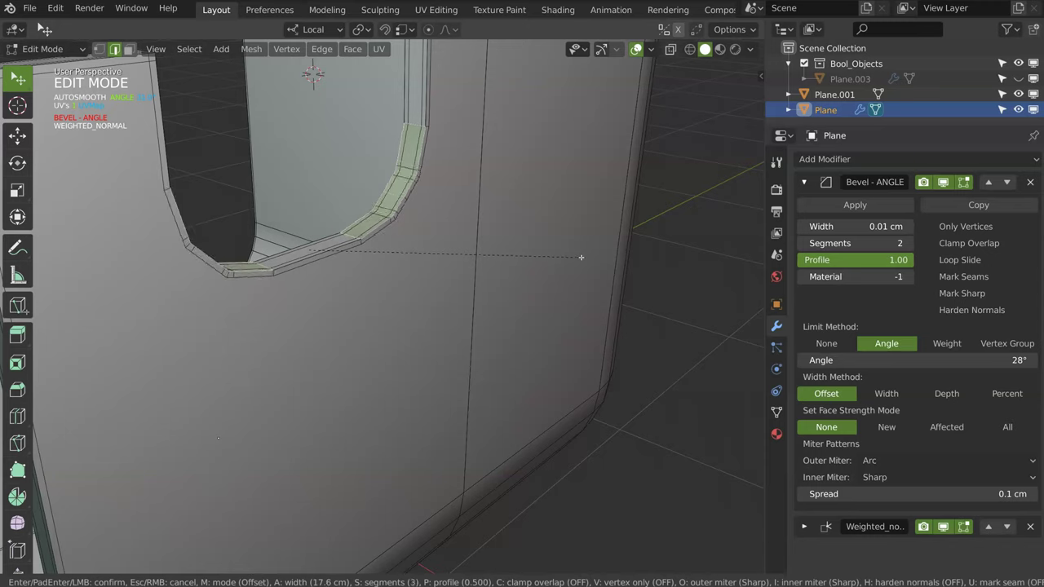
scroll(563, 265, down, 1)
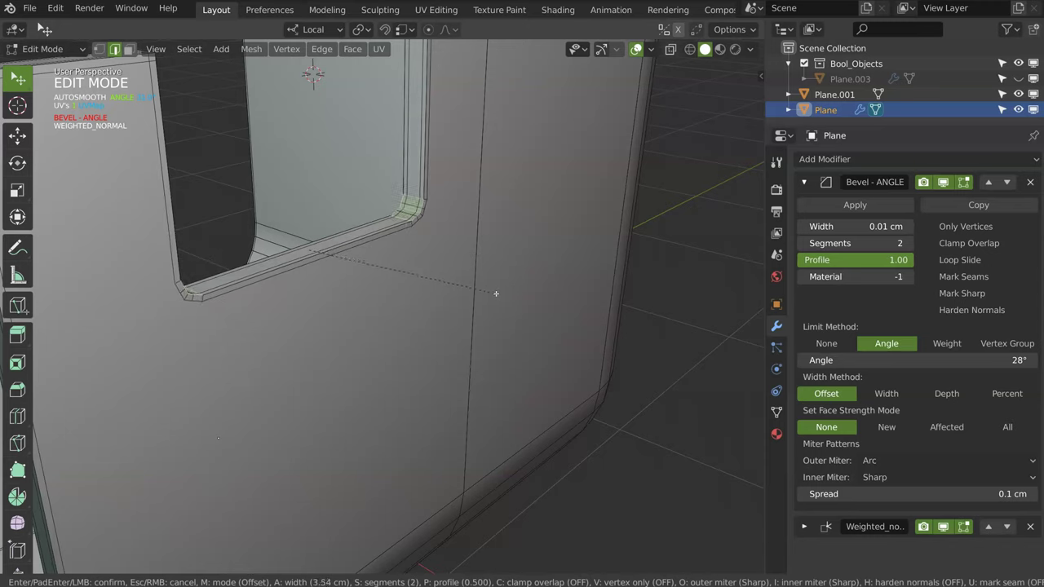
scroll(550, 280, up, 1)
scroll(550, 278, up, 1)
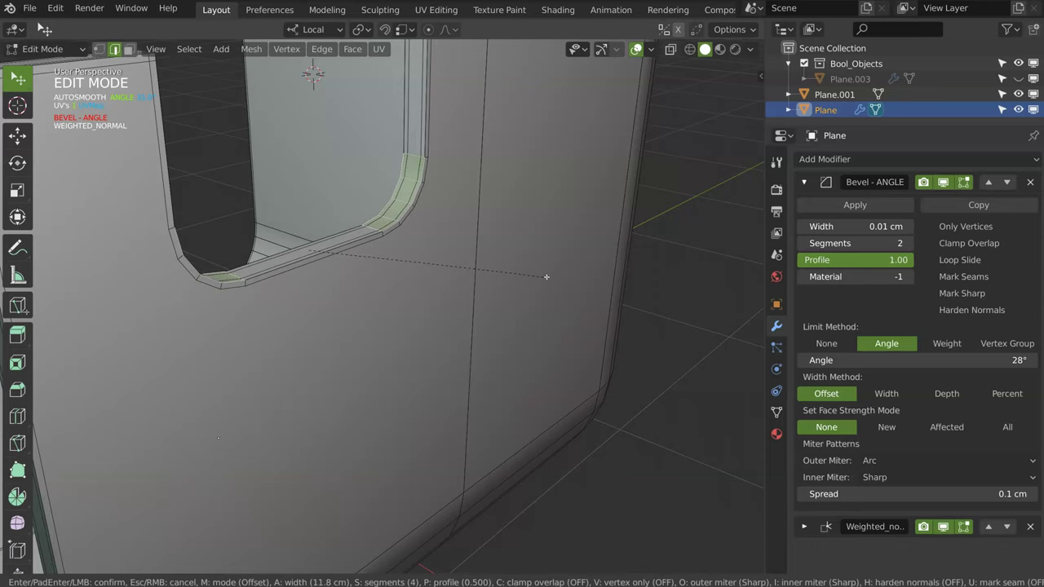
click(547, 279)
mouse_move(548, 279)
middle_down()
mouse_move(446, 262)
mouse_move(490, 168)
middle_up()
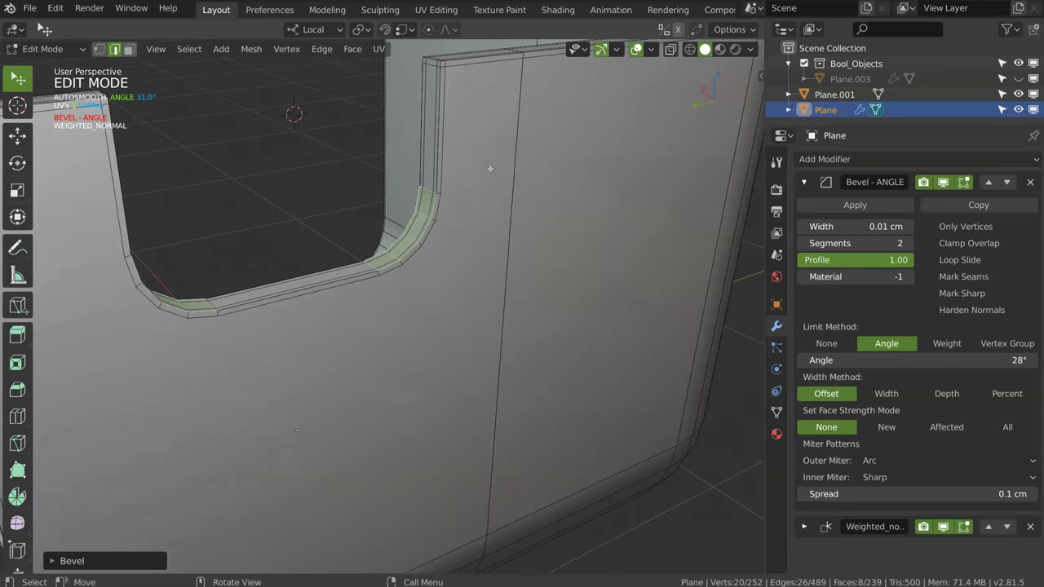
key(Tab)
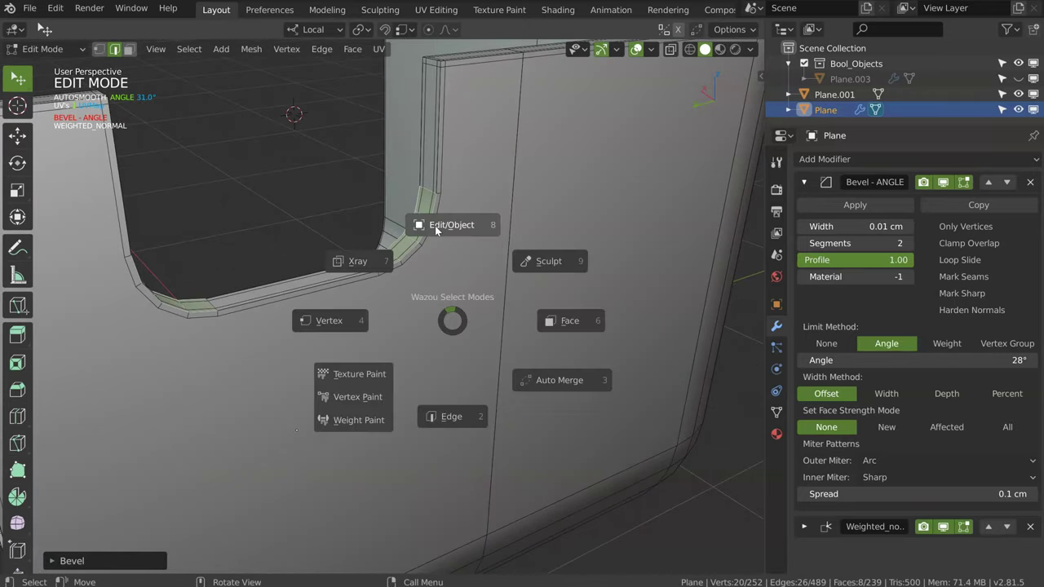
click(456, 212)
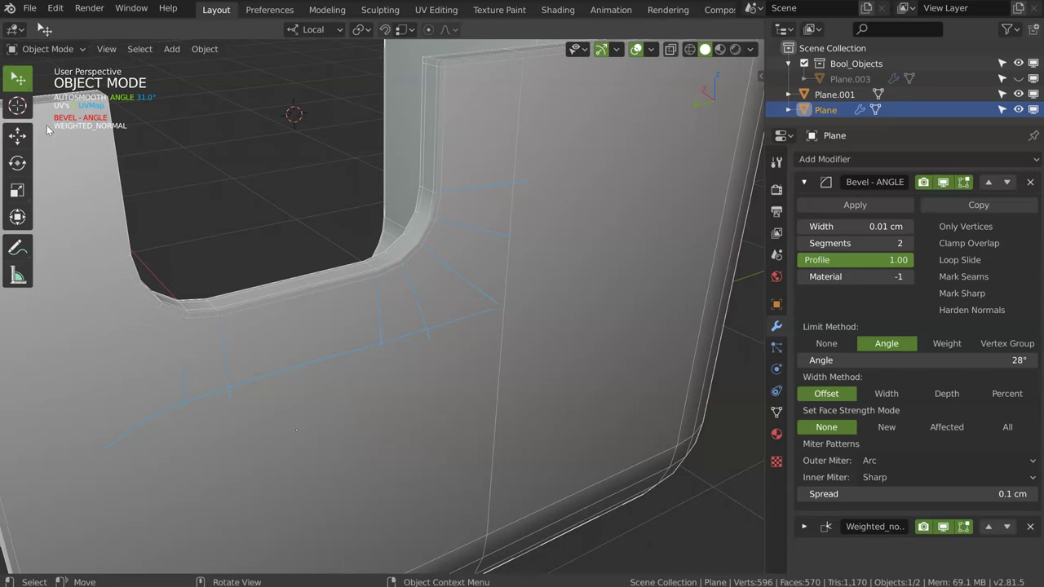
drag(35, 129, 67, 135)
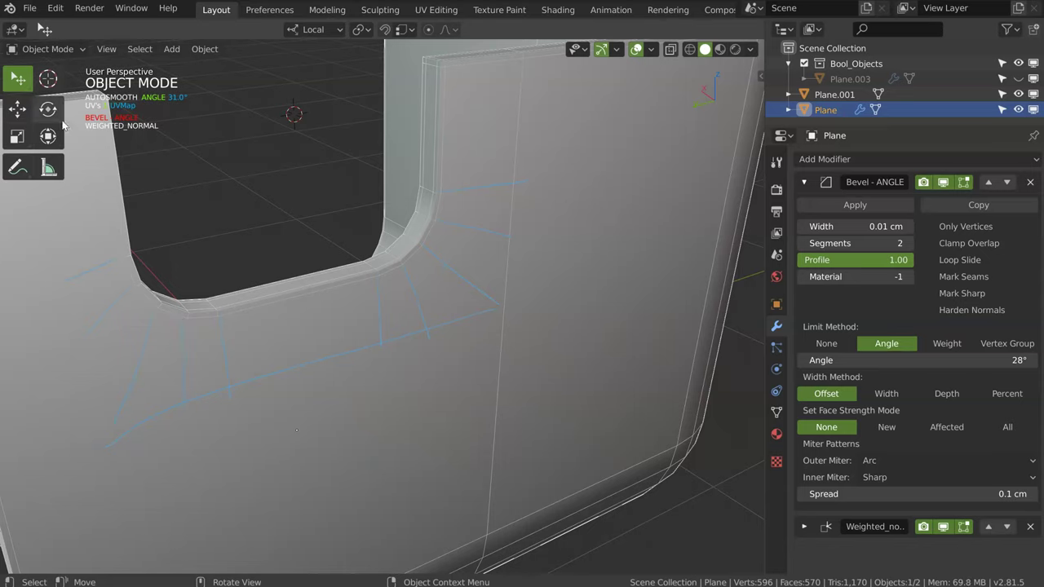
drag(70, 123, 36, 124)
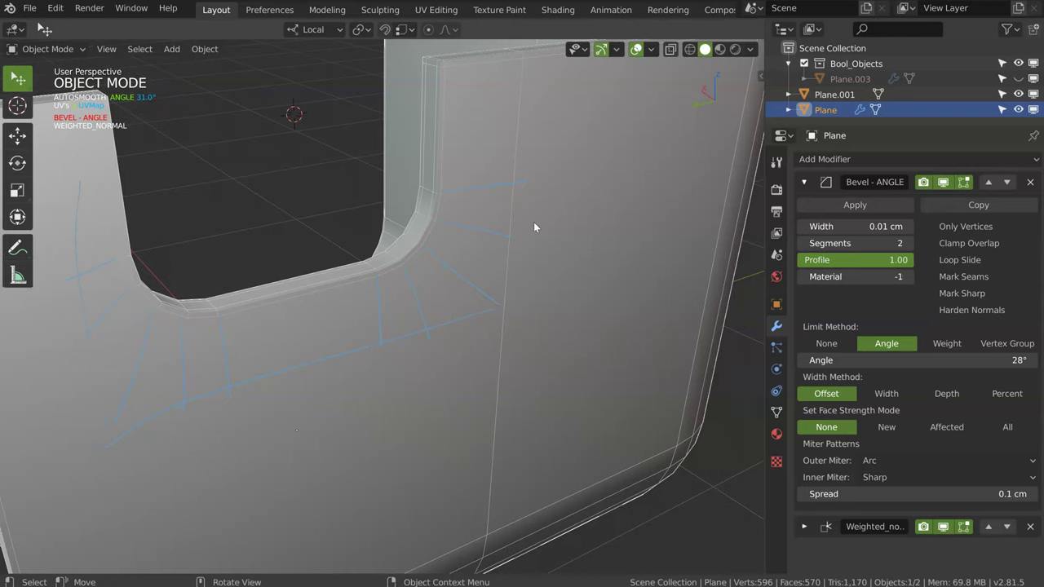
drag(512, 182, 681, 153)
drag(514, 232, 677, 192)
drag(536, 300, 669, 273)
key(ctrl+shift+z)
scroll(266, 285, down, 5)
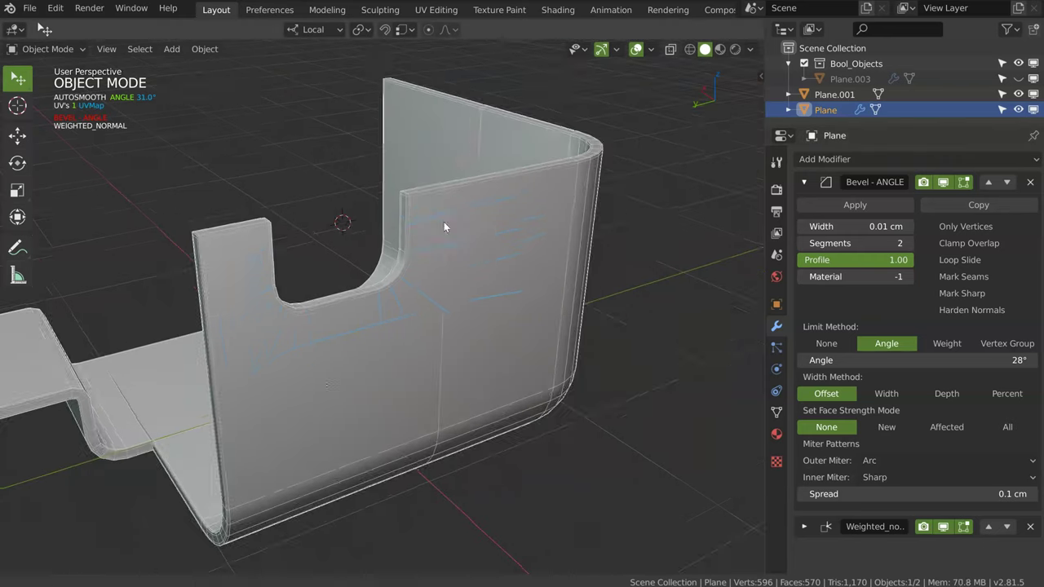
middle_drag(444, 222, 473, 154)
key(n)
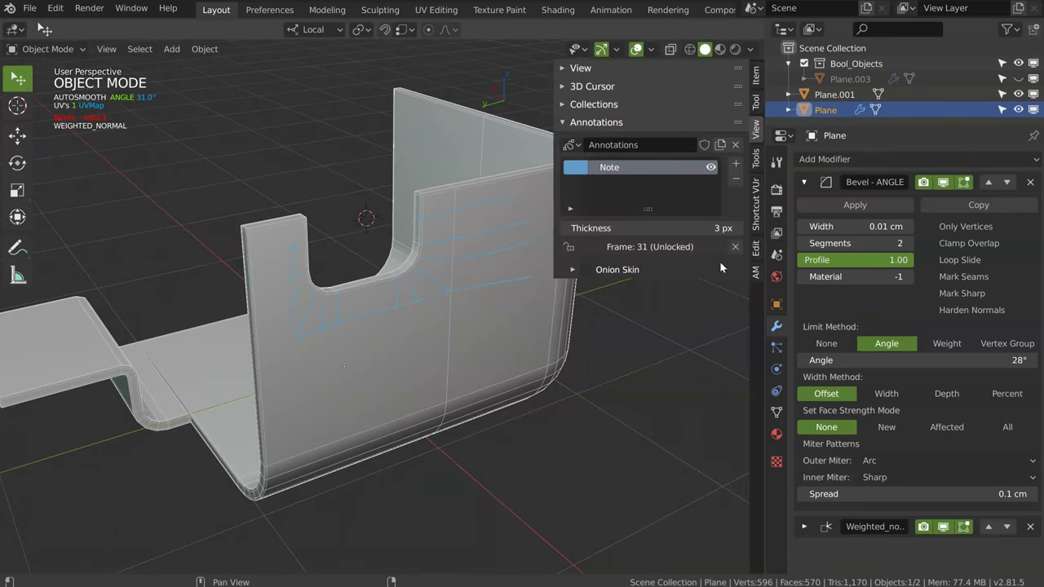
click(737, 179)
key(n)
mouse_move(428, 305)
middle_down()
mouse_move(575, 267)
mouse_move(493, 336)
middle_up()
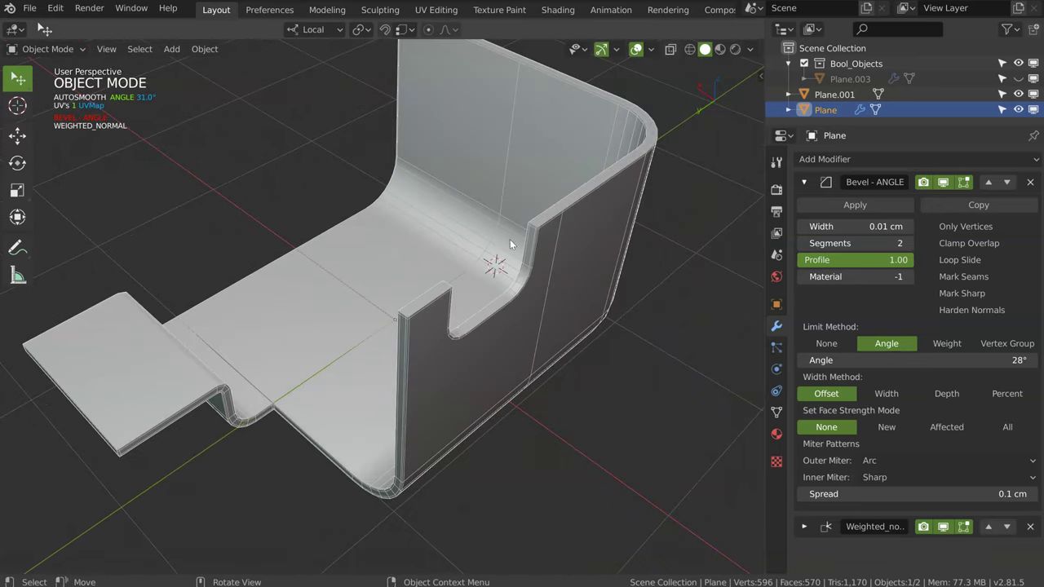
mouse_move(494, 251)
middle_down()
mouse_move(455, 250)
mouse_move(482, 259)
mouse_move(514, 189)
middle_up()
key(Tab)
scroll(483, 259, up, 4)
- Select every face of the bent sheet using circle select and invert selection
key(w)
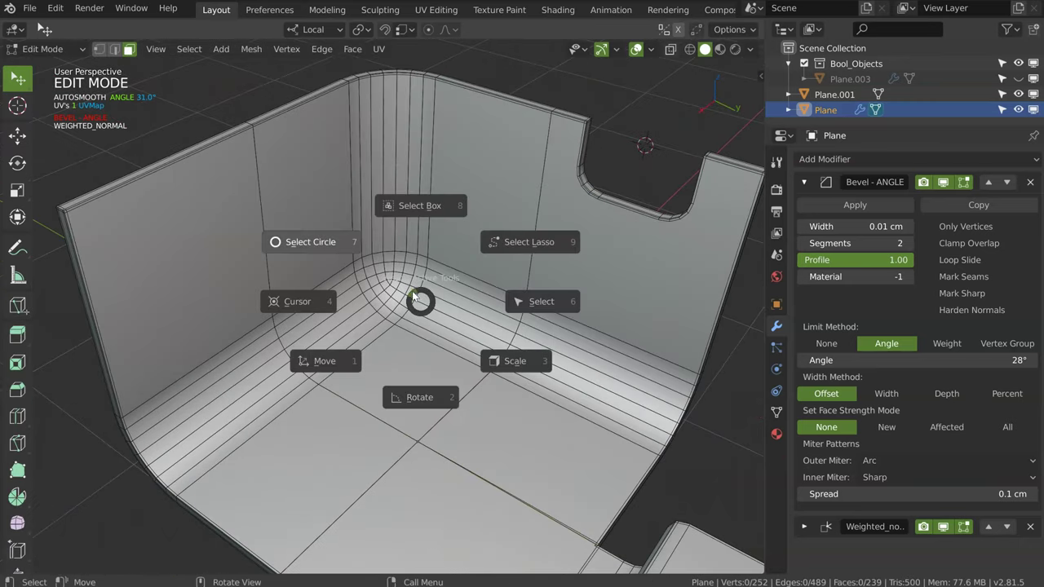
click(324, 245)
mouse_move(307, 263)
mouse_down()
mouse_move(392, 249)
mouse_move(457, 334)
mouse_move(636, 245)
mouse_move(441, 506)
mouse_up()
mouse_move(441, 506)
middle_down()
mouse_move(522, 342)
mouse_move(367, 457)
middle_up()
drag(367, 457, 545, 358)
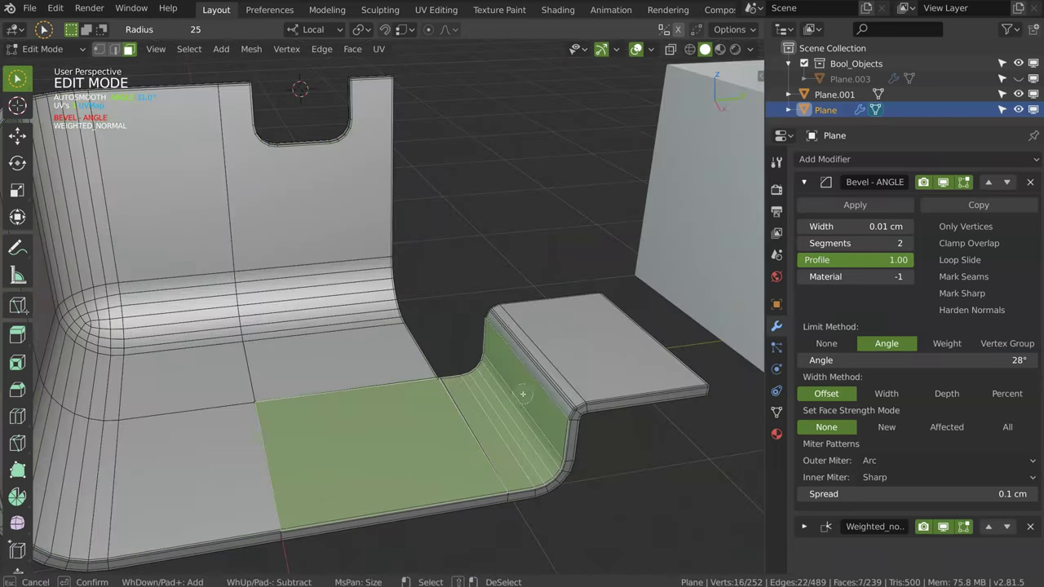
key(ctrl+i)
shift+drag(497, 440, 578, 343)
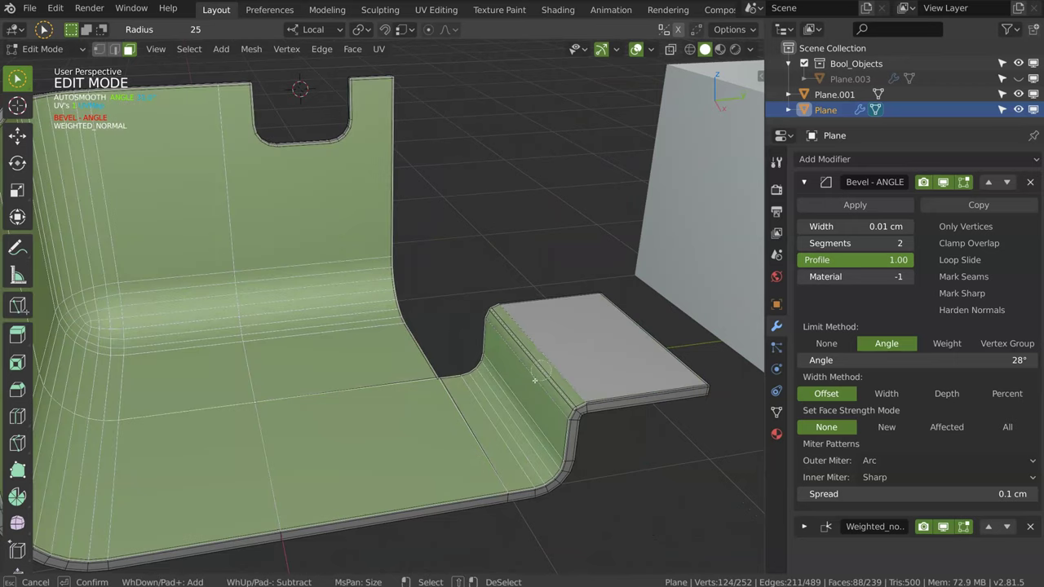
middle_drag(577, 343, 536, 333)
mouse_move(426, 364)
middle_down()
mouse_move(552, 329)
mouse_move(405, 326)
mouse_move(413, 364)
middle_up()
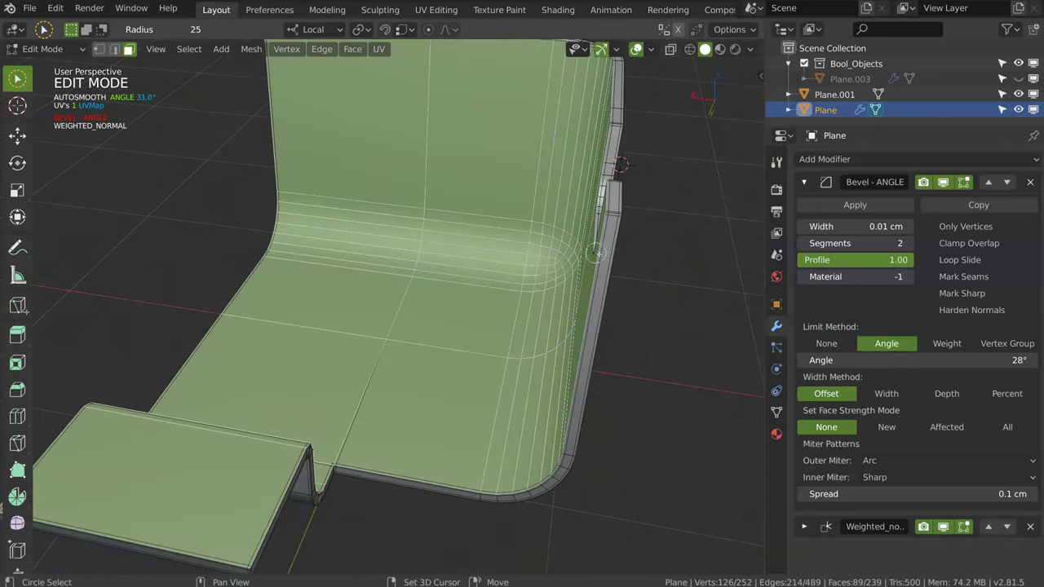
mouse_move(650, 221)
middle_down()
mouse_move(419, 148)
mouse_move(576, 208)
middle_up()
click(106, 257)
mouse_move(220, 257)
middle_down()
mouse_move(218, 292)
mouse_move(475, 285)
middle_up()
key(ctrl+z)
- Fatten the whole selection with Shrink/Fatten and return to Object Mode
key(w)
click(465, 285)
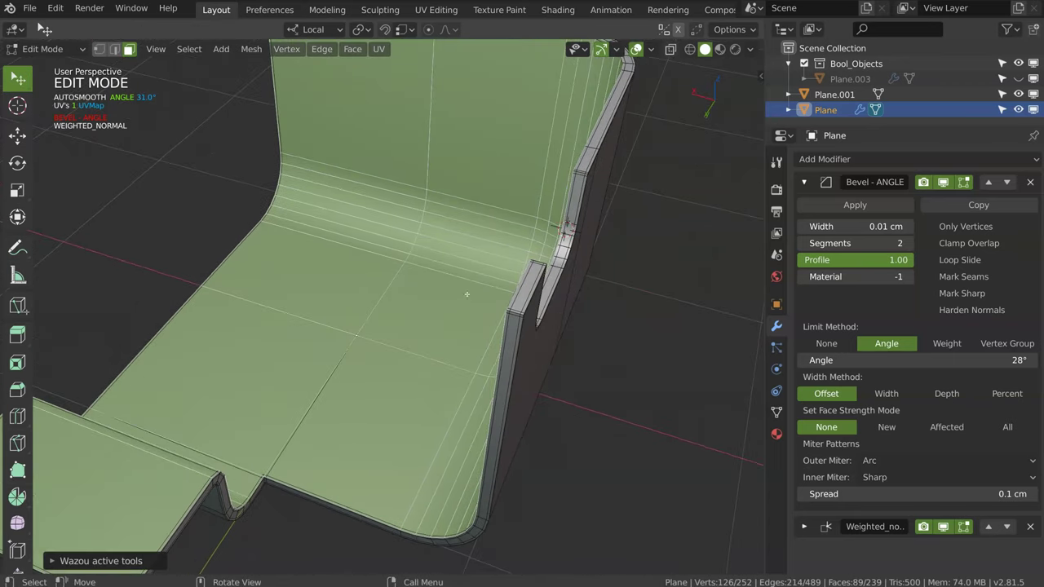
key(F3)
text(shrink)
click(593, 330)
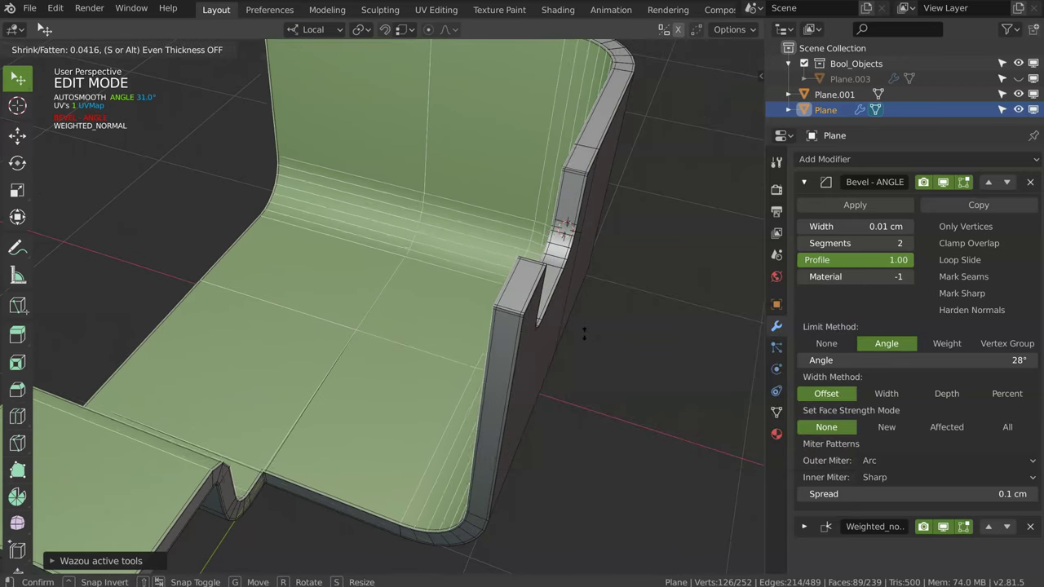
click(585, 333)
middle_drag(585, 333, 542, 279)
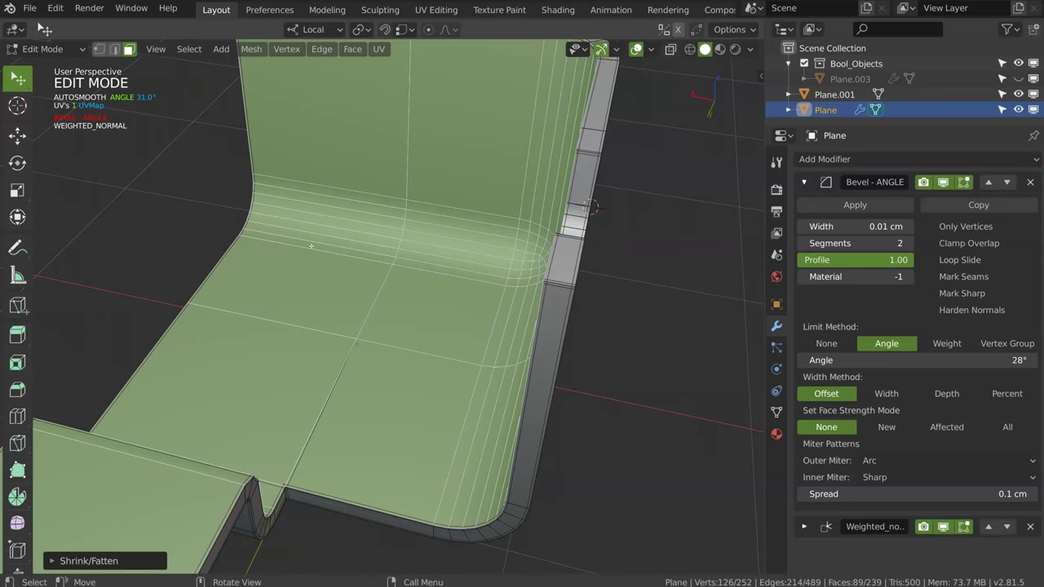
middle_drag(452, 220, 560, 224)
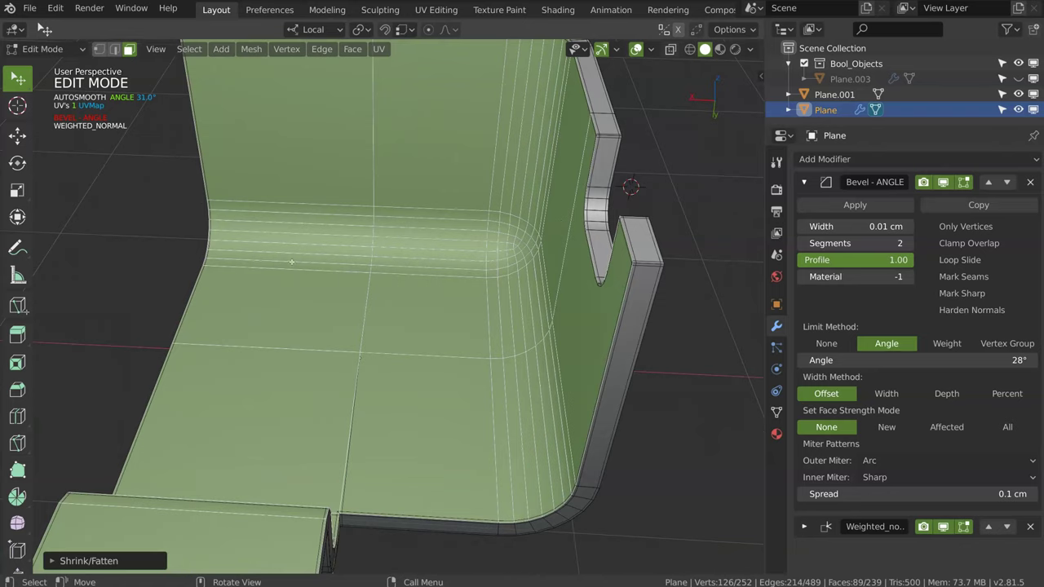
middle_drag(499, 240, 519, 157)
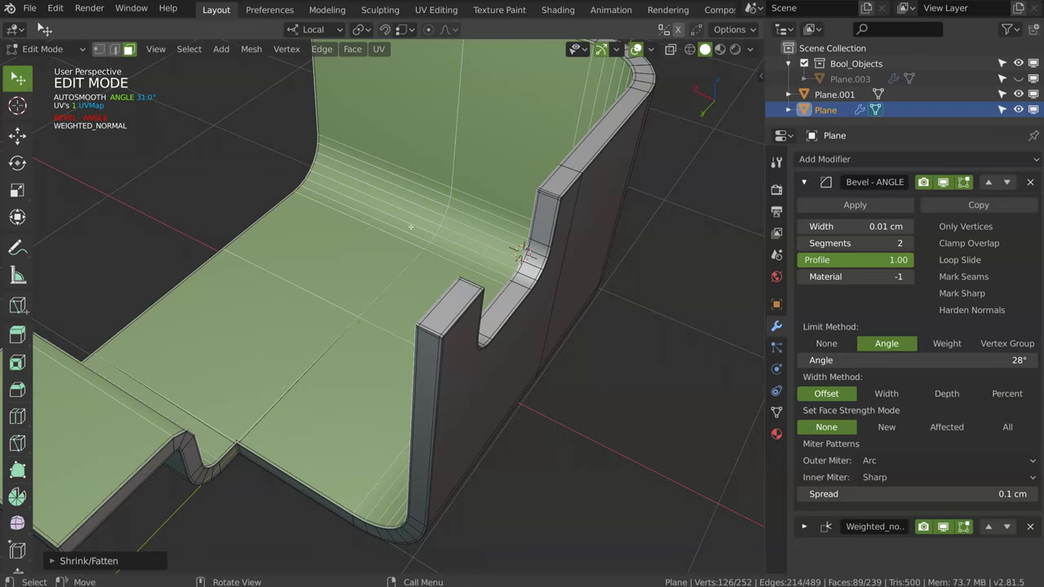
mouse_move(503, 242)
middle_down()
mouse_move(407, 246)
mouse_move(478, 286)
middle_up()
key(Tab)
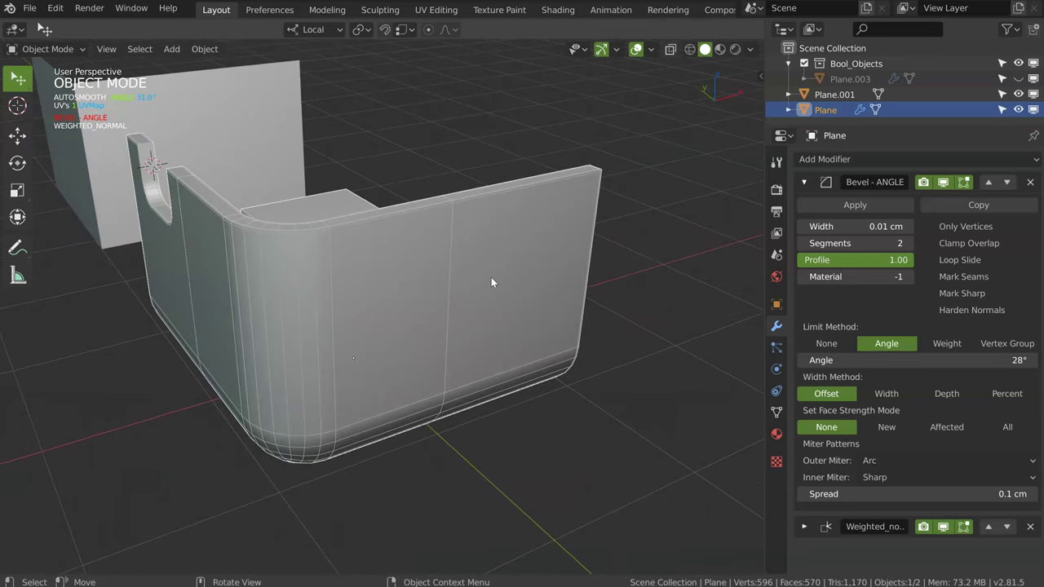
- Draw a rectangular panel on the outer wall with the Boolean cutter and offset it outward
key(q)
click(350, 291)
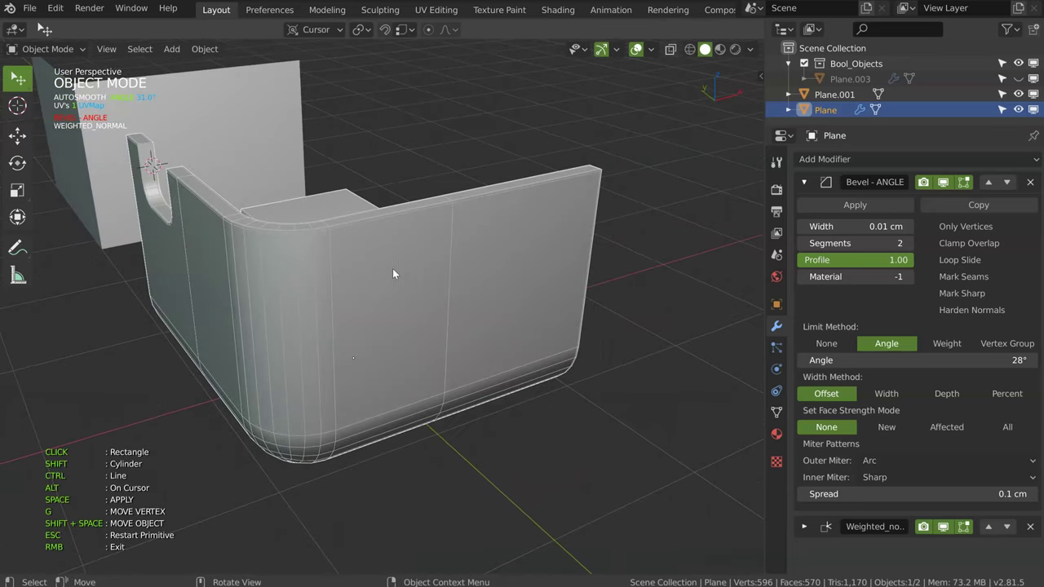
click(381, 268)
click(507, 323)
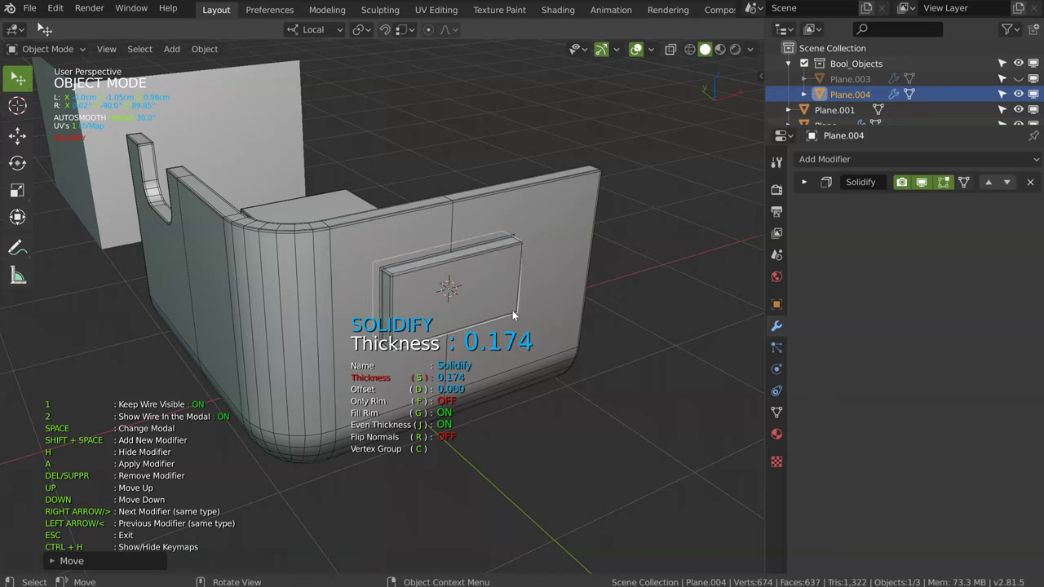
key(d)
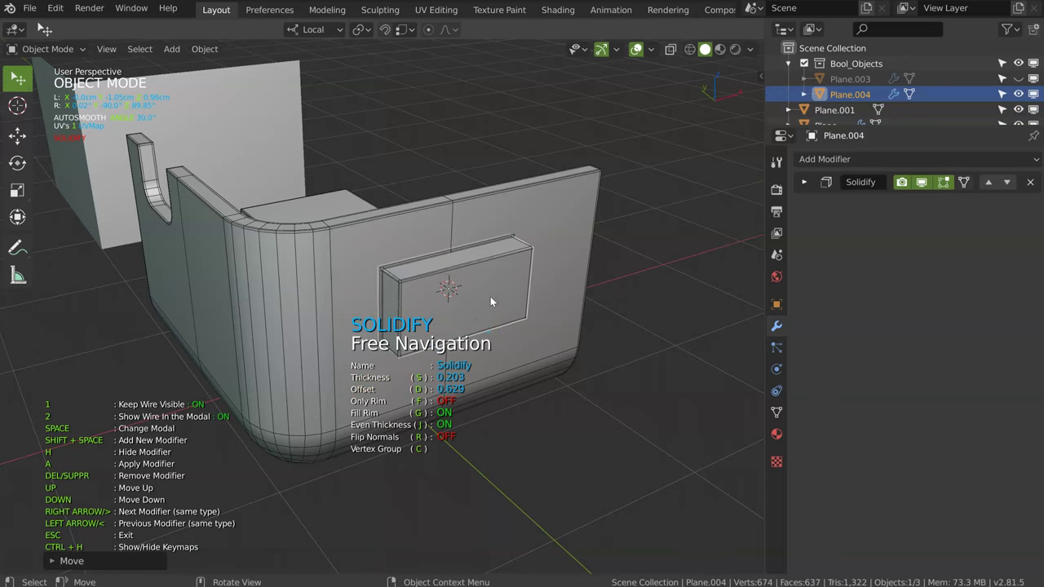
scroll(490, 296, up, 2)
- Add a 3-segment Bevel modifier to round the panel's corners
key(shift+space)
click(600, 274)
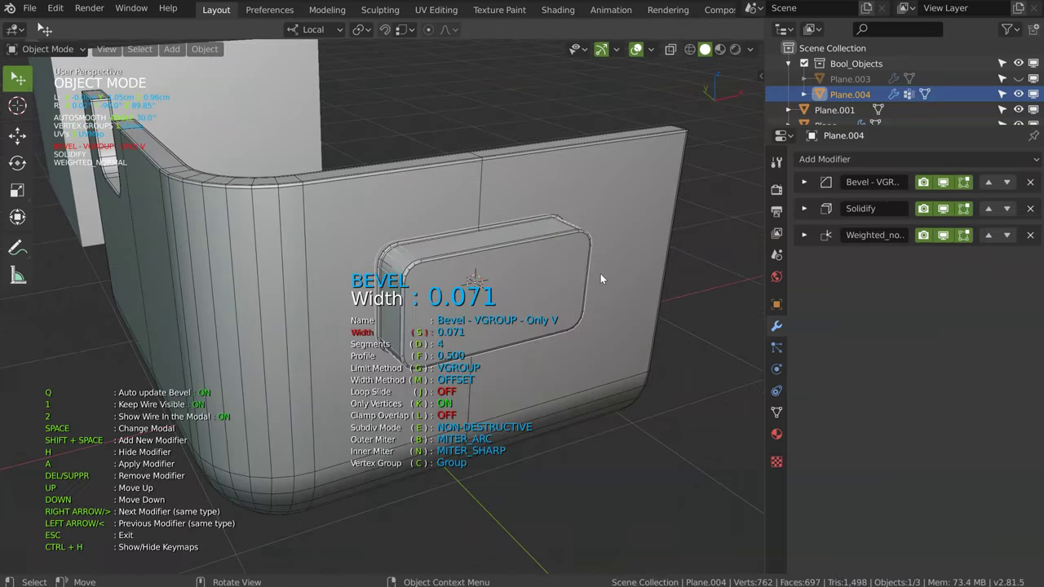
key(d)
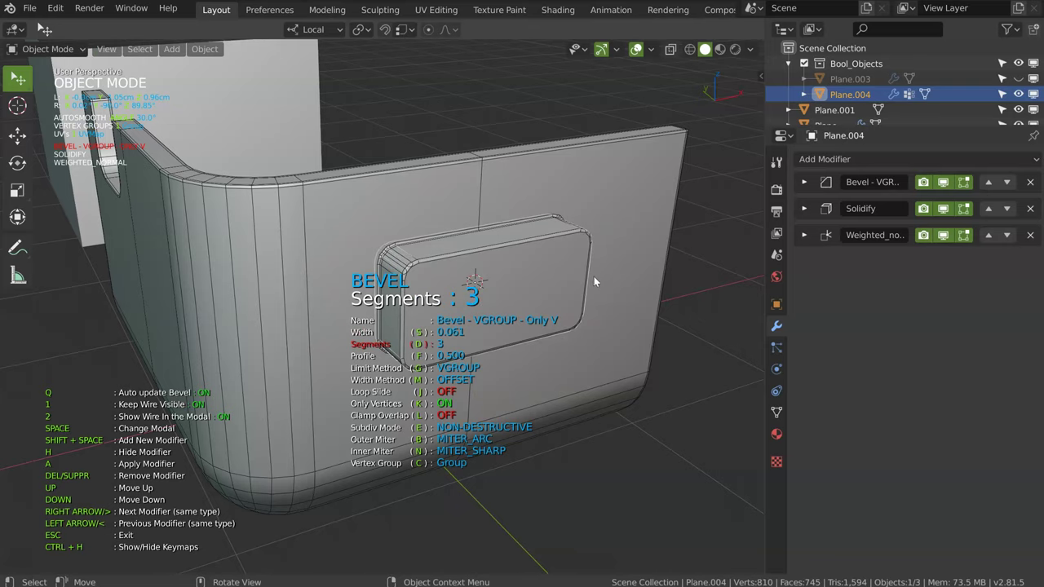
mouse_move(606, 276)
middle_down()
mouse_move(508, 268)
mouse_move(481, 245)
mouse_move(458, 251)
mouse_move(361, 197)
middle_up()
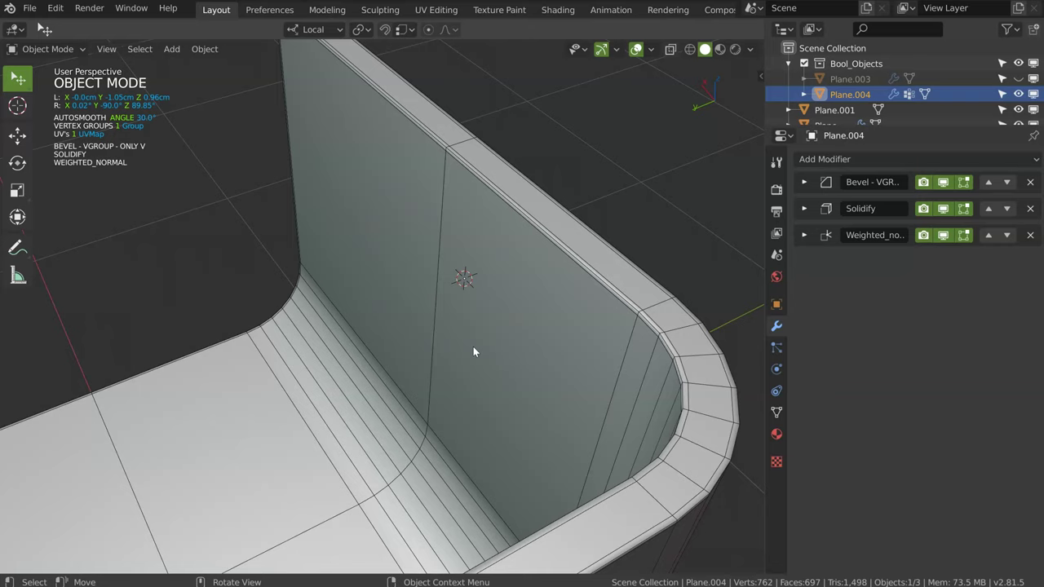
mouse_move(499, 277)
middle_down()
mouse_move(463, 262)
mouse_move(407, 208)
middle_up()
- Toggle the panel into Edit Mode and back to Object Mode, then view it from above
key(ctrl+Tab)
click(470, 222)
key(ctrl+Tab)
click(411, 271)
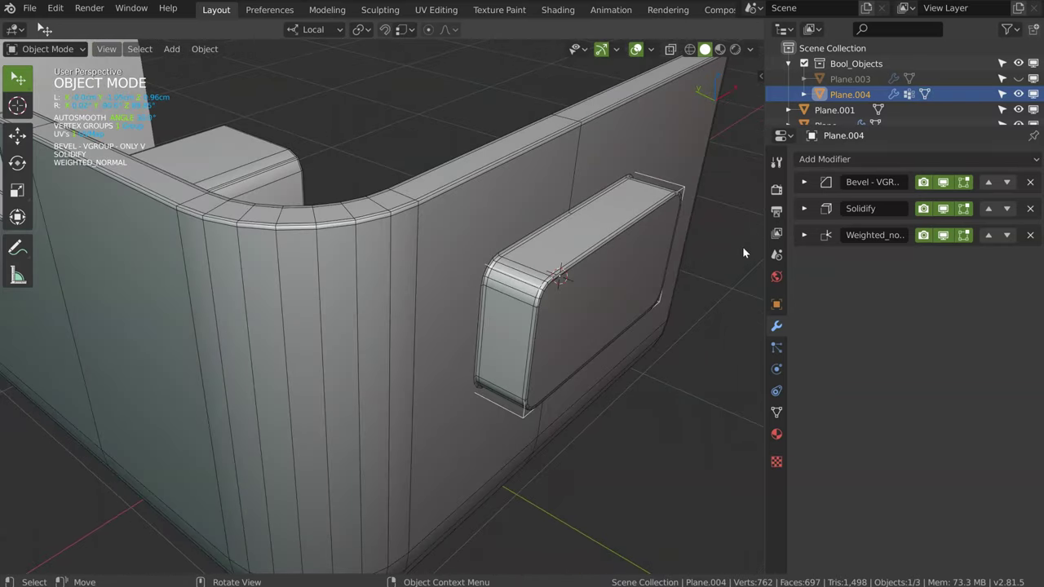
mouse_move(507, 291)
middle_down()
mouse_move(460, 281)
mouse_move(522, 277)
mouse_move(544, 337)
mouse_move(483, 287)
mouse_move(458, 216)
middle_up()
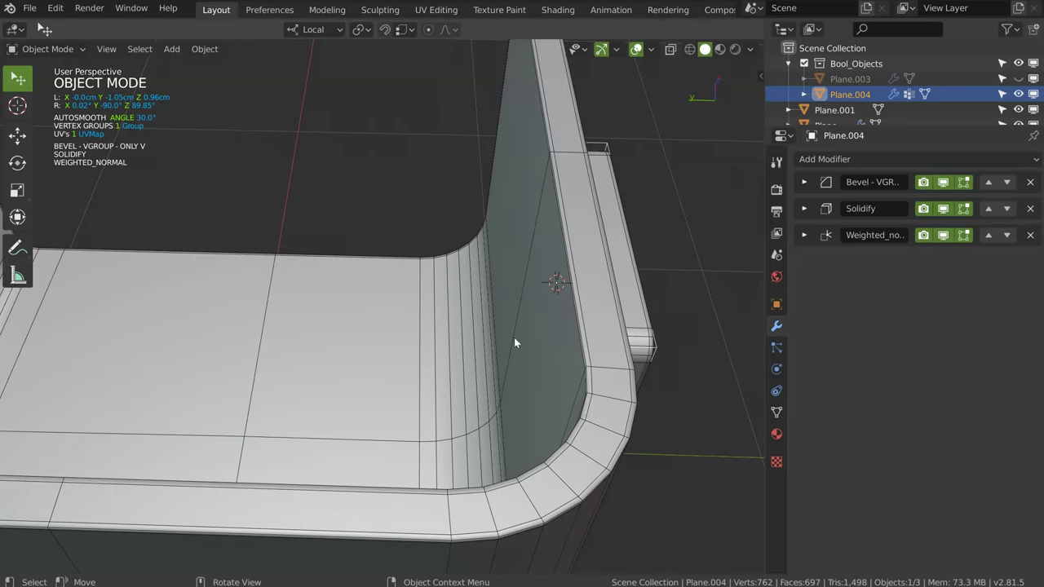
- Review Plane.004's vertex-group Bevel and Weighted Normal modifier settings
scroll(616, 231, down, 4)
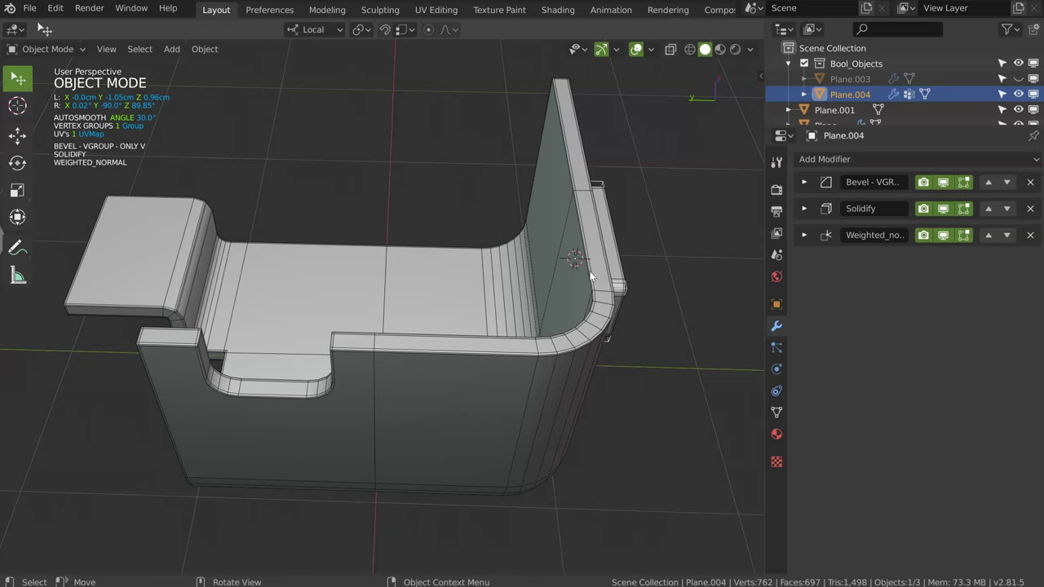
mouse_move(394, 246)
middle_down()
mouse_move(323, 354)
mouse_move(424, 279)
mouse_move(449, 288)
mouse_move(413, 280)
middle_up()
scroll(323, 354, up, 5)
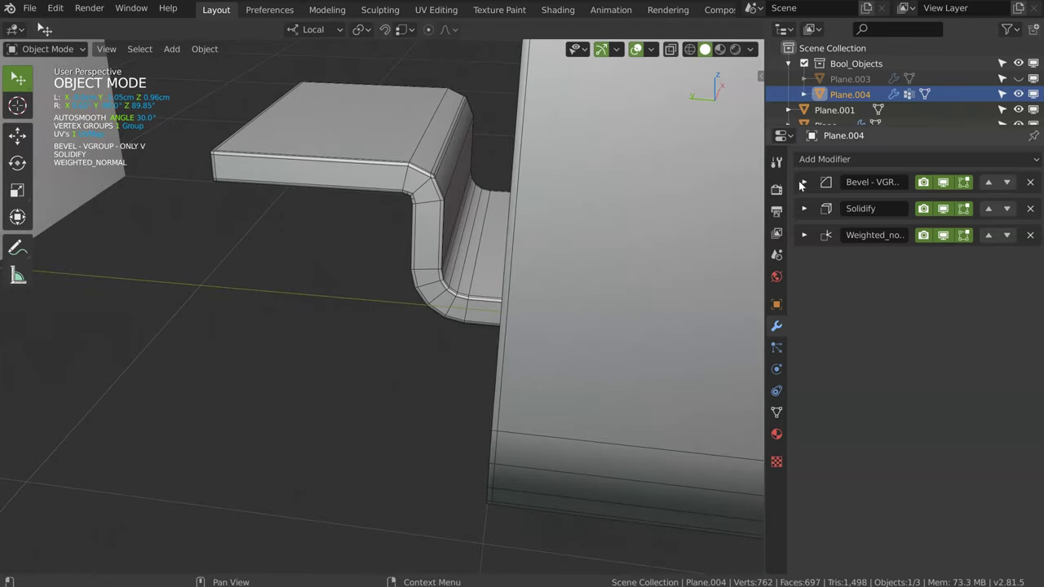
click(803, 183)
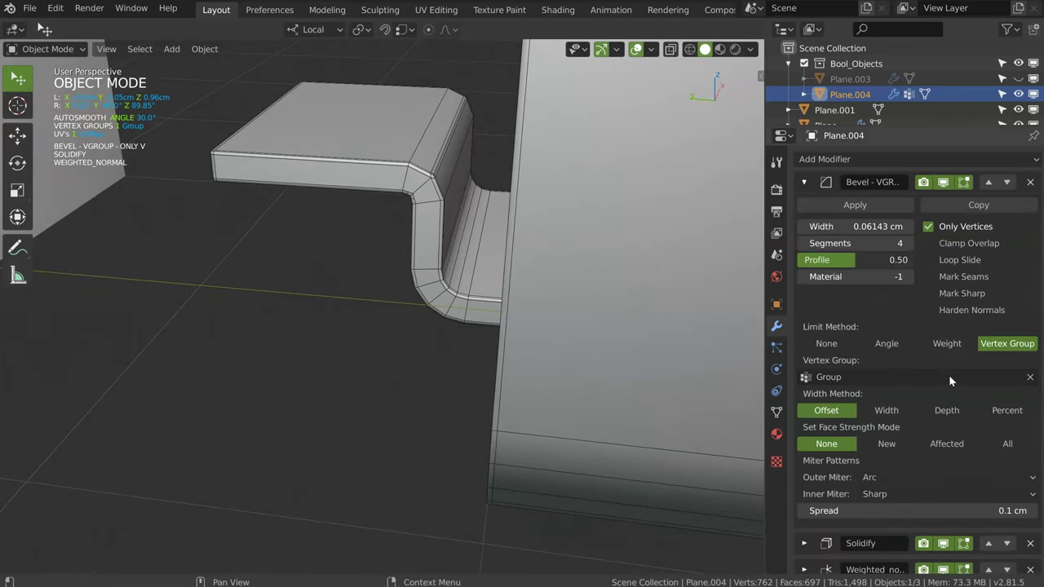
click(803, 181)
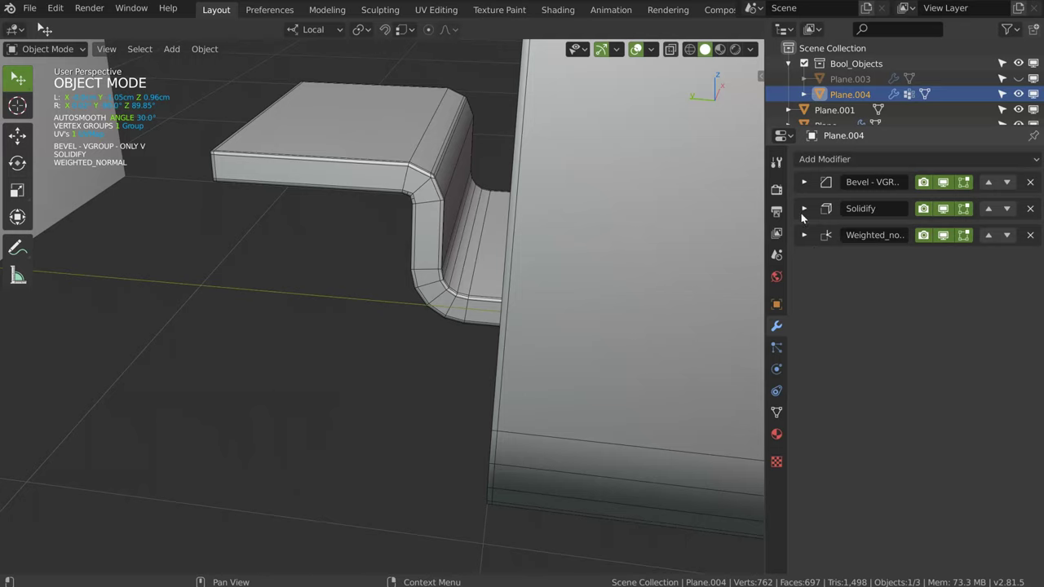
click(803, 235)
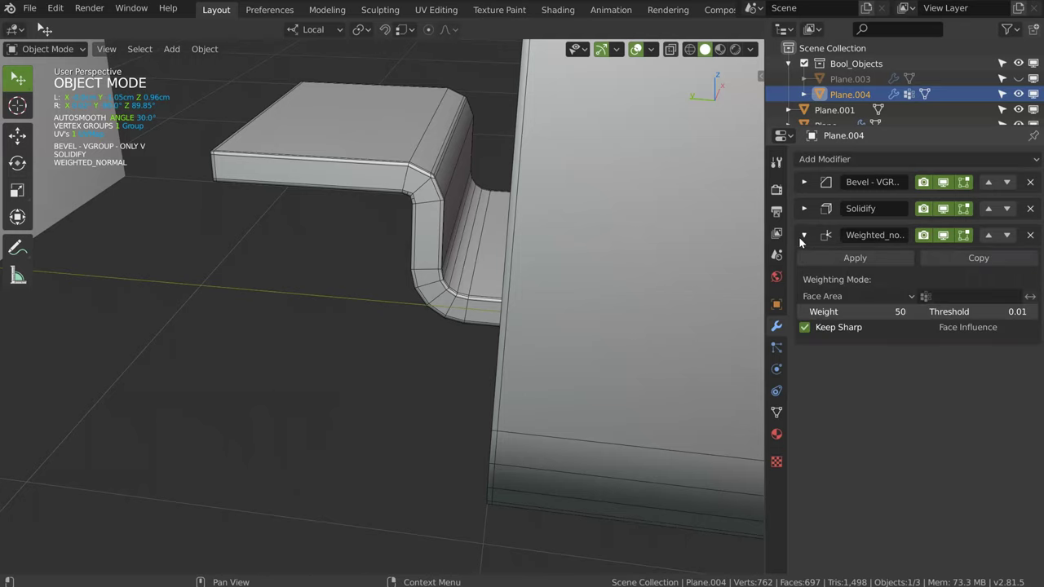
- Select the Plane object and show its Bevel - ANGLE modifier settings
click(442, 223)
click(803, 209)
click(804, 209)
- Raise the Plane's bevel Angle limit from 28° to 49°, then to 63°
drag(911, 388, 951, 388)
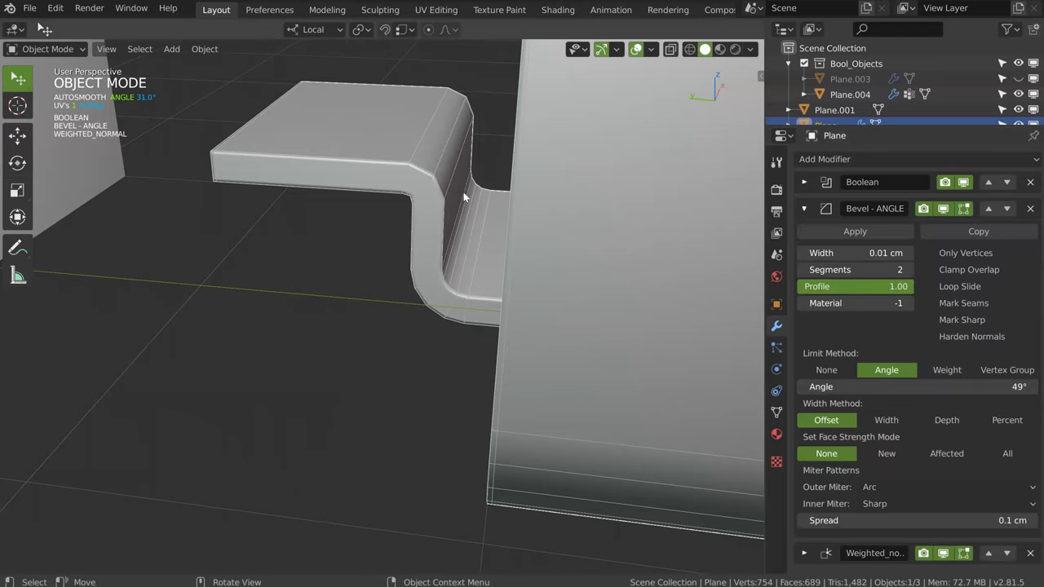
middle_drag(464, 192, 464, 230)
scroll(466, 166, up, 3)
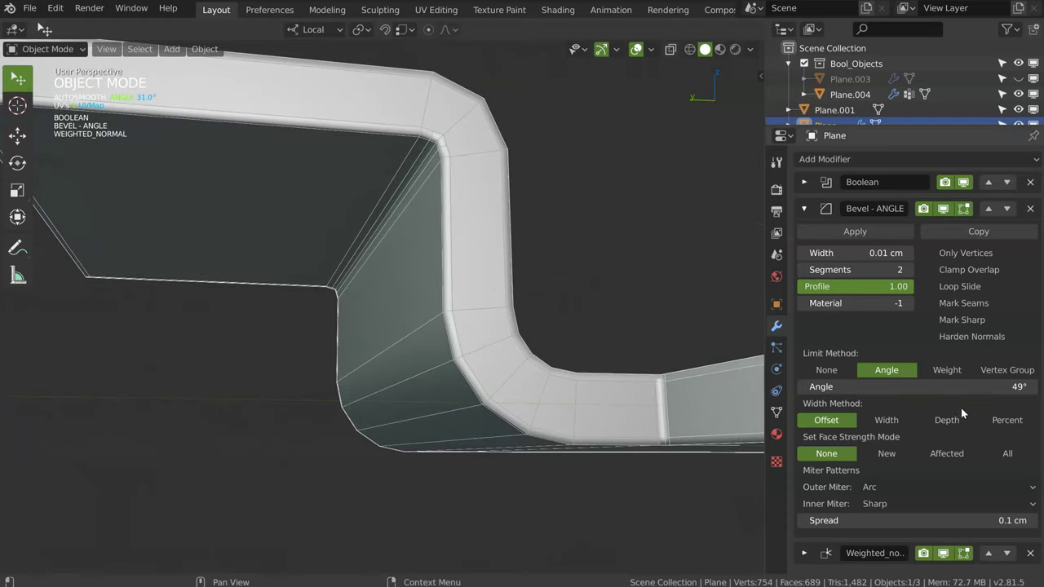
drag(961, 387, 987, 387)
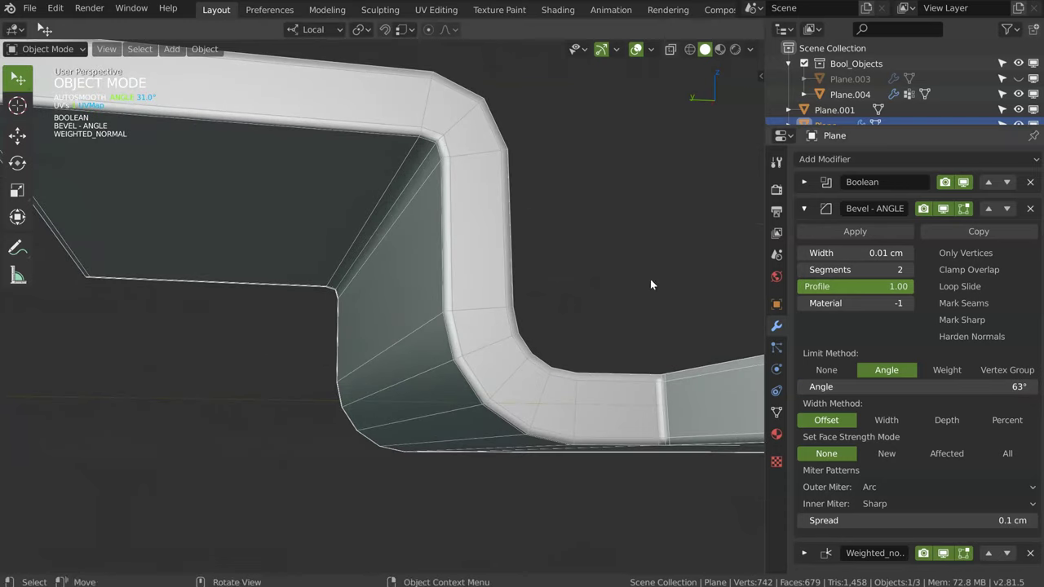
scroll(651, 284, down, 3)
- Orbit around the bent part to check the 63° bevel result
mouse_move(535, 284)
middle_down()
mouse_move(527, 283)
mouse_move(538, 179)
middle_up()
mouse_move(519, 222)
middle_down()
mouse_move(513, 244)
mouse_move(501, 239)
middle_up()
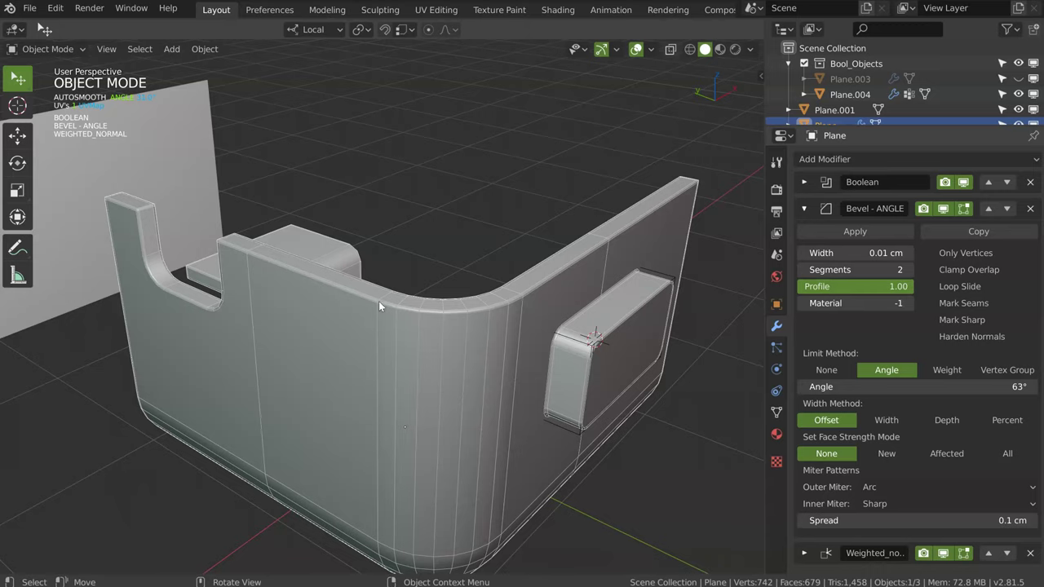
mouse_move(761, 236)
middle_down()
mouse_move(380, 294)
mouse_move(358, 235)
middle_up()
scroll(372, 194, up, 3)
mouse_move(371, 200)
middle_down()
mouse_move(340, 219)
mouse_move(300, 210)
middle_up()
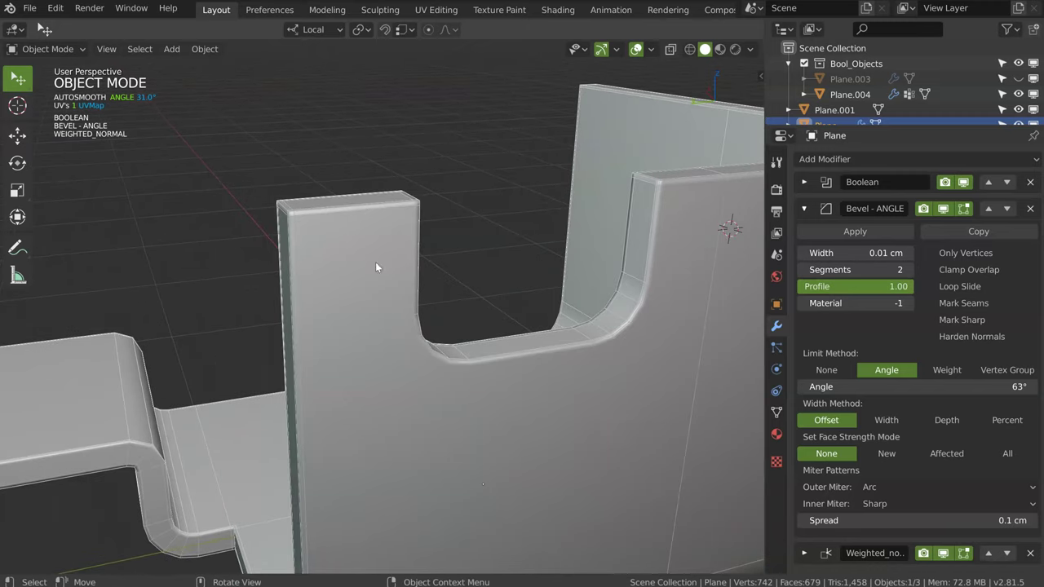
- Widen the Plane's angle bevel to about 0.016 through the Speedflow Bevel modal
key(shift+space)
click(494, 277)
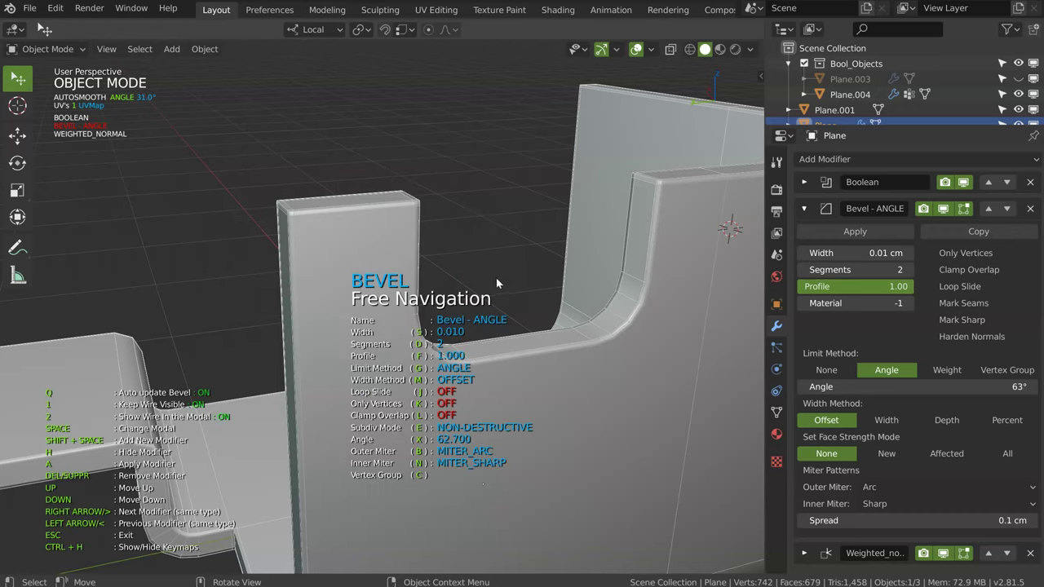
key(s)
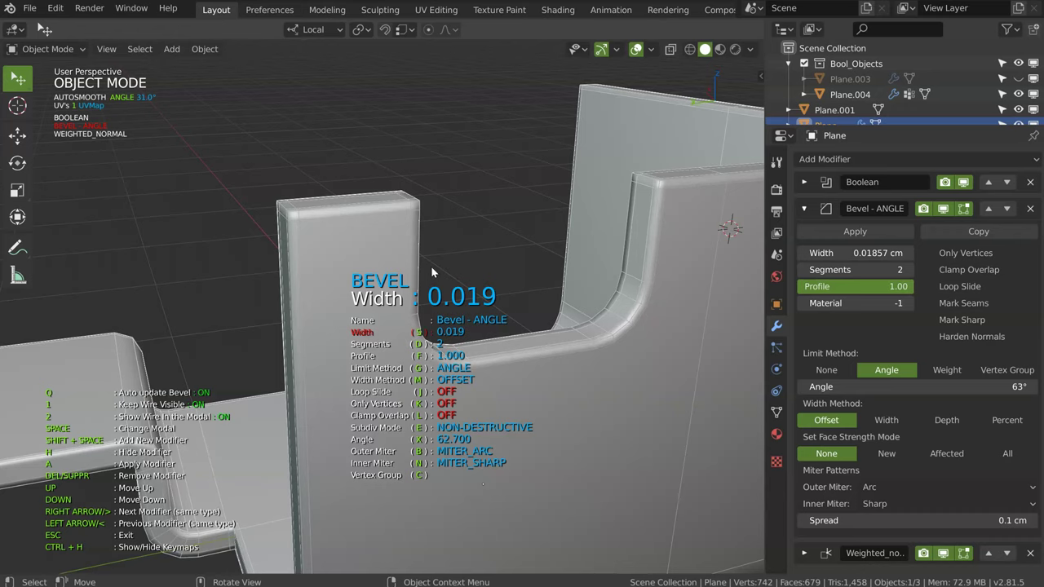
click(429, 265)
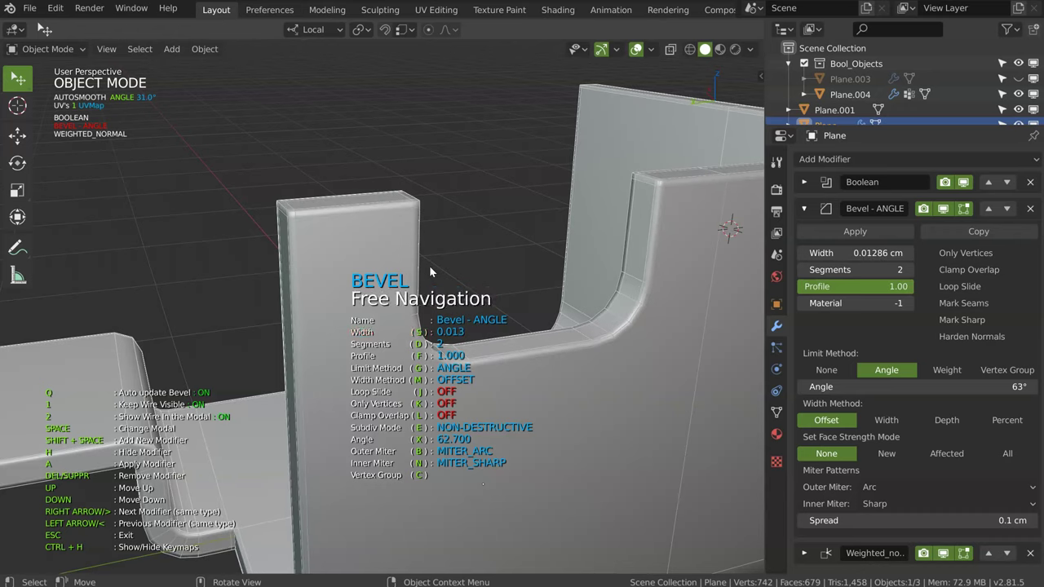
key(s)
click(750, 296)
key(Escape)
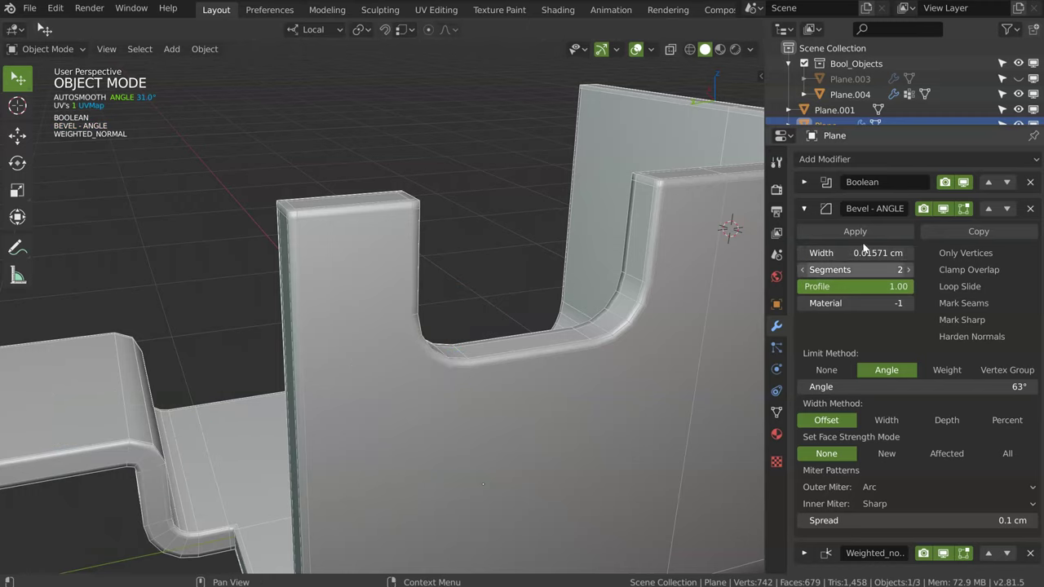
- Compare by zeroing the bevel width, then restore it to 0.01571 cm
key(BackSpace)
key(ctrl+z)
key(ctrl+shift+z)
key(ctrl+z)
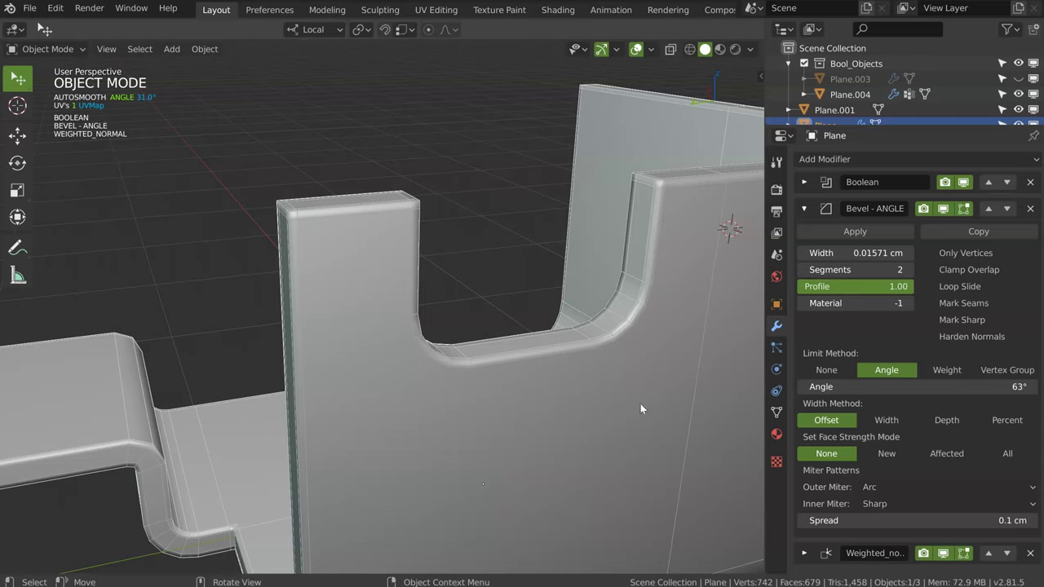
middle_drag(316, 253, 352, 341)
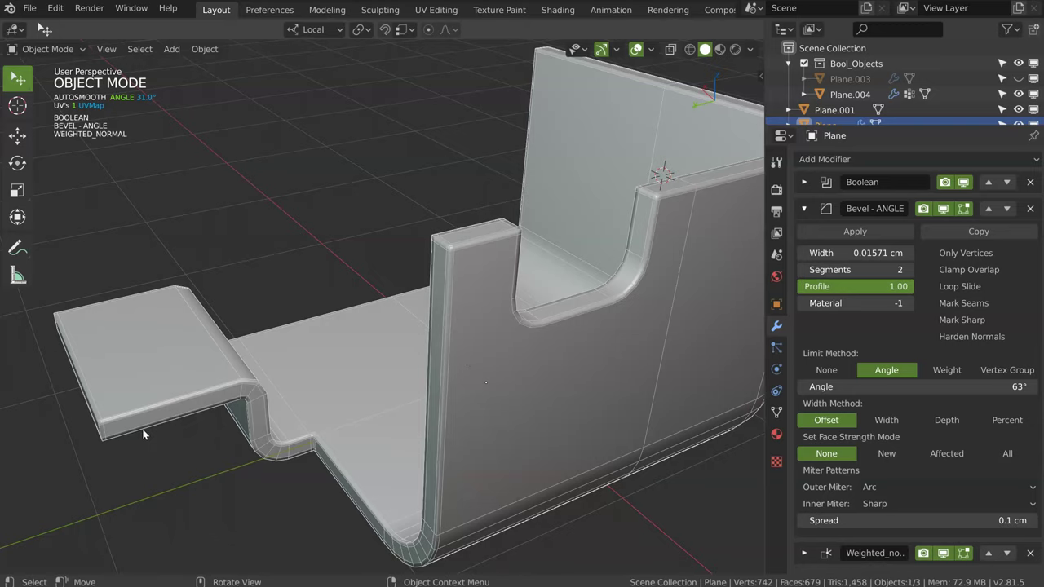
- Select an edge of Plane.001 in Edit Mode and add a weight-based bevel
mouse_move(553, 255)
middle_down()
mouse_move(327, 332)
mouse_move(451, 315)
middle_up()
click(451, 315)
middle_drag(469, 302, 456, 286)
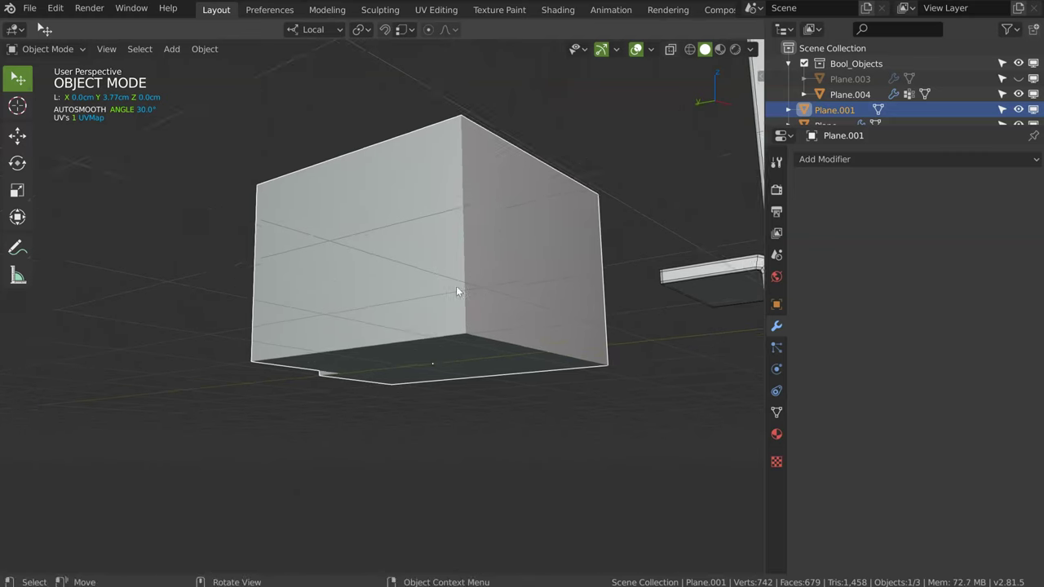
key(Tab)
click(452, 291)
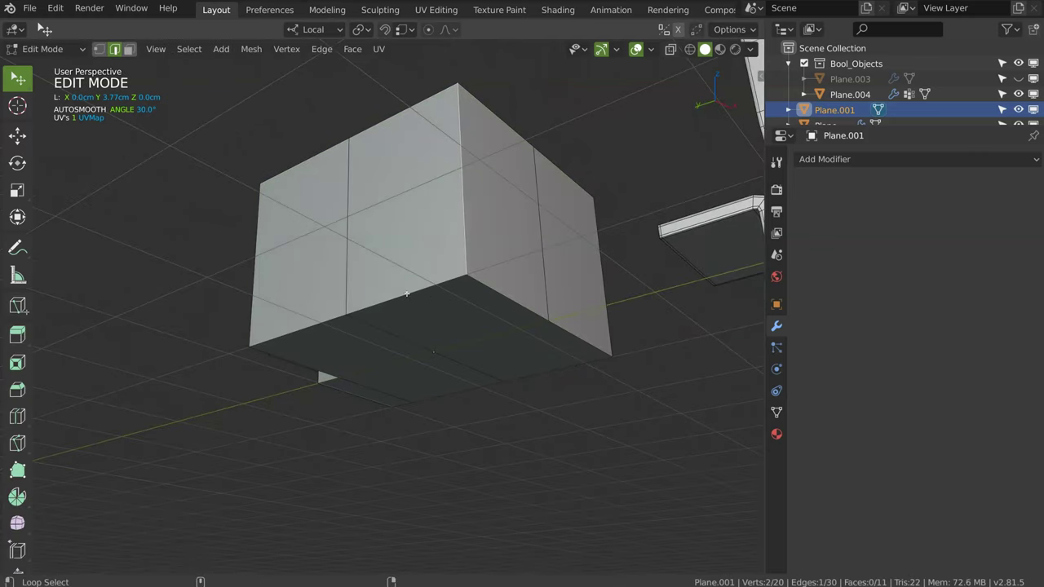
key(q)
click(540, 289)
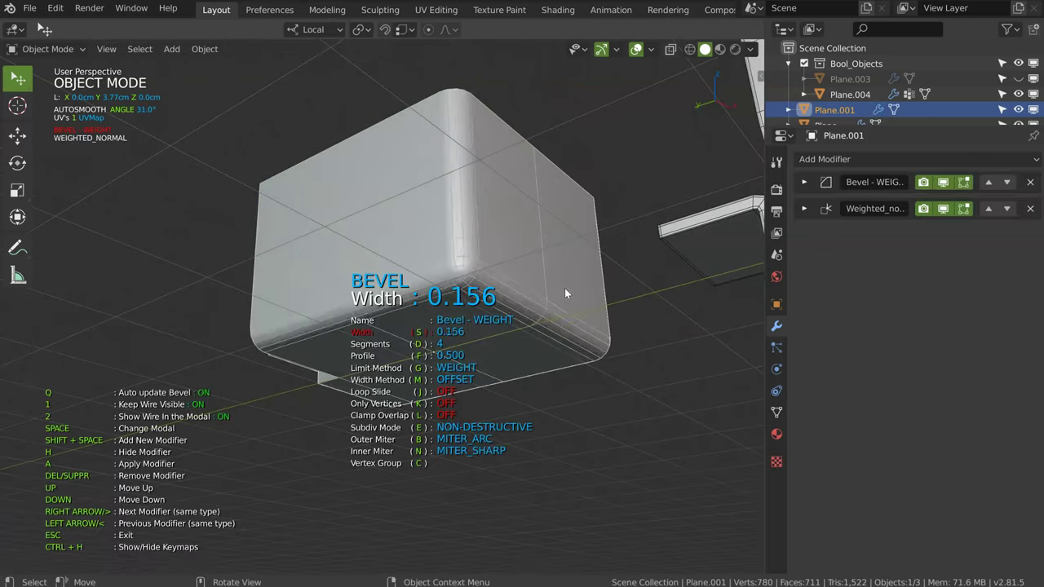
scroll(702, 292, down, 3)
scroll(693, 290, up, 1)
mouse_move(703, 292)
middle_down()
mouse_move(477, 263)
mouse_move(537, 275)
mouse_move(280, 365)
middle_up()
- Add two vertex-group bevels to Plane.001, the second using Group.001
key(Tab)
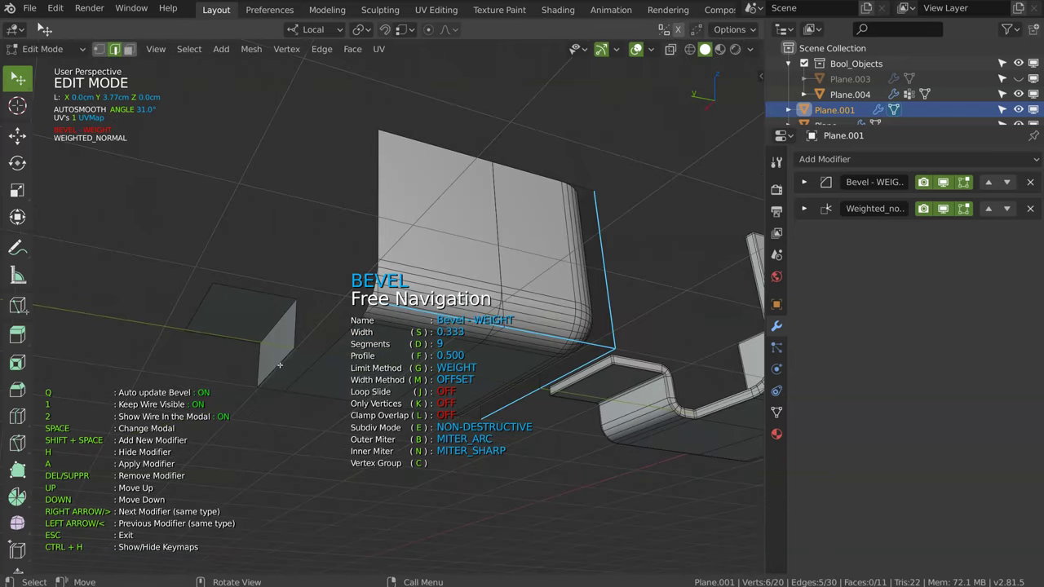
key(Tab)
key(Tab)
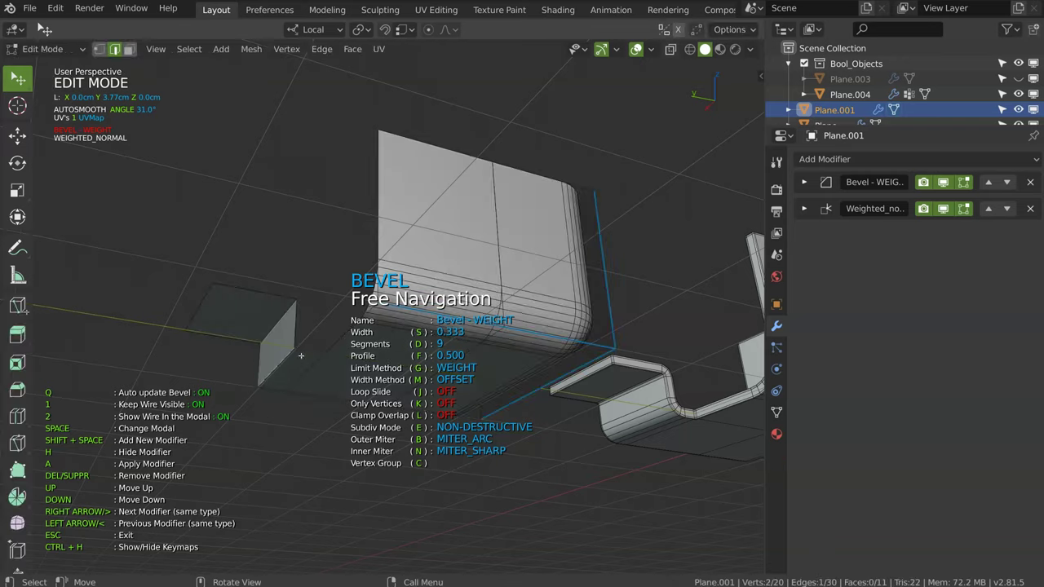
key(shift+space)
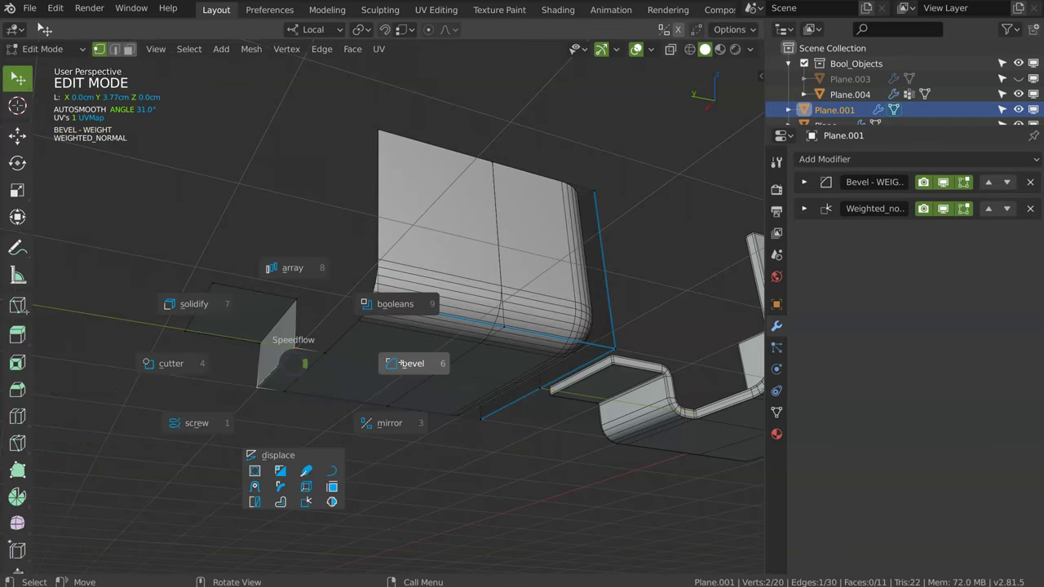
click(305, 365)
key(space)
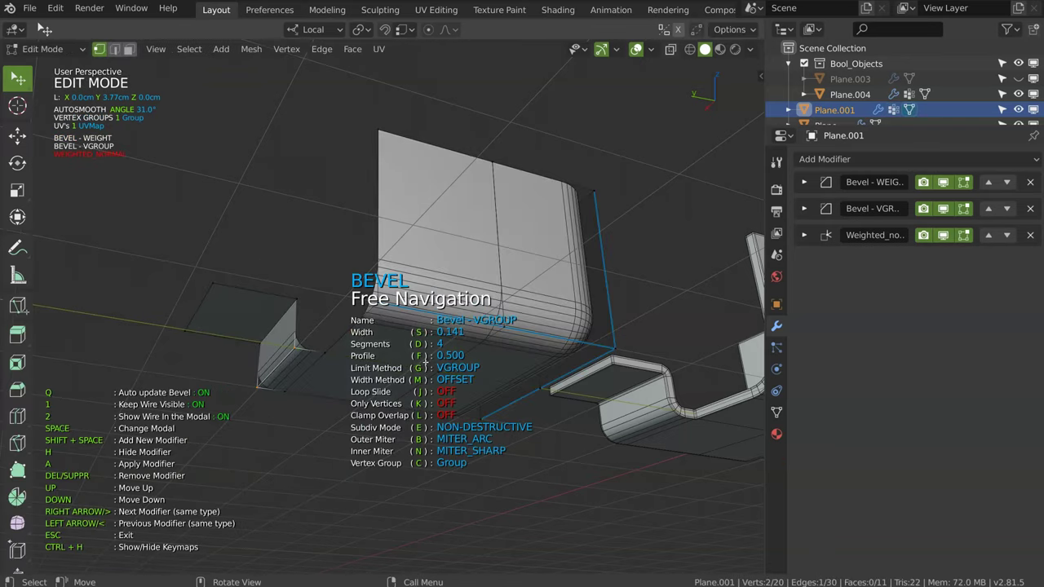
key(shift+space)
click(433, 316)
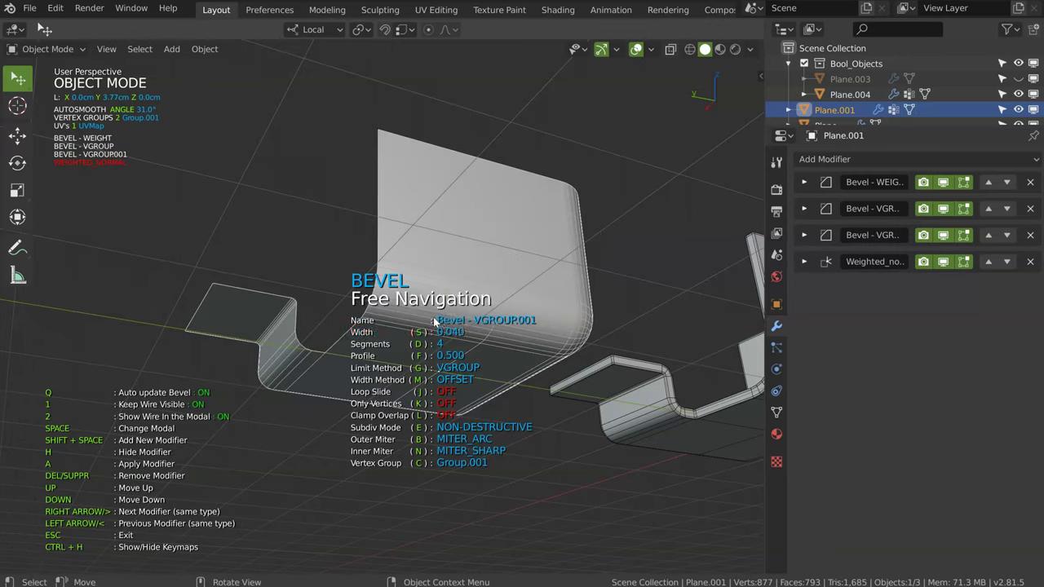
key(space)
- Set the Group.001 bevel to 2 segments and 0.050 width
mouse_move(453, 319)
middle_down()
mouse_move(398, 350)
mouse_move(462, 242)
mouse_move(408, 261)
mouse_move(435, 267)
middle_up()
scroll(393, 258, up, 4)
key(d)
key(s)
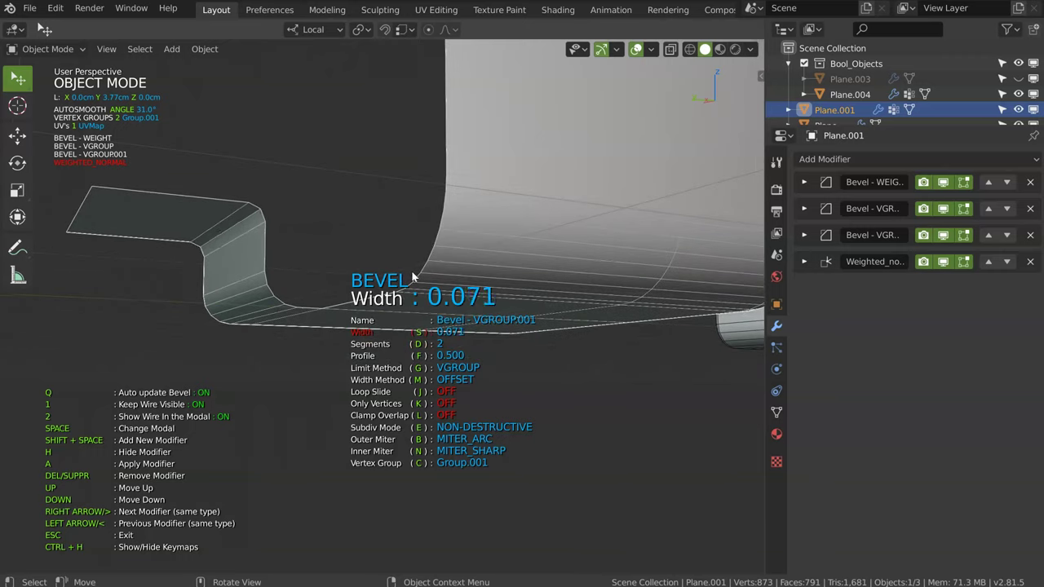
click(407, 279)
mouse_move(407, 279)
middle_down()
mouse_move(453, 279)
mouse_move(505, 143)
middle_up()
- Add a Solidify modifier to the wall with 0.049 thickness
key(shift+space)
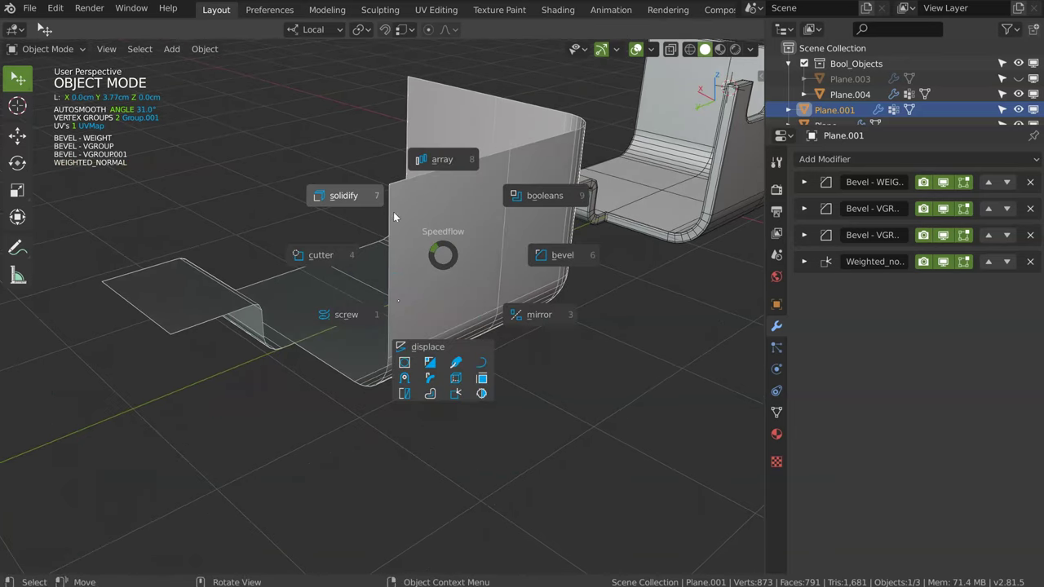
click(364, 192)
key(d)
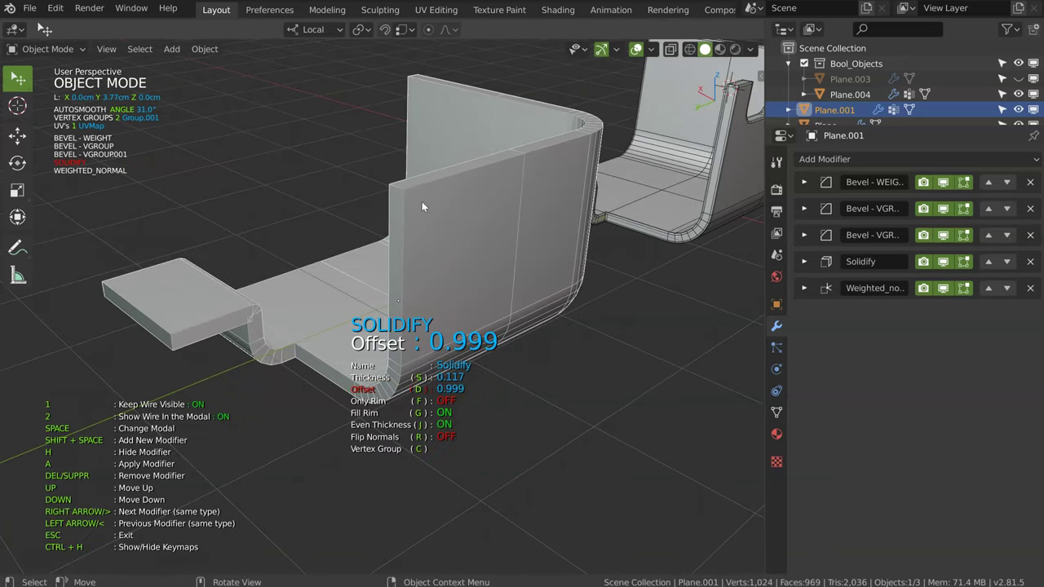
key(s)
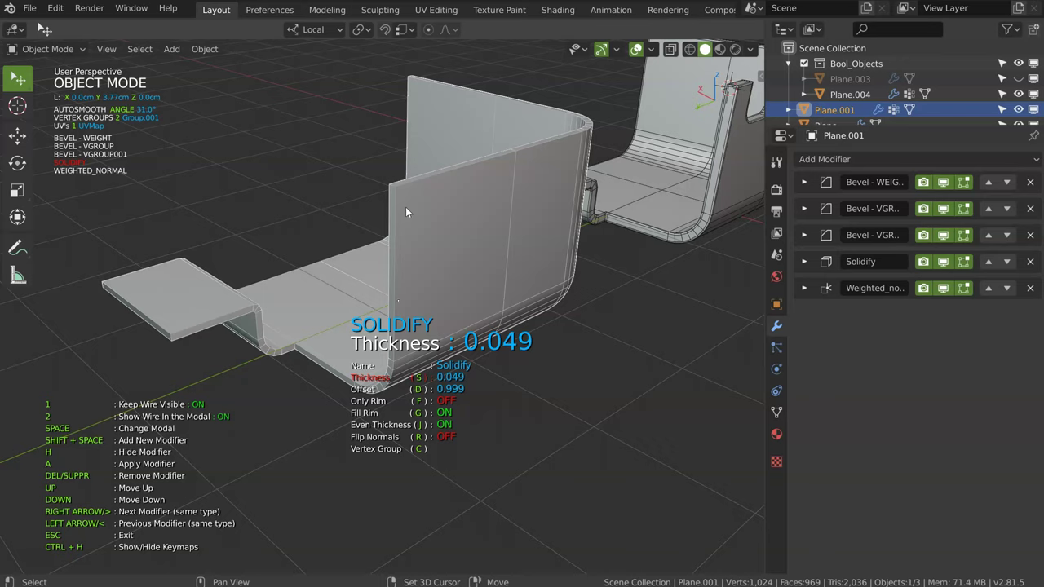
click(406, 208)
mouse_move(406, 208)
middle_down()
mouse_move(461, 228)
mouse_move(420, 241)
middle_up()
- Add an angle-based bevel to the wall and bring it to 2 segments
key(shift+space)
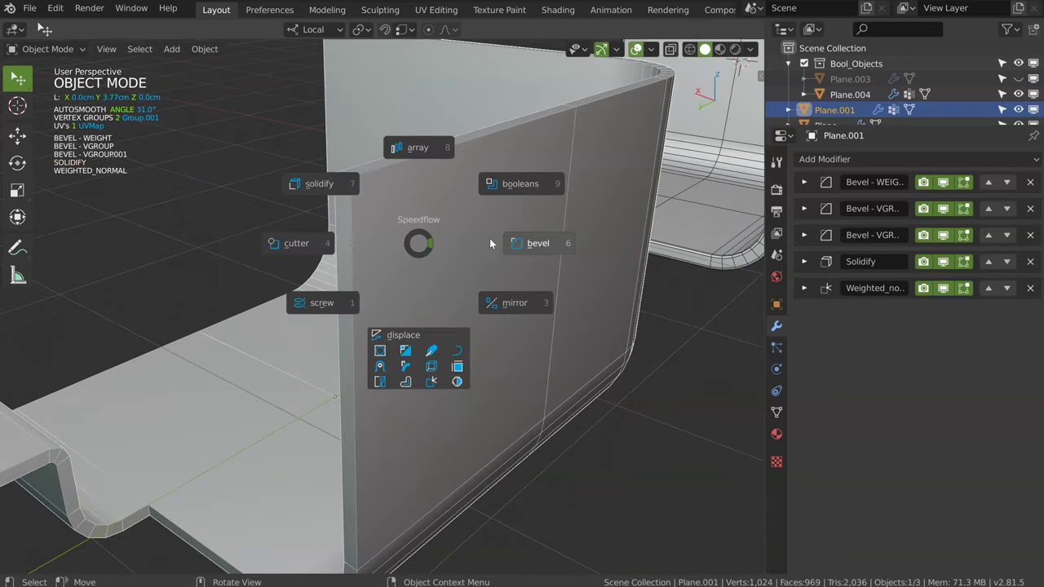
click(534, 244)
click(526, 252)
key(d)
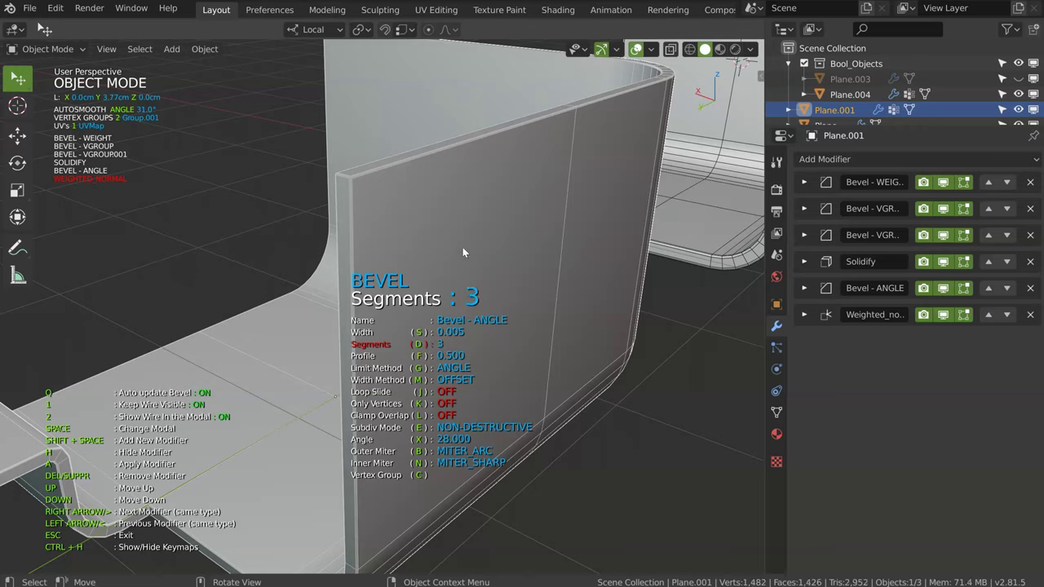
scroll(388, 258, down, 1)
key(f)
click(717, 259)
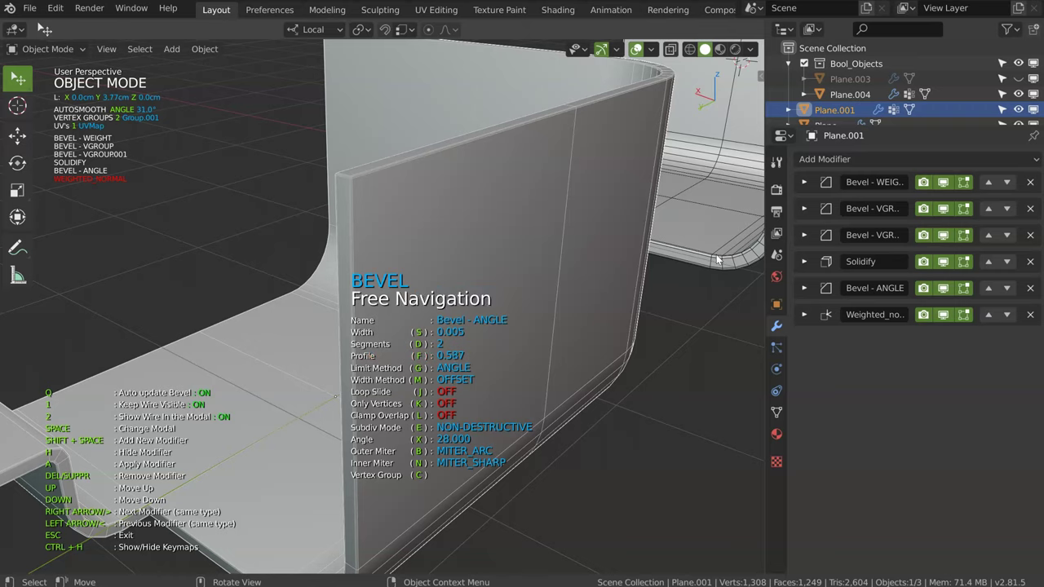
- Set the angle bevel's profile to 1.000 and widen it to 0.007
key(f)
click(501, 240)
key(f)
click(726, 222)
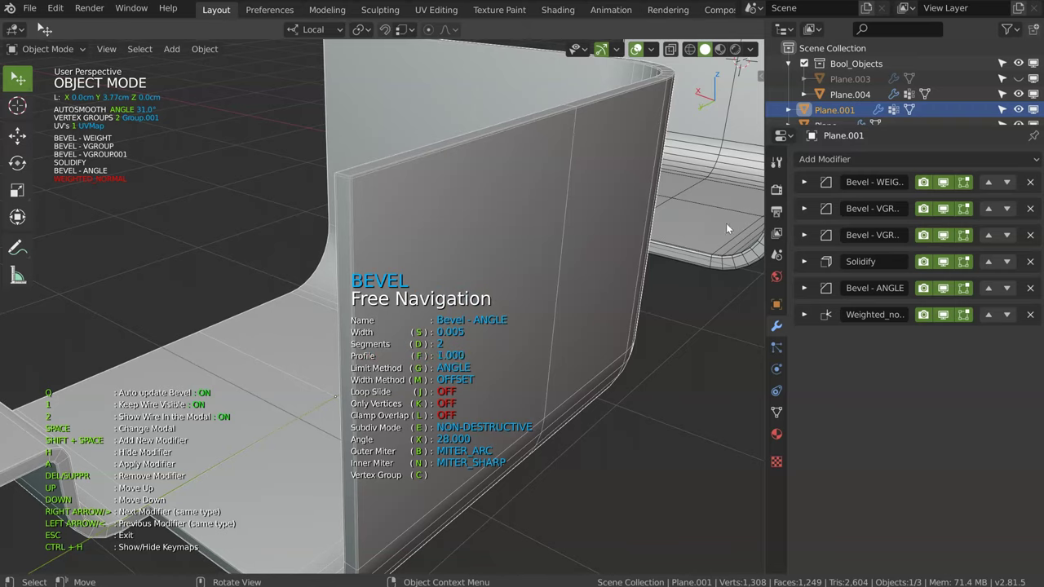
key(s)
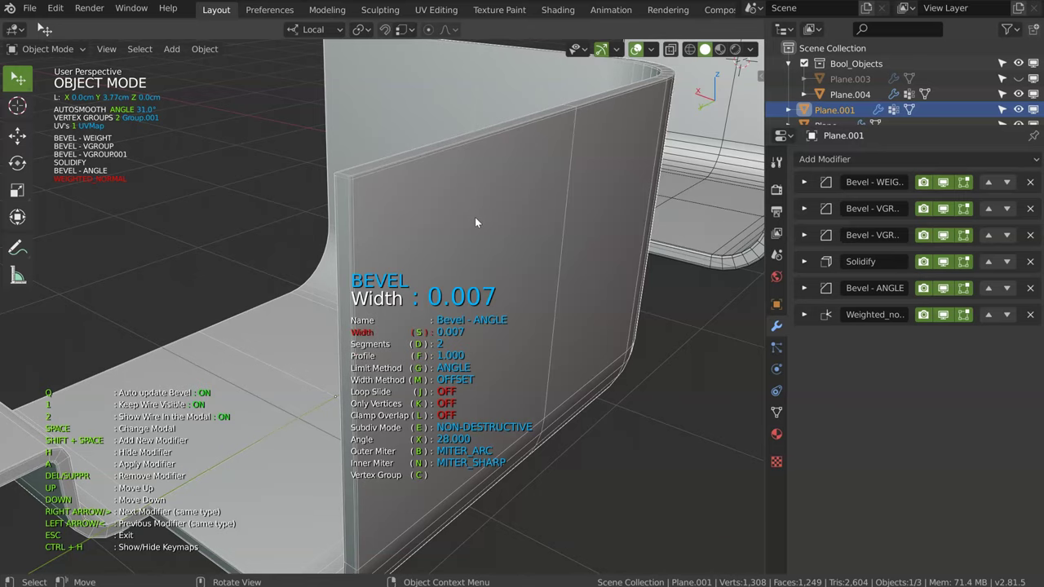
click(486, 218)
mouse_move(472, 223)
middle_down()
mouse_move(416, 190)
mouse_move(427, 239)
middle_up()
- Draw a rectangular cutter at the wall's top and give it a bevel
key(alt+q)
click(305, 234)
drag(338, 290, 456, 173)
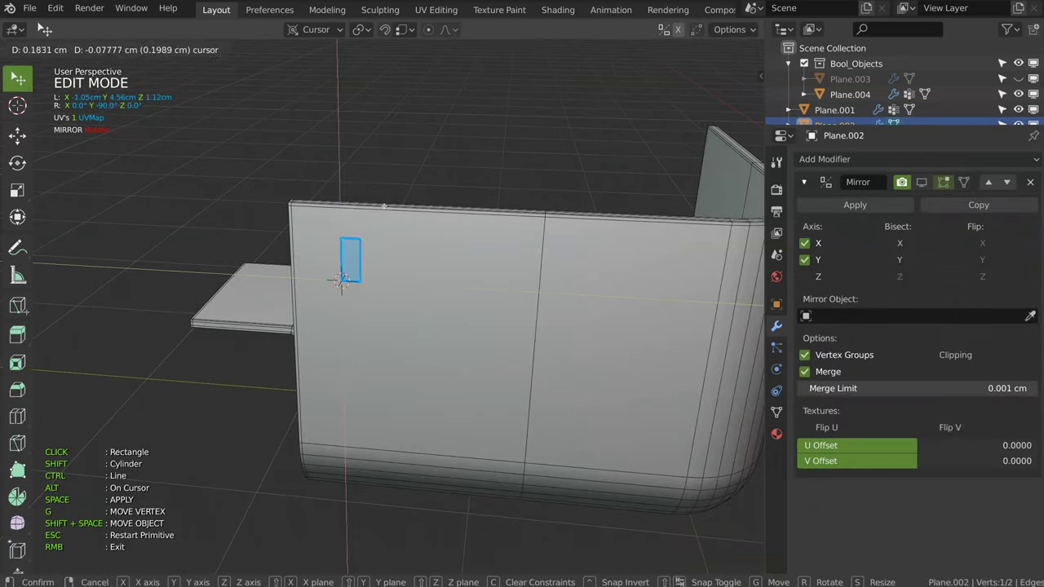
middle_drag(418, 244, 461, 245)
key(shift+space)
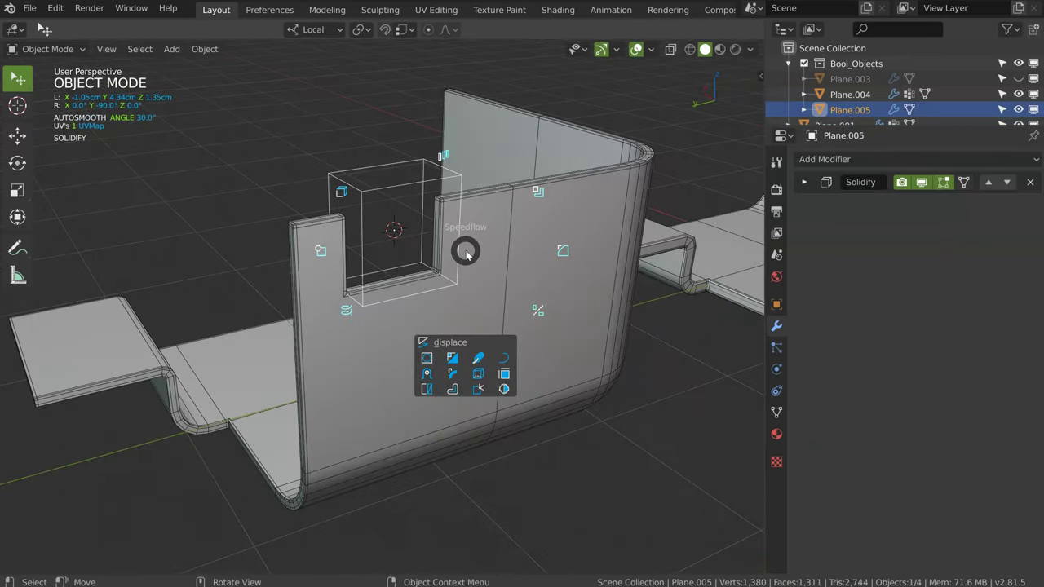
click(582, 247)
scroll(588, 260, up, 3)
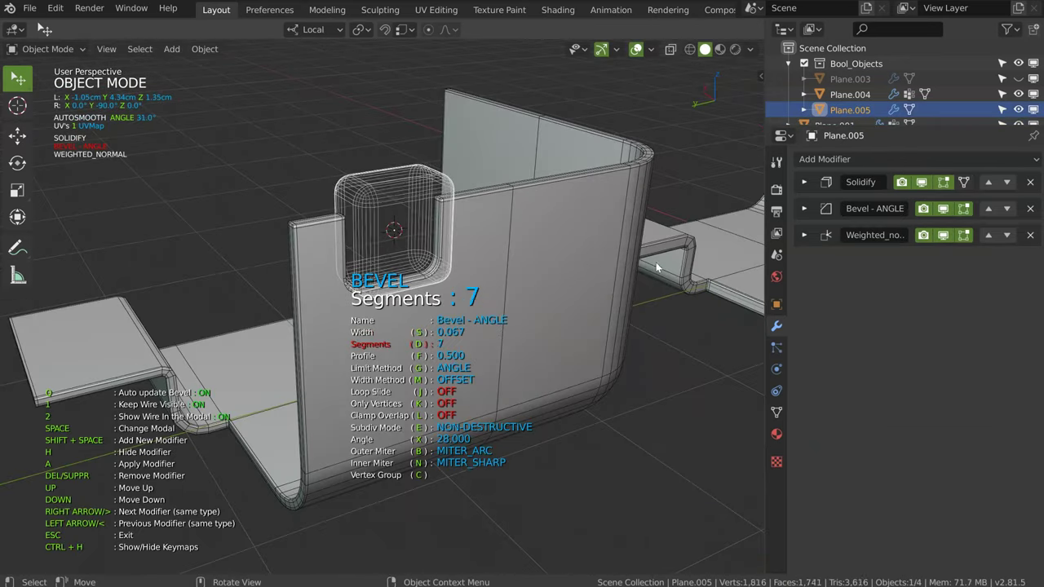
- Scale the cutter's mesh along local X to narrow the notch
key(Tab)
key(s)
key(x)
key(x)
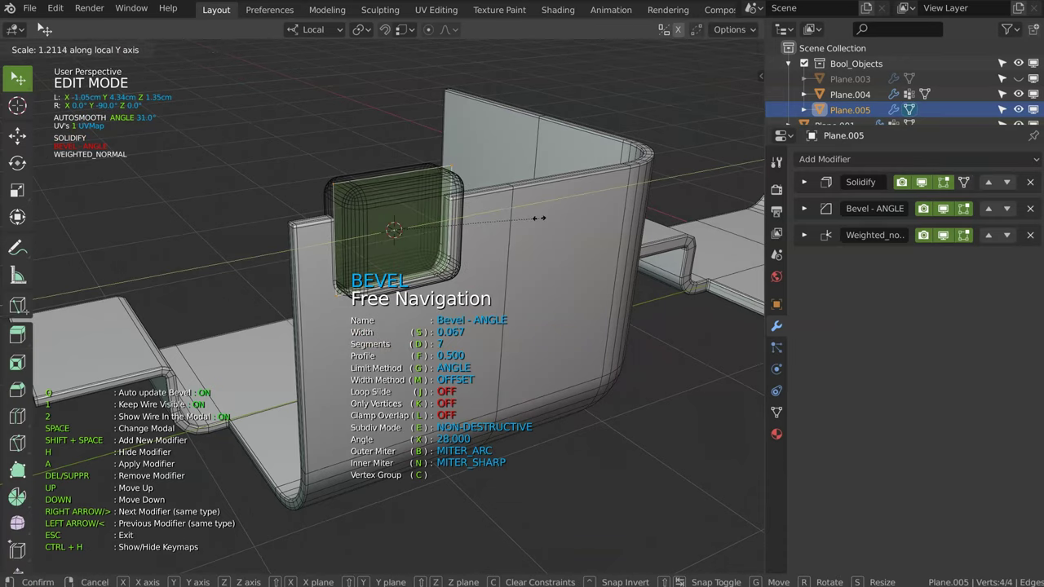
click(496, 257)
key(Tab)
key(Escape)
- Select the U-shaped wall and draw a second rectangular cutter on it
mouse_move(551, 260)
middle_down()
mouse_move(358, 157)
mouse_move(508, 264)
middle_up()
click(509, 264)
key(shift+space)
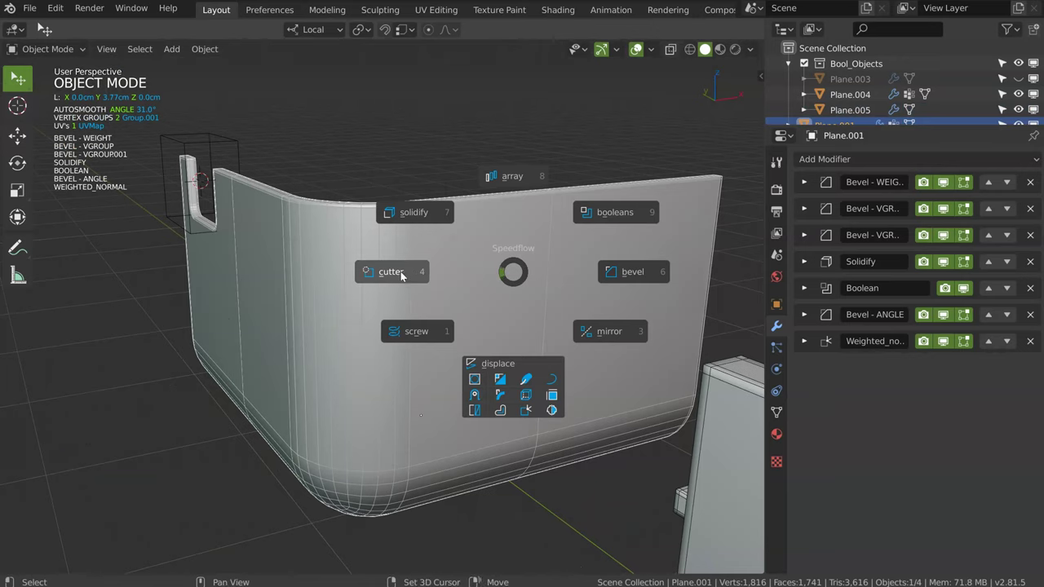
click(401, 275)
drag(464, 258, 631, 324)
- Add a bevel to the new cutter with its width reduced to 0.070
key(d)
key(Tab)
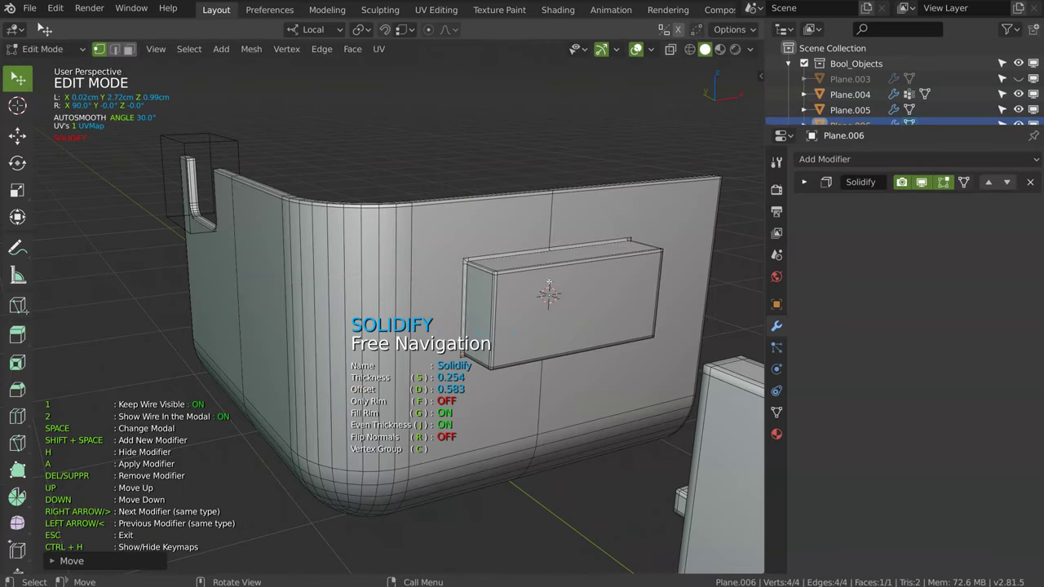
key(shift+space)
click(637, 290)
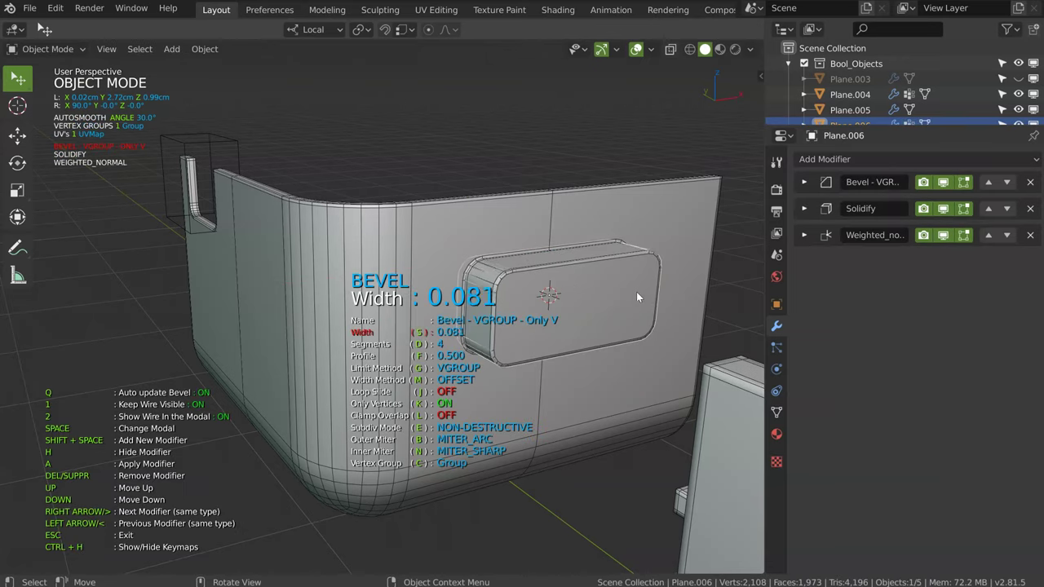
mouse_move(615, 288)
middle_down()
mouse_move(599, 307)
mouse_move(598, 298)
mouse_move(526, 314)
middle_up()
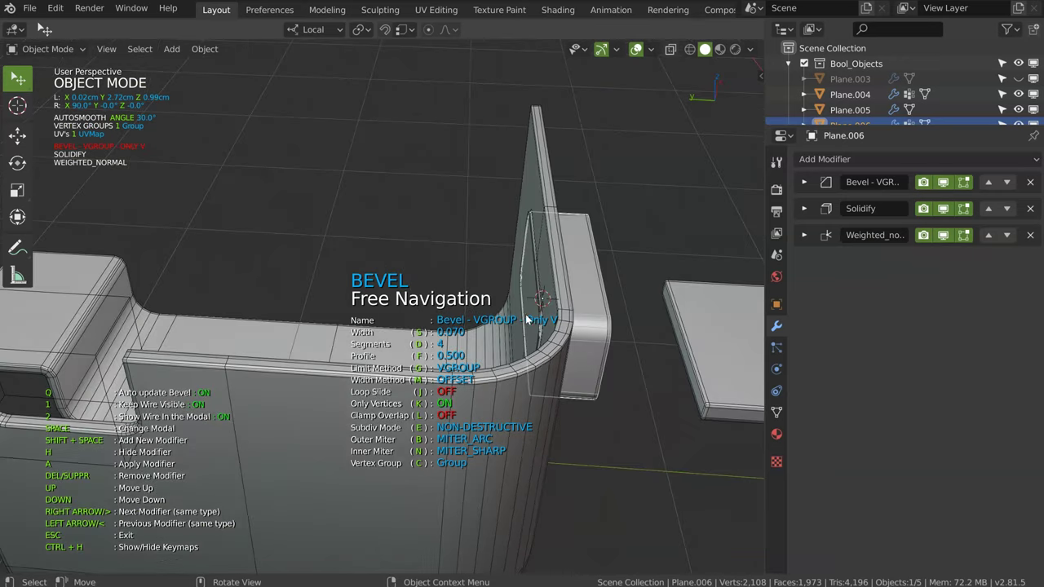
- Thin the cutter's solidify to 0.157 thickness with about 0.777 offset
key(shift+space)
click(437, 261)
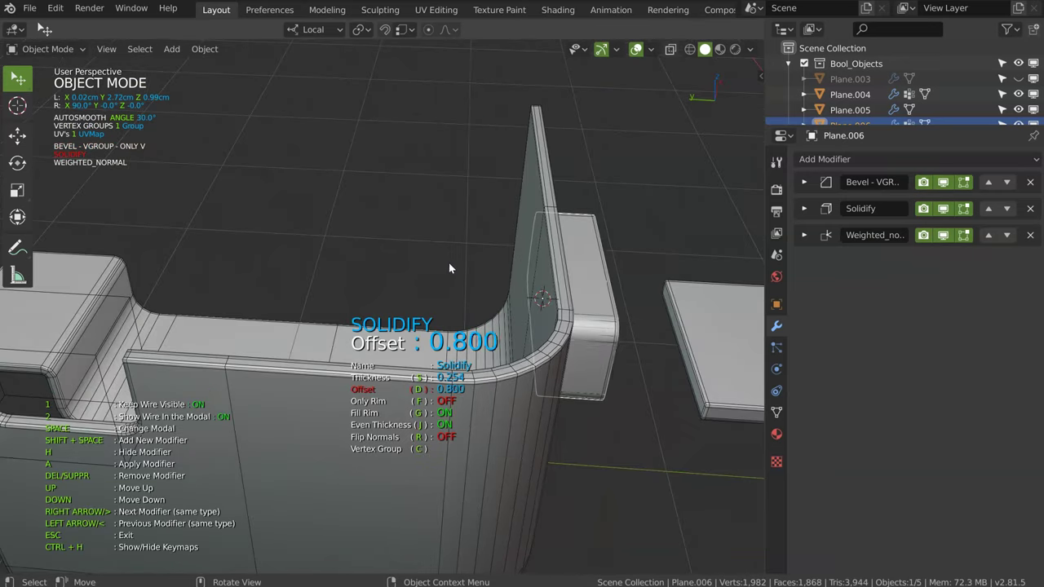
middle_drag(460, 273, 480, 276)
key(s)
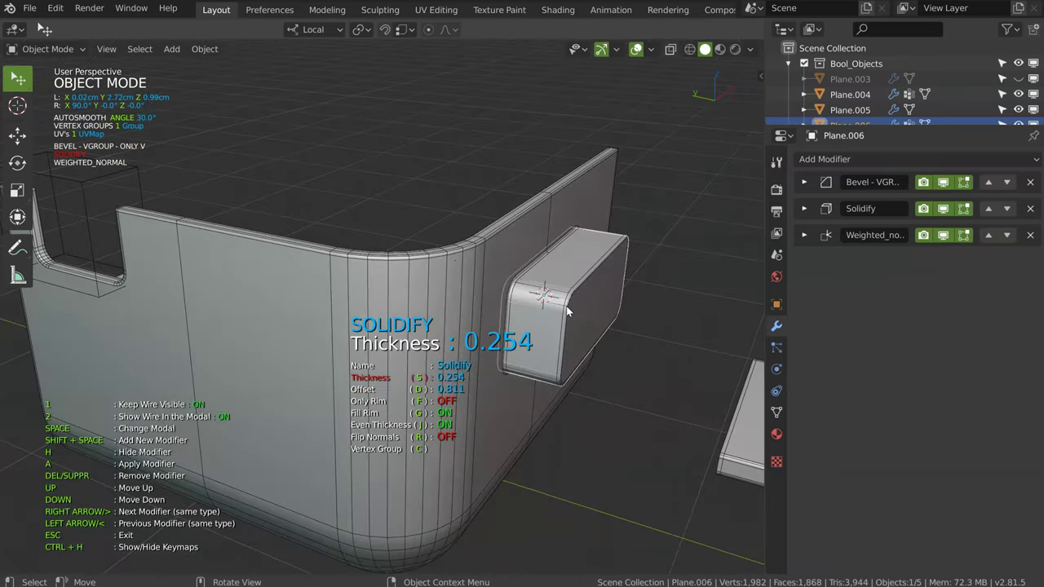
key(d)
mouse_move(560, 306)
middle_down()
mouse_move(541, 286)
mouse_move(612, 246)
mouse_move(545, 269)
middle_up()
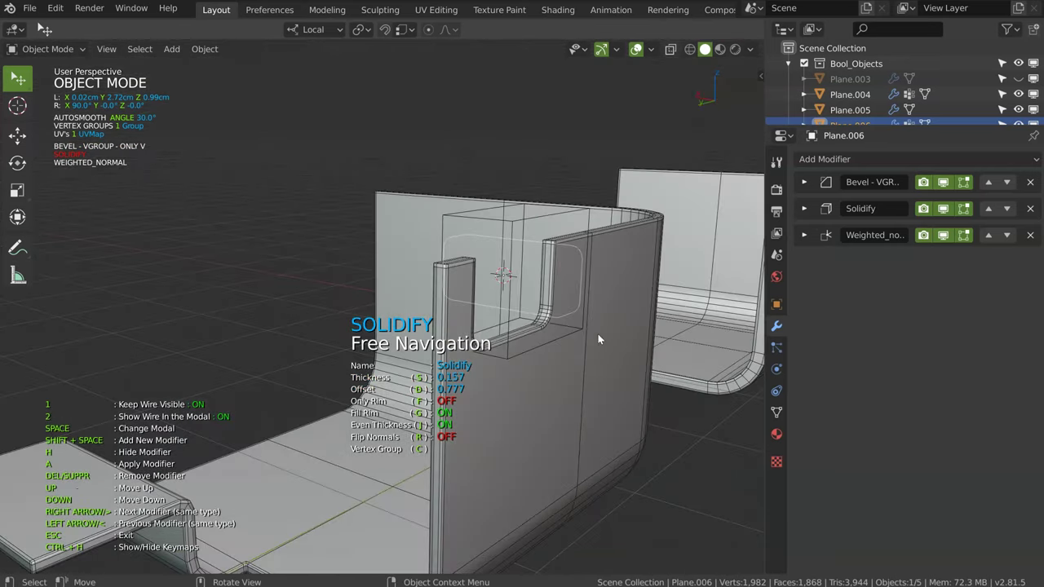
key(Escape)
- Orbit around both wall pieces to inspect the new rounded notch
scroll(620, 286, down, 3)
middle_drag(648, 233, 538, 197)
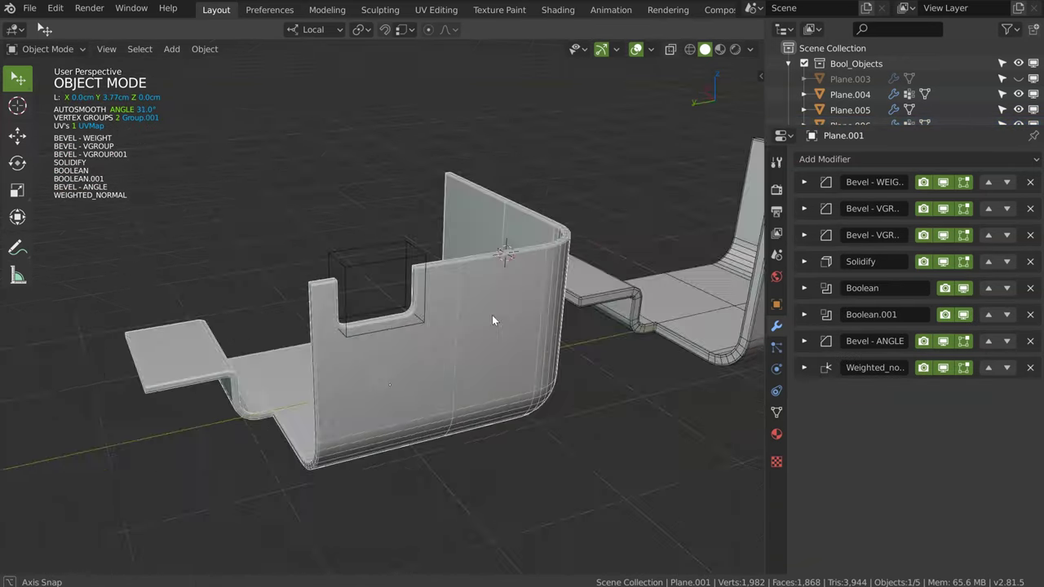
mouse_move(495, 318)
middle_down()
mouse_move(449, 326)
mouse_move(629, 297)
mouse_move(506, 293)
mouse_move(530, 280)
middle_up()
mouse_move(411, 268)
middle_down()
mouse_move(354, 262)
mouse_move(405, 280)
mouse_move(367, 420)
mouse_move(392, 303)
mouse_move(375, 261)
mouse_move(495, 287)
mouse_move(421, 284)
mouse_move(456, 182)
middle_up()
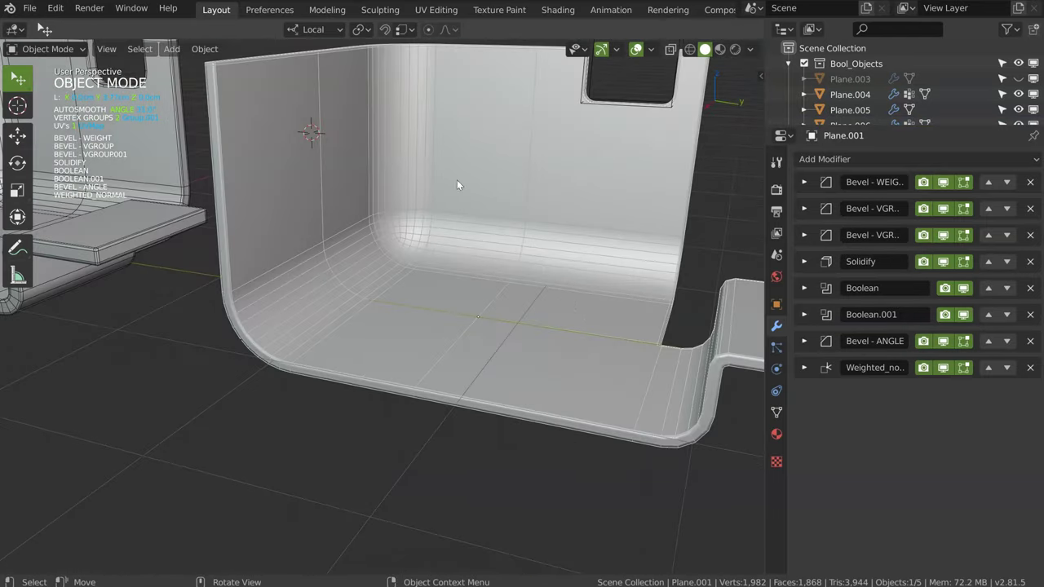
- Slide the wall's selected vertical edge loop about 0.5287 cm along local Y
mouse_move(403, 378)
middle_down()
mouse_move(457, 225)
mouse_move(418, 207)
middle_up()
key(Tab)
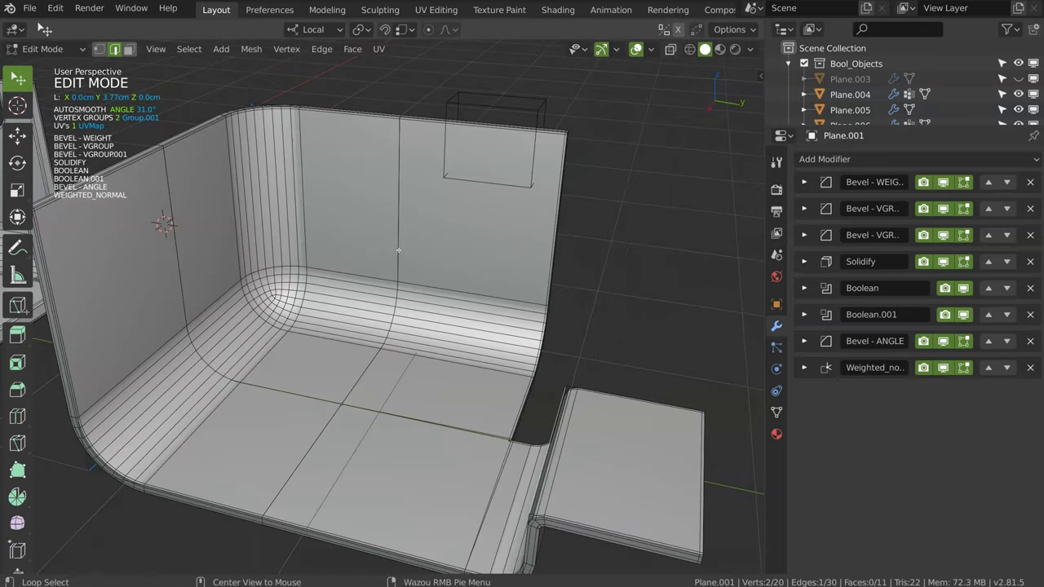
key(g)
key(z)
key(y)
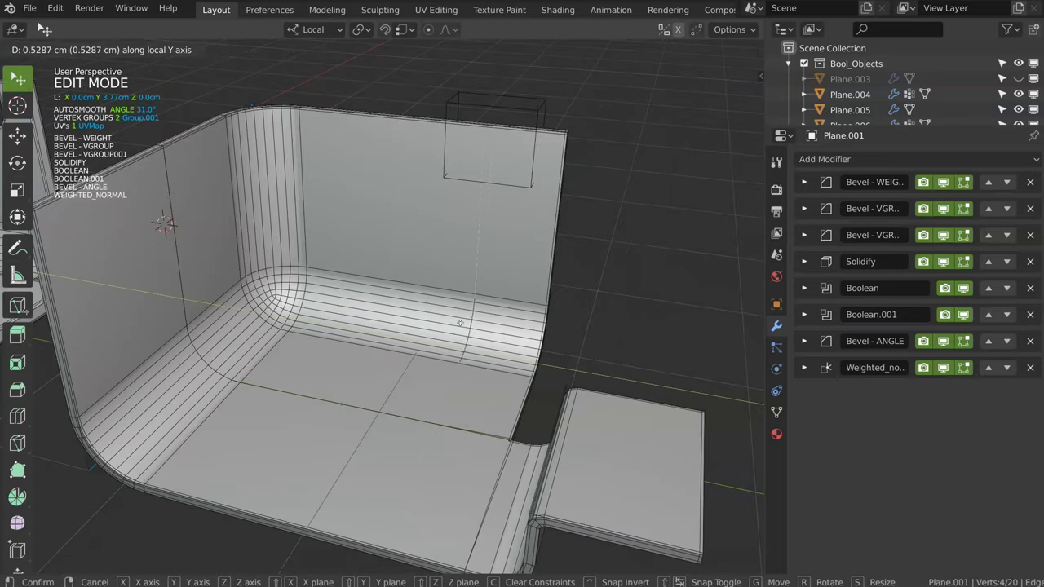
click(469, 326)
key(Tab)
mouse_move(468, 236)
middle_down()
mouse_move(496, 221)
mouse_move(439, 176)
mouse_move(481, 248)
mouse_move(522, 235)
mouse_move(452, 234)
mouse_move(504, 255)
mouse_move(389, 308)
mouse_move(458, 294)
middle_up()
- Open the wall's solidify adjustment to check it, then close it unchanged
key(shift+space)
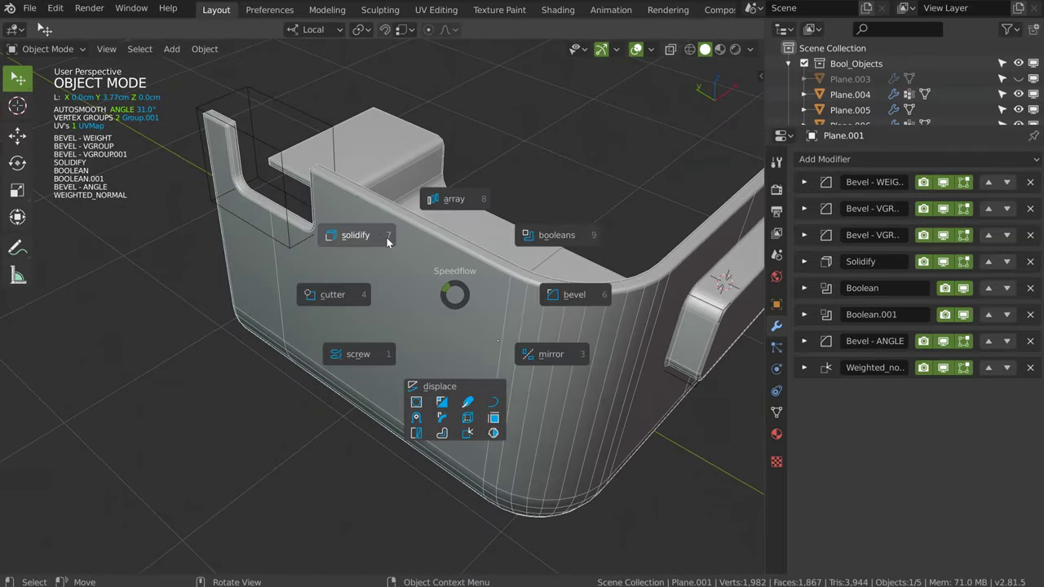
click(387, 234)
mouse_move(370, 234)
middle_down()
mouse_move(486, 239)
mouse_move(432, 309)
mouse_move(472, 214)
mouse_move(404, 245)
mouse_move(498, 224)
mouse_move(500, 277)
mouse_move(355, 271)
mouse_move(323, 179)
mouse_move(387, 349)
middle_up()
key(Escape)
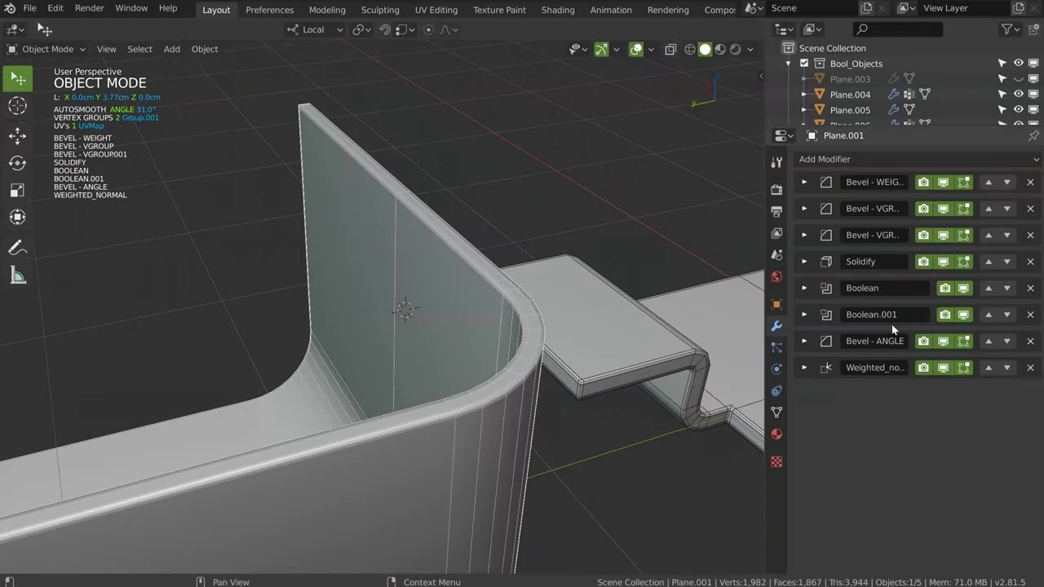
- Orbit around the notched wall to review it, then select the other wall, Plane
mouse_move(358, 305)
middle_down()
mouse_move(509, 310)
mouse_move(456, 264)
mouse_move(420, 269)
mouse_move(383, 346)
middle_up()
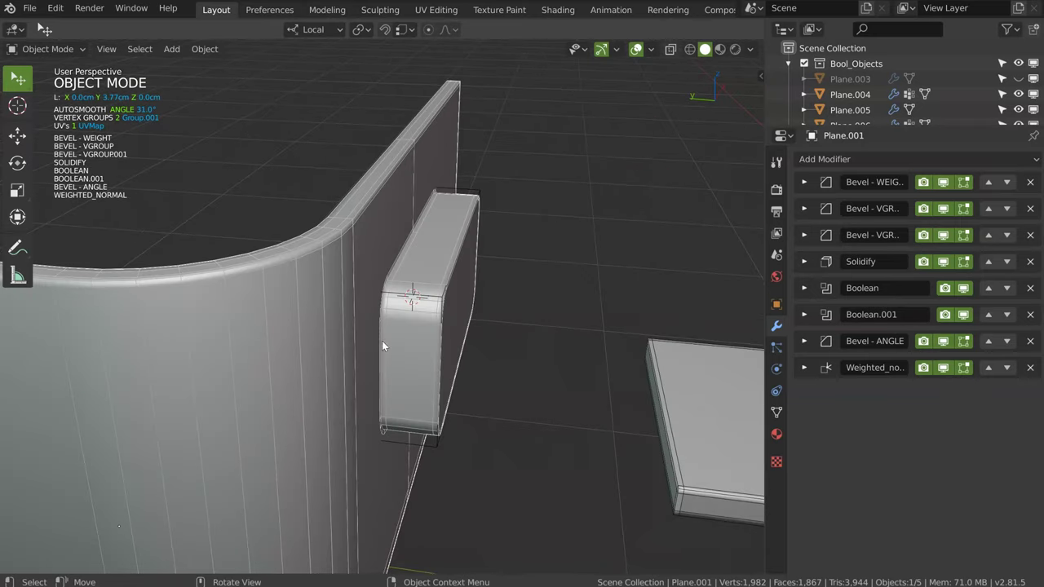
mouse_move(362, 267)
middle_down()
mouse_move(399, 264)
mouse_move(453, 296)
middle_up()
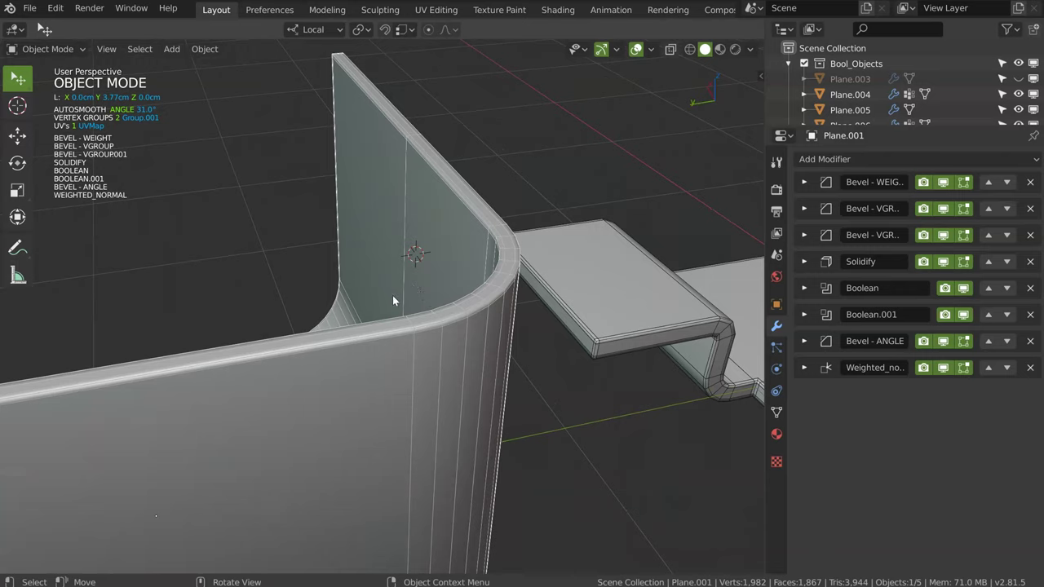
mouse_move(459, 250)
middle_down()
mouse_move(482, 236)
mouse_move(407, 278)
middle_up()
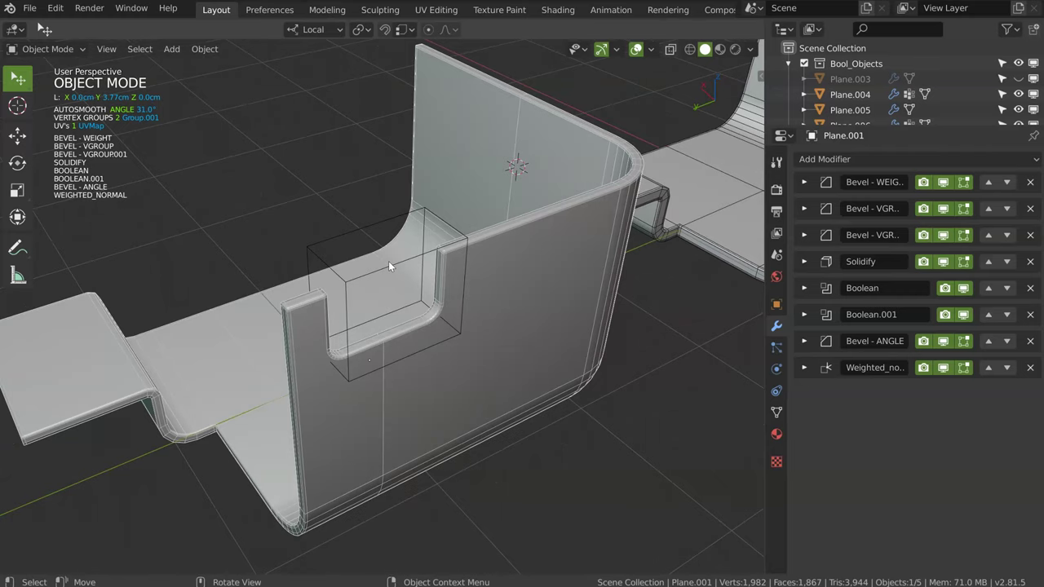
mouse_move(389, 262)
middle_down()
mouse_move(634, 239)
mouse_move(599, 142)
middle_up()
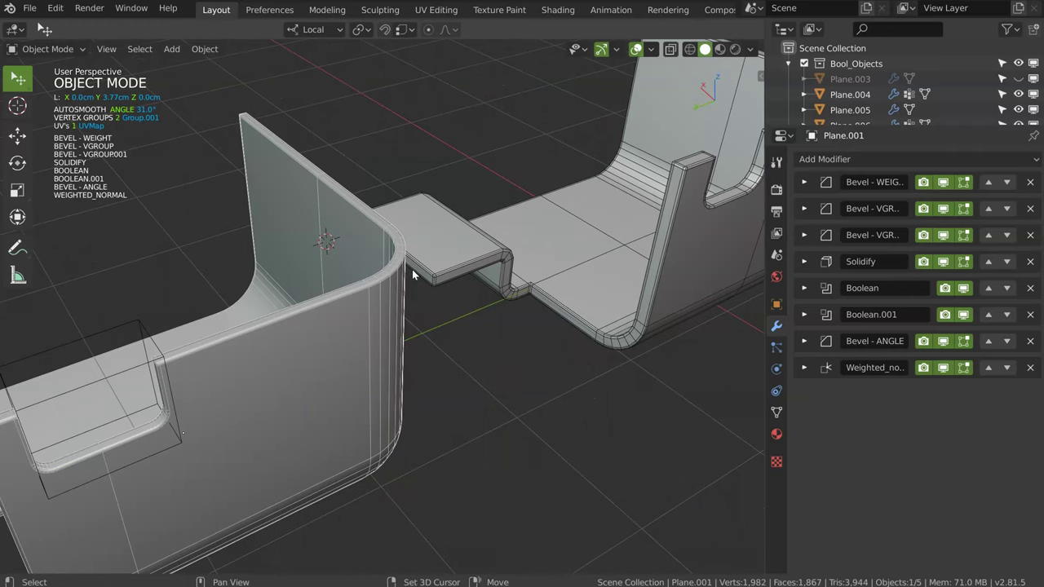
shift+middle_drag(412, 269, 307, 337)
mouse_move(723, 236)
middle_down()
mouse_move(470, 260)
mouse_move(264, 323)
mouse_move(600, 241)
mouse_move(423, 296)
mouse_move(373, 296)
mouse_move(506, 219)
middle_up()
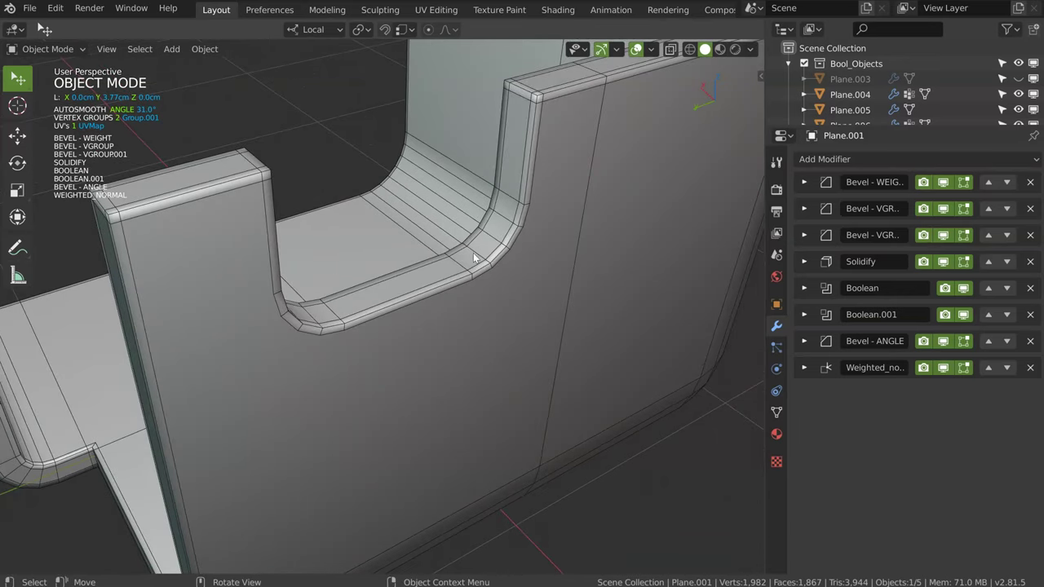
click(489, 258)
- Dissolve the first rounded notch corner and slide its edge along X into a sharp right angle
key(Tab)
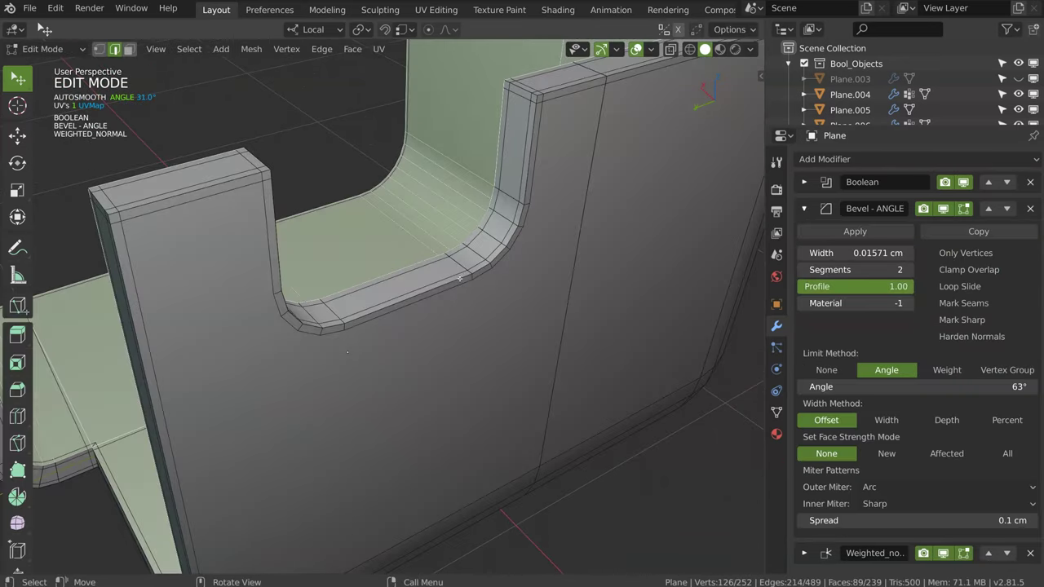
click(550, 284)
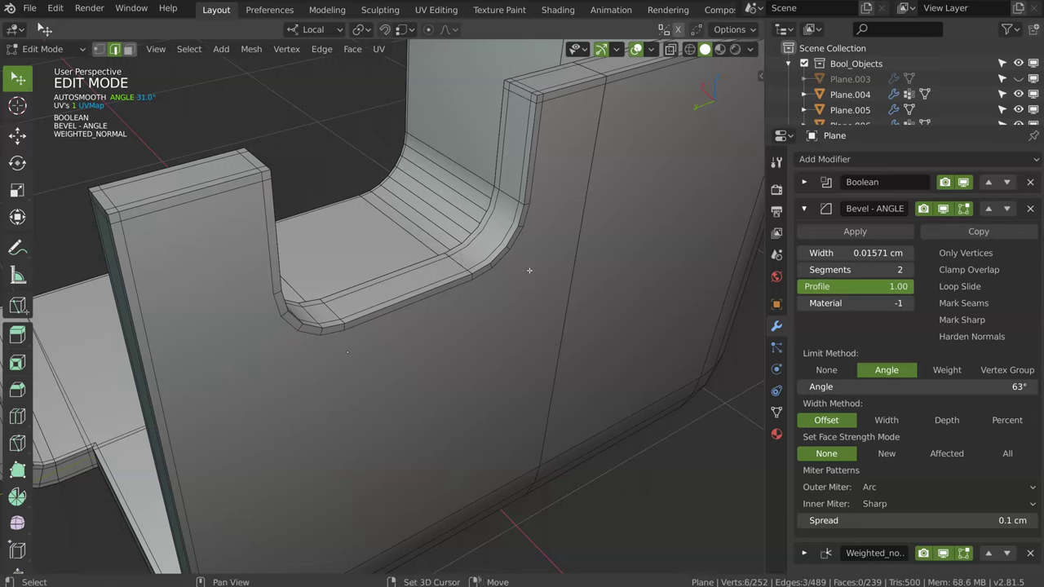
key(ctrl+x)
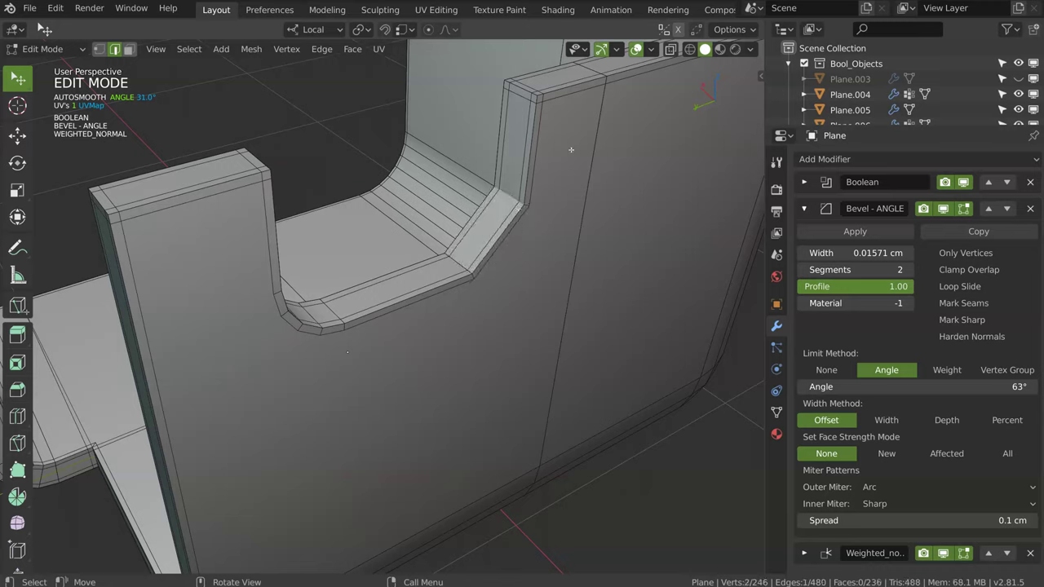
key(g)
key(x)
click(473, 274)
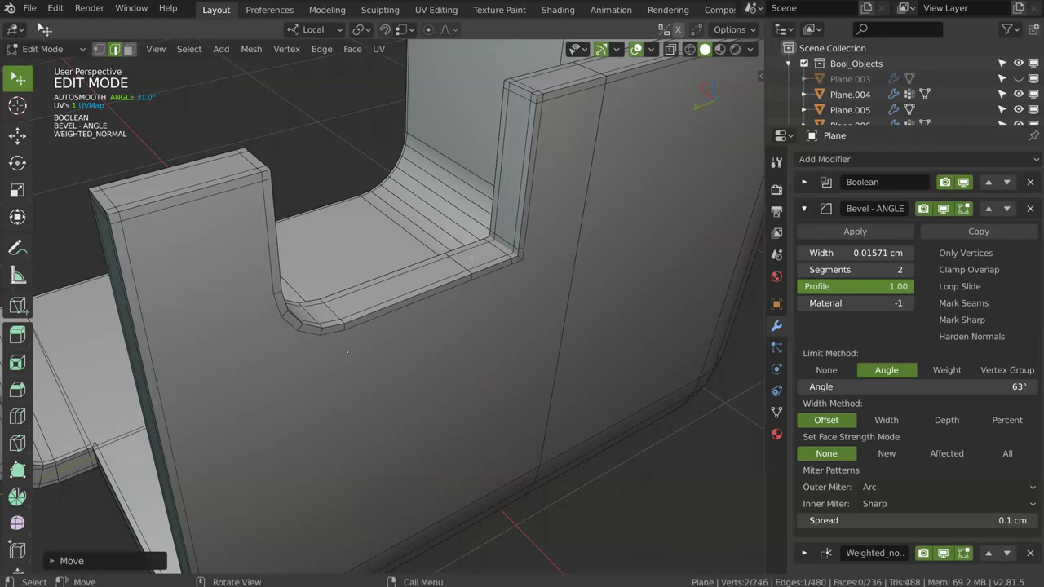
key(ctrl+x)
middle_drag(473, 273, 366, 295)
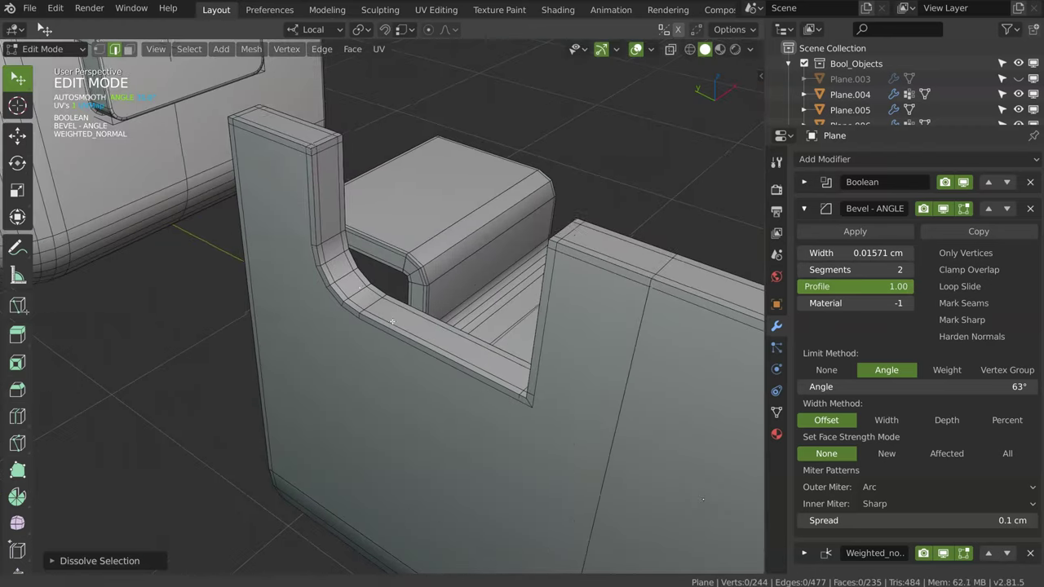
- Flatten the second curved slot corner, move the chamfer edge to square it, and dissolve leftover vertices
click(351, 276)
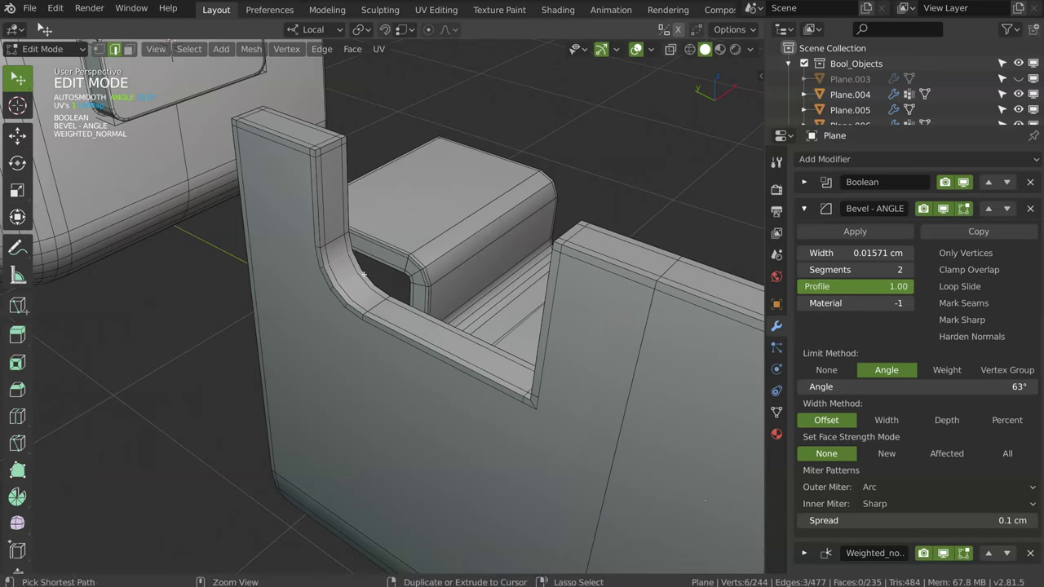
key(ctrl+x)
click(355, 259)
drag(346, 261, 383, 311)
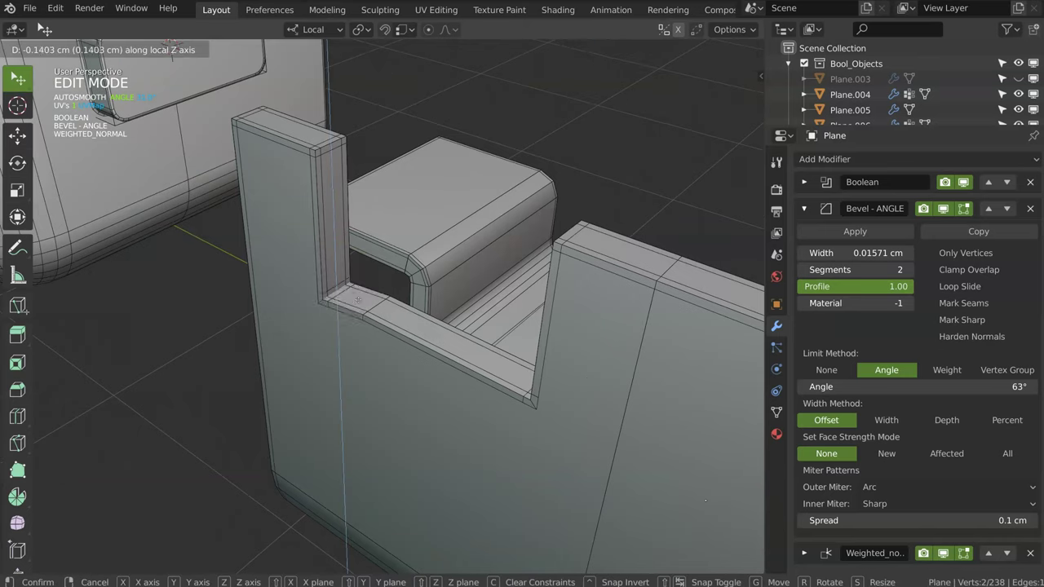
key(ctrl+x)
middle_drag(383, 311, 402, 355)
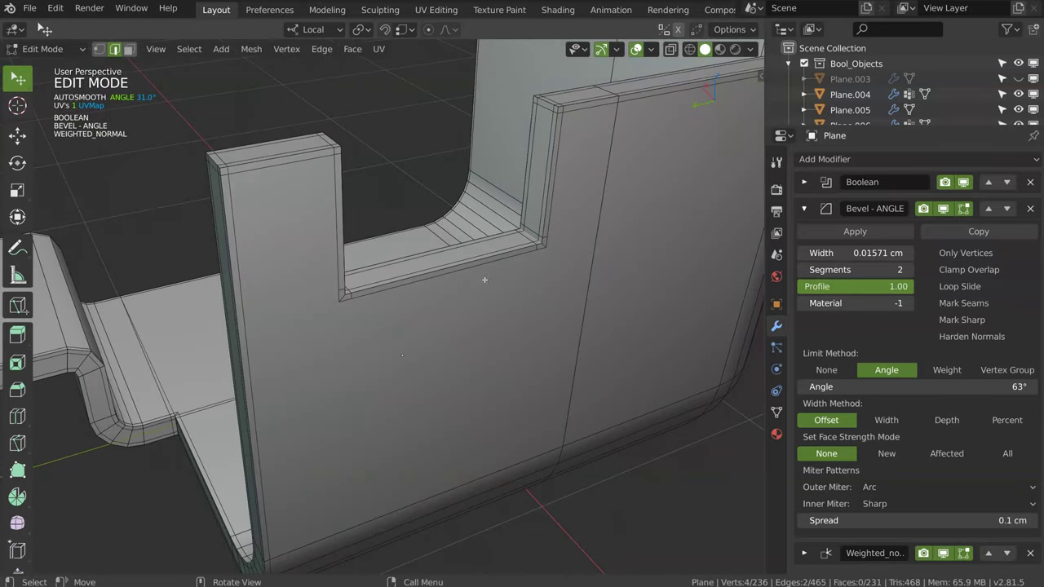
- Bevel the slot's inner corner edges with added segments, then return to Object Mode
key(ctrl+b)
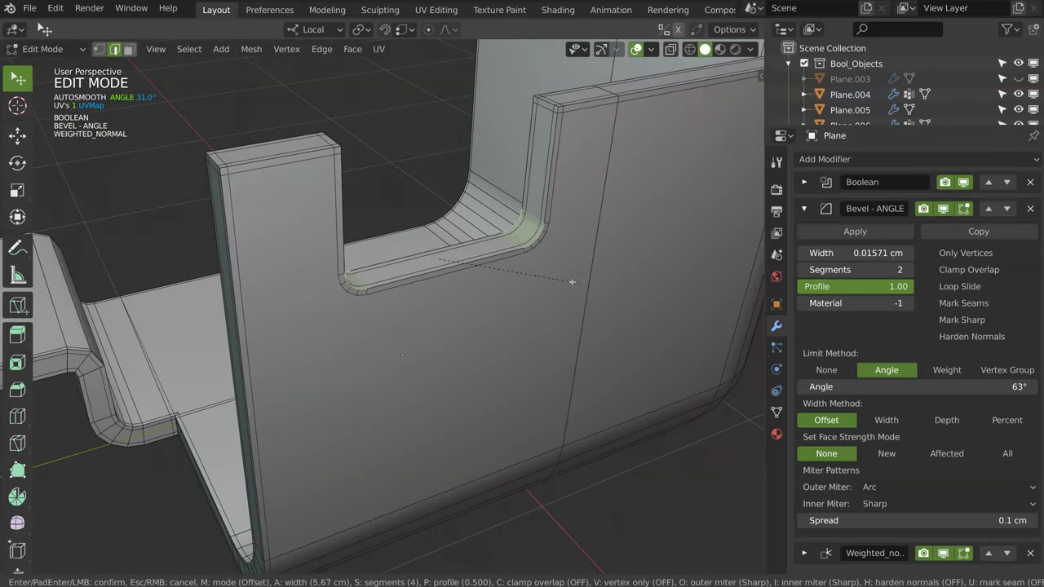
scroll(620, 276, up, 1)
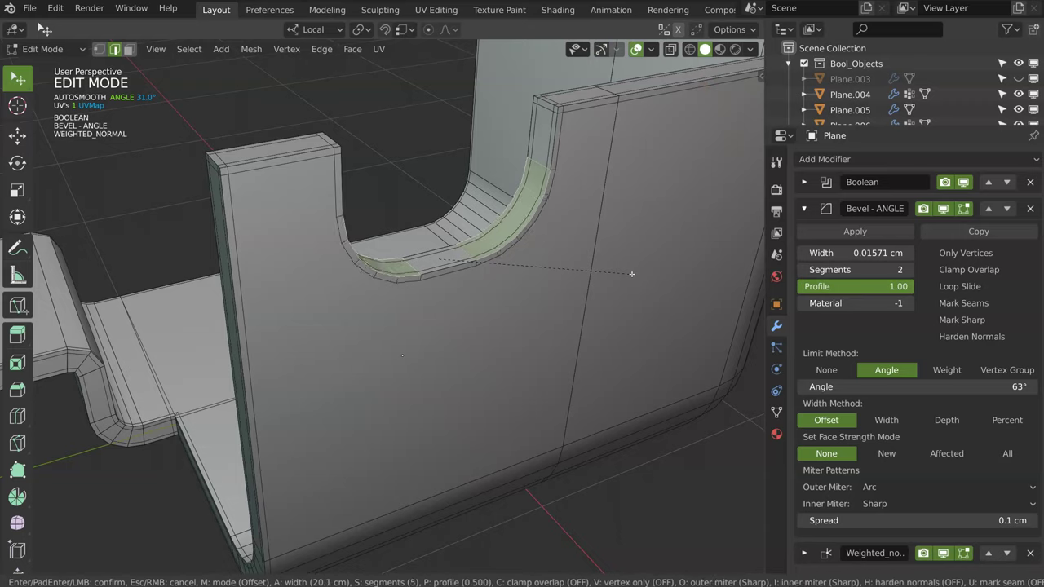
scroll(603, 279, up, 1)
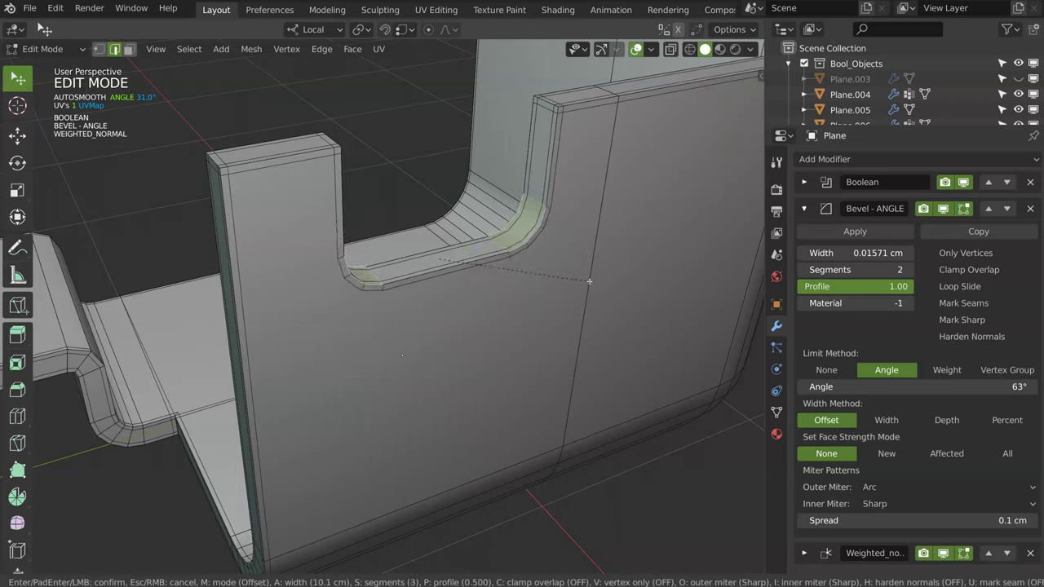
click(589, 282)
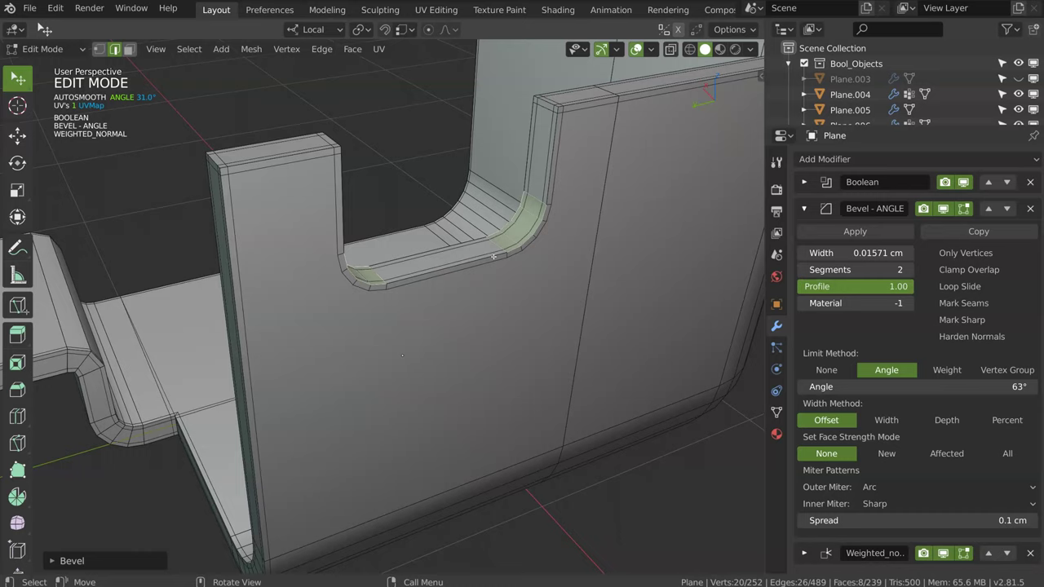
key(ctrl+Tab)
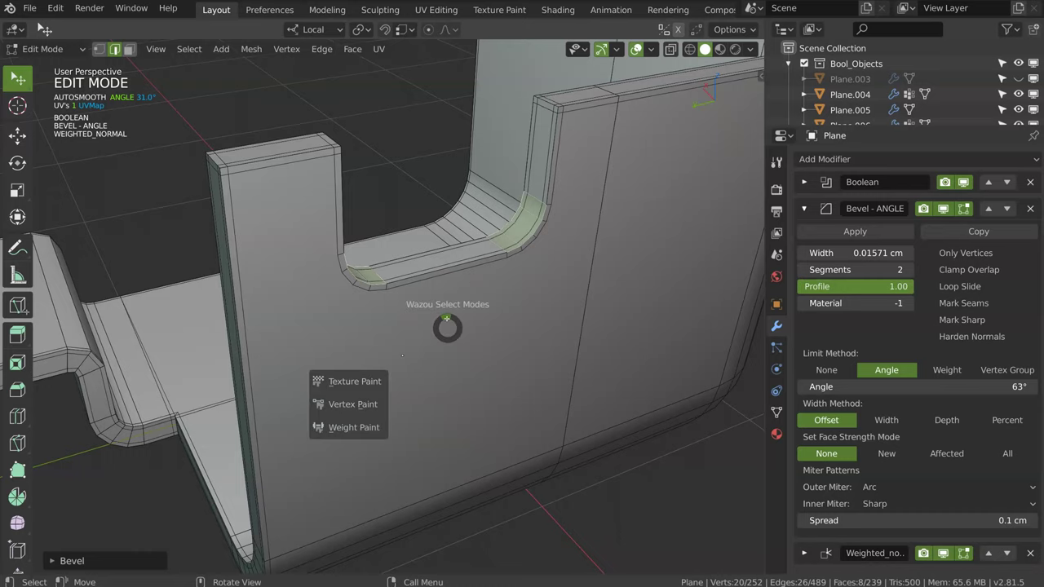
mouse_move(342, 343)
middle_down()
mouse_move(386, 296)
mouse_move(475, 324)
mouse_move(377, 230)
middle_up()
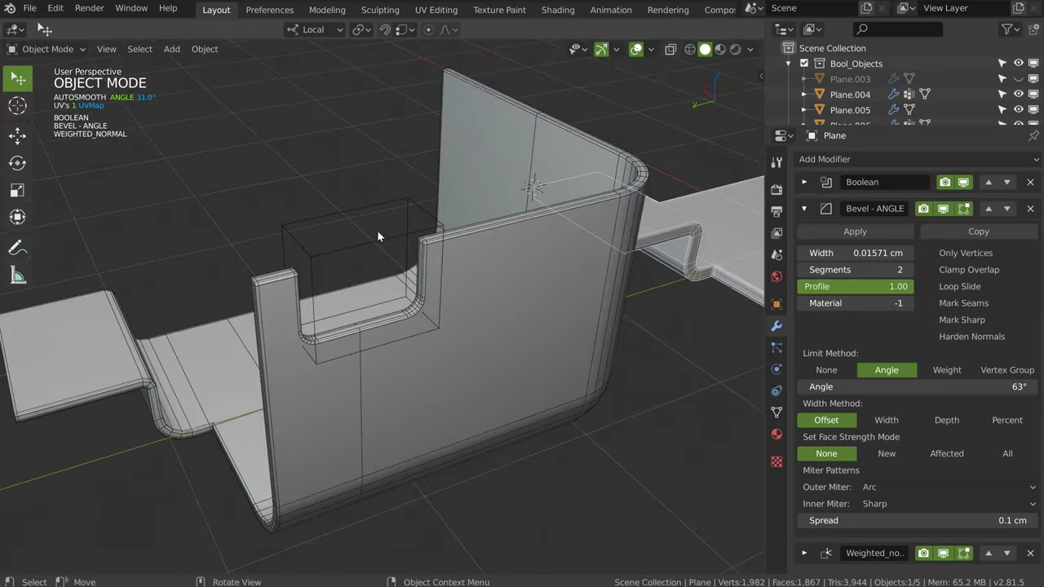
- Select cutter Plane.005 and adjust its bevel width and solidify thickness via the Speedflow pie
click(373, 280)
scroll(384, 286, up, 3)
key(alt+q)
click(499, 306)
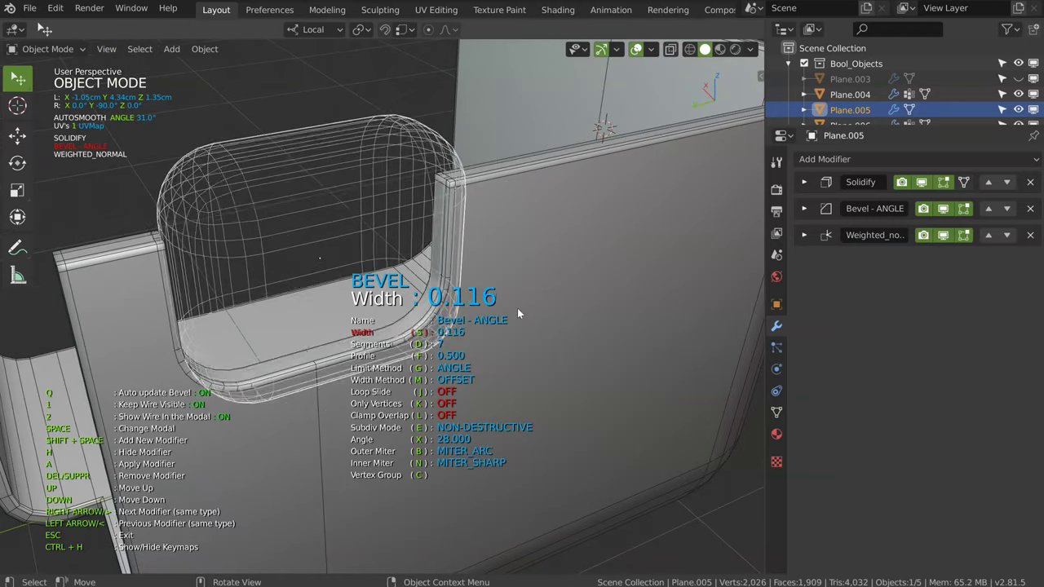
key(d)
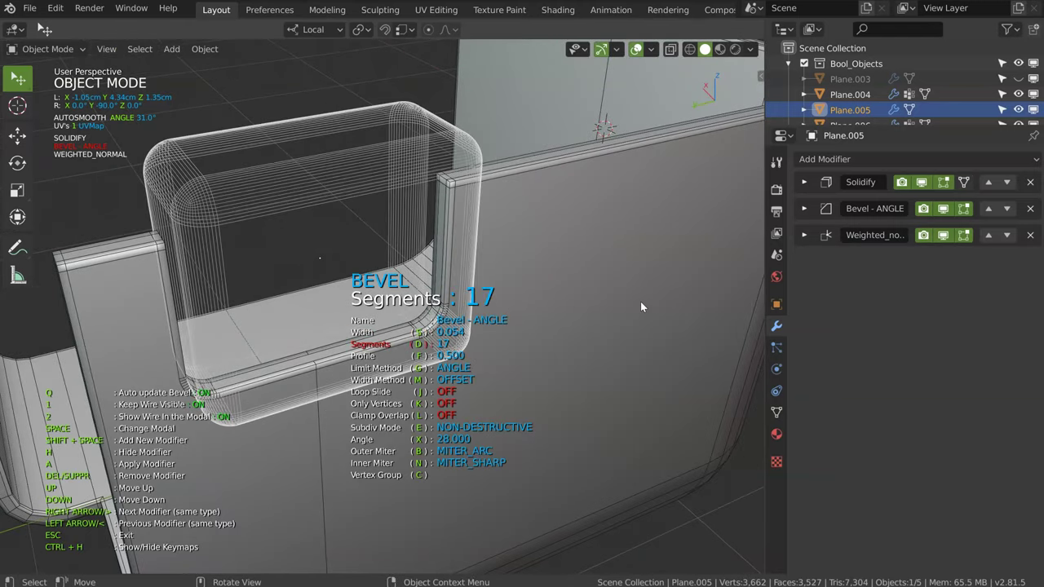
key(s)
key(space)
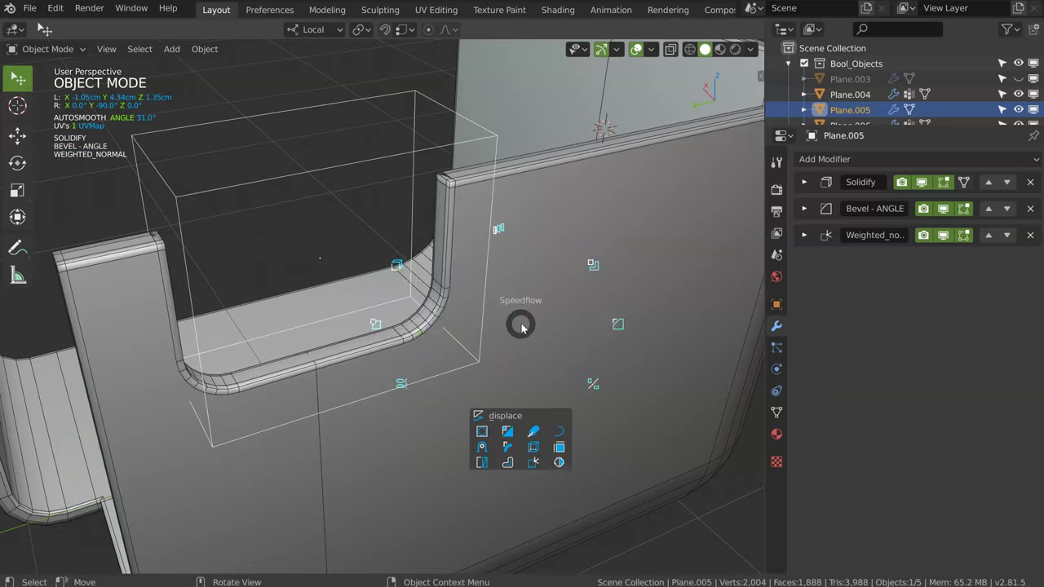
click(424, 326)
mouse_move(455, 280)
middle_down()
mouse_move(426, 292)
mouse_move(449, 298)
middle_up()
key(2)
- Re-tune the cutter's bevel to 0.089 width with 10 segments
key(space)
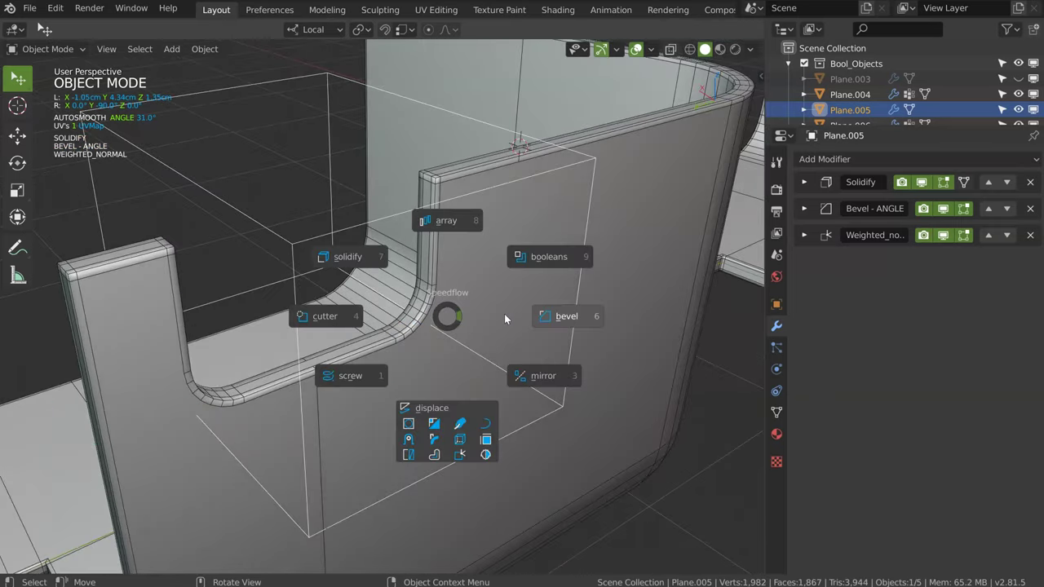
click(563, 318)
key(d)
scroll(571, 323, up, 2)
scroll(594, 325, up, 1)
key(s)
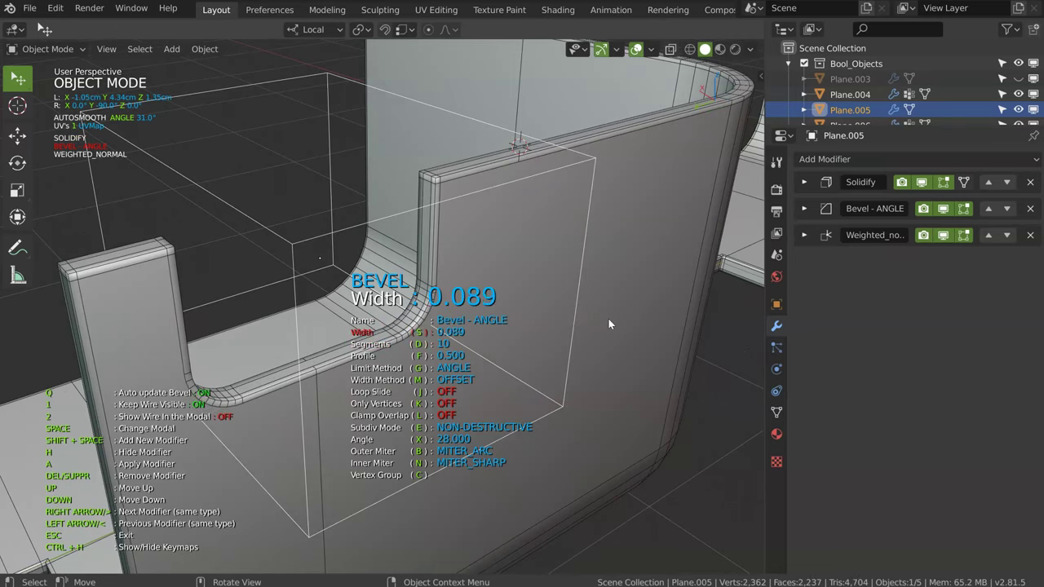
click(539, 313)
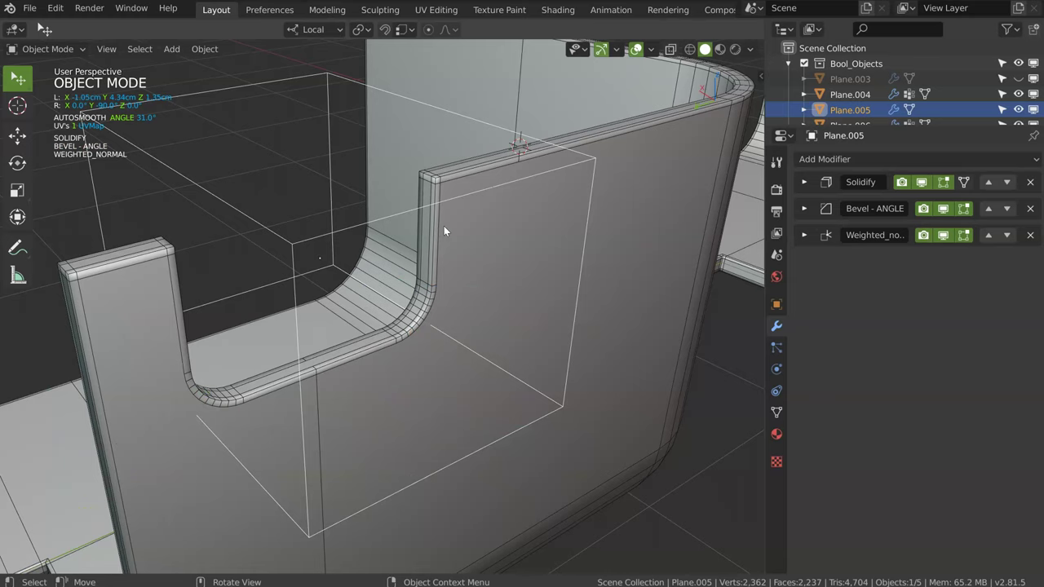
- Make the Plane.001 wall the active object to show its bevel, solidify and boolean modifiers
click(447, 271)
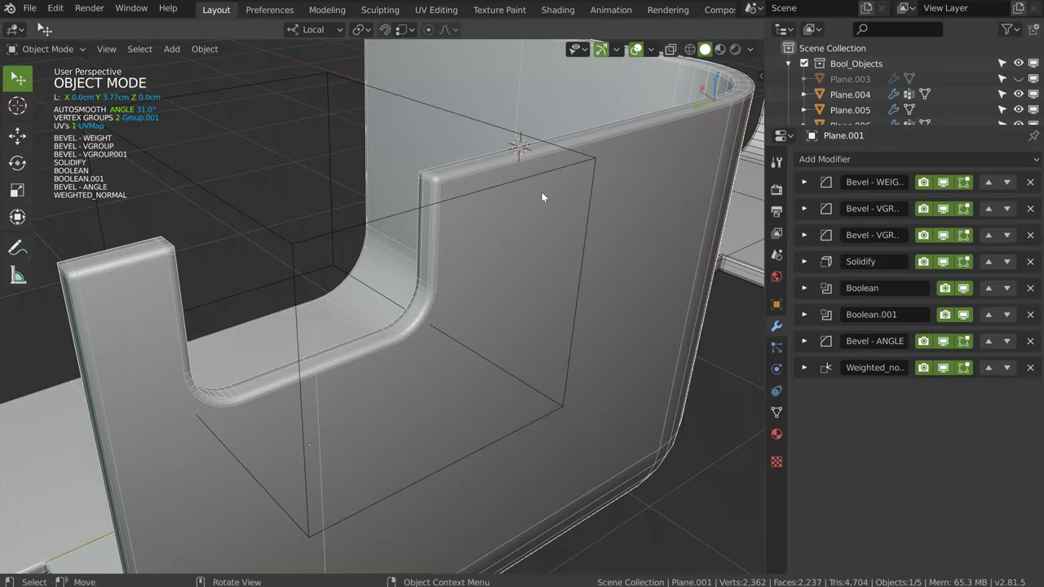
- Select the Plane wall object
scroll(542, 191, down, 2)
scroll(530, 200, down, 3)
mouse_move(518, 265)
middle_down()
mouse_move(623, 194)
mouse_move(385, 252)
mouse_move(397, 209)
middle_up()
scroll(384, 252, up, 3)
click(389, 273)
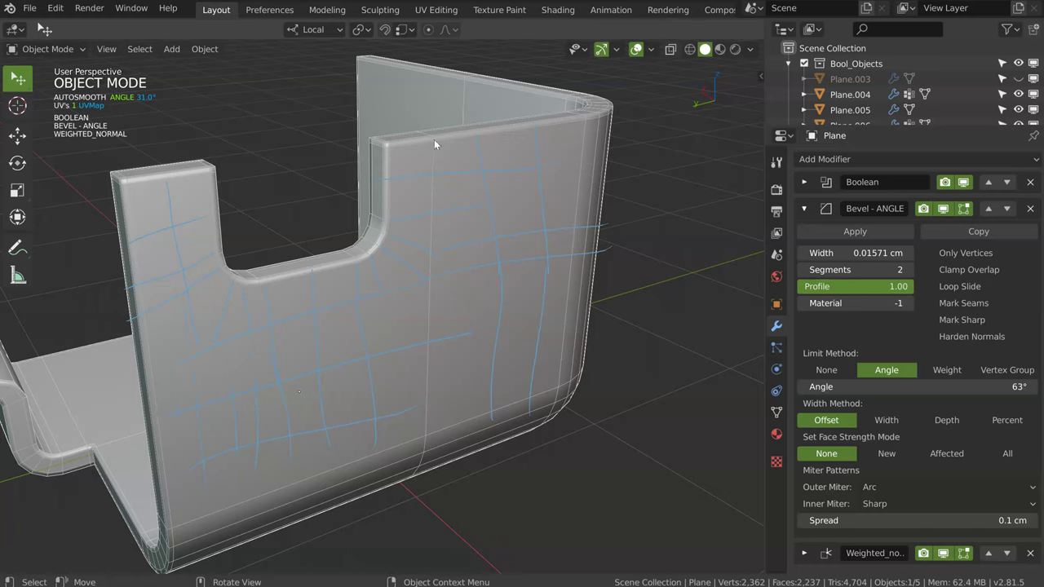
- Delete the 'Note' annotation layer in the sidebar View tab and close the sidebar
middle_drag(439, 118, 383, 253)
click(758, 75)
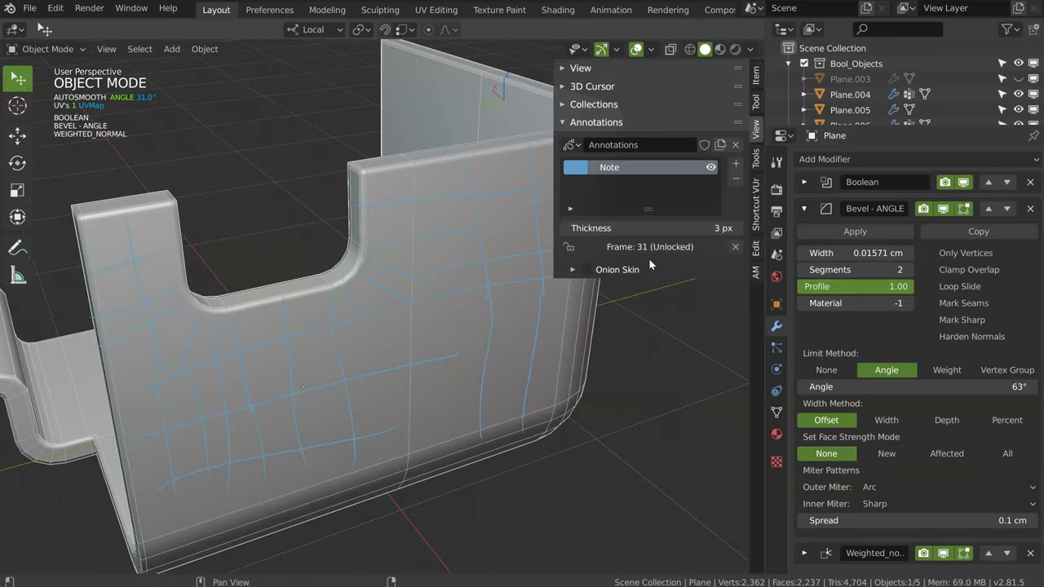
click(737, 164)
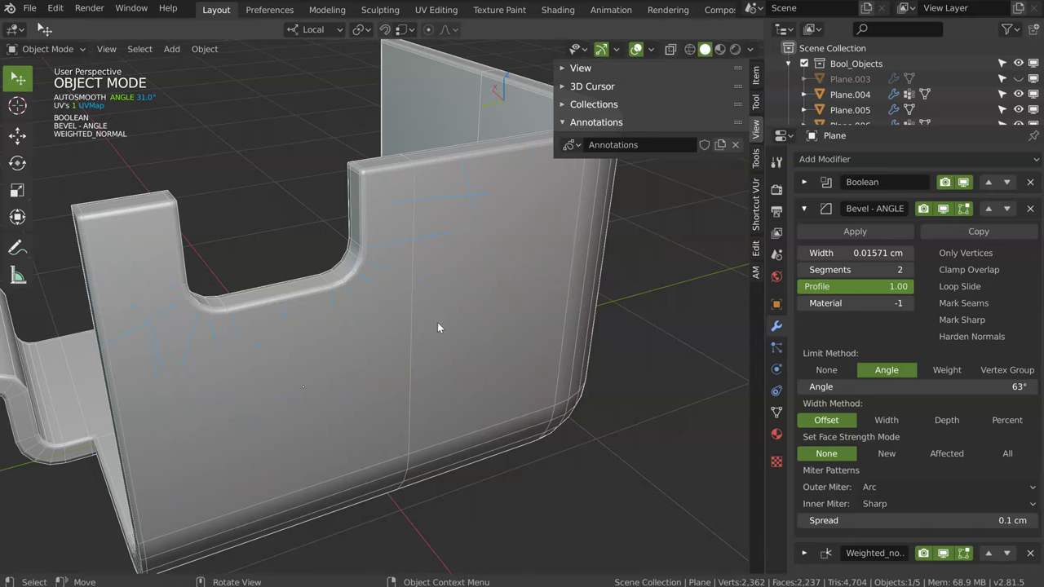
key(n)
- Reselect the Plane.001 wall piece and orbit around the wall and slot
mouse_move(490, 295)
middle_down()
mouse_move(435, 293)
mouse_move(373, 316)
mouse_move(562, 260)
mouse_move(518, 262)
mouse_move(400, 315)
mouse_move(492, 249)
mouse_move(581, 230)
middle_up()
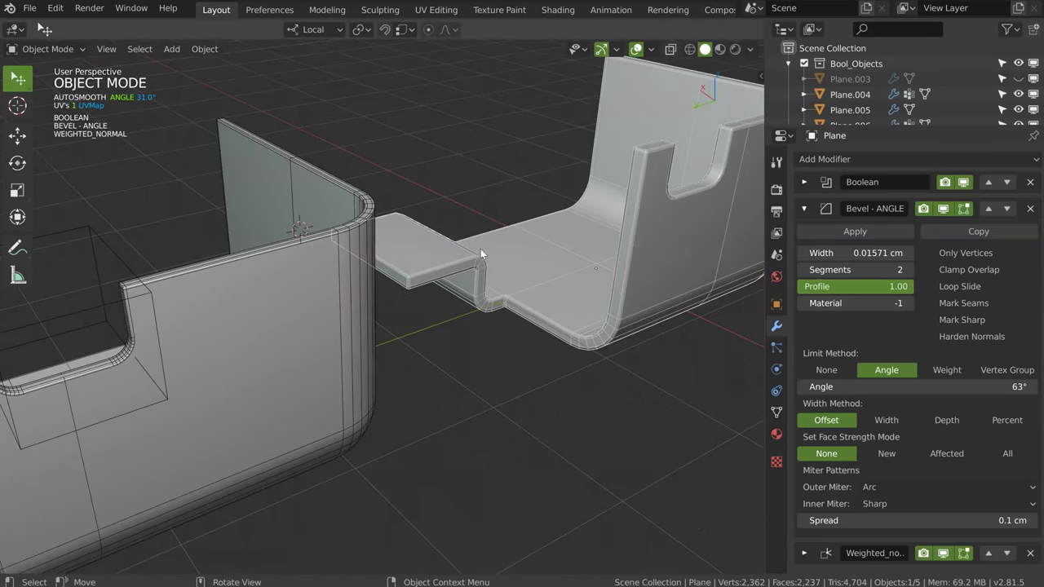
mouse_move(543, 274)
middle_down()
mouse_move(561, 271)
mouse_move(428, 276)
mouse_move(436, 259)
middle_up()
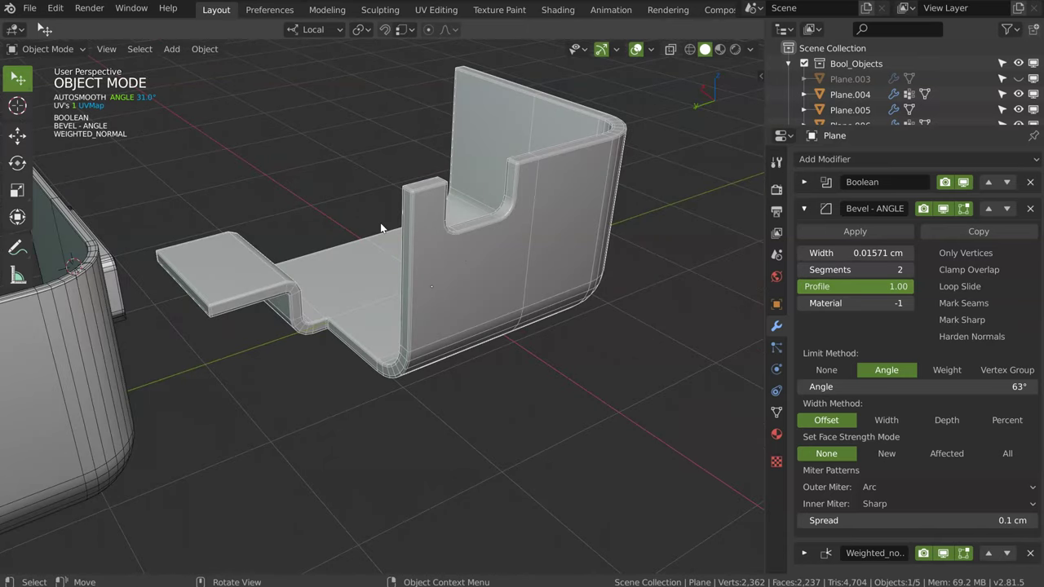
mouse_move(148, 287)
middle_down()
mouse_move(263, 304)
mouse_move(398, 277)
mouse_move(316, 270)
mouse_move(264, 331)
middle_up()
click(263, 305)
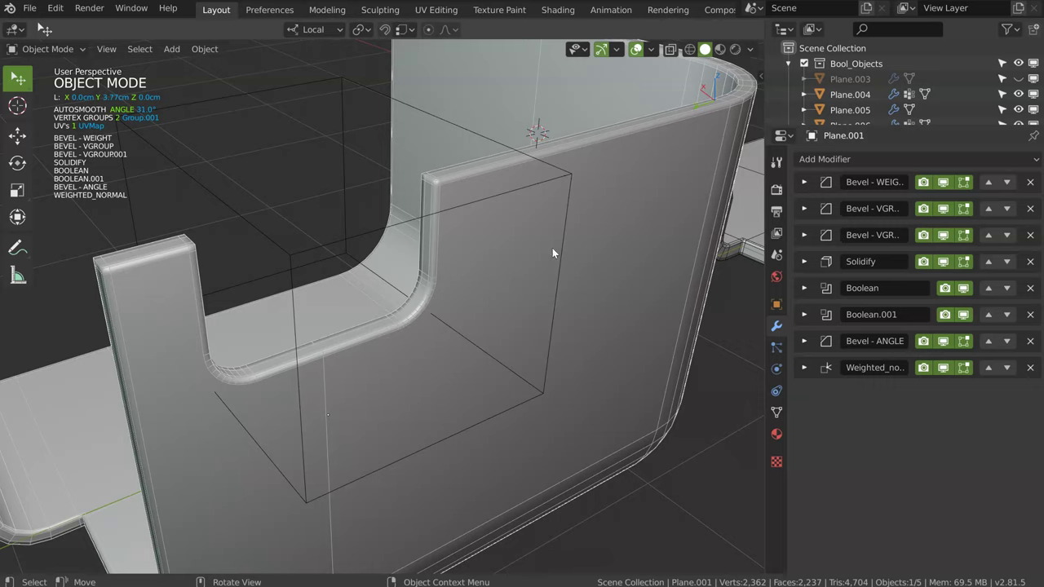
scroll(512, 310, down, 2)
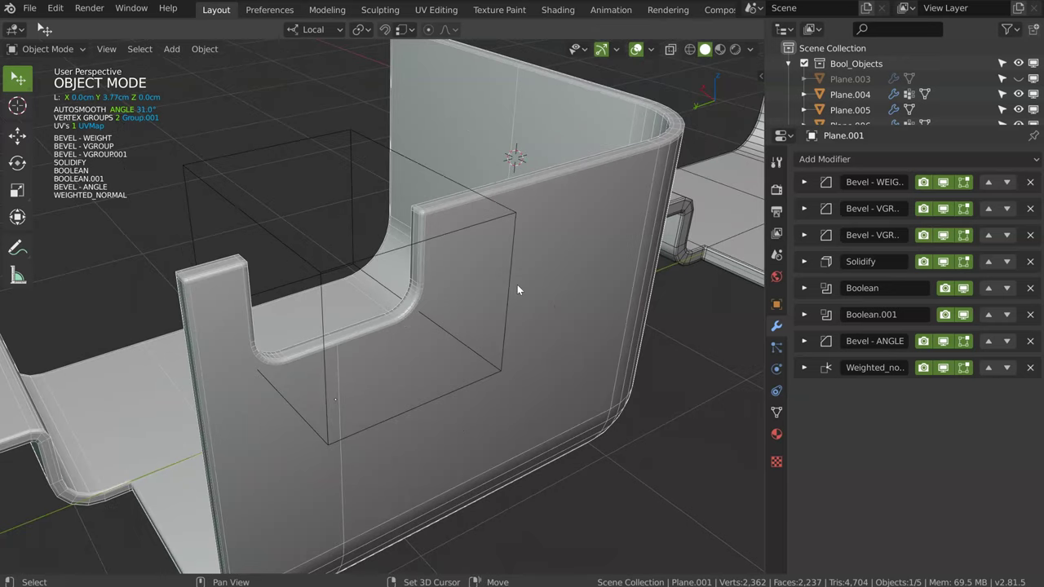
middle_drag(518, 285, 480, 371)
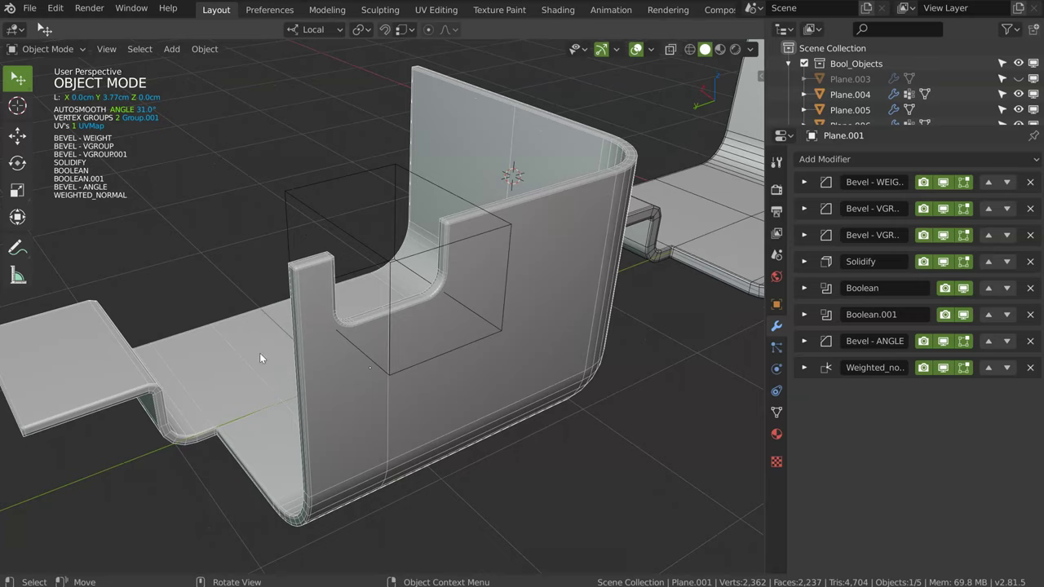
mouse_move(261, 354)
middle_down()
mouse_move(327, 366)
mouse_move(355, 350)
middle_up()
mouse_move(209, 327)
middle_down()
mouse_move(333, 401)
mouse_move(303, 349)
mouse_move(345, 354)
middle_up()
- In Edit Mode, add a centred loop cut across the small flap
key(Tab)
click(304, 418)
middle_drag(303, 418, 335, 408)
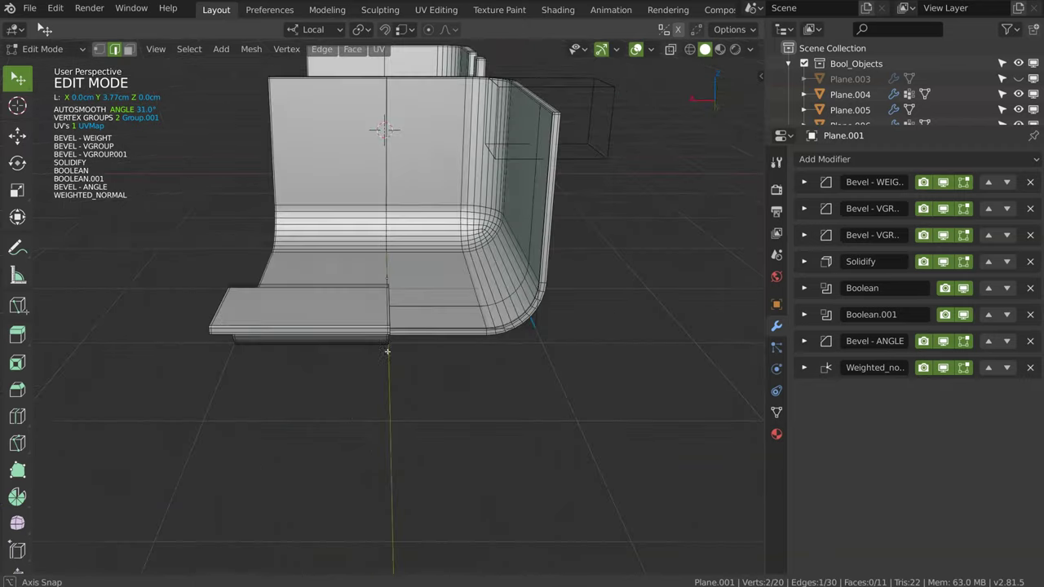
key(ctrl+r)
click(342, 415)
right_click(342, 415)
middle_drag(342, 414, 316, 425)
- Extrude the flap edge, move it along Y, and extrude it up along Z
key(e)
click(351, 383)
middle_drag(351, 383, 163, 392)
key(g)
key(y)
key(y)
click(108, 399)
key(e)
key(z)
click(130, 359)
middle_drag(130, 359, 163, 350)
- Select the flap edges and add a centred loop cut through the face
shift+click(236, 390)
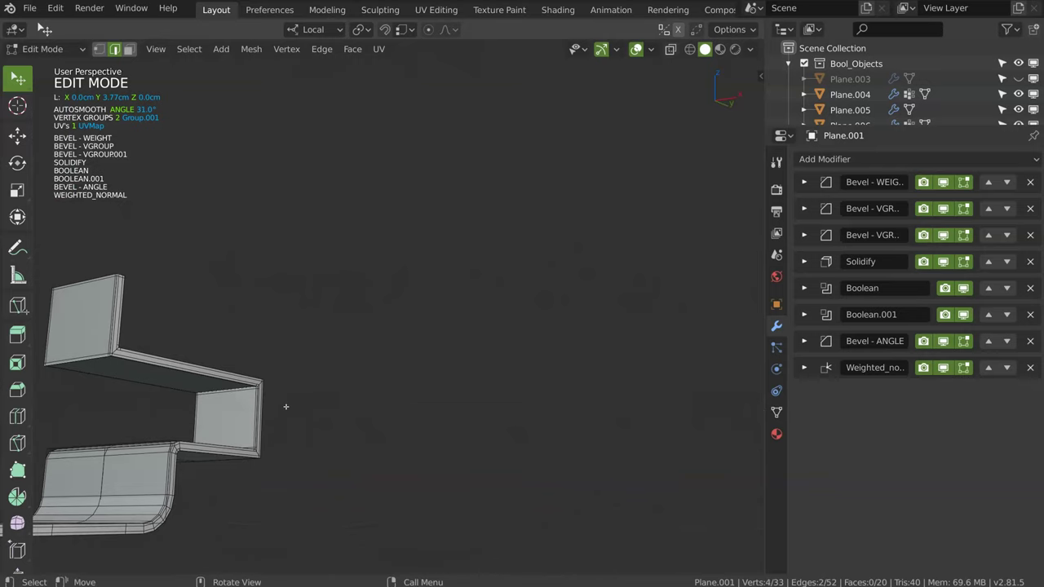
key(1)
key(ctrl+r)
click(176, 372)
right_click(176, 372)
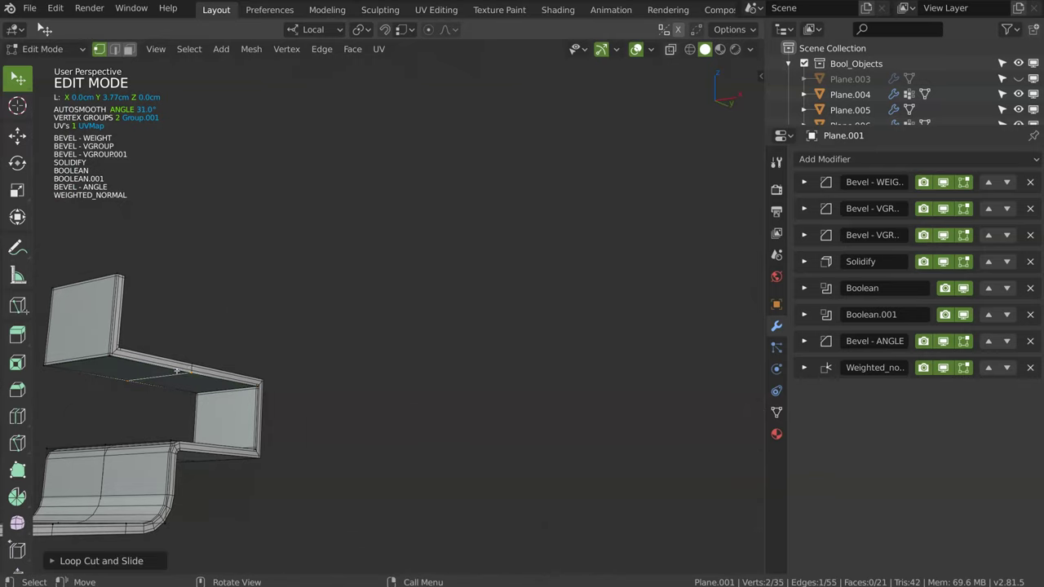
shift+click(51, 363)
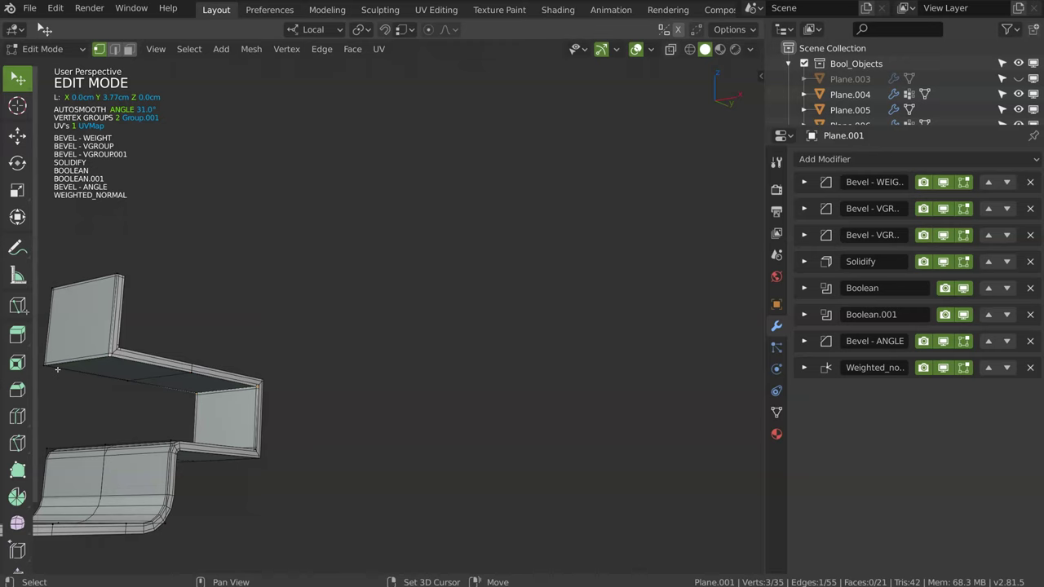
- Add a bevel on the selected edges, 0.157 wide with 7 segments, then re-enter Edit Mode
key(q)
click(334, 390)
key(s)
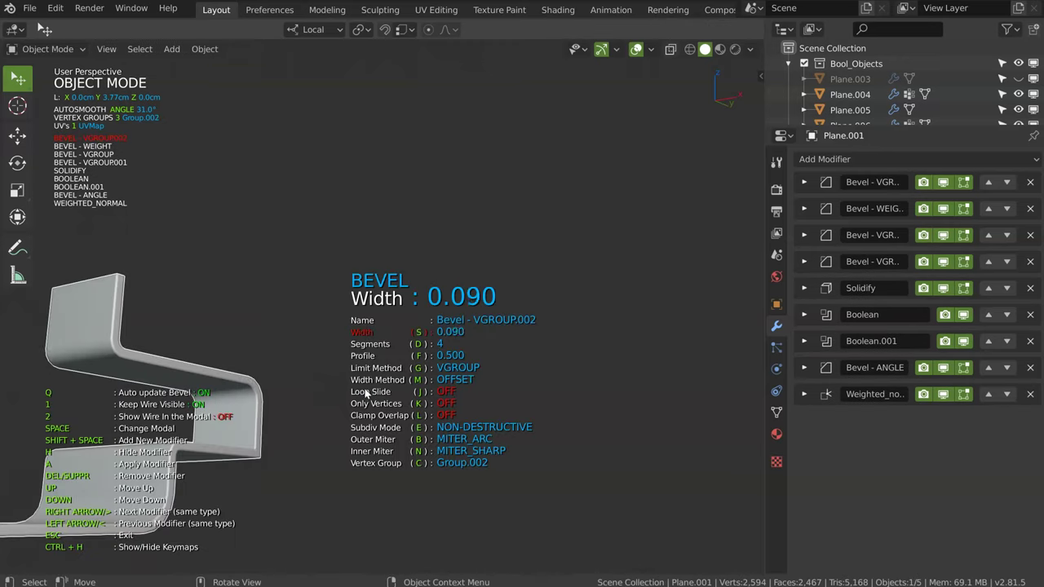
click(388, 394)
key(d)
click(434, 389)
mouse_move(434, 389)
middle_down()
mouse_move(331, 303)
mouse_move(275, 233)
mouse_move(123, 232)
middle_up()
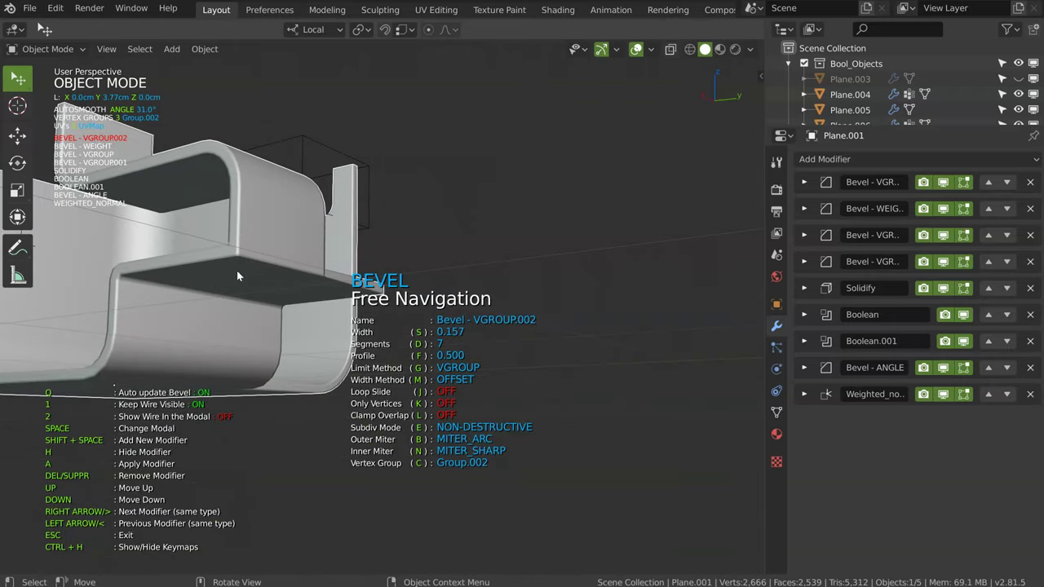
key(Escape)
mouse_move(303, 186)
middle_down()
mouse_move(221, 242)
mouse_move(434, 190)
mouse_move(273, 242)
mouse_move(254, 261)
mouse_move(189, 271)
mouse_move(277, 229)
middle_up()
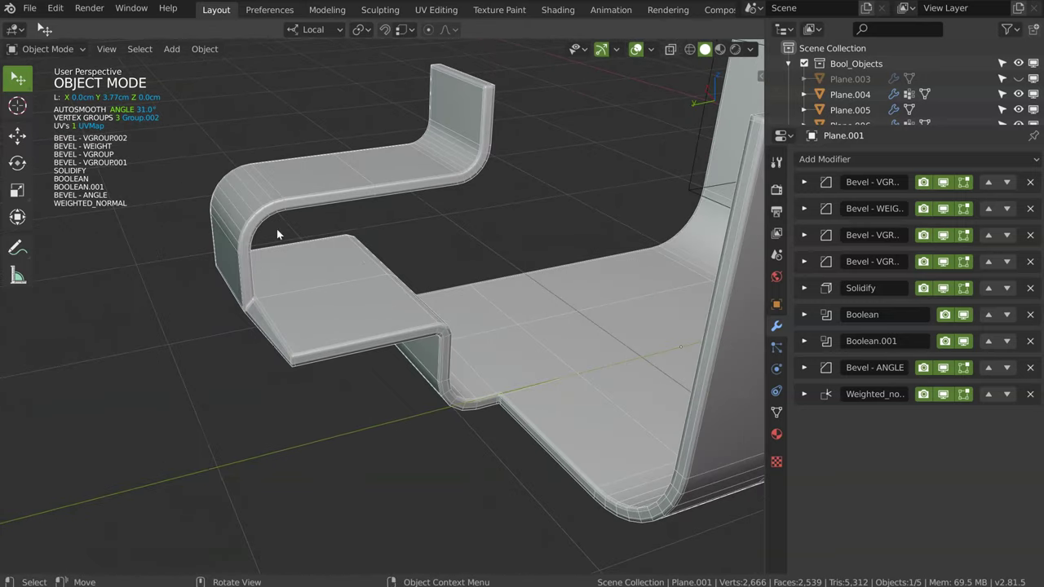
key(Tab)
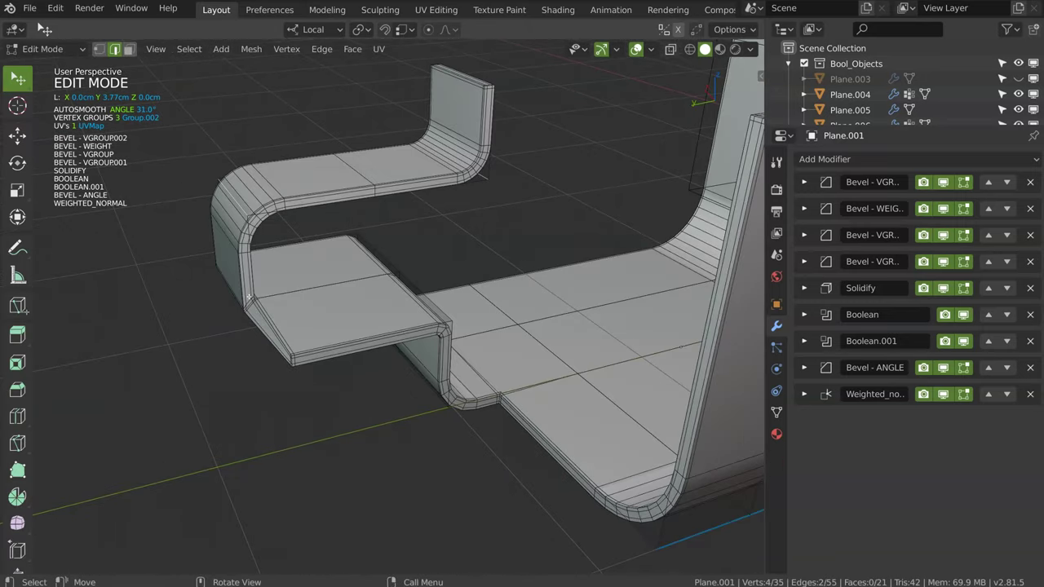
- Add a new edge loop into the shelf's left wall
key(ctrl+r)
click(253, 265)
right_click(254, 264)
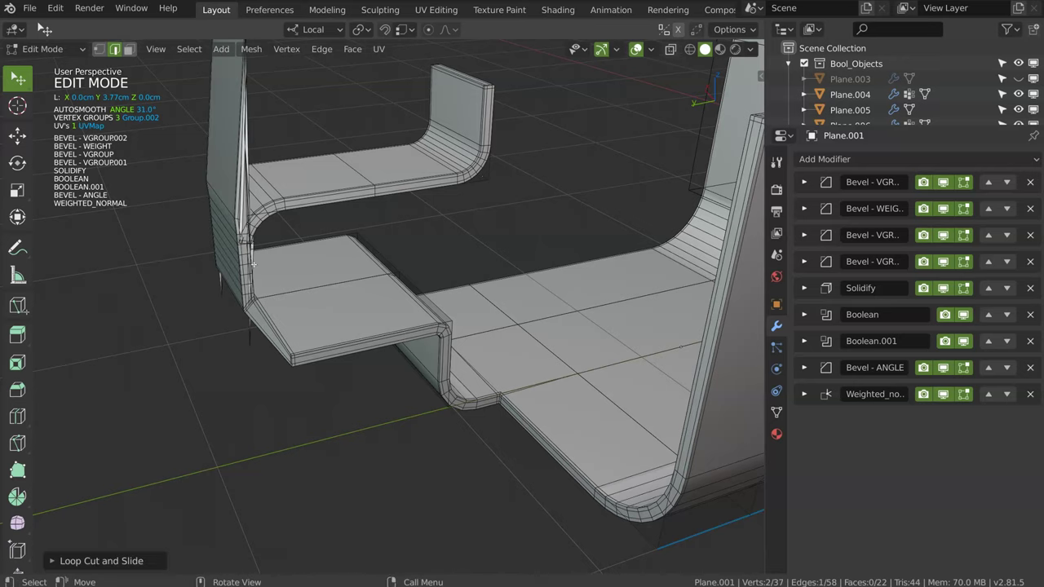
middle_drag(285, 257, 280, 291)
key(space)
key(Escape)
key(1)
mouse_move(326, 241)
middle_down()
mouse_move(261, 261)
mouse_move(251, 222)
mouse_move(222, 229)
middle_up()
key(space)
key(Escape)
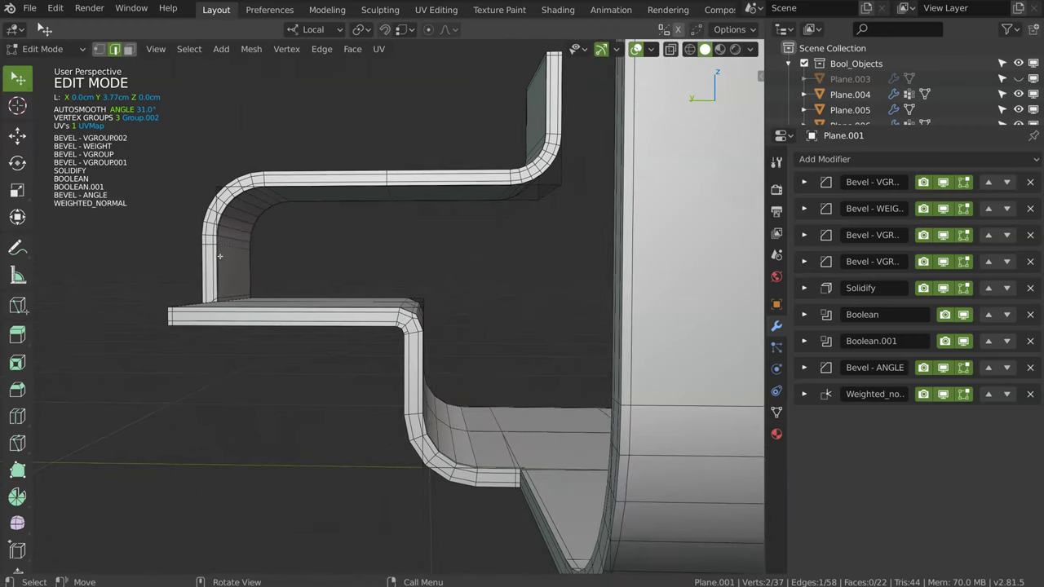
- Move the selection along Z and undo away the shelf's old bevel modifier
key(g)
key(z)
click(213, 290)
mouse_move(214, 290)
middle_down()
mouse_move(264, 294)
mouse_move(291, 245)
middle_up()
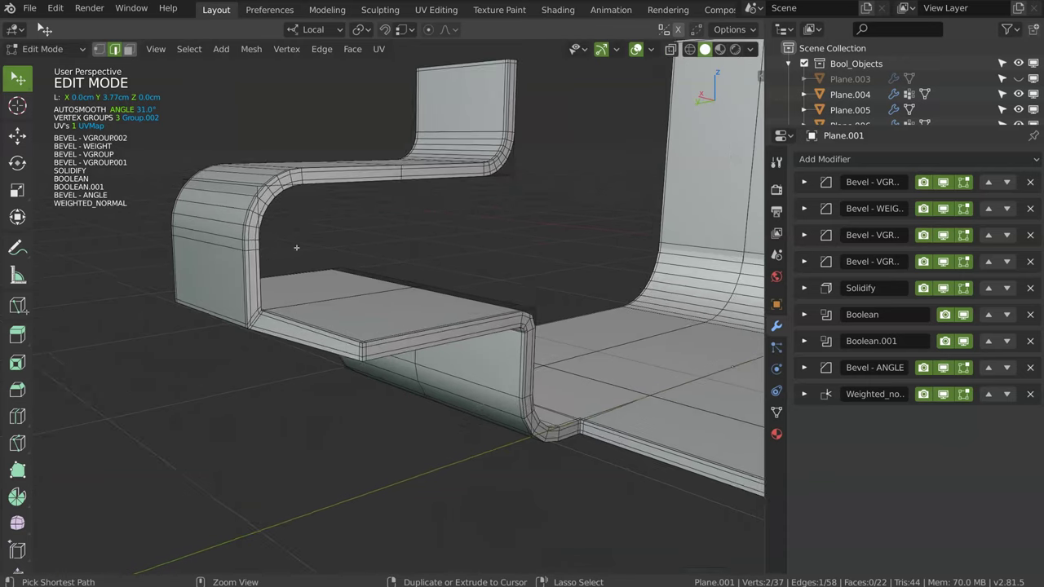
key(Tab)
key(Tab)
key(ctrl+z)
key(ctrl+z)
key(ctrl+z)
key(ctrl+z)
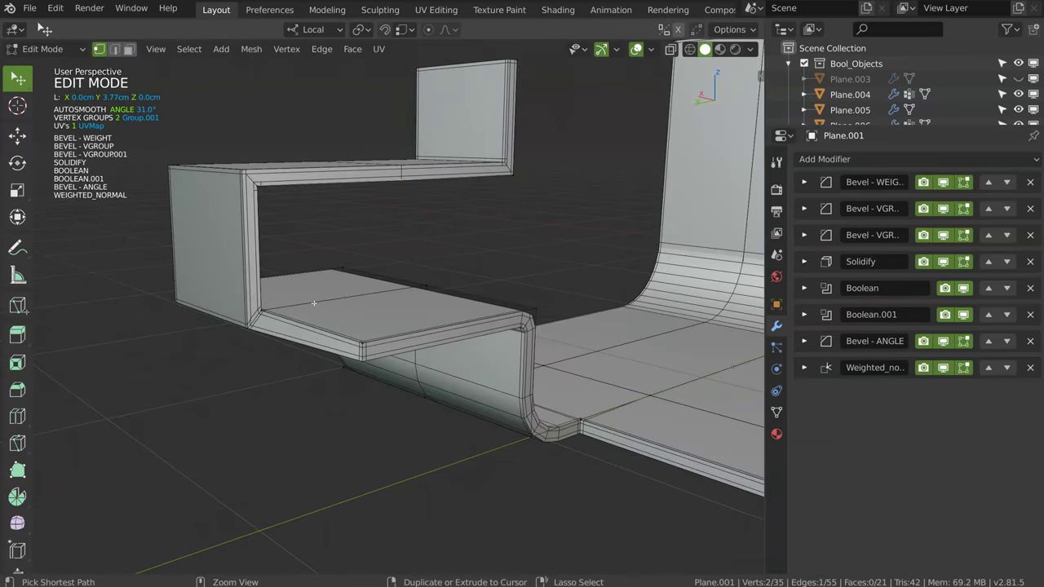
key(ctrl+z)
key(ctrl+z)
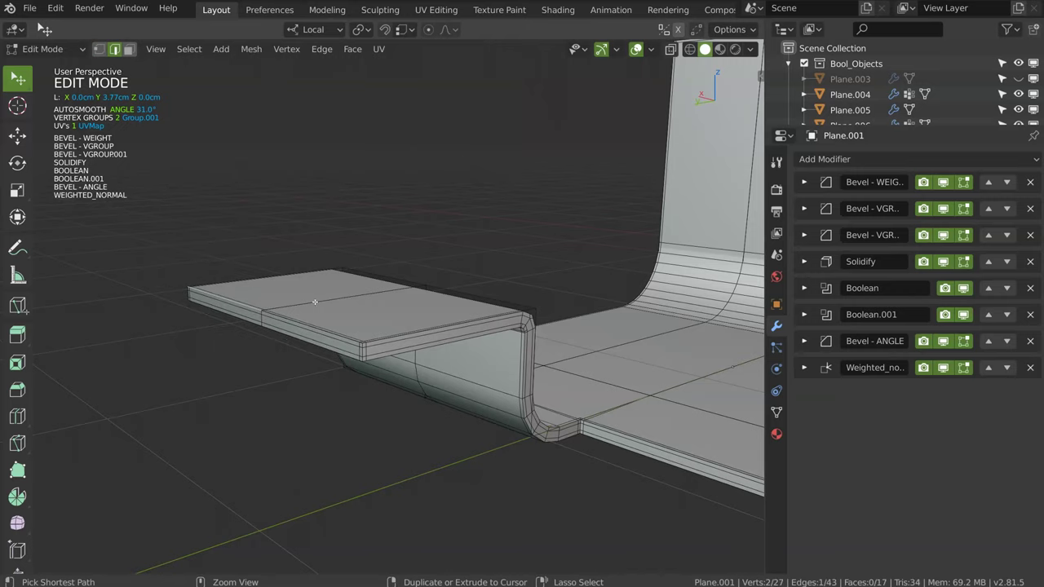
middle_drag(315, 301, 218, 325)
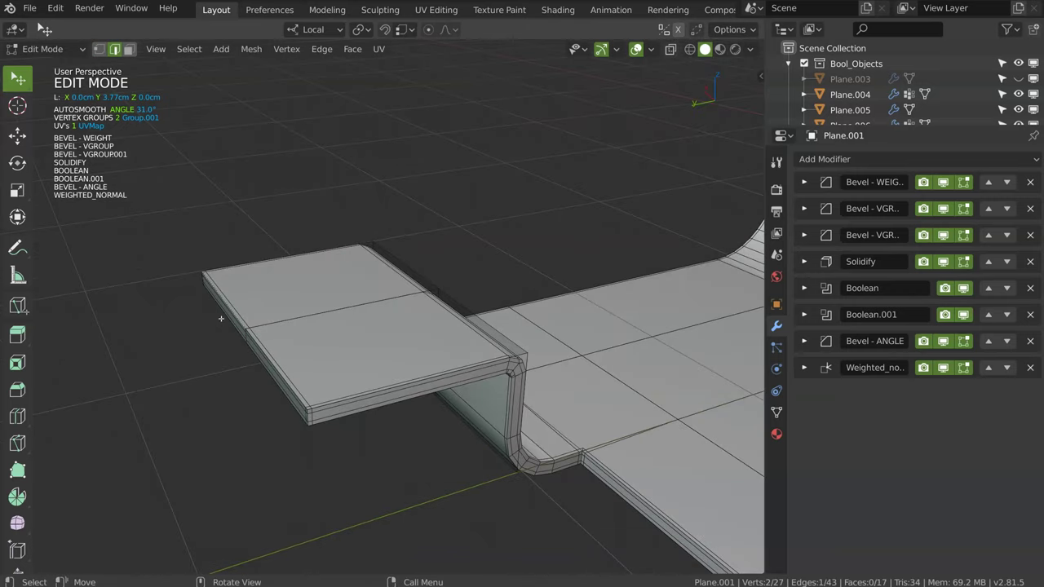
- Extrude the edge into a short Y step, then up along Z into a wall
key(e)
key(y)
click(196, 323)
key(e)
key(z)
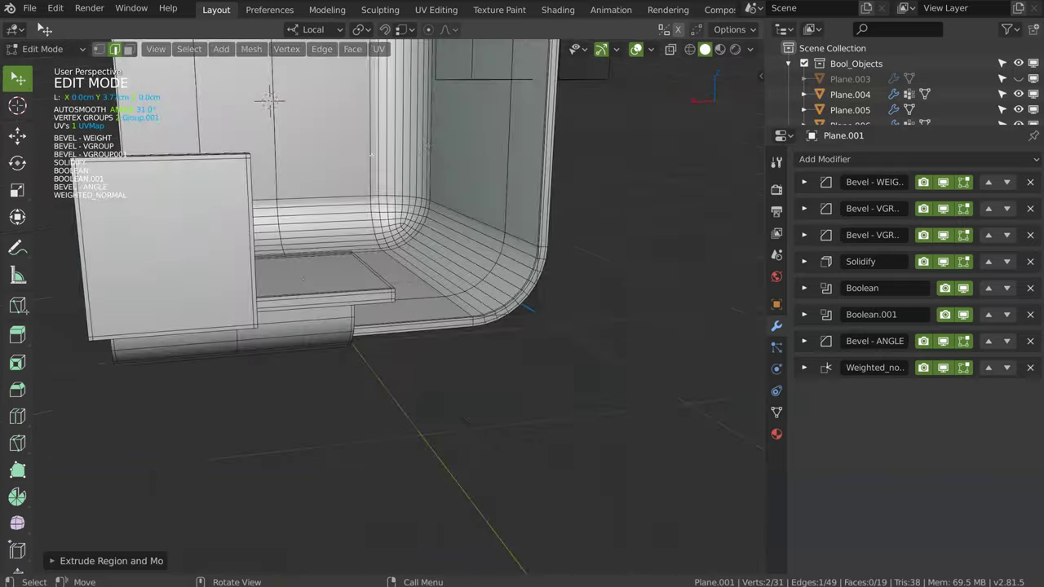
click(162, 183)
- Extrude a top shelf along Y and a right-side wall down along Z, completing the frame
key(e)
key(y)
click(592, 147)
key(e)
key(z)
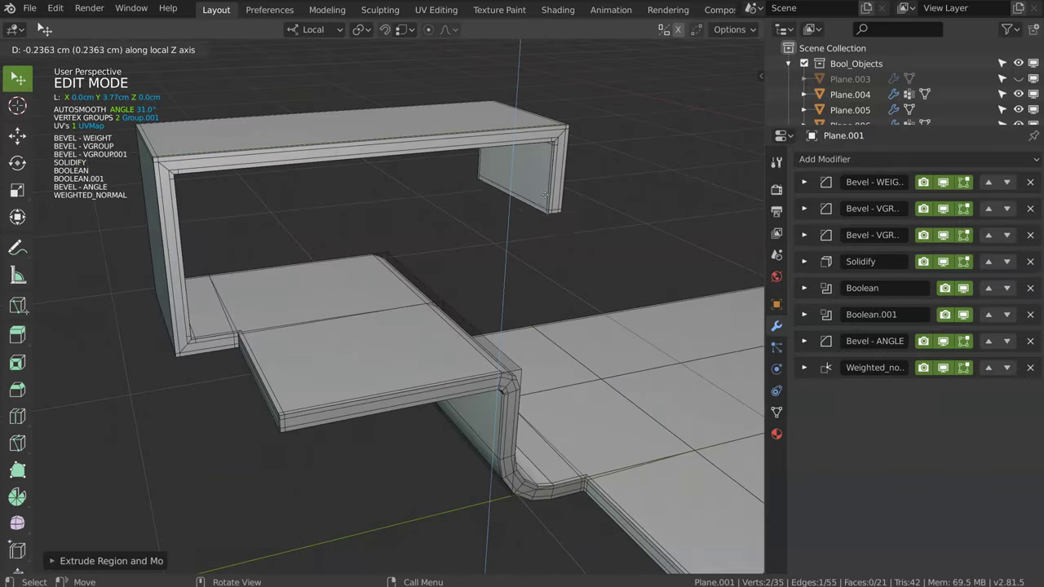
click(310, 233)
mouse_move(310, 234)
middle_down()
mouse_move(283, 291)
mouse_move(294, 266)
middle_up()
mouse_move(368, 204)
middle_down()
mouse_move(421, 236)
mouse_move(561, 517)
middle_up()
middle_drag(286, 359, 328, 263)
- With see-through shading on, cut a new edge loop around the frame
key(1)
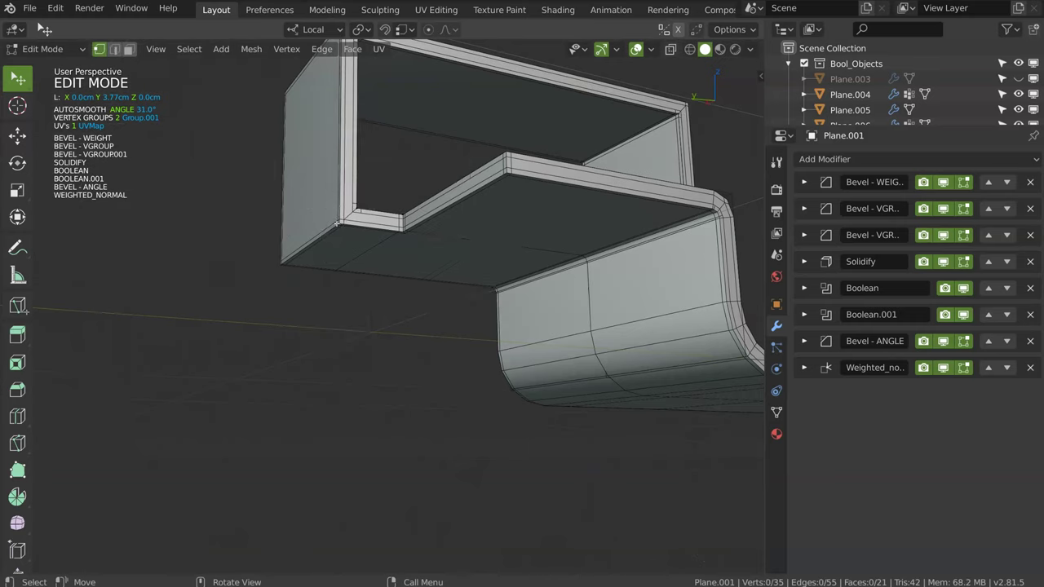
key(alt+z)
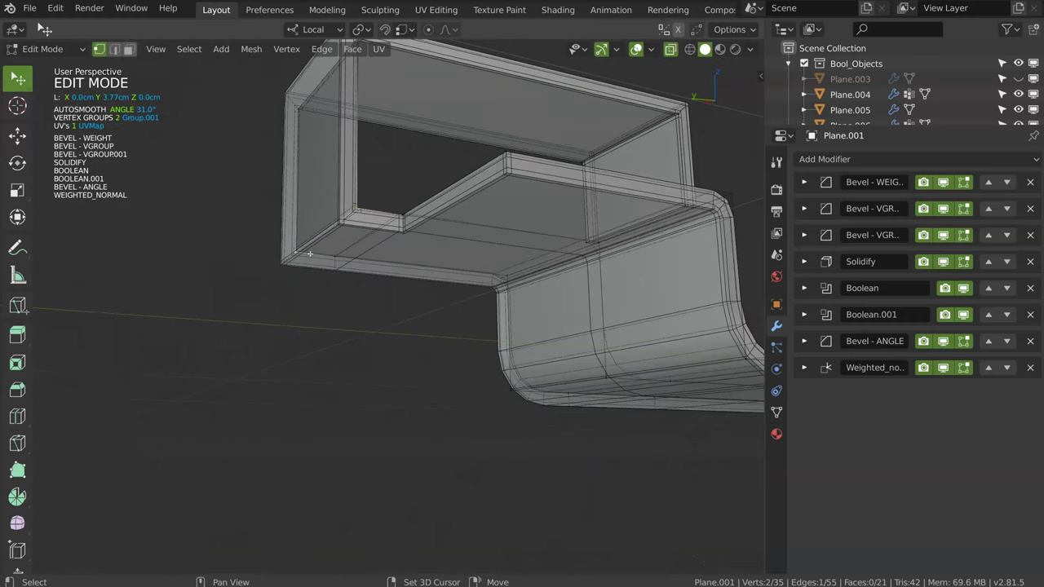
middle_drag(310, 242, 309, 273)
key(ctrl+r)
click(309, 273)
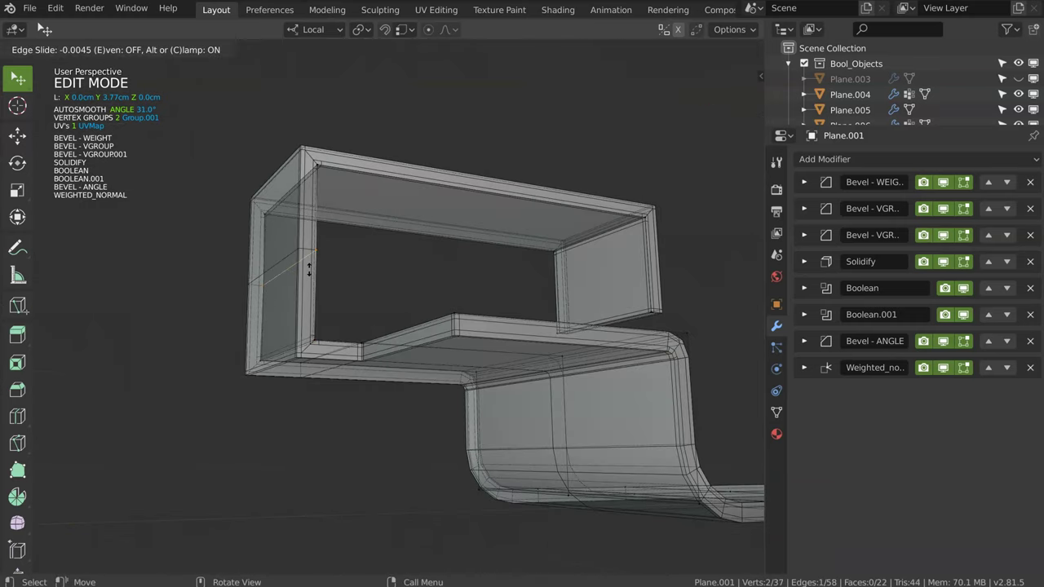
click(309, 272)
- Select five frame corners and add a 7-segment bevel, 0.077 wide
shift+click(559, 249)
shift+click(316, 167)
shift+click(265, 216)
shift+click(260, 367)
shift+click(314, 341)
key(shift+space)
click(444, 271)
- Confirm the 7-segment rounded-corner bevel on the frame
key(d)
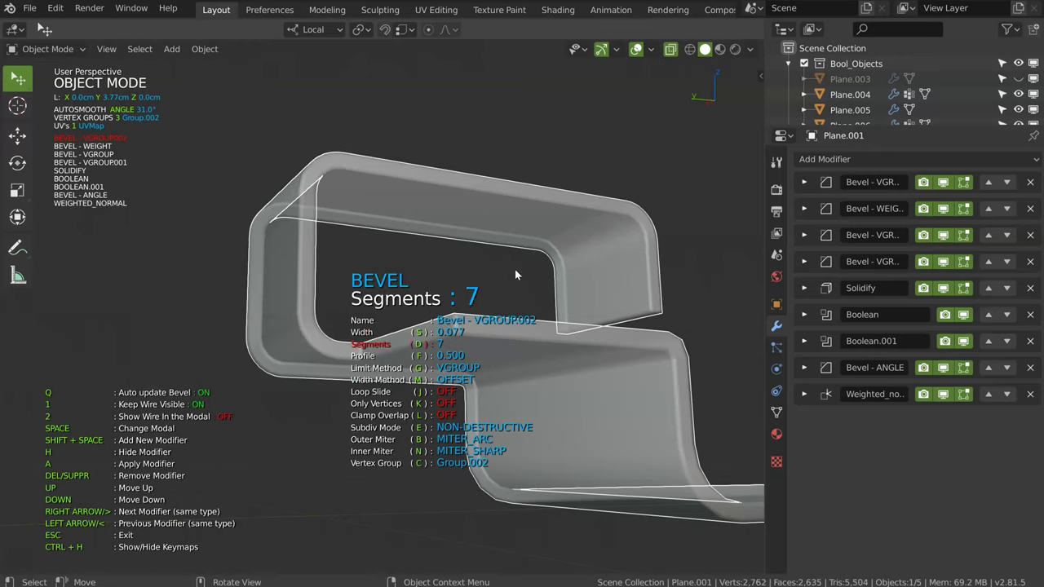
click(478, 257)
mouse_move(468, 244)
middle_down()
mouse_move(479, 250)
mouse_move(410, 188)
mouse_move(376, 286)
mouse_move(400, 238)
mouse_move(386, 262)
middle_up()
- Box-cut a slot into the shelf, giving the cutter a reduced-width Bevel - ANGLE modifier
key(d)
drag(300, 197, 447, 286)
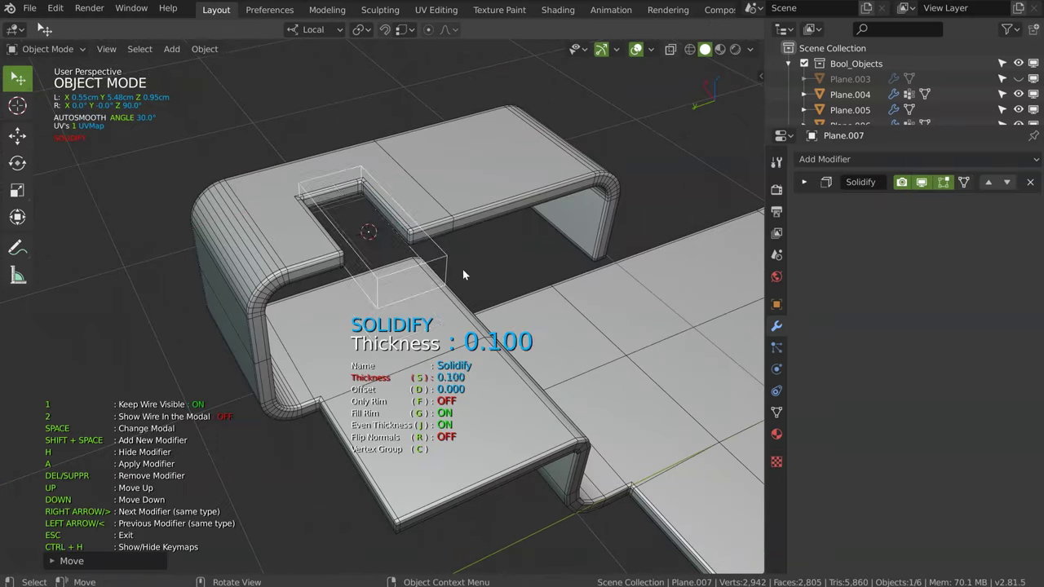
key(shift+space)
click(554, 263)
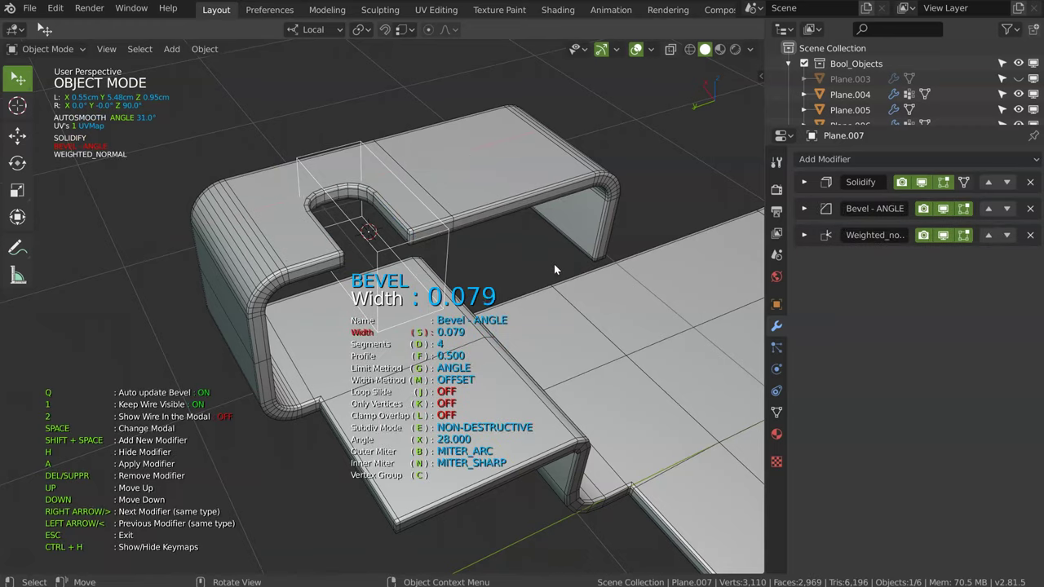
mouse_move(548, 264)
middle_down()
mouse_move(449, 267)
mouse_move(436, 246)
mouse_move(462, 289)
middle_up()
key(shift+a)
- Place a small round cylinder cutter on the lower shelf
click(349, 296)
click(442, 267)
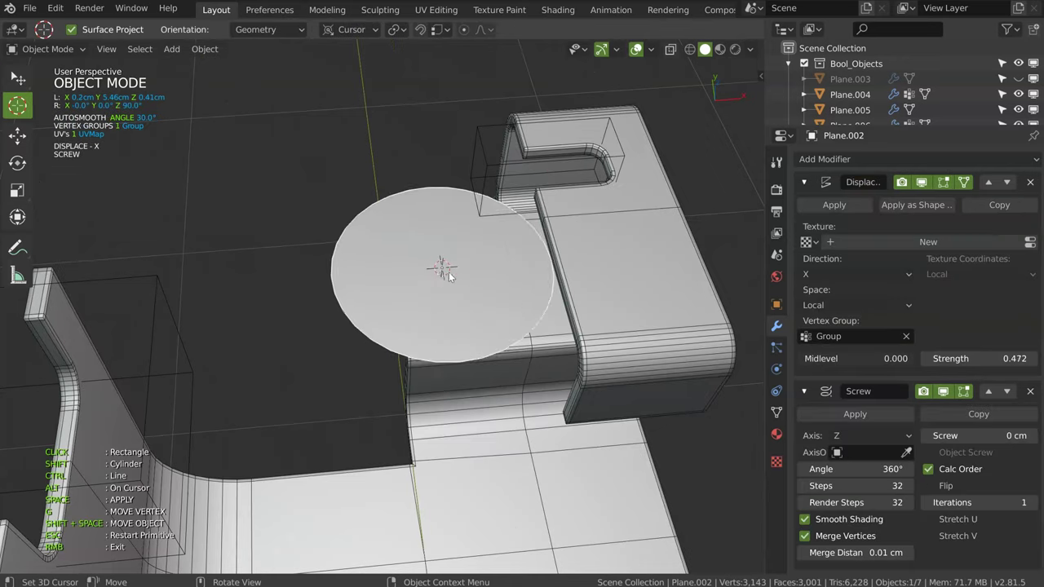
key(space)
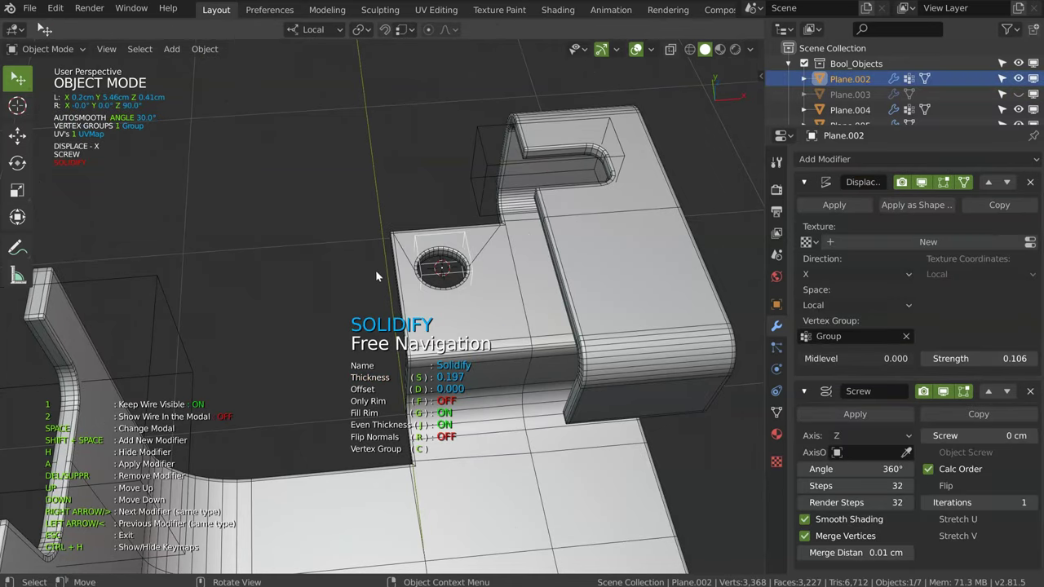
middle_drag(375, 275, 486, 262)
key(Escape)
- Add a second round cutter on the upper shelf and confirm its thickness
key(f)
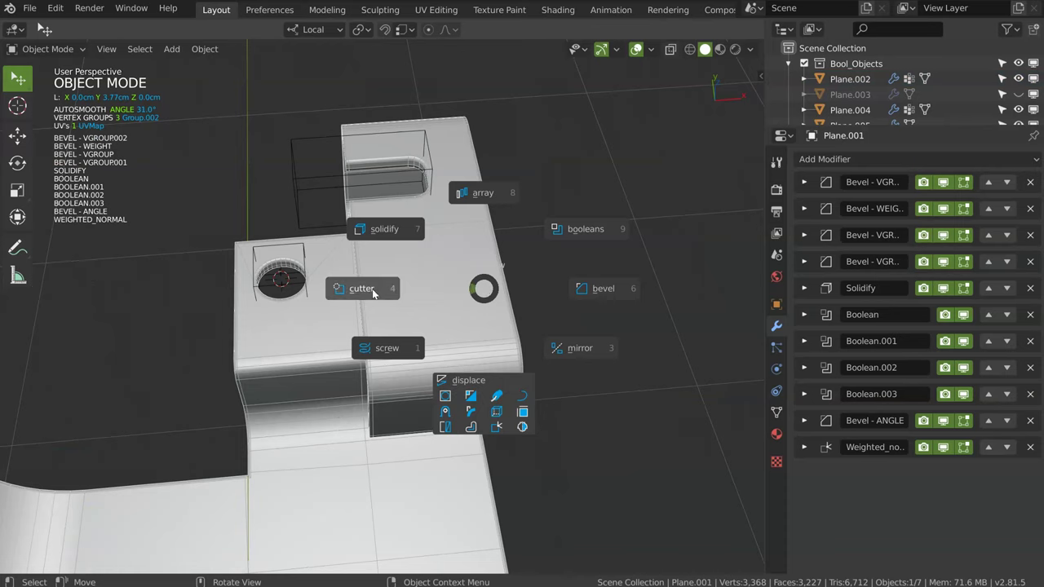
click(371, 291)
shift+click(480, 307)
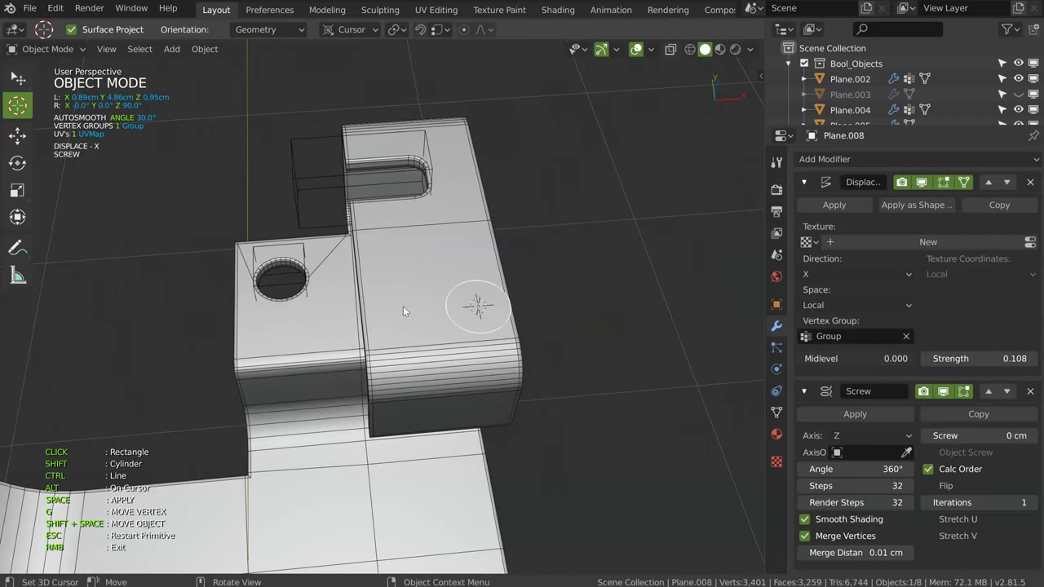
key(space)
click(481, 304)
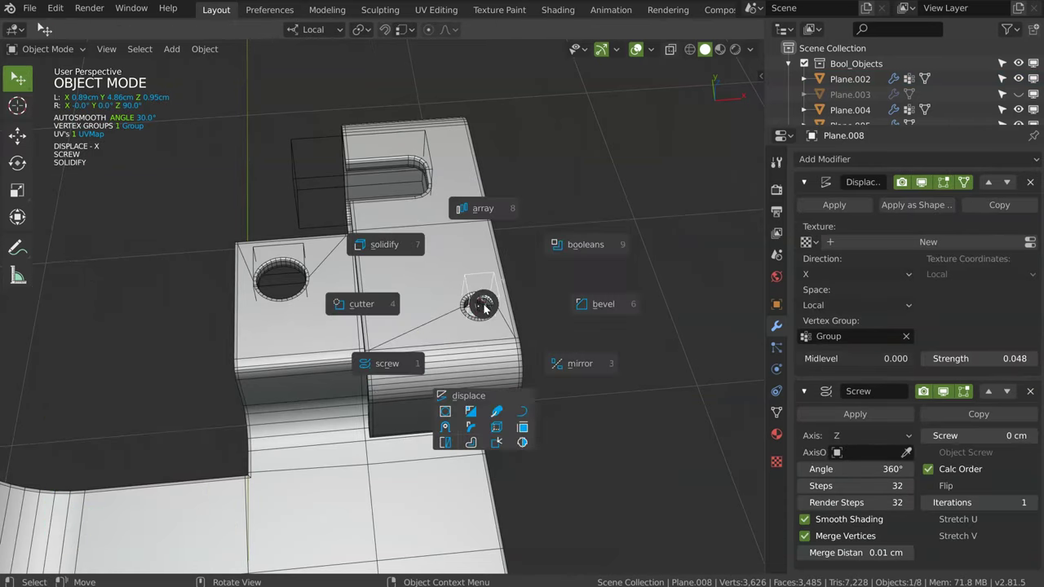
- Mirror the hole cutter across Y only, using a placed reference object
click(572, 373)
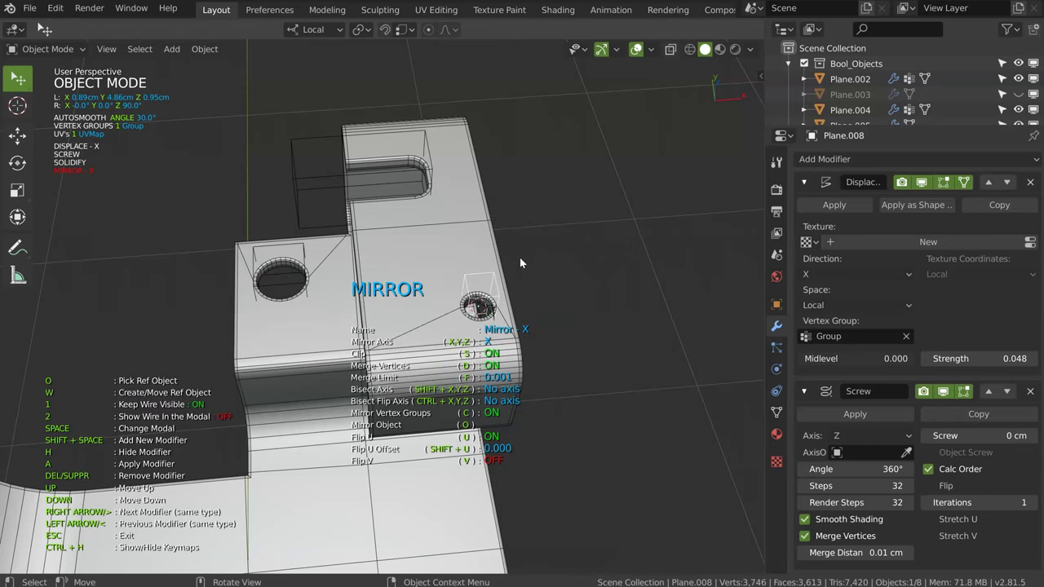
key(w)
click(461, 323)
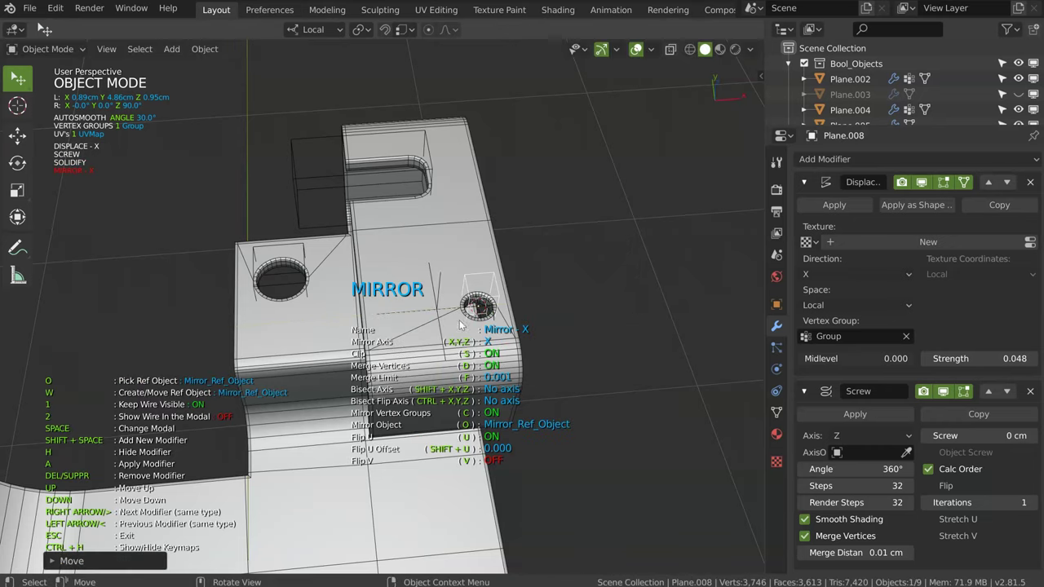
key(y)
key(x)
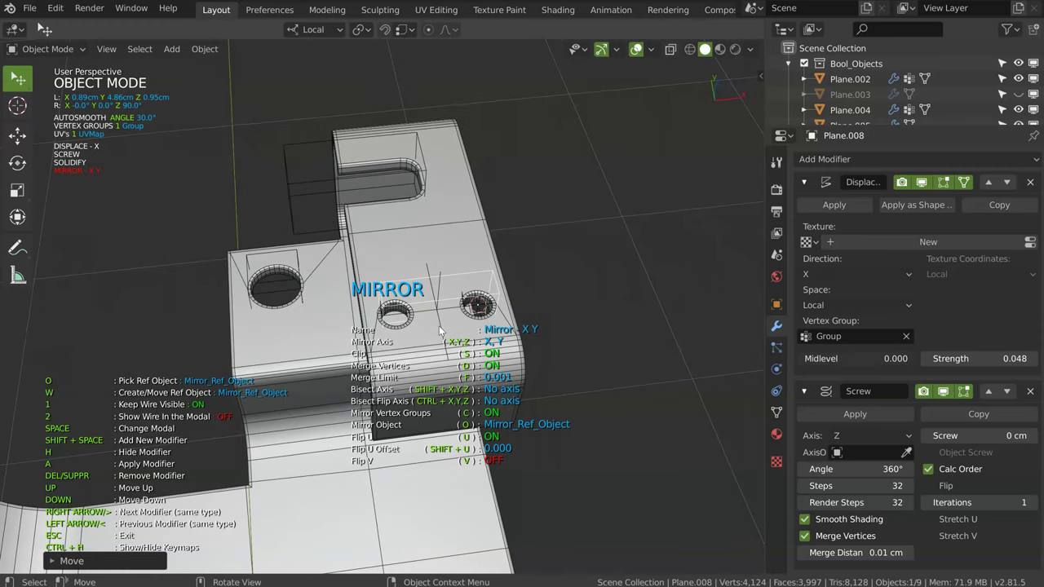
mouse_move(439, 327)
middle_down()
mouse_move(406, 296)
mouse_move(473, 285)
mouse_move(414, 214)
mouse_move(254, 273)
middle_up()
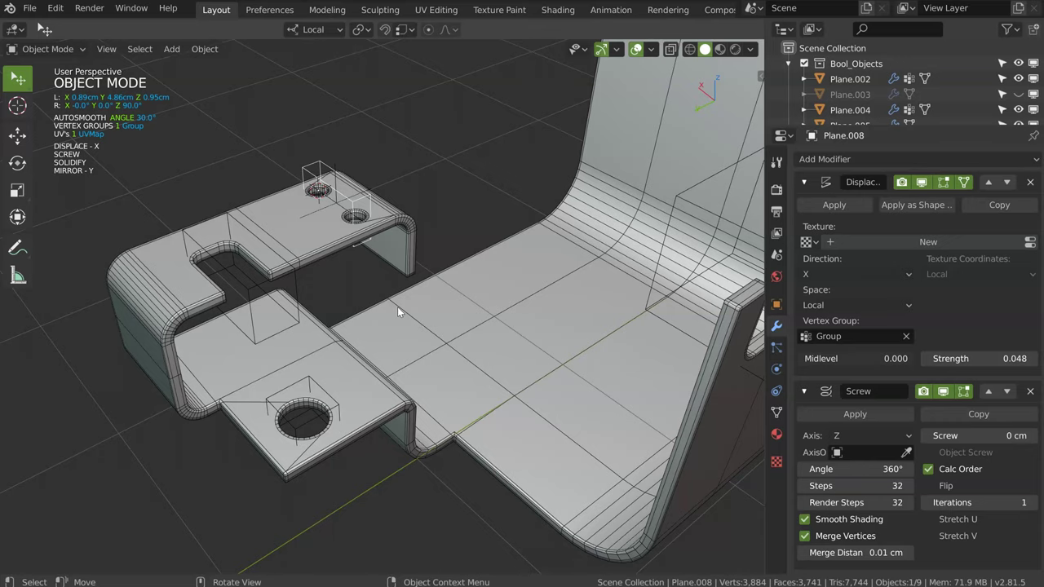
scroll(333, 274, up, 1)
- Adjust the round cutter's screw resolution steps and add a Bevel modifier to it
scroll(359, 240, up, 2)
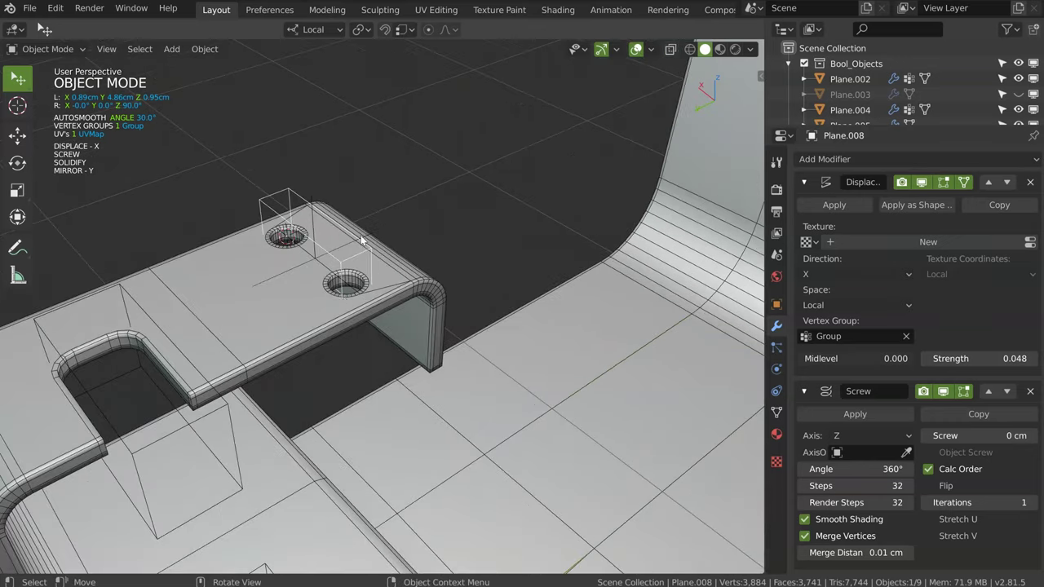
scroll(373, 228, up, 1)
scroll(365, 254, up, 1)
middle_drag(365, 253, 366, 276)
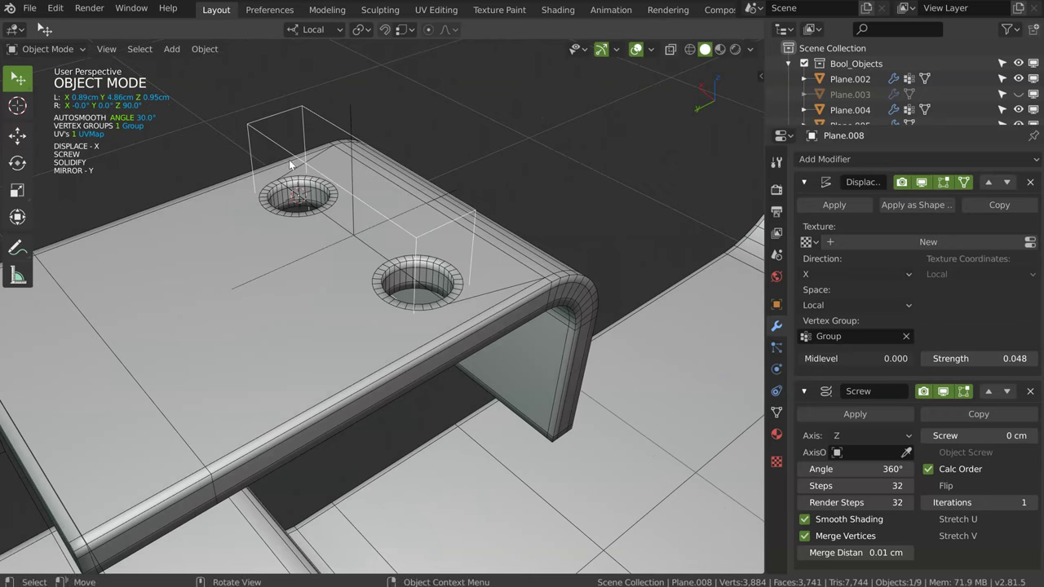
key(space)
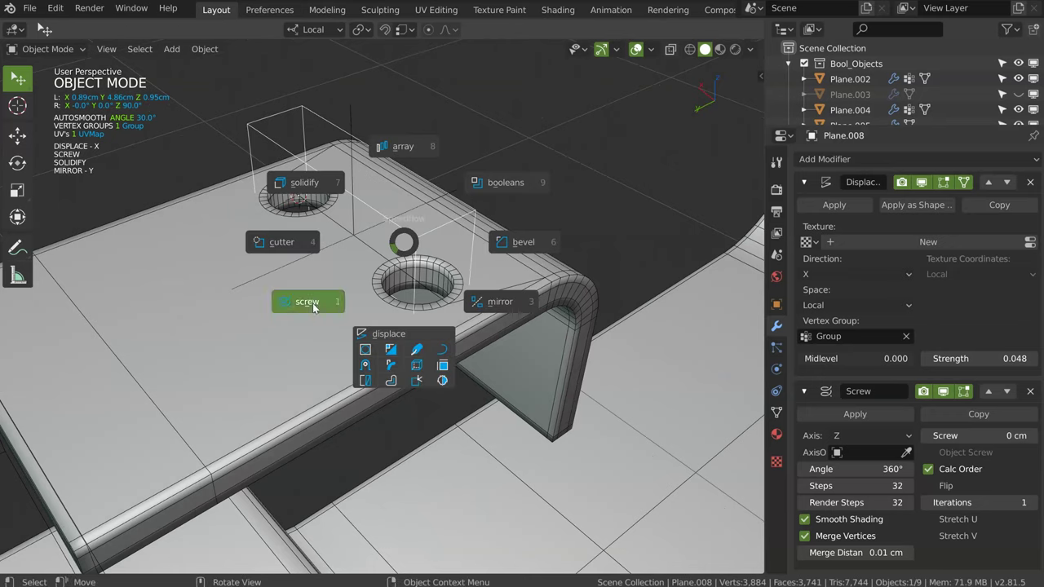
click(303, 298)
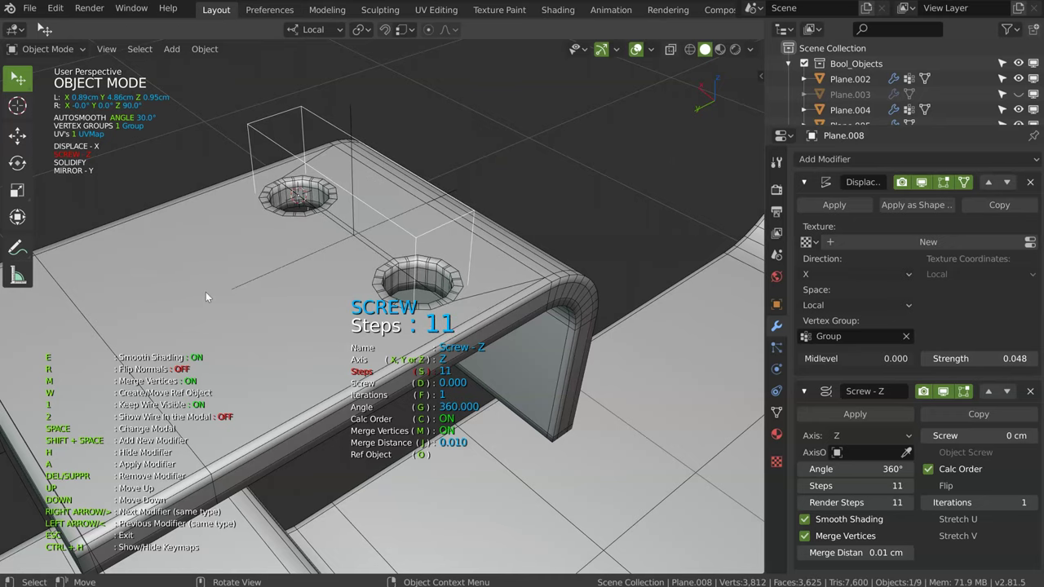
key(space)
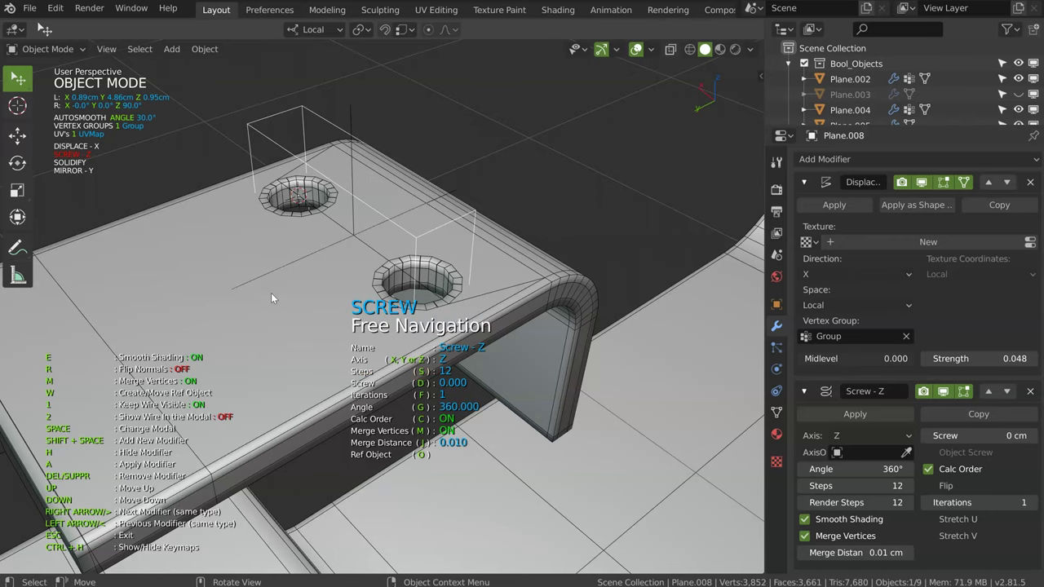
mouse_move(271, 293)
middle_down()
mouse_move(430, 250)
mouse_move(573, 284)
middle_up()
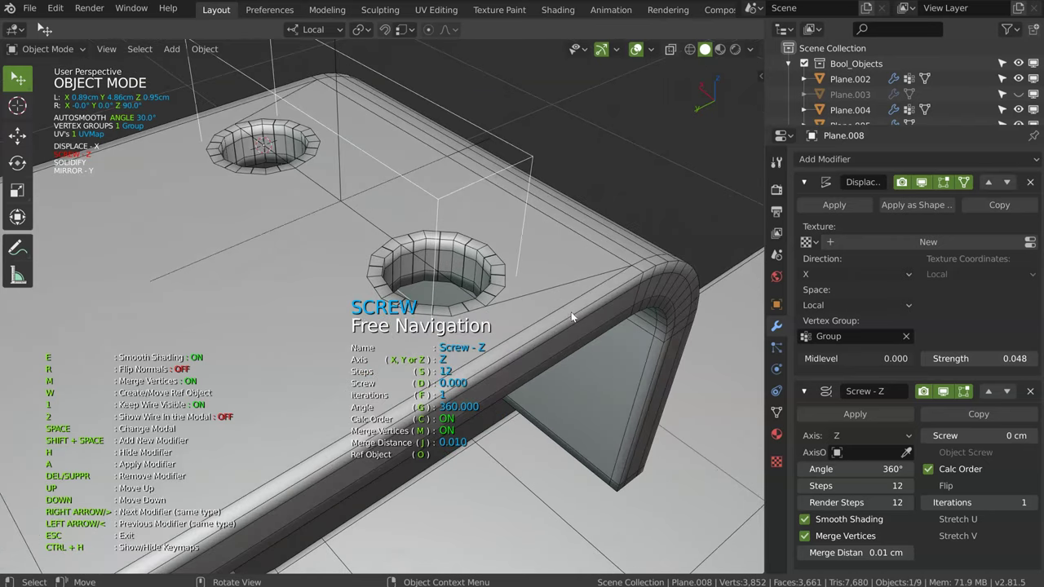
key(Escape)
key(alt+q)
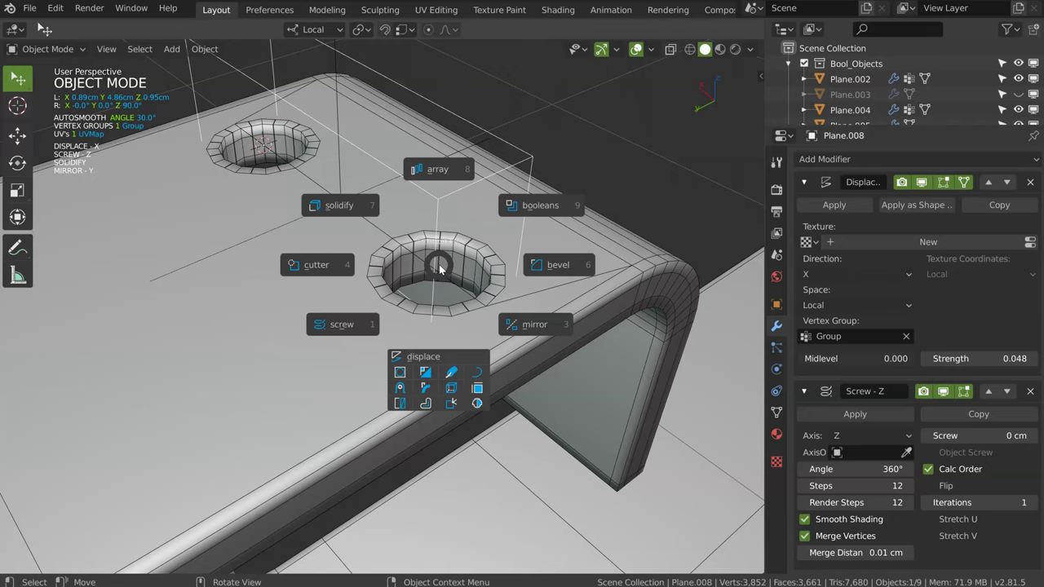
click(550, 269)
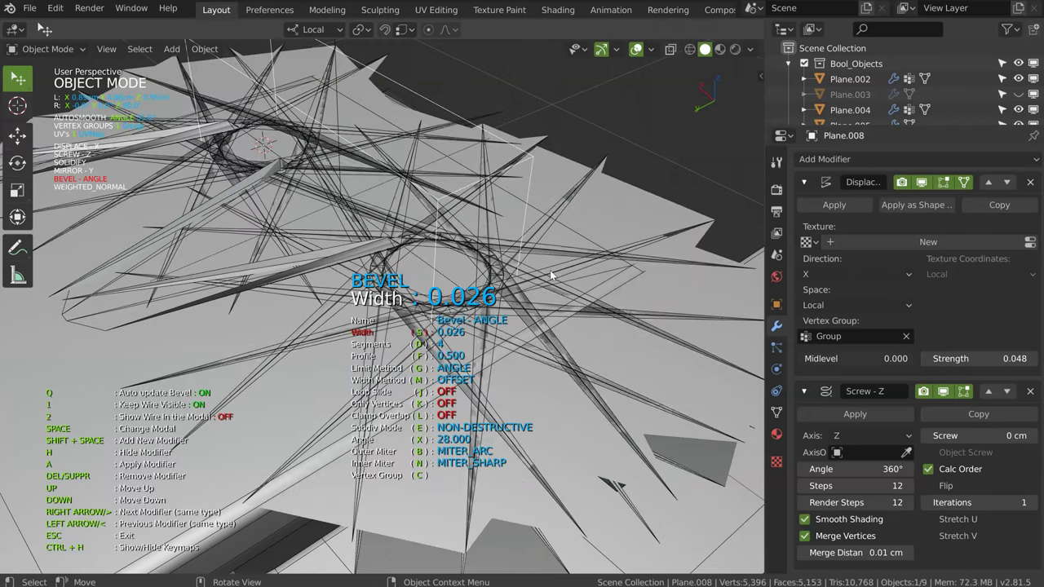
key(Escape)
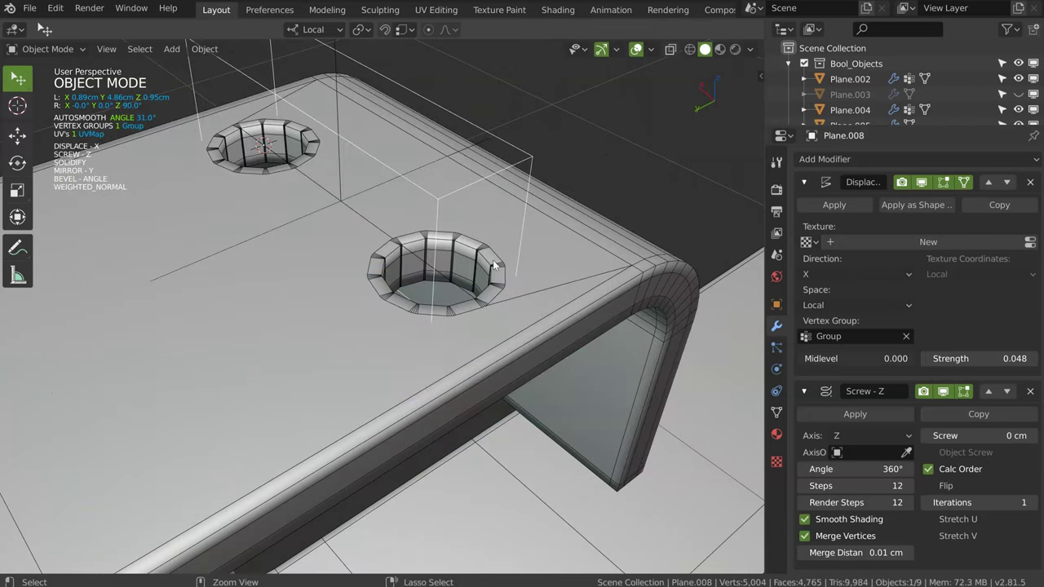
- On Plane.001, change the angle limit of the Bevel - ANGLE modifier
click(496, 347)
key(alt+q)
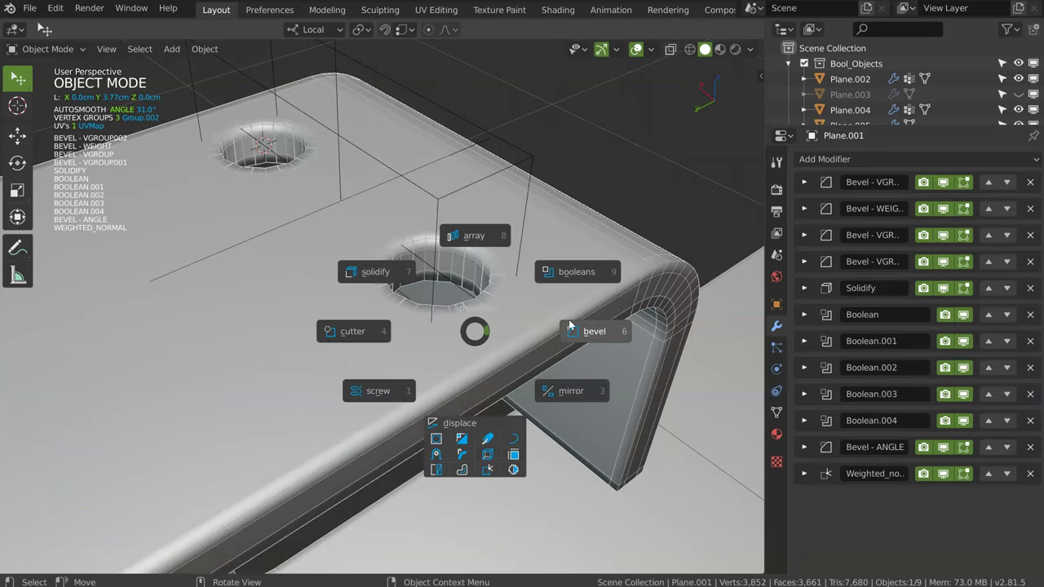
click(590, 331)
key(Right)
key(Right)
key(Right)
key(Right)
key(Left)
key(Left)
key(Left)
key(Left)
key(Left)
key(Right)
key(Right)
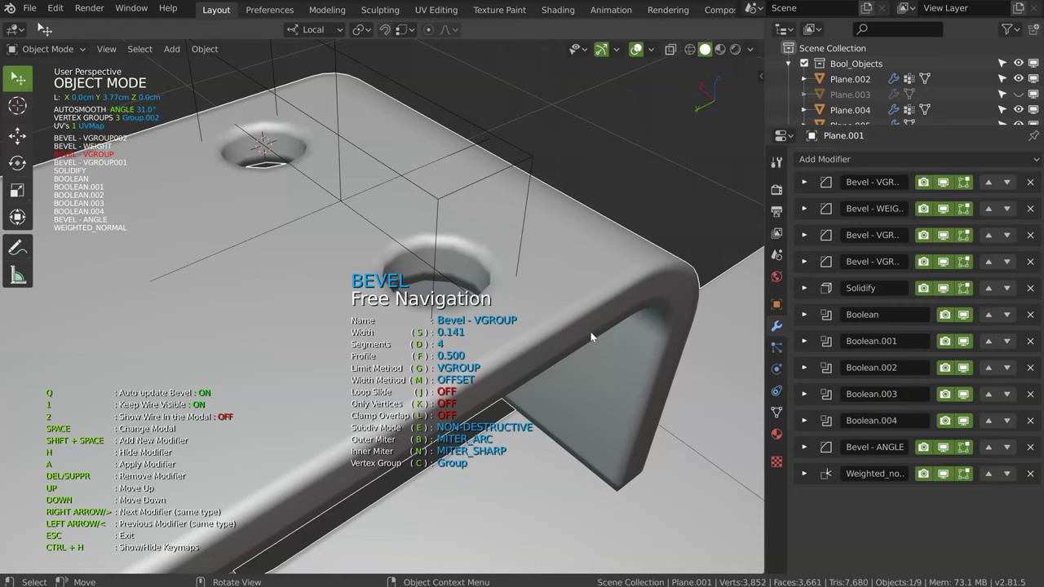
key(Right)
key(Right)
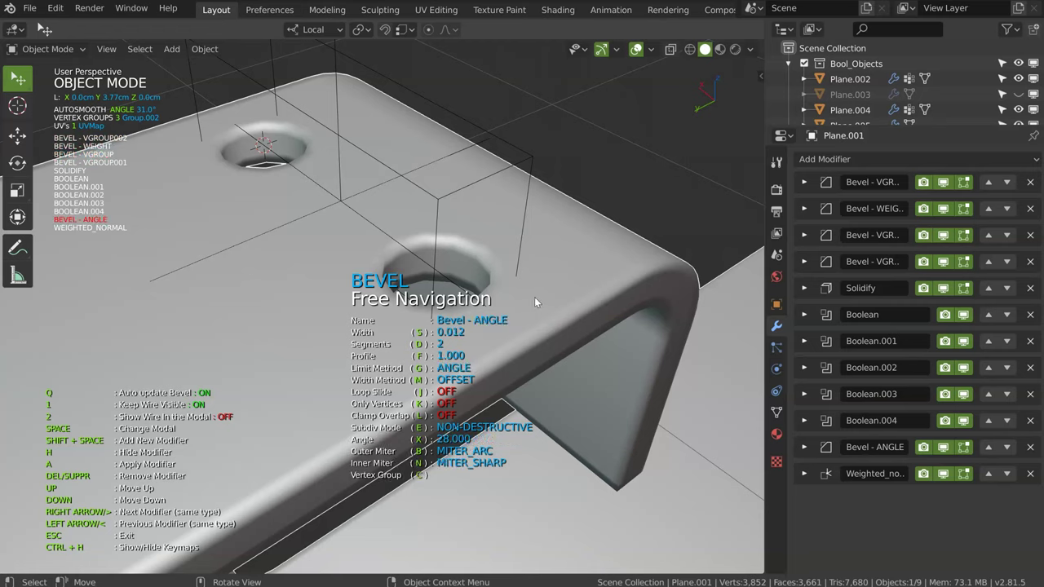
key(x)
click(531, 298)
key(2)
key(x)
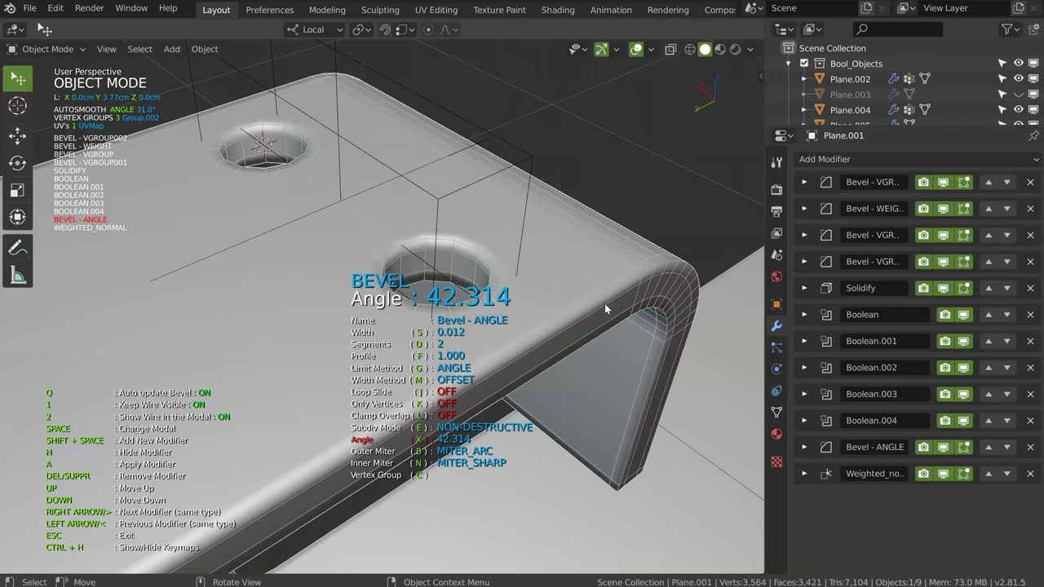
click(572, 304)
key(Escape)
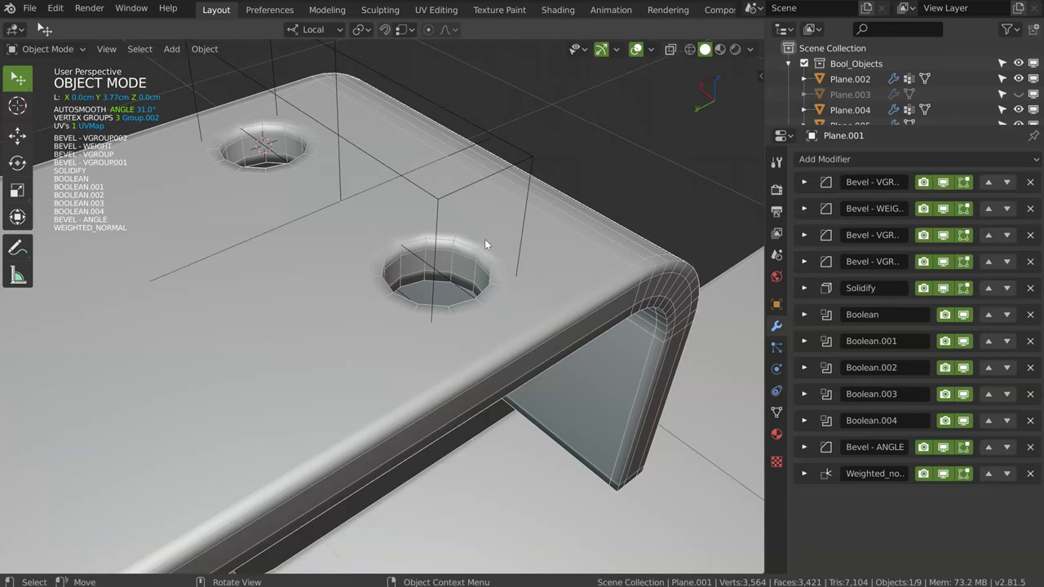
- Delete the wire cutter box and the Mirror_Ref_Object
click(562, 97)
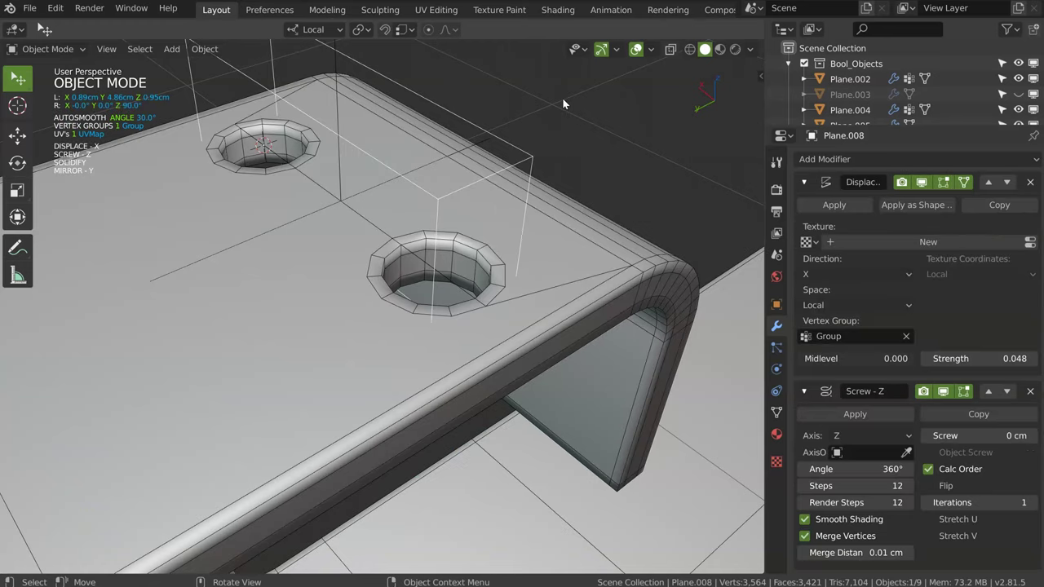
key(Delete)
middle_drag(466, 231, 487, 217)
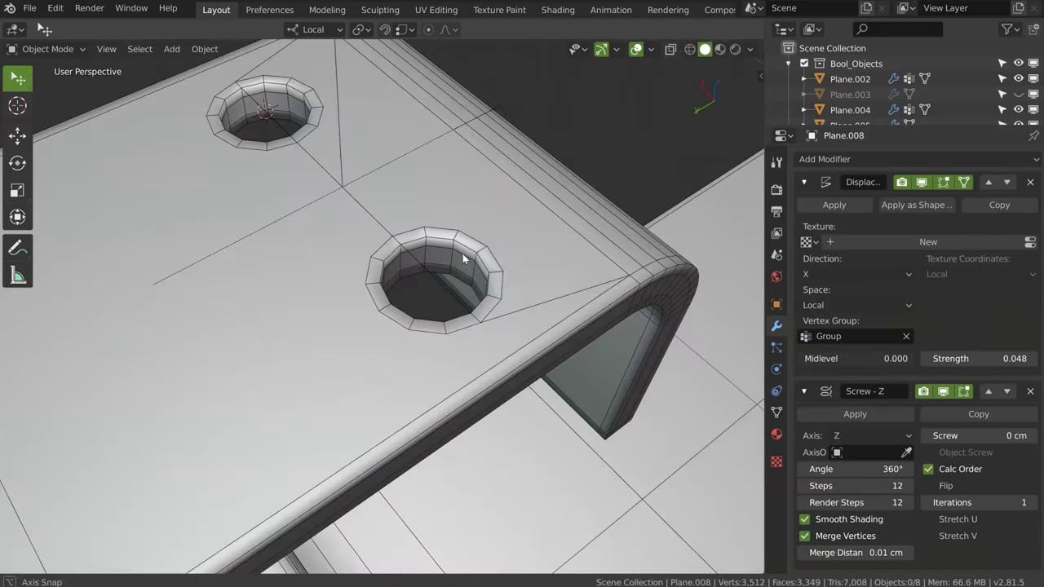
click(492, 114)
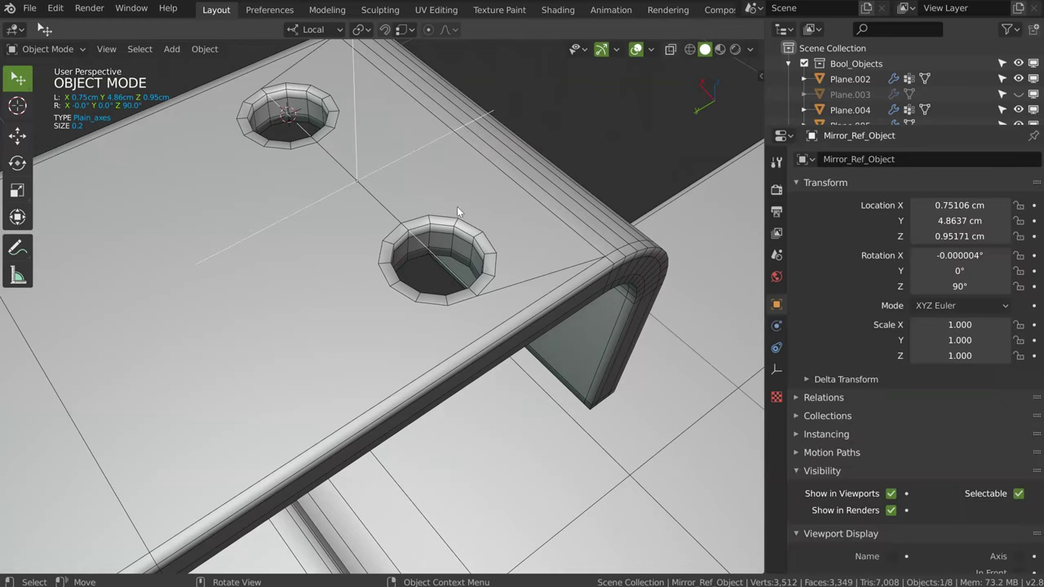
key(Delete)
- Select the bracket plate, try moving it, then undo back to the origin
click(500, 235)
mouse_move(508, 243)
middle_down()
mouse_move(473, 215)
mouse_move(451, 169)
middle_up()
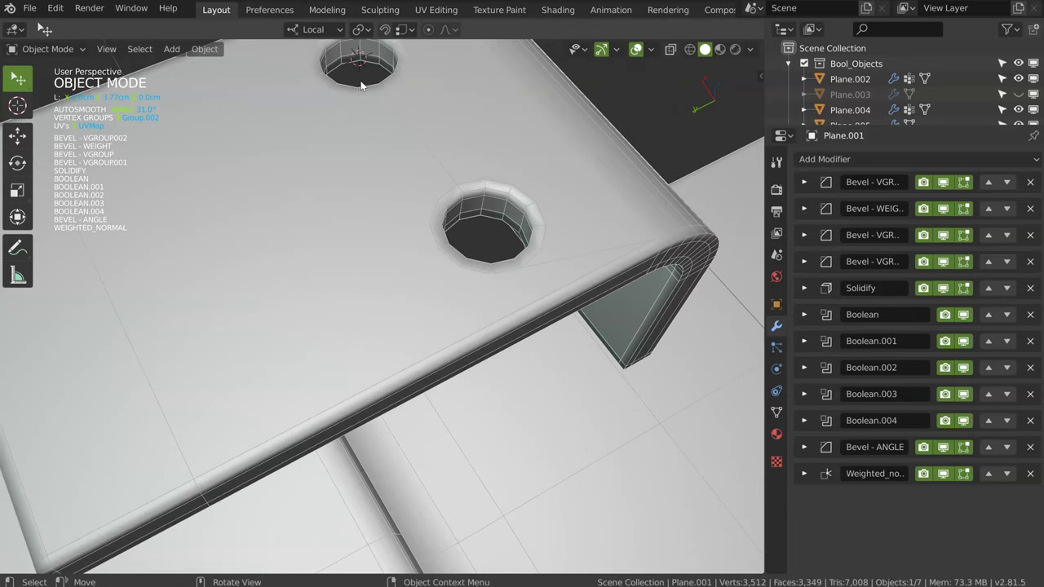
key(g)
click(384, 143)
key(g)
click(404, 183)
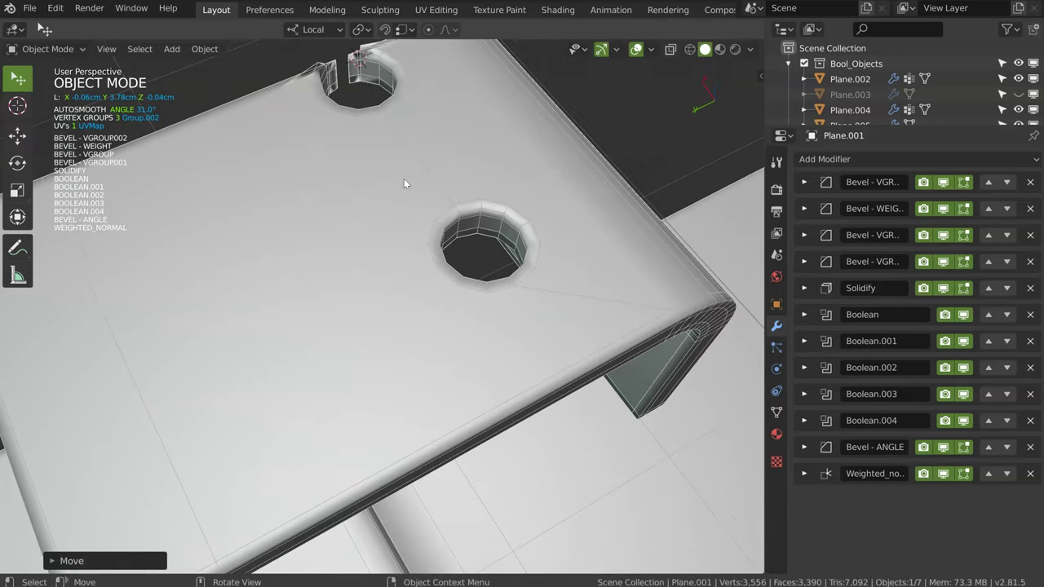
key(ctrl+z)
key(ctrl+z)
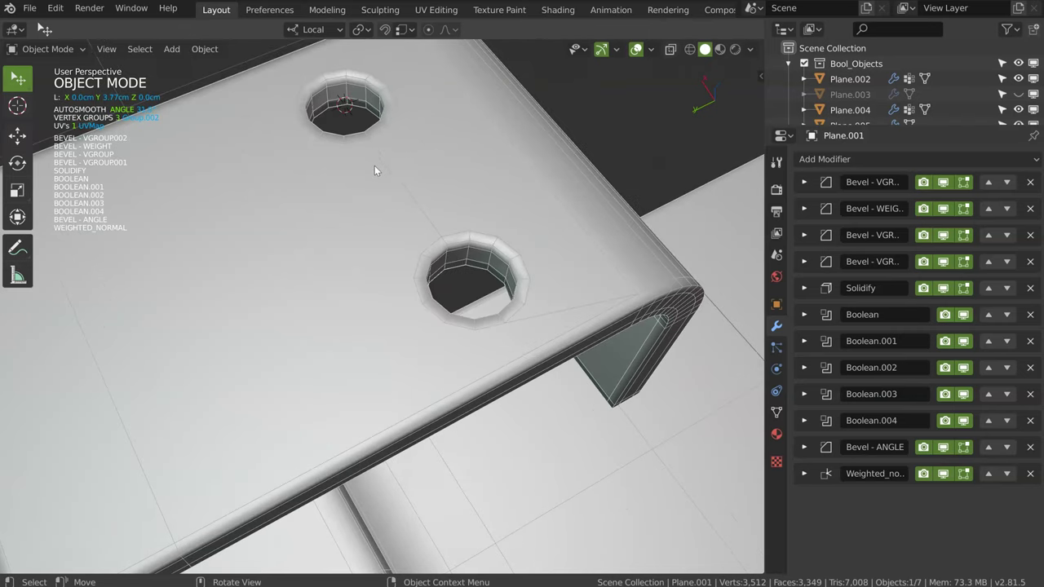
- Annotate blue guide lines between the holes and radiating from the lower hole
drag(345, 146, 418, 246)
drag(391, 128, 451, 224)
drag(334, 205, 584, 104)
drag(444, 214, 454, 227)
drag(525, 253, 617, 221)
drag(501, 320, 530, 371)
drag(524, 298, 580, 331)
drag(528, 280, 626, 293)
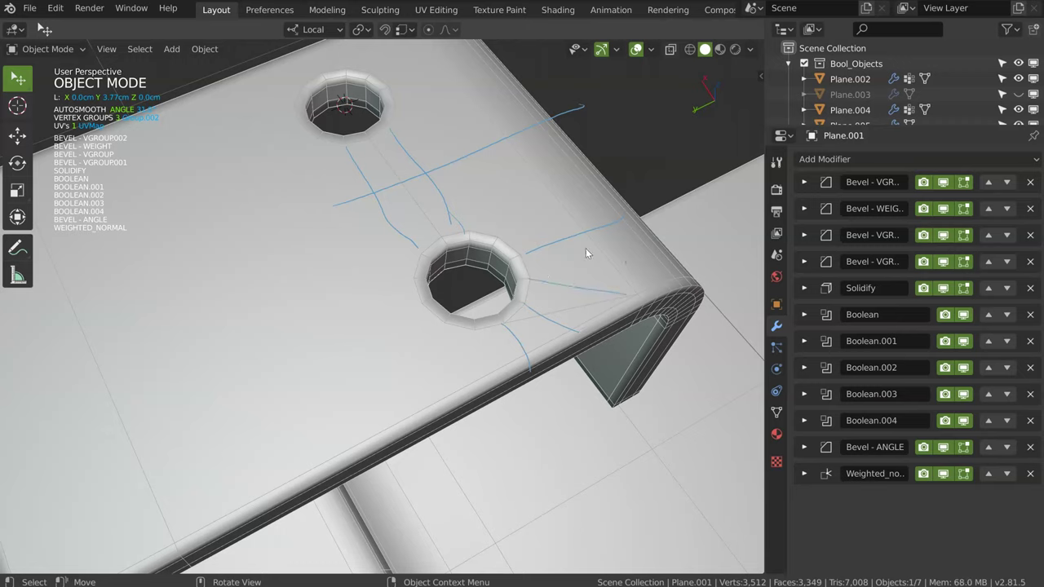
drag(498, 232, 517, 127)
drag(398, 106, 506, 133)
- Sketch long lines across the plate and strokes around and above the upper hole
drag(336, 204, 36, 360)
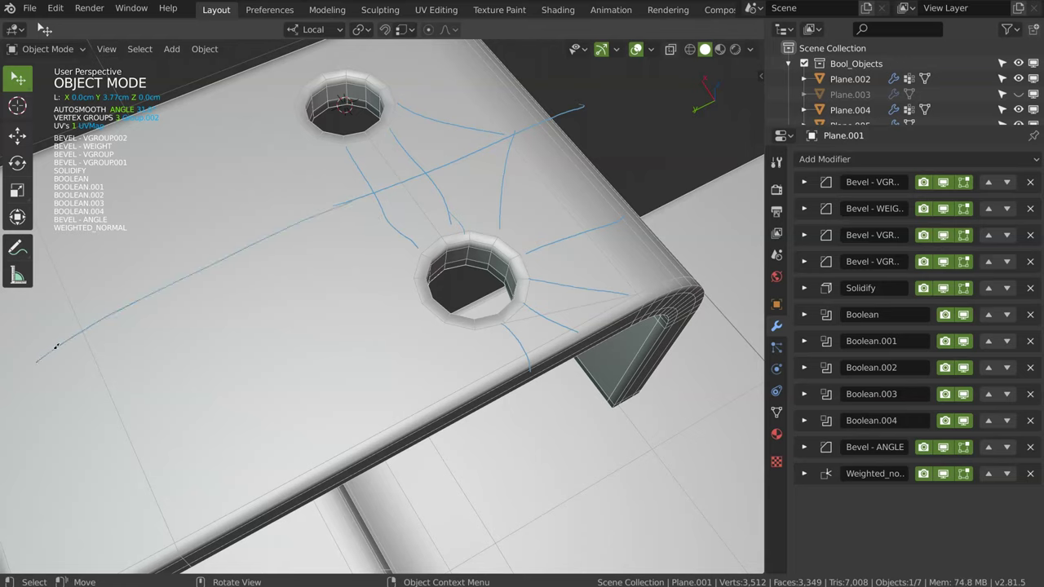
drag(408, 307, 119, 445)
drag(476, 329, 476, 388)
drag(441, 328, 415, 418)
drag(195, 99, 430, 462)
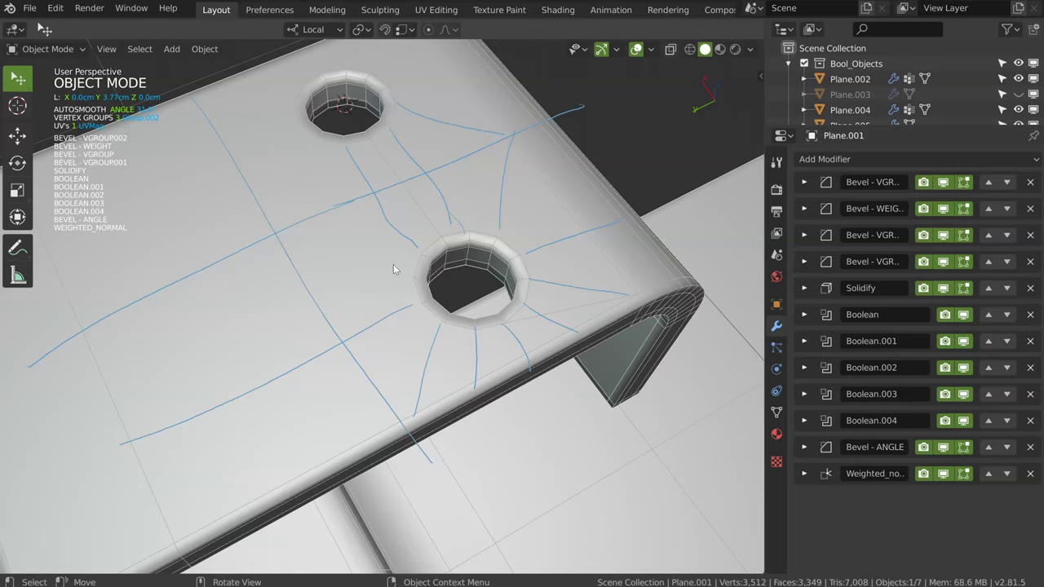
drag(409, 273, 274, 237)
drag(303, 169, 278, 232)
drag(288, 129, 211, 168)
drag(285, 102, 196, 102)
drag(348, 69, 349, 39)
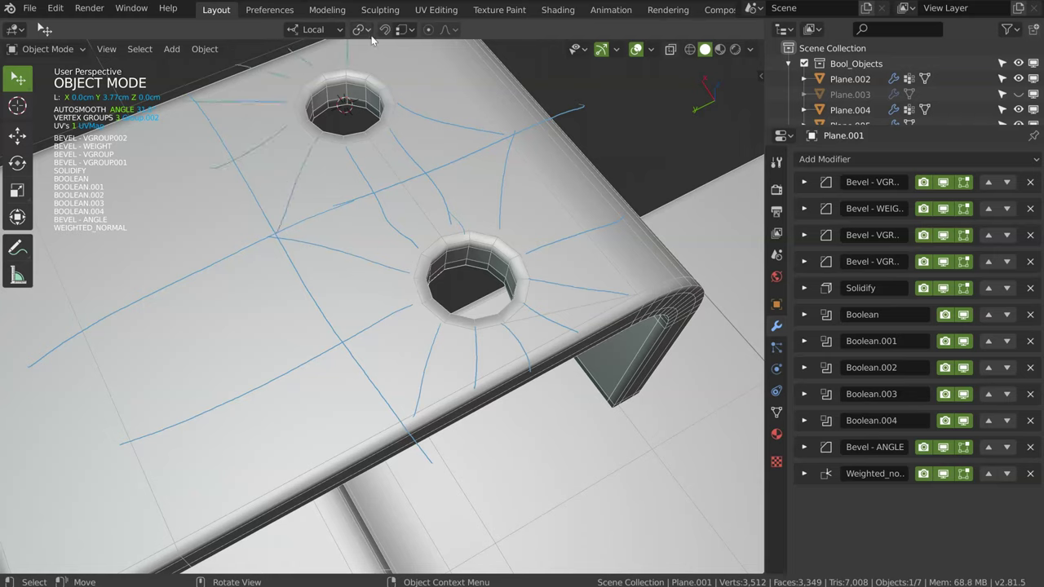
drag(371, 74, 380, 46)
- Zoom out and turn off Viewport Overlays to view the cleanly shaded bracket
scroll(445, 212, down, 4)
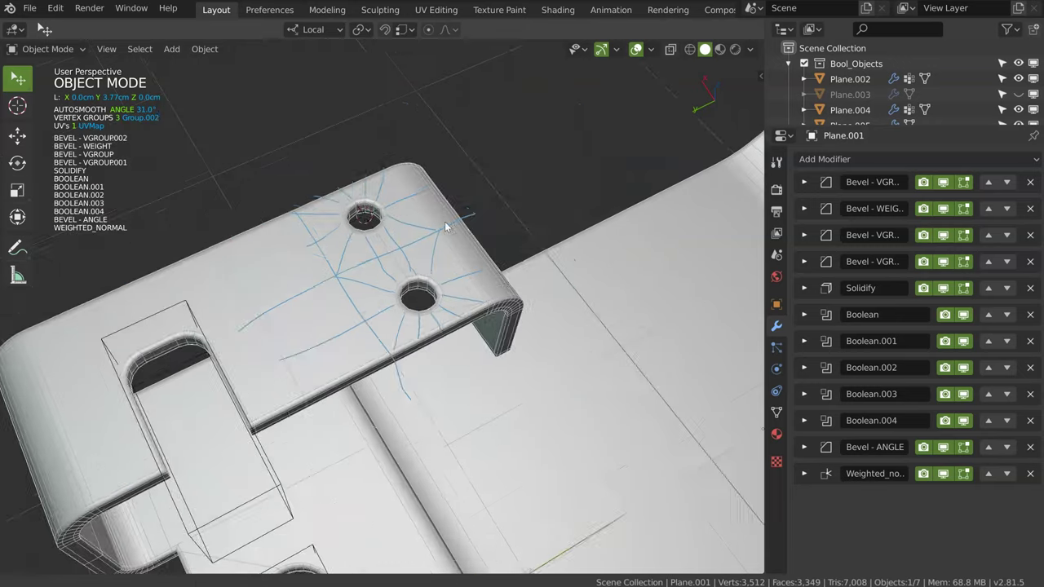
scroll(408, 229, down, 1)
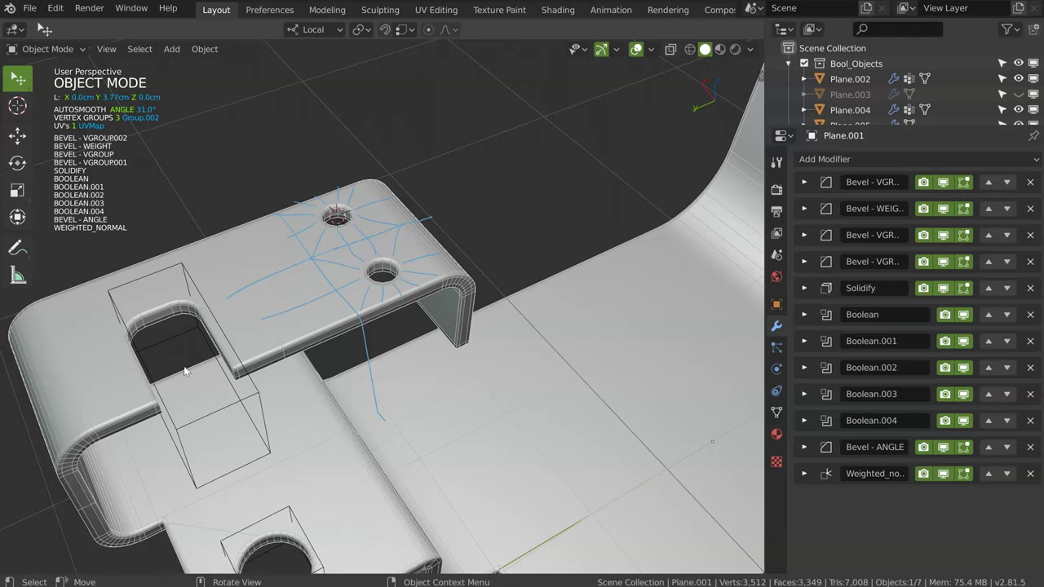
click(636, 49)
mouse_move(444, 249)
middle_down()
mouse_move(352, 231)
mouse_move(492, 207)
middle_up()
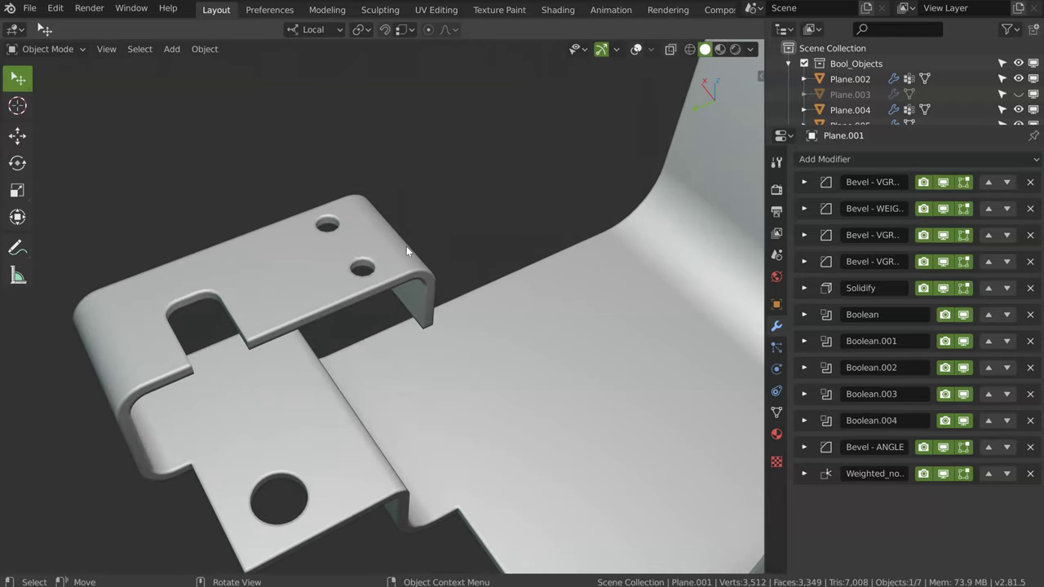
mouse_move(329, 226)
middle_down()
mouse_move(383, 329)
mouse_move(525, 259)
middle_up()
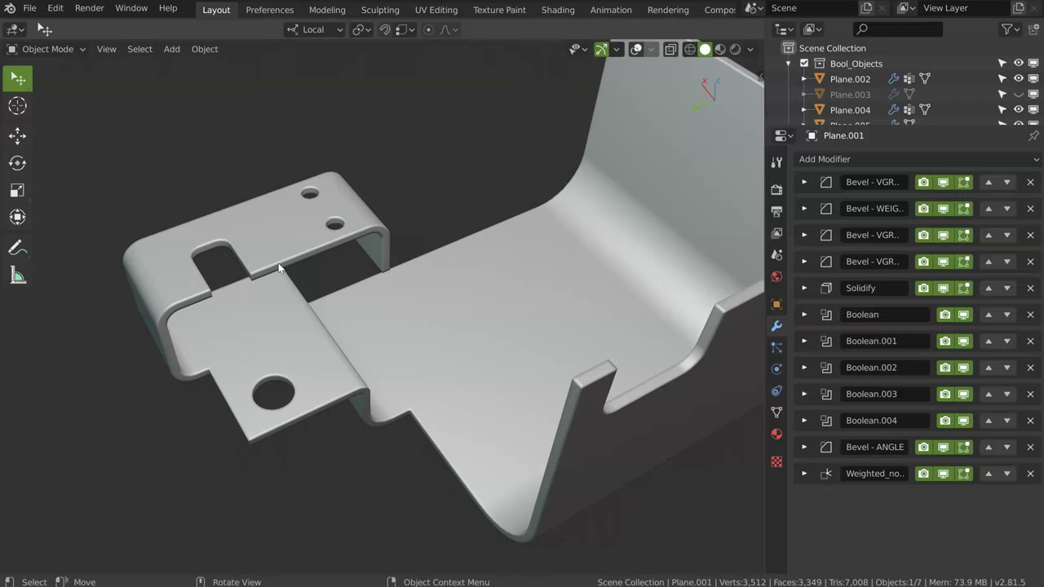
scroll(280, 265, up, 3)
mouse_move(329, 205)
middle_down()
mouse_move(189, 237)
mouse_move(343, 235)
mouse_move(372, 195)
mouse_move(403, 200)
middle_up()
scroll(351, 220, down, 2)
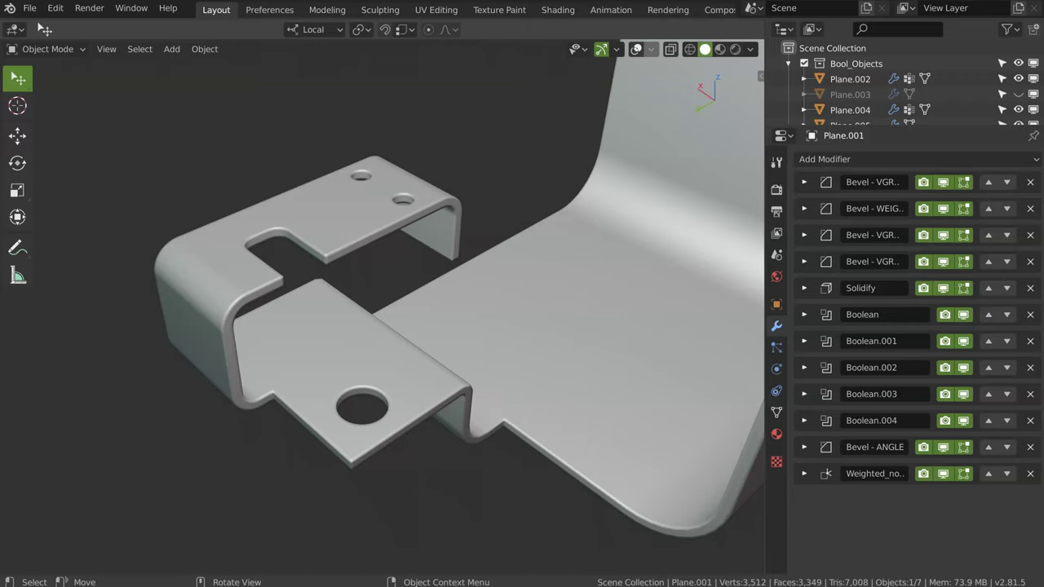
scroll(406, 214, up, 2)
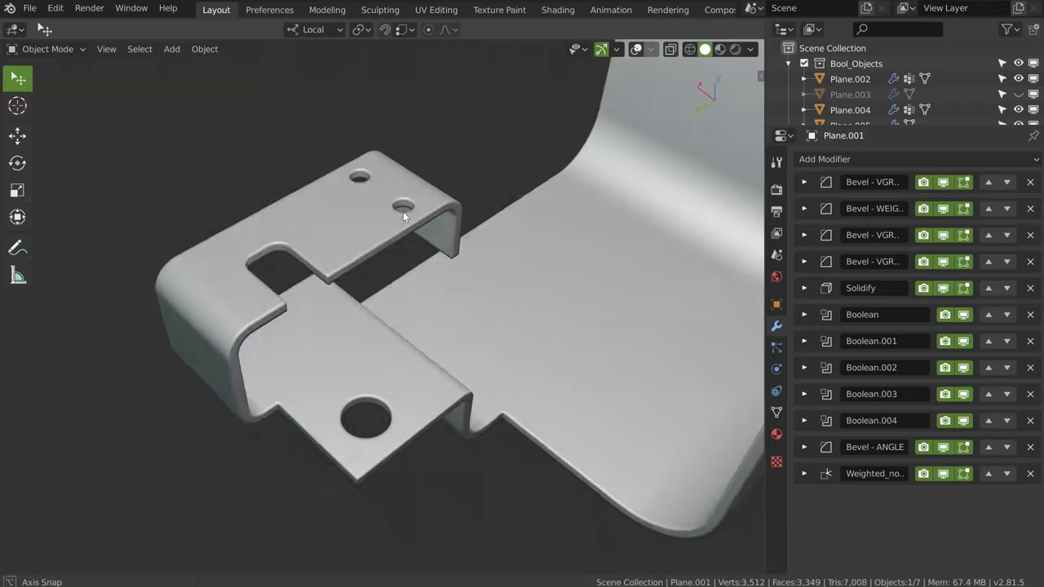
scroll(403, 211, up, 2)
scroll(420, 183, up, 2)
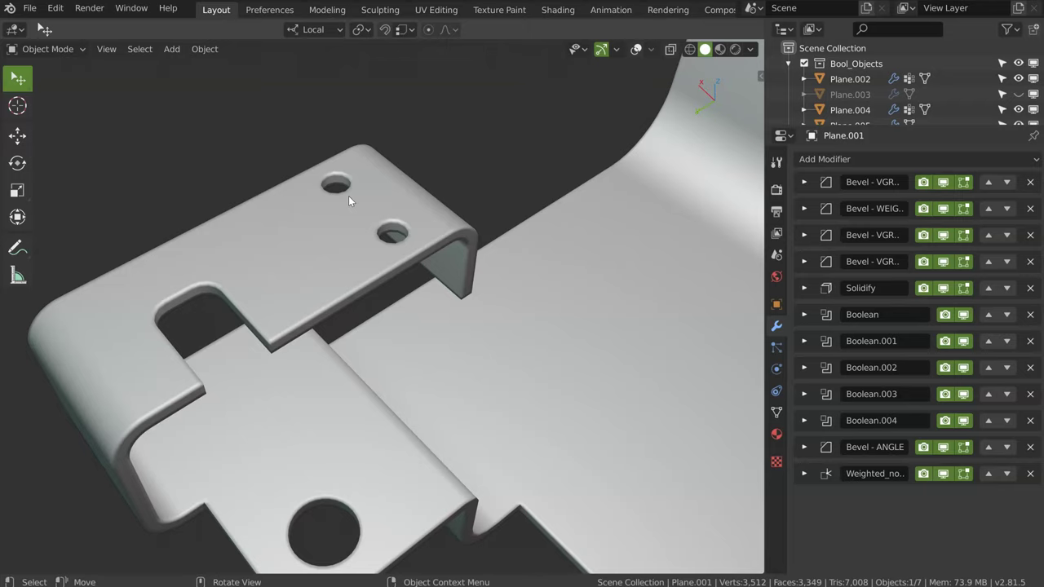
scroll(380, 301, down, 3)
scroll(391, 294, down, 1)
mouse_move(566, 246)
middle_down()
mouse_move(392, 297)
mouse_move(384, 324)
middle_up()
scroll(329, 346, up, 2)
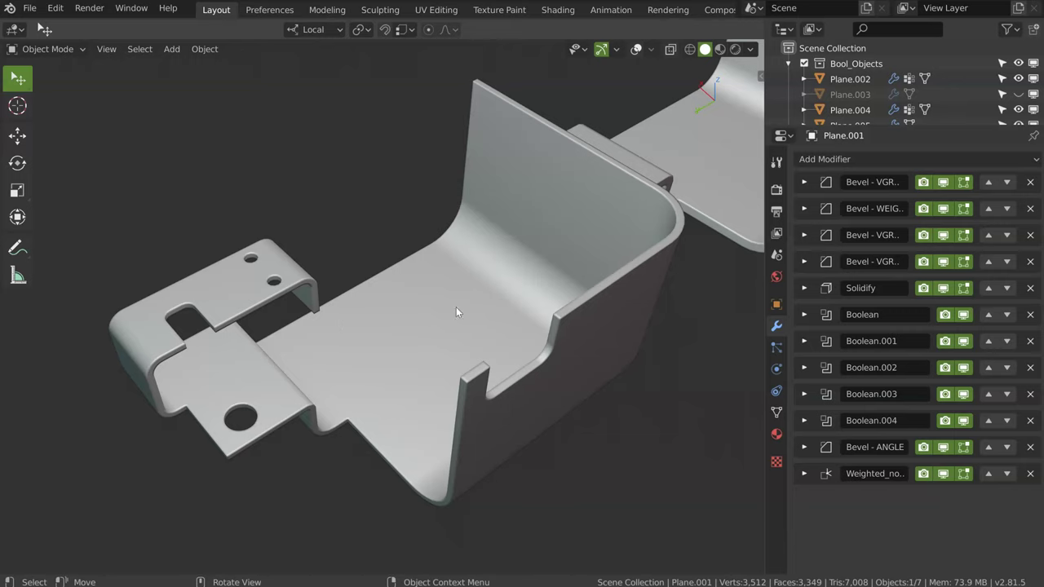
scroll(499, 265, down, 1)
scroll(491, 280, down, 3)
scroll(542, 299, down, 2)
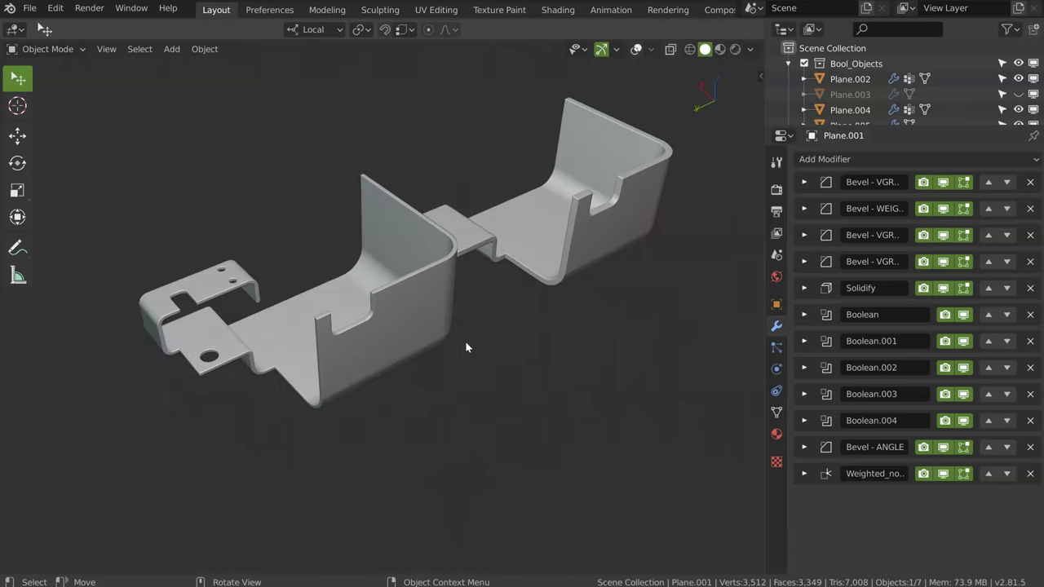
- Turn overlays back on and delete every object in the scene
key(a)
click(638, 50)
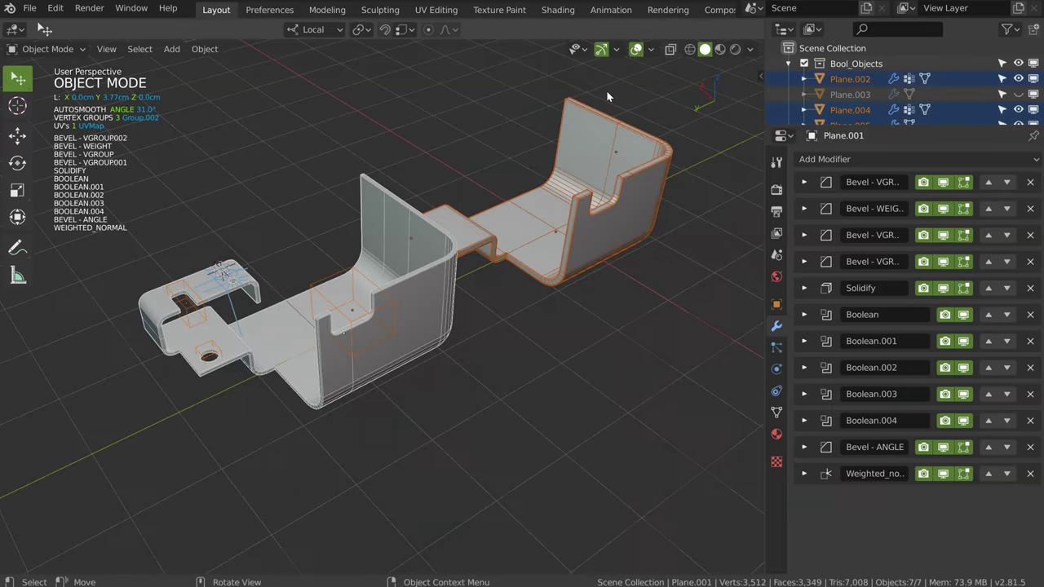
key(x)
click(426, 300)
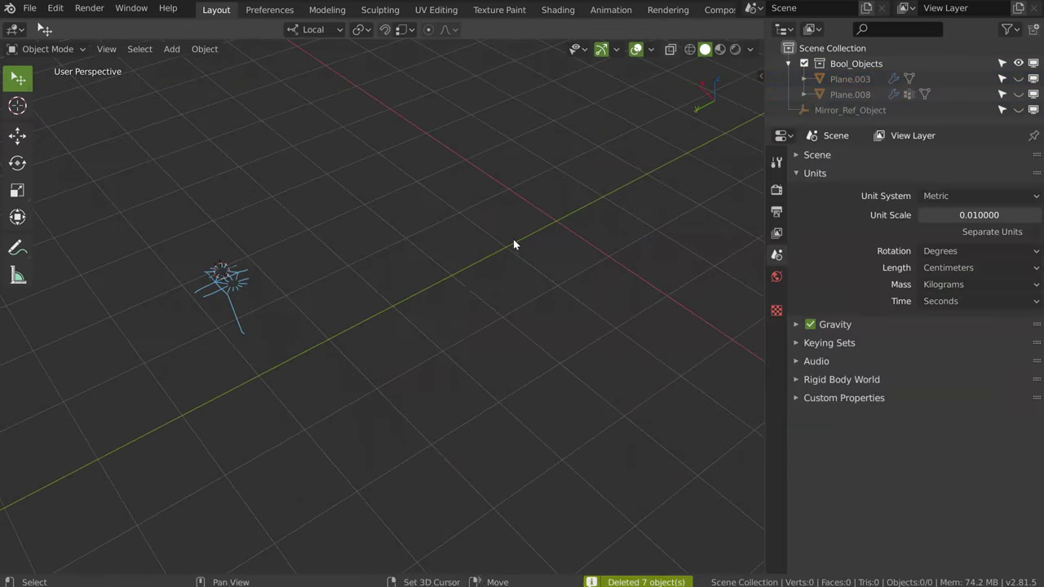
- Remove the annotation strokes and reset the 3D cursor to the world origin
click(760, 76)
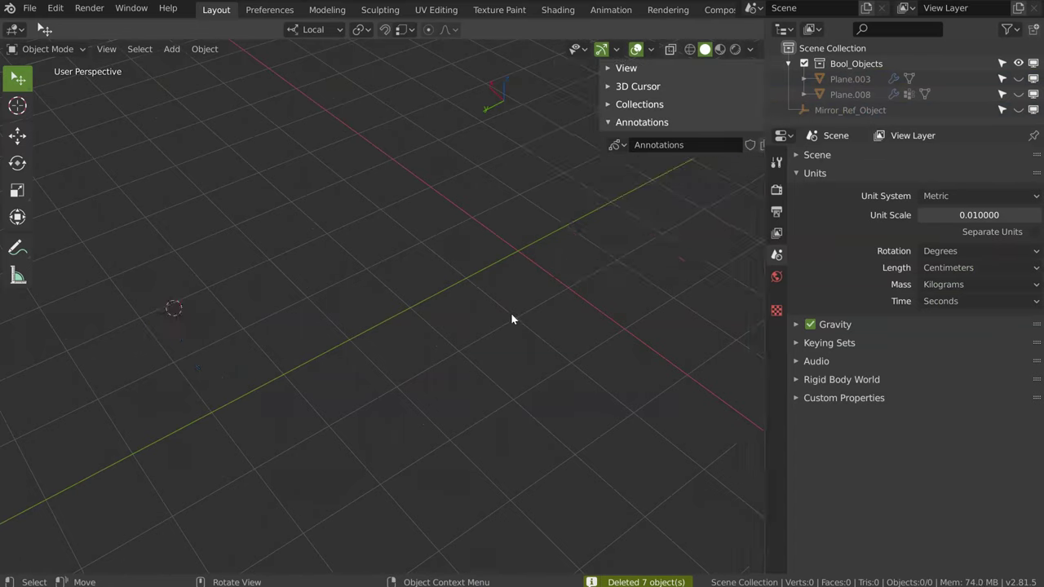
key(n)
key(x)
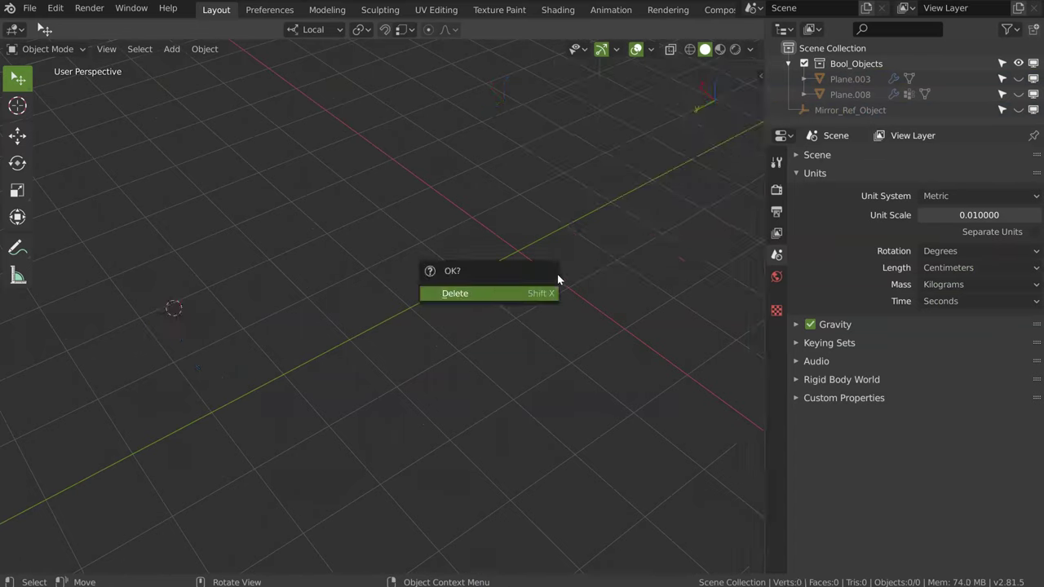
key(shift+c)
mouse_move(525, 289)
middle_down()
mouse_move(493, 273)
mouse_move(526, 247)
mouse_move(431, 271)
mouse_move(421, 230)
mouse_move(373, 299)
mouse_move(478, 269)
middle_up()
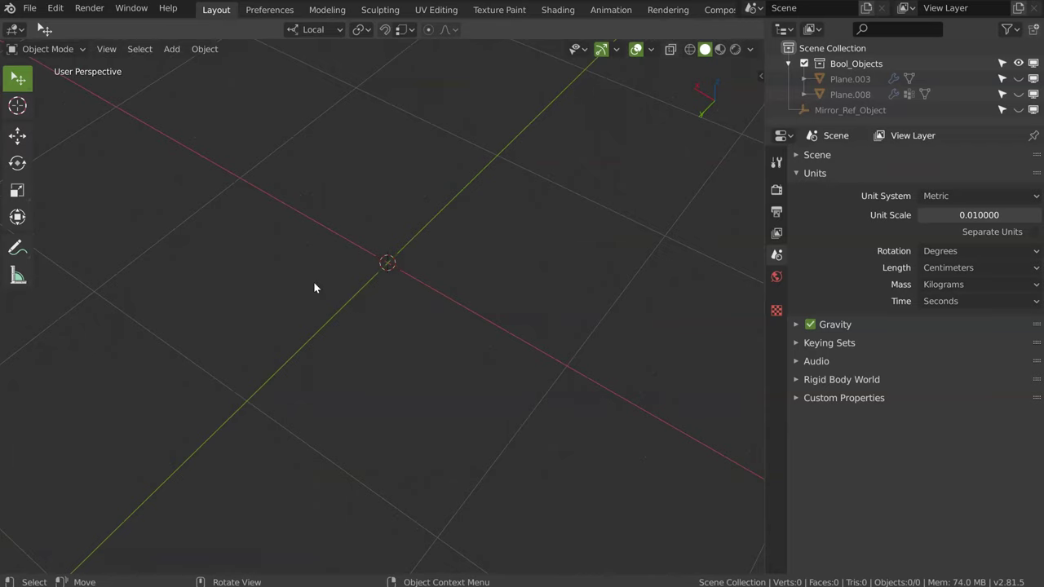
mouse_move(415, 313)
middle_down()
mouse_move(362, 333)
mouse_move(383, 343)
middle_up()
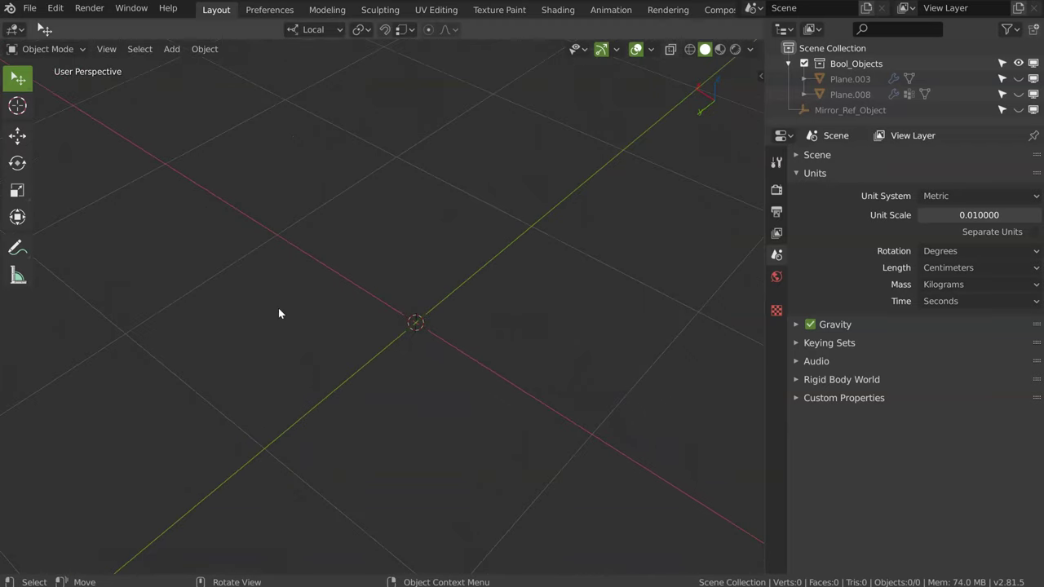
mouse_move(278, 314)
middle_down()
mouse_move(438, 354)
mouse_move(399, 264)
middle_up()
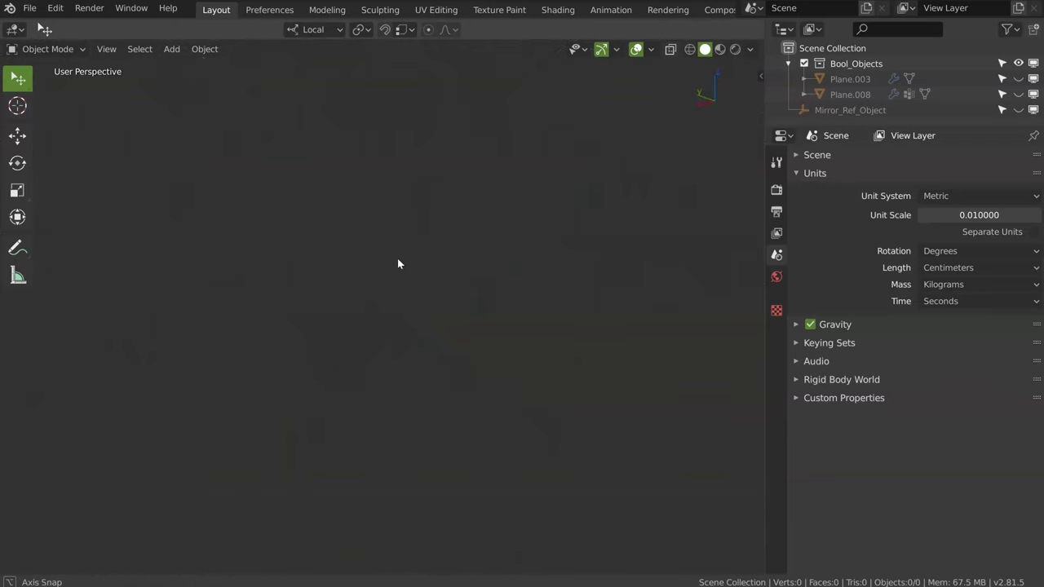
mouse_move(368, 317)
middle_down()
mouse_move(410, 366)
mouse_move(362, 329)
mouse_move(417, 359)
mouse_move(392, 308)
mouse_move(455, 257)
mouse_move(429, 222)
middle_up()
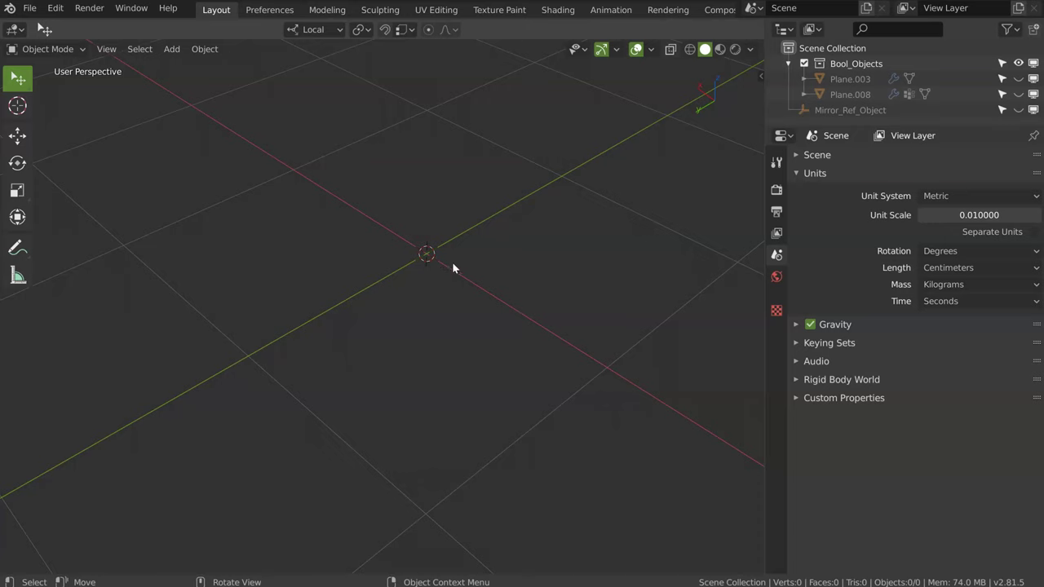
- Add a single-vertex plane with a Displace modifier of strength about 0.386
key(shift+space)
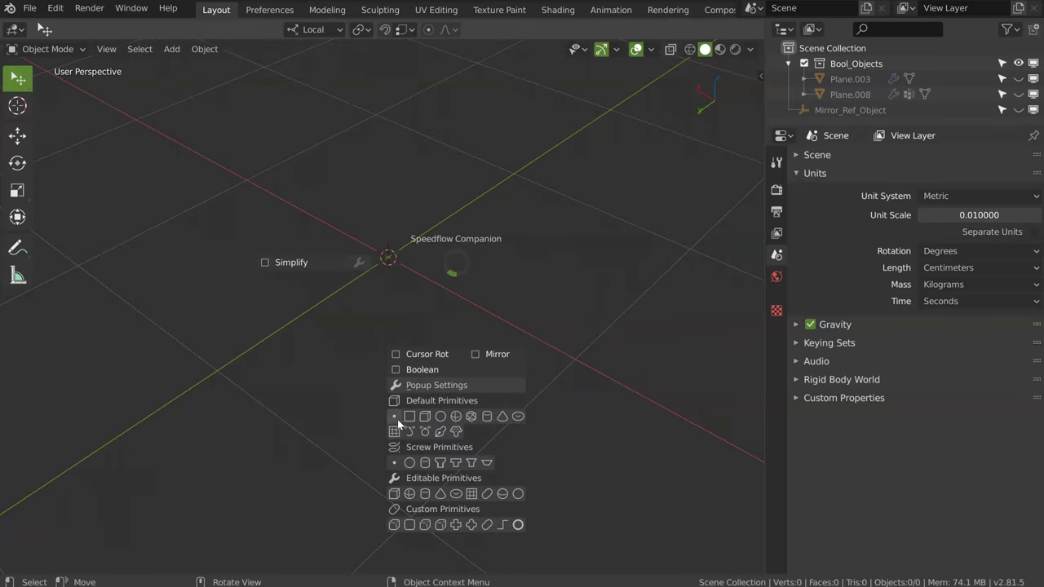
click(395, 417)
key(Tab)
key(shift+space)
click(417, 310)
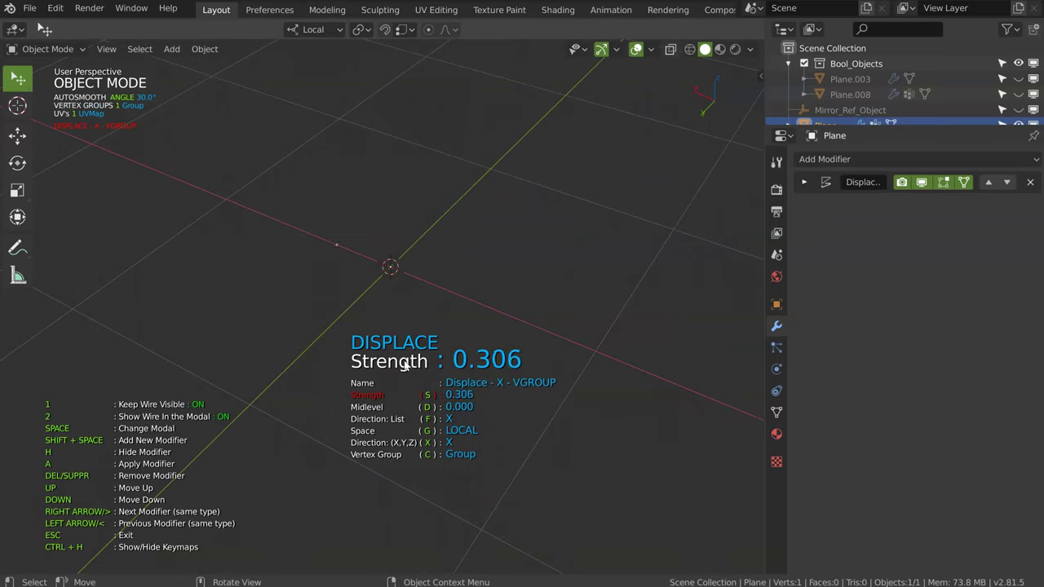
middle_drag(405, 367, 559, 307)
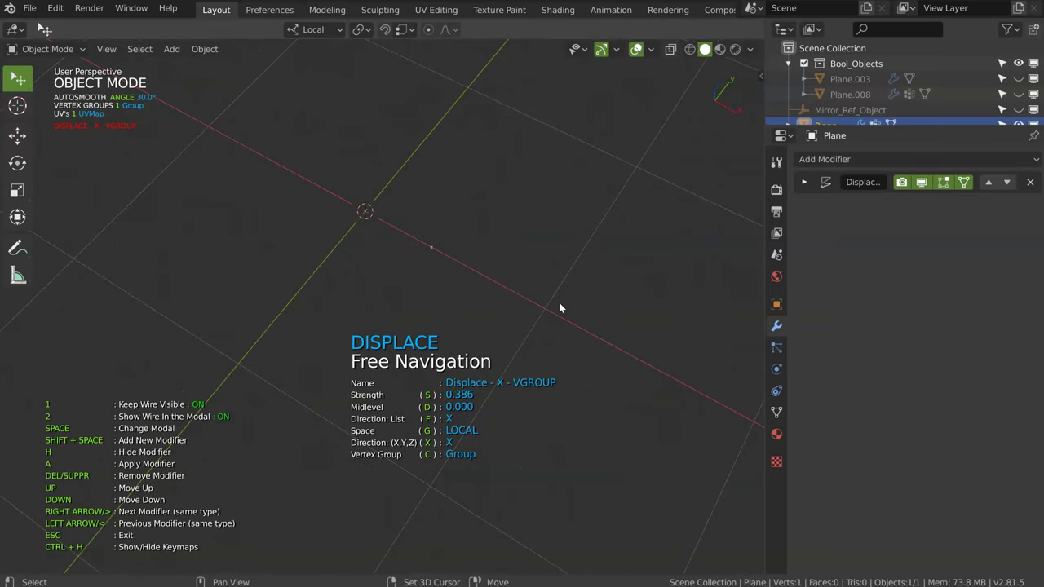
- Add a Y-axis Screw modifier and a second Displace at strength 0.809
key(shift+space)
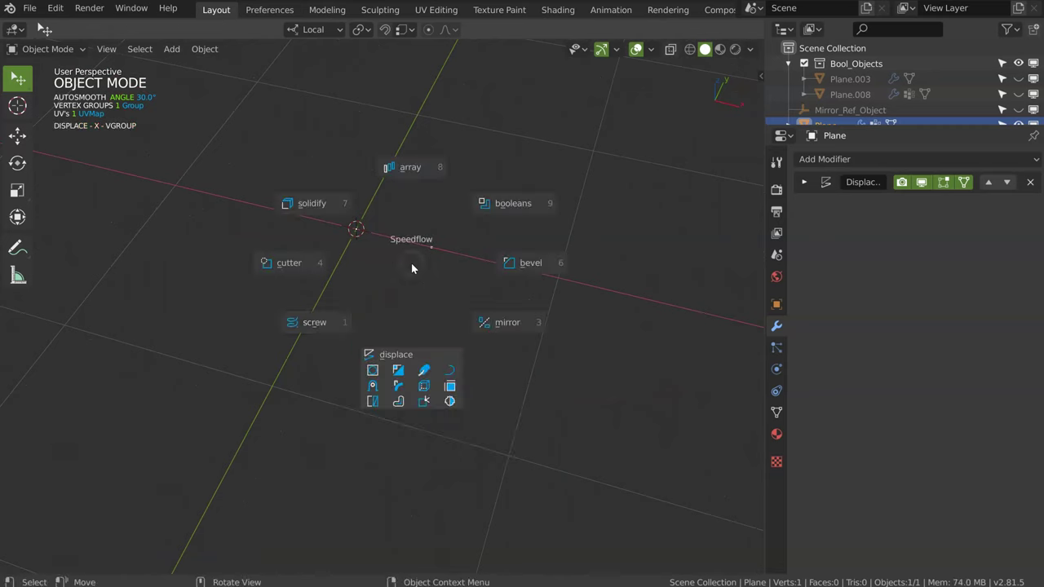
click(325, 323)
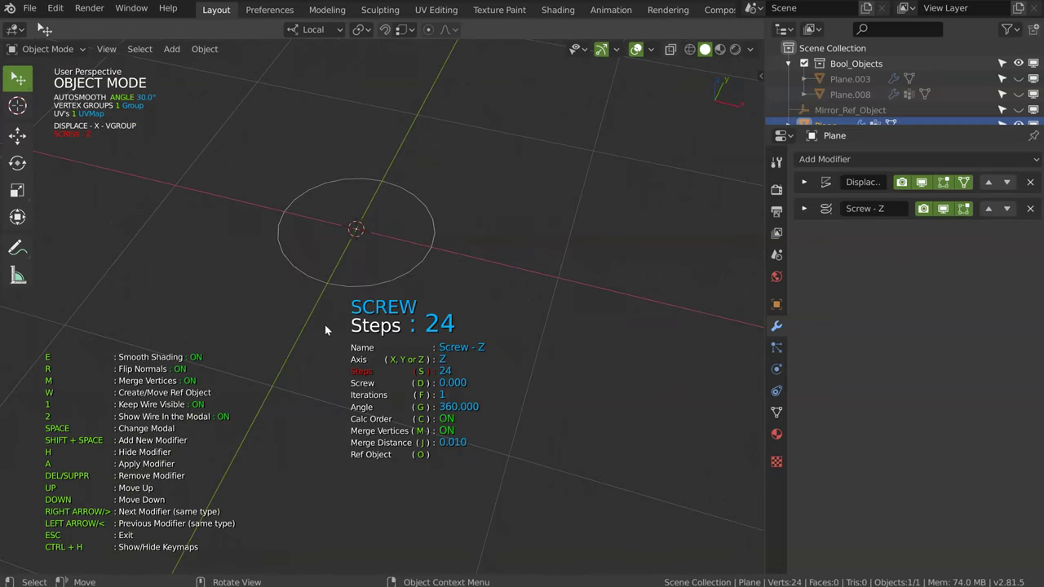
key(y)
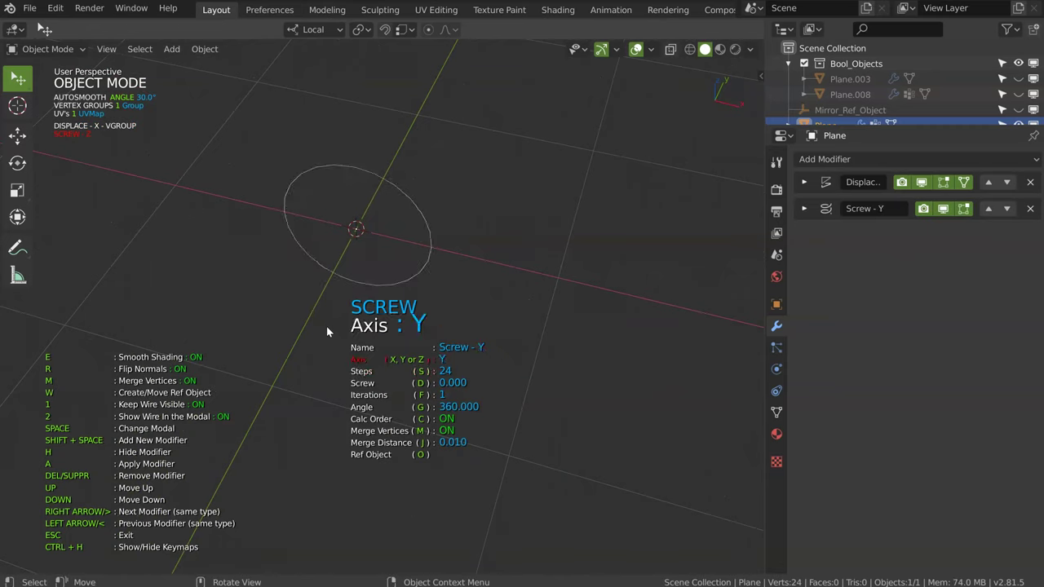
key(shift+space)
click(320, 424)
key(s)
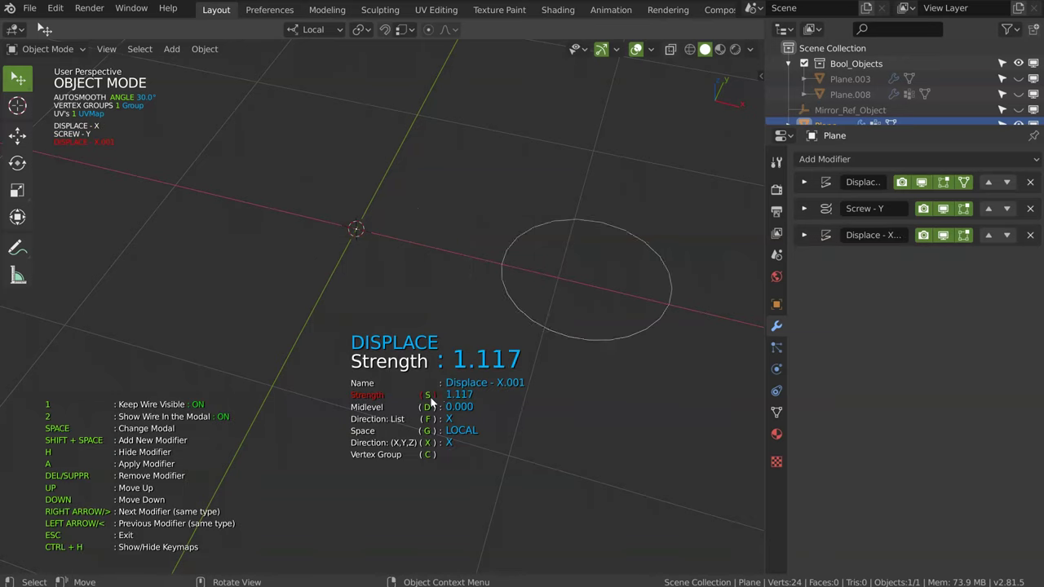
click(433, 343)
mouse_move(485, 297)
middle_down()
mouse_move(504, 291)
mouse_move(444, 257)
mouse_move(467, 267)
middle_up()
- Reduce the Screw angle to 243.343° for an open arc, then enter edit mode
key(space)
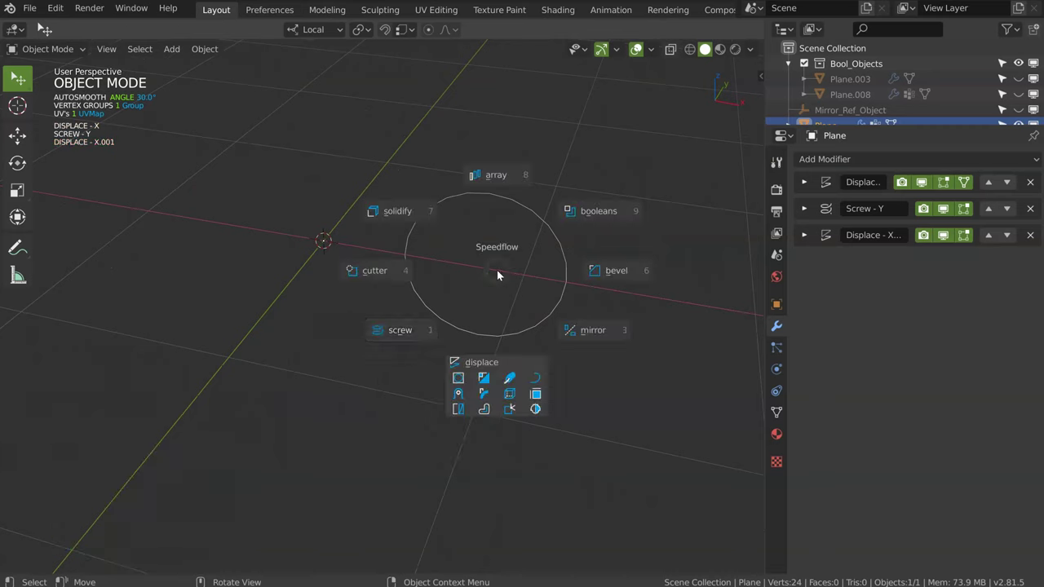
click(450, 317)
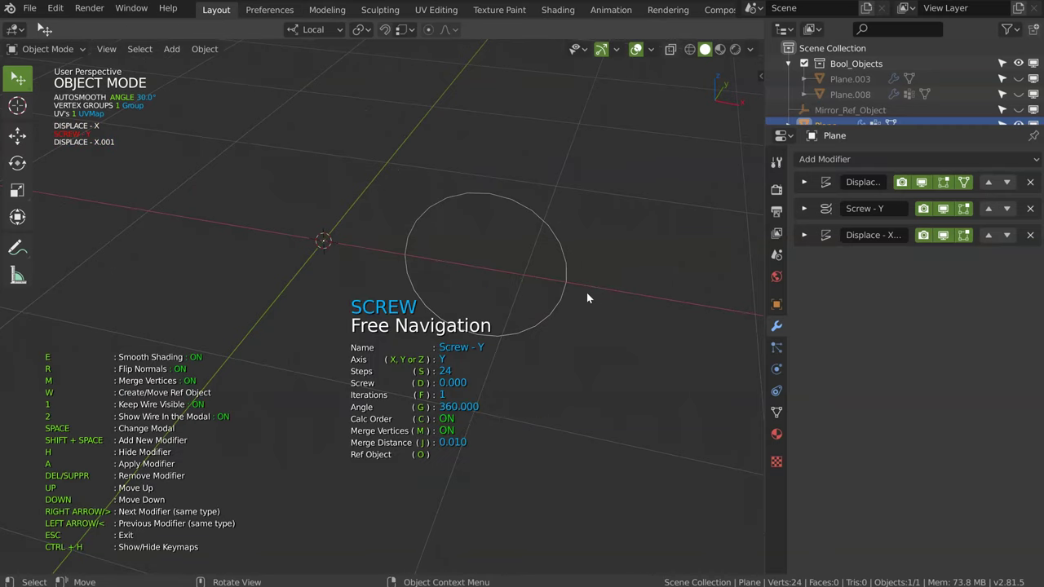
key(g)
click(242, 331)
key(g)
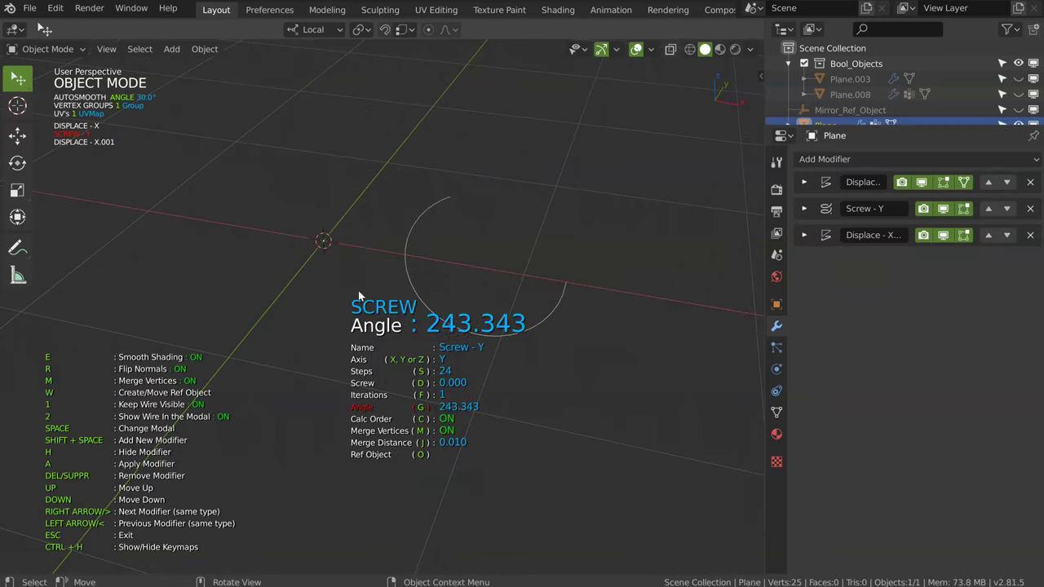
key(Escape)
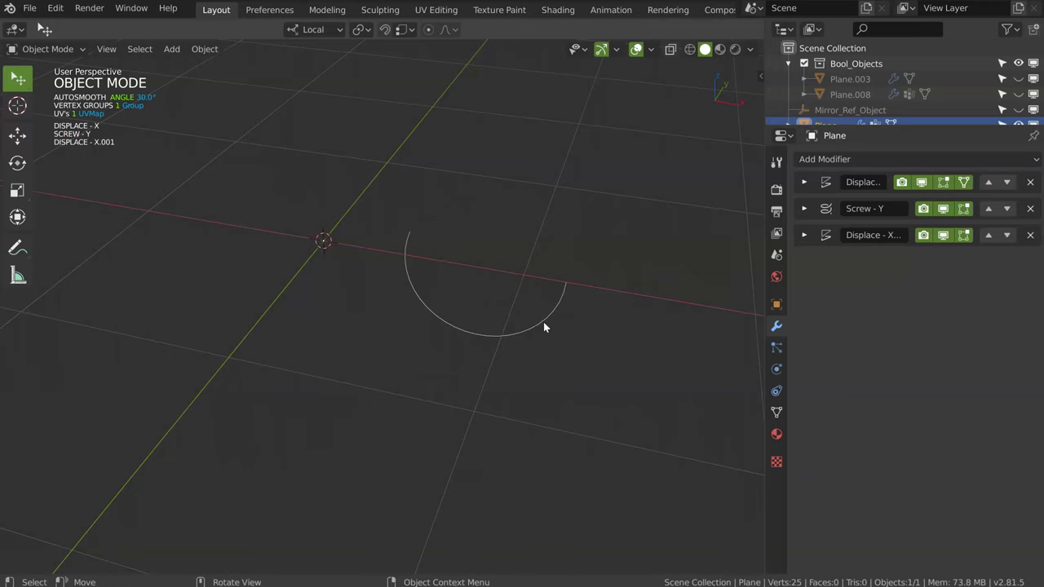
key(Tab)
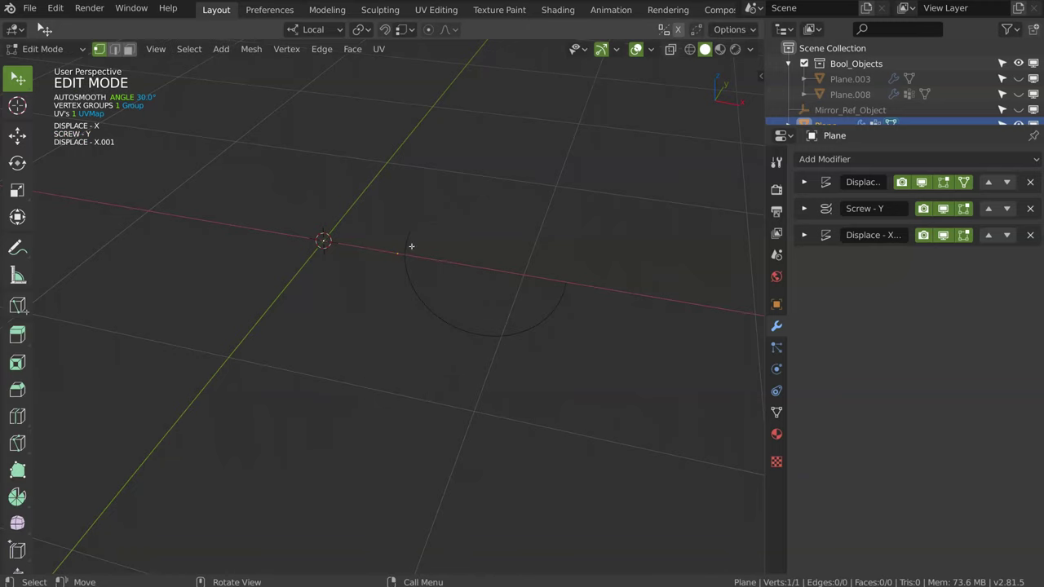
- Move the arc vertex along local Z and set the screw angle to 264
key(g)
key(z)
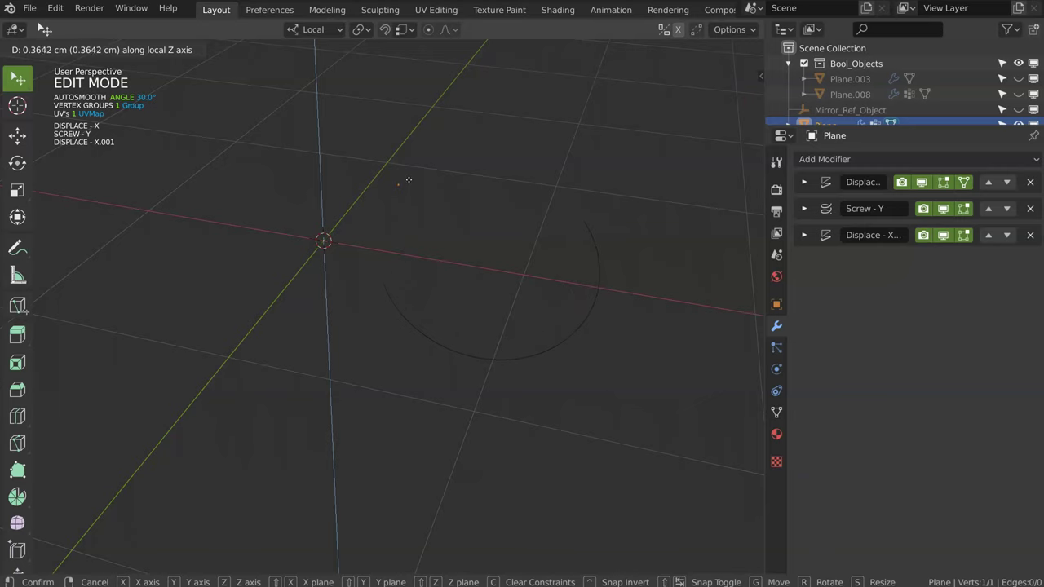
click(409, 180)
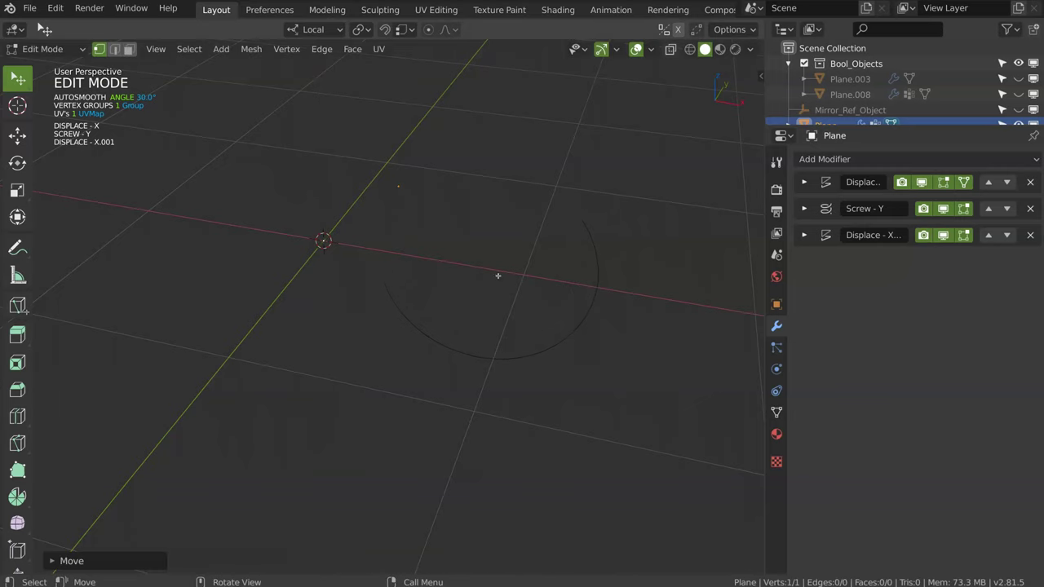
key(Tab)
click(488, 179)
key(space)
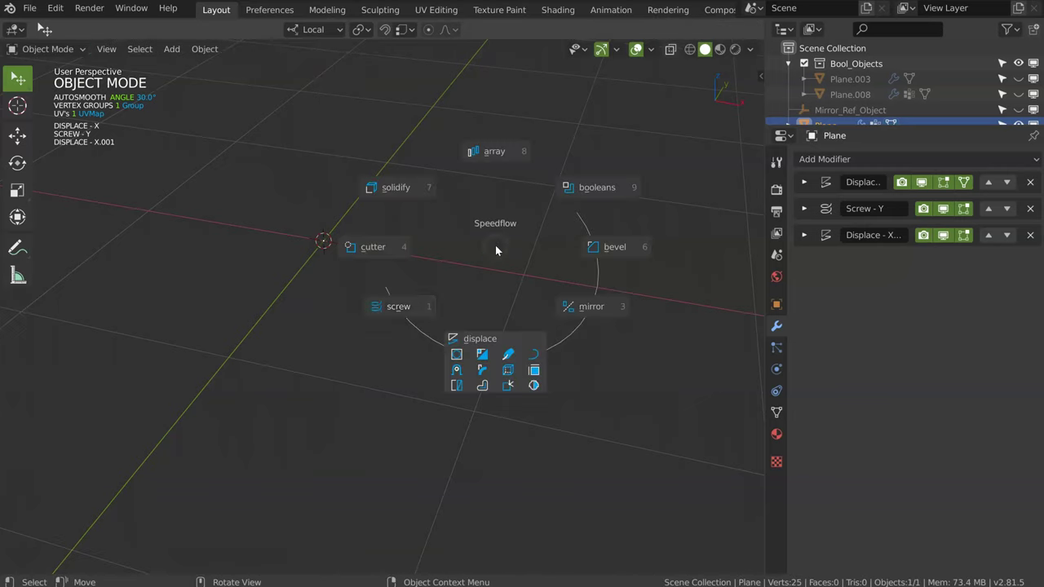
click(400, 304)
key(g)
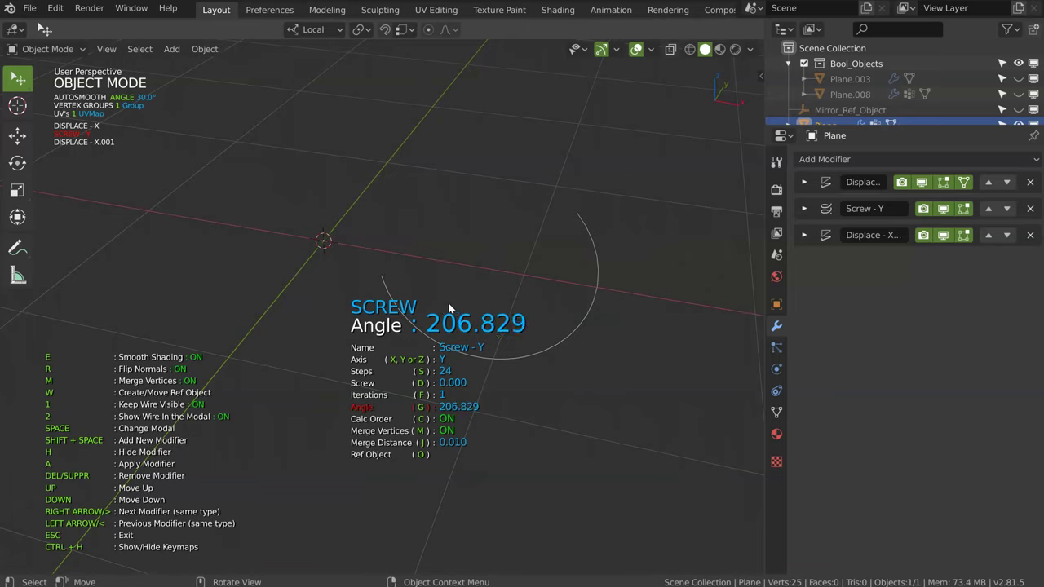
click(719, 294)
- From the front view, refine the arc: screw angle 267.771, vertex lowered, then angle 249.771
key(KP_1)
scroll(430, 258, down, 2)
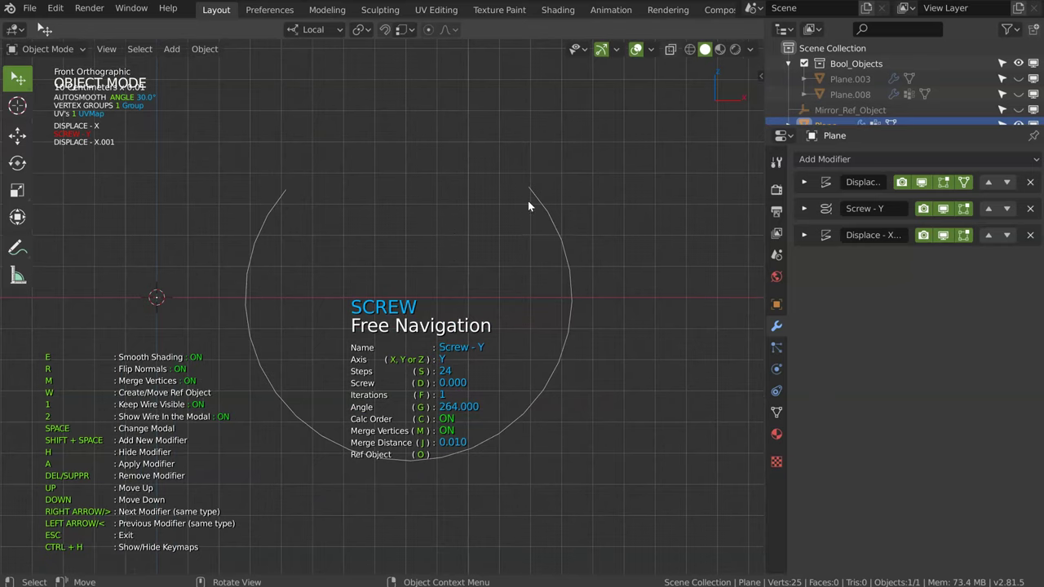
key(g)
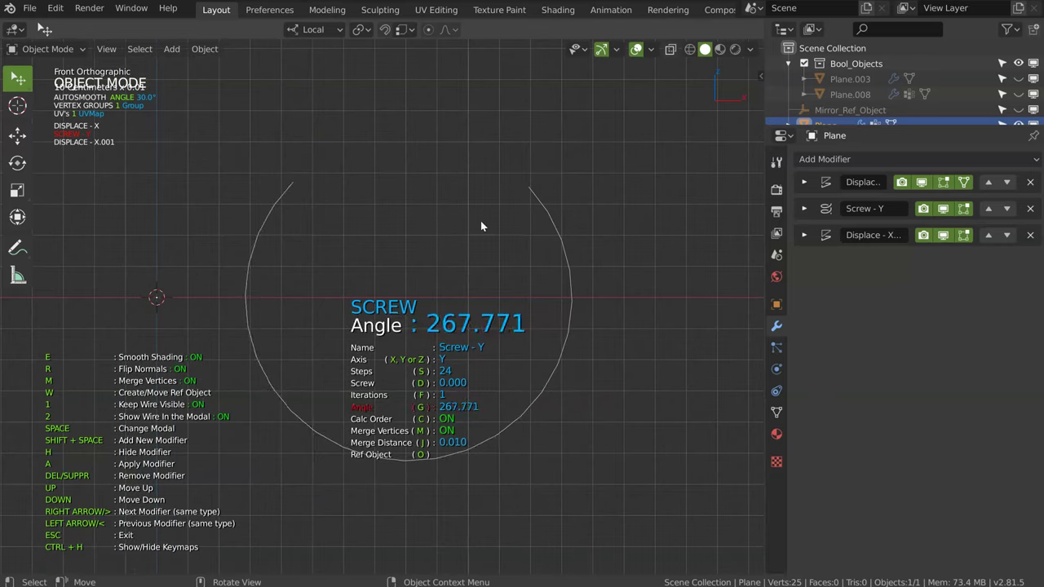
click(483, 222)
key(Tab)
key(g)
key(z)
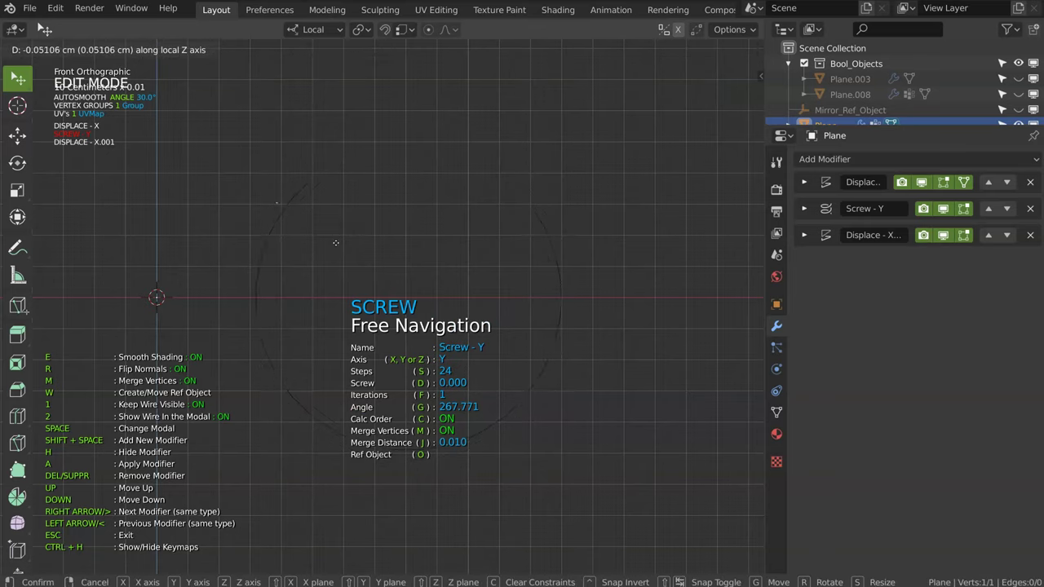
click(343, 260)
key(Tab)
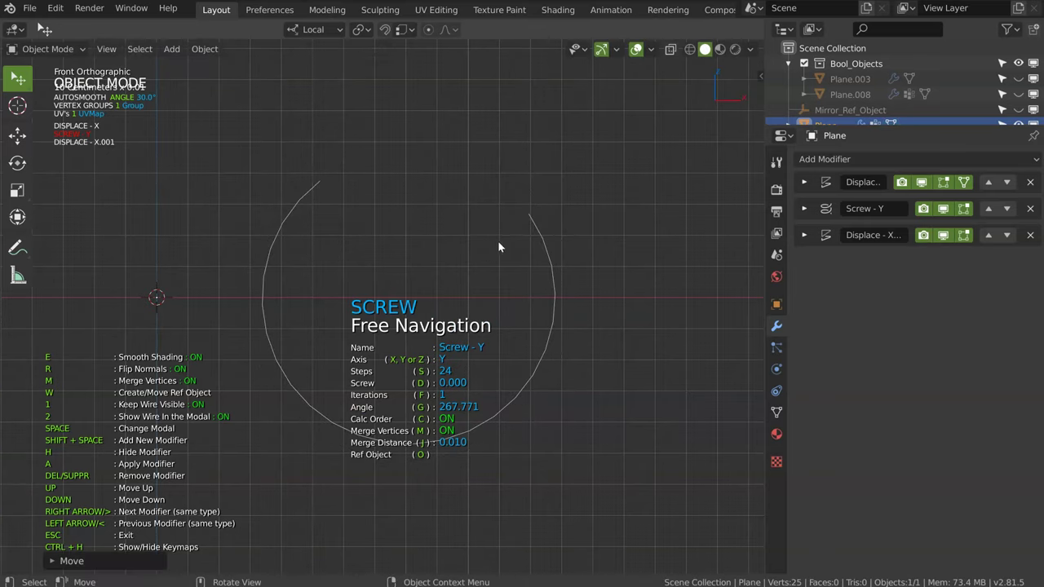
key(g)
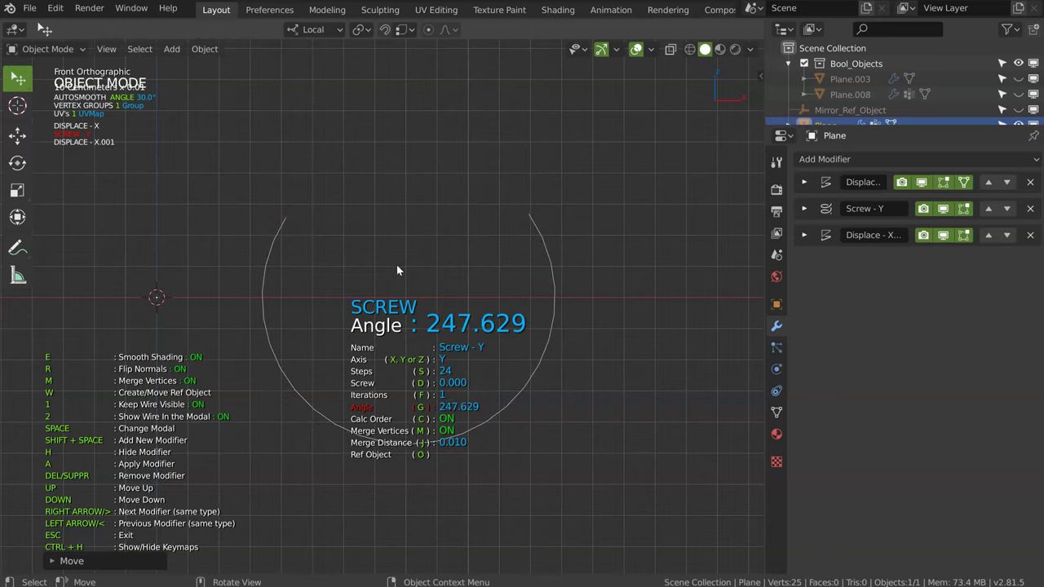
click(418, 234)
- Set the second Displace modifier's strength to 1.057
mouse_move(417, 234)
middle_down()
mouse_move(351, 284)
mouse_move(446, 186)
middle_up()
key(space)
click(425, 282)
key(s)
click(462, 305)
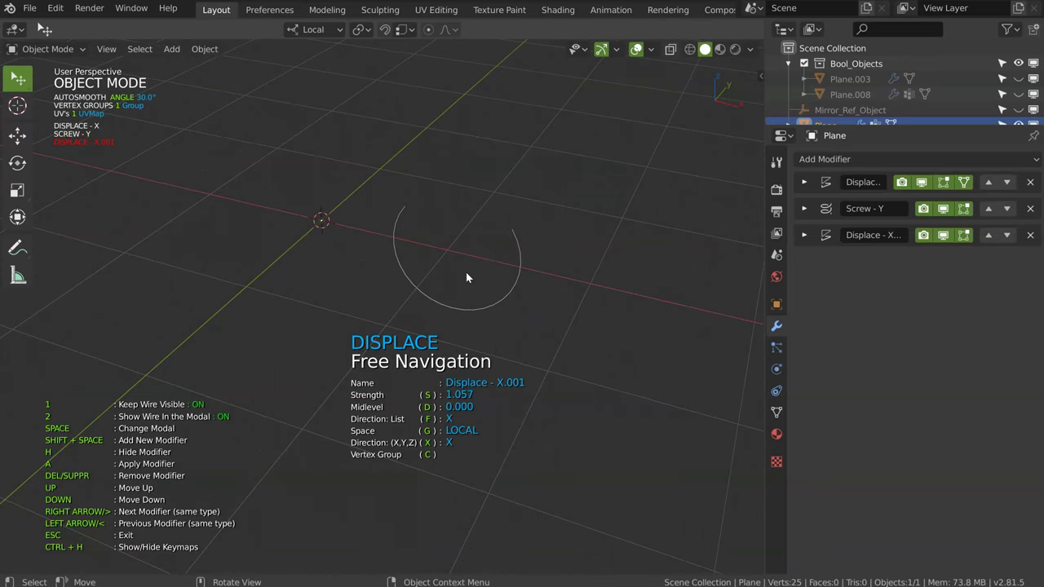
- Add a Z-axis Screw with 36 steps, normals unflipped, offset 1.343 and 4 iterations
key(shift+space)
click(419, 308)
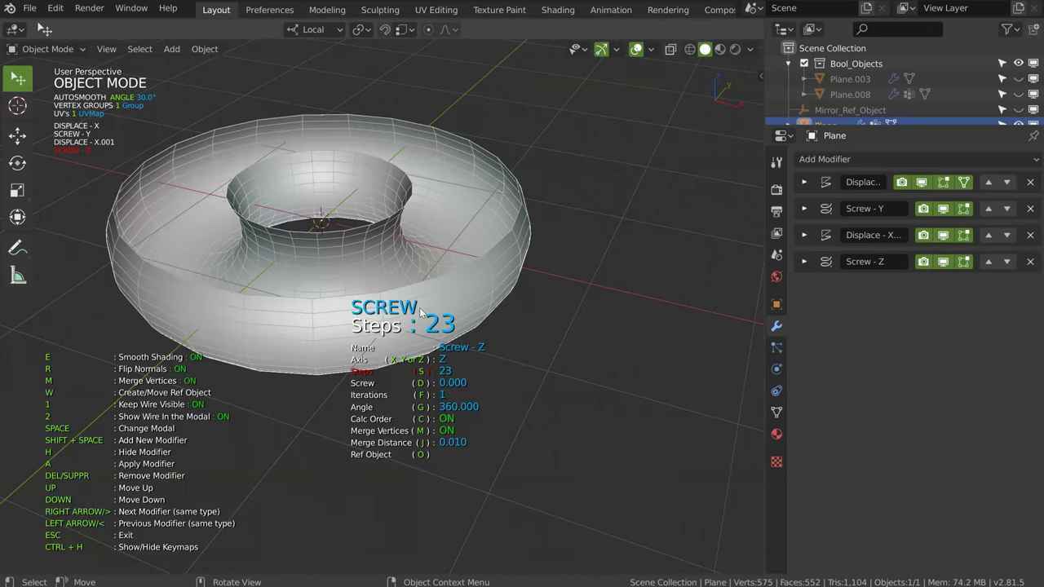
click(603, 284)
key(r)
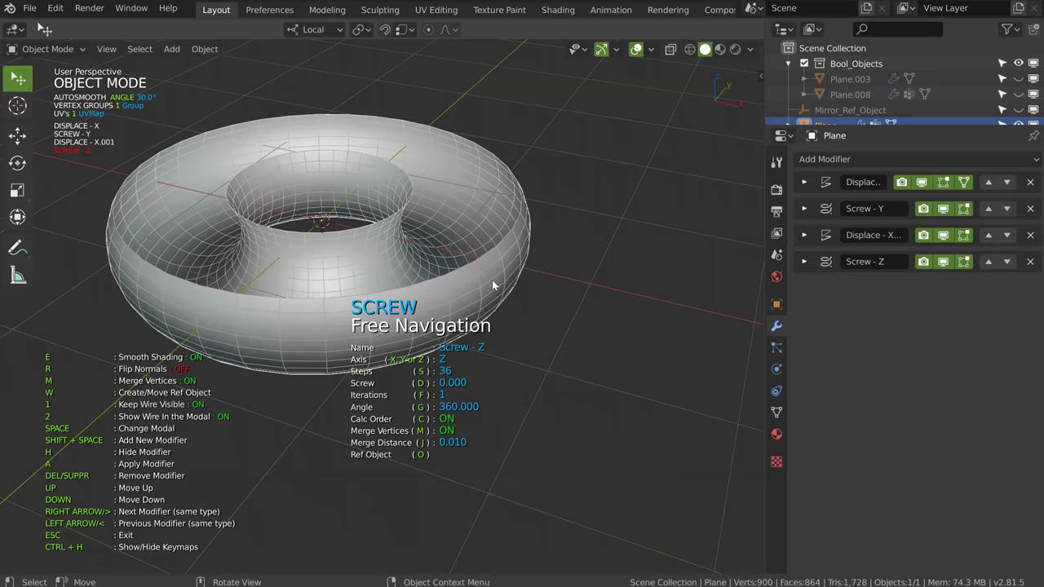
key(d)
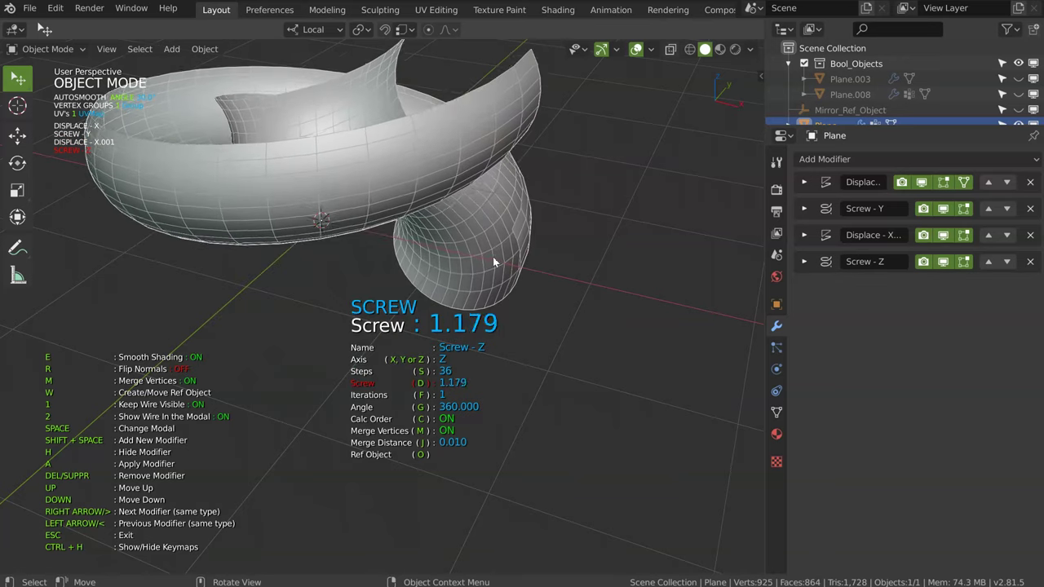
click(503, 253)
key(f)
click(446, 251)
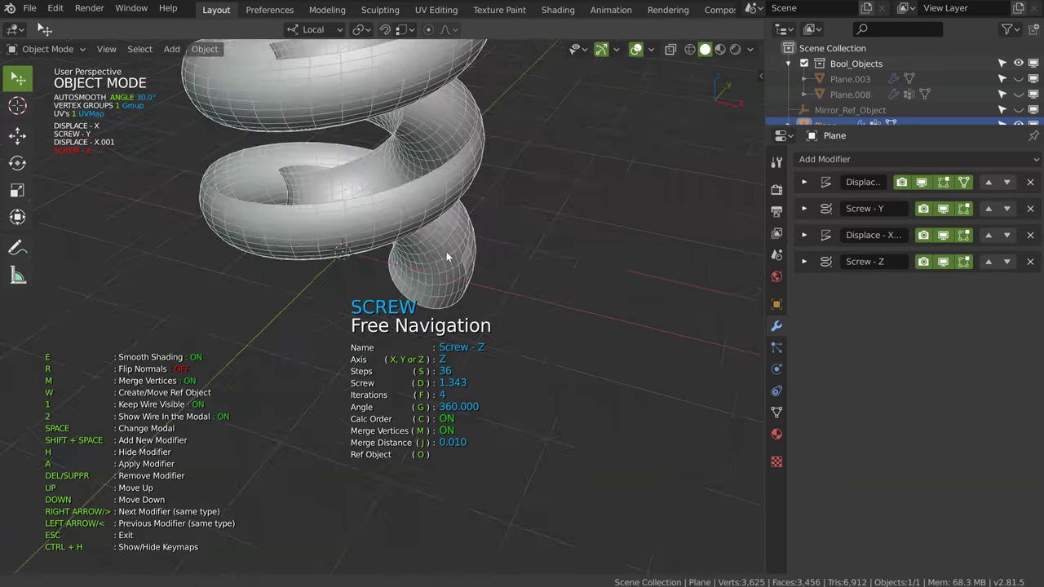
scroll(447, 251, down, 4)
middle_drag(563, 162, 451, 216)
mouse_move(430, 215)
middle_down()
mouse_move(321, 214)
mouse_move(444, 211)
middle_up()
middle_drag(449, 275, 447, 185)
scroll(465, 212, up, 4)
mouse_move(483, 244)
middle_down()
mouse_move(470, 243)
mouse_move(501, 236)
mouse_move(462, 243)
middle_up()
- Add a Solidify modifier to the spiral with shell offset -0.999
key(shift+space)
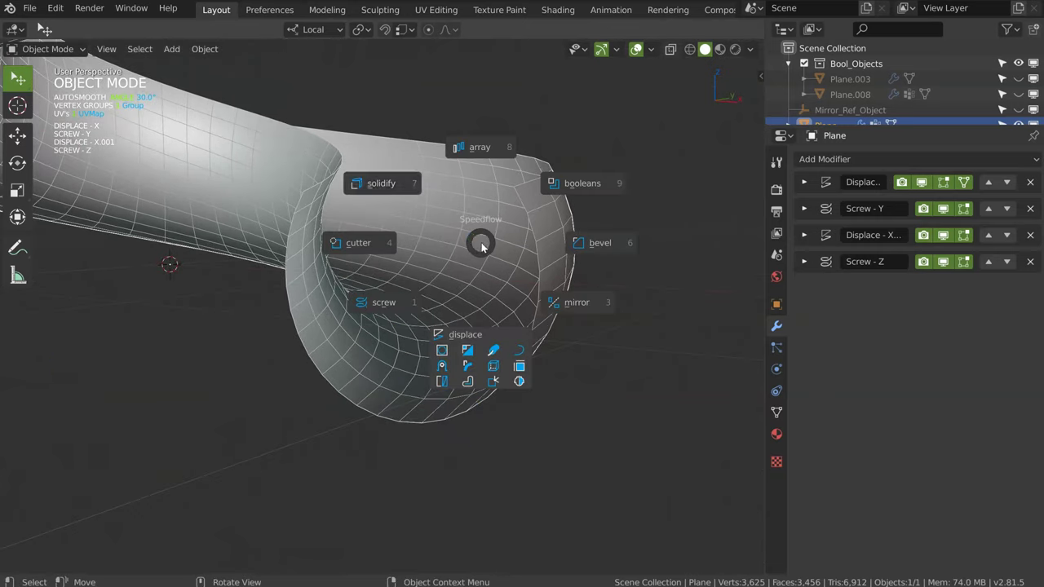
click(391, 187)
key(d)
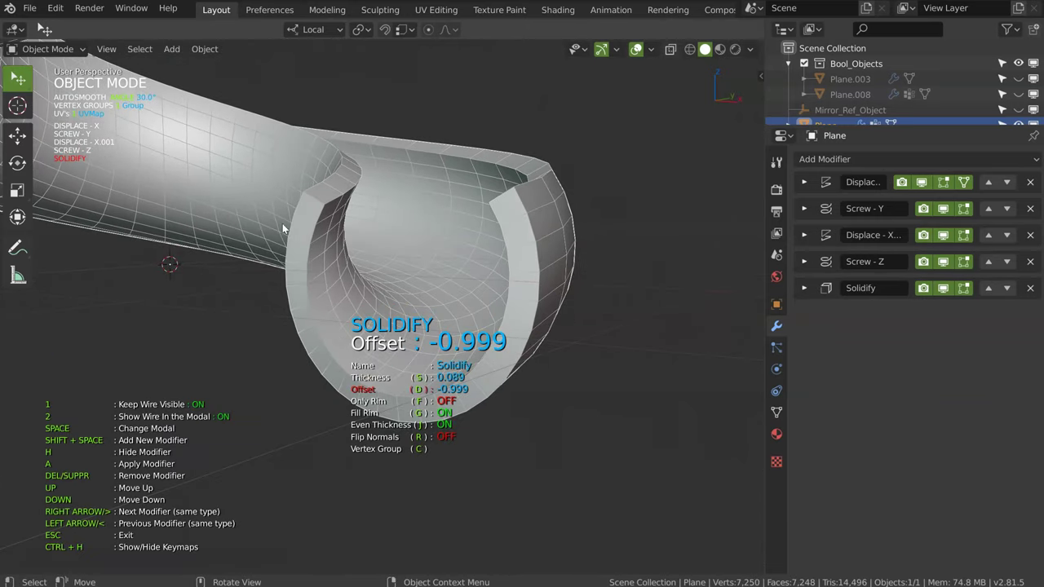
key(s)
middle_drag(533, 235, 481, 250)
- Add an angle-limited Bevel with weighted normals, narrowing the bevel width to 0.009
key(shift+space)
click(603, 249)
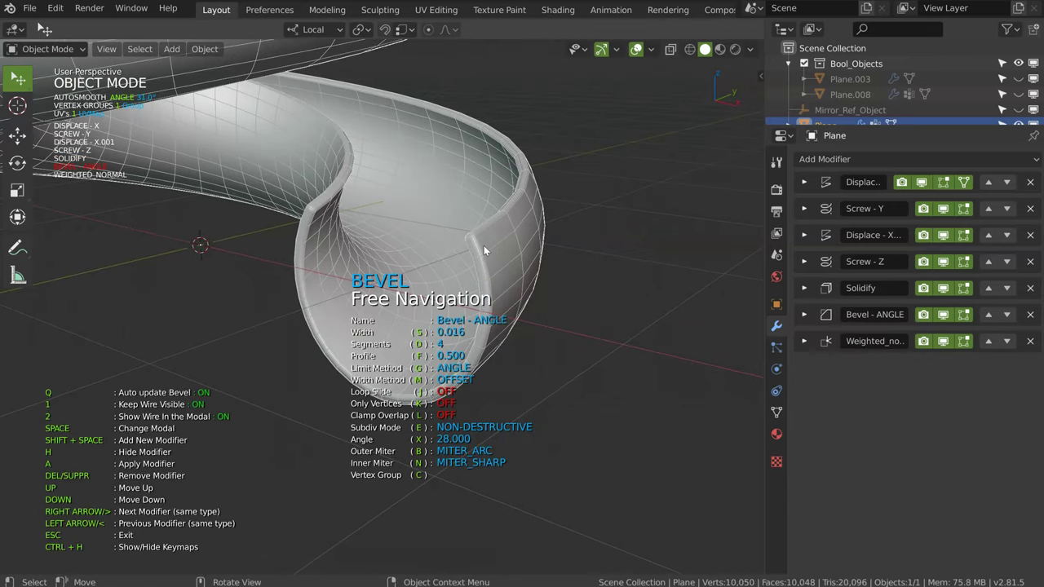
middle_drag(486, 244, 392, 228)
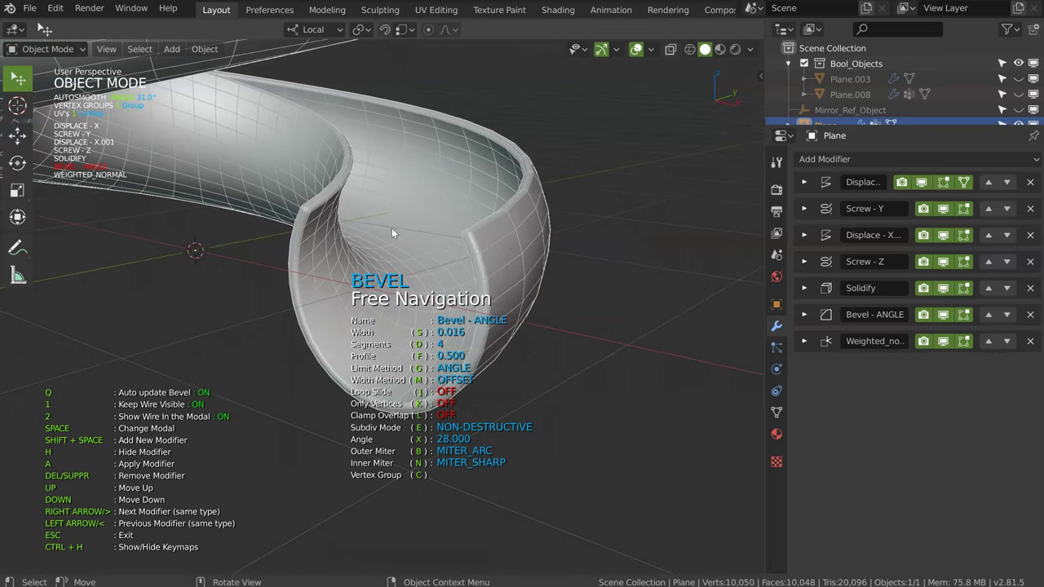
key(space)
key(space)
mouse_move(518, 244)
middle_down()
mouse_move(549, 213)
mouse_move(474, 253)
mouse_move(456, 226)
mouse_move(313, 226)
mouse_move(452, 228)
middle_up()
middle_drag(416, 271, 483, 274)
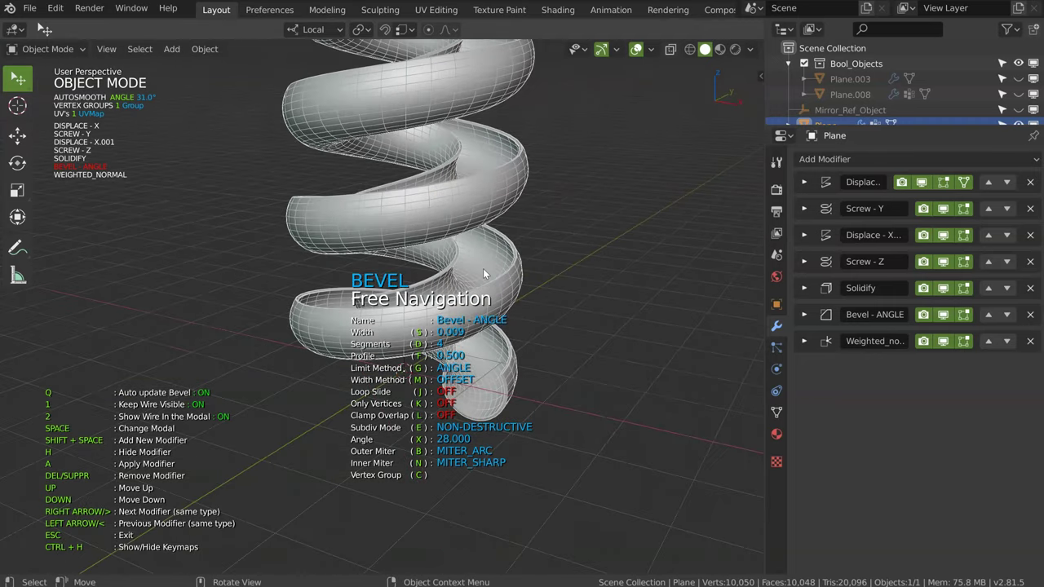
scroll(498, 297, up, 2)
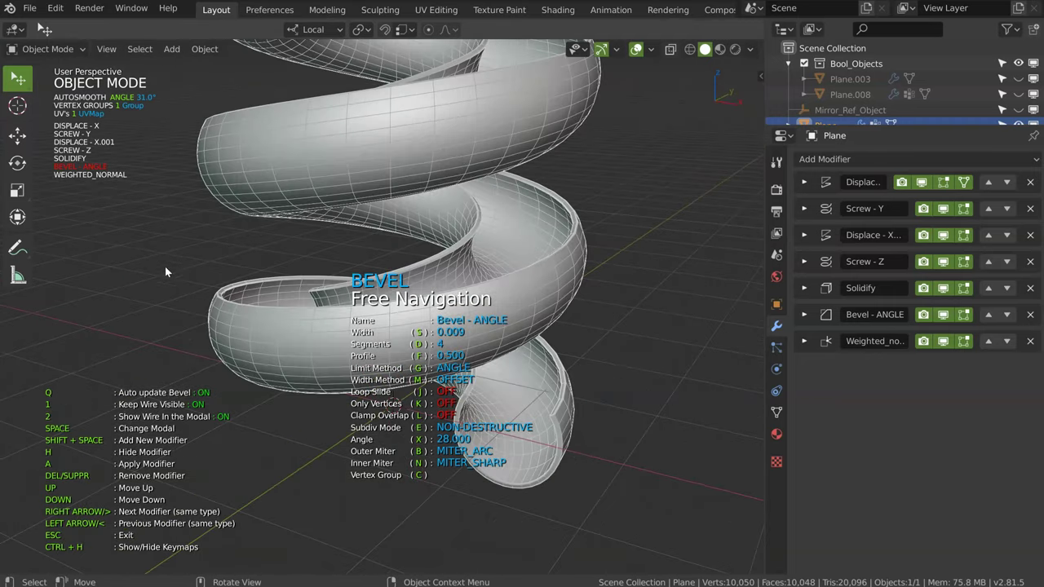
mouse_move(164, 295)
middle_down()
mouse_move(459, 219)
mouse_move(434, 307)
middle_up()
scroll(563, 291, up, 2)
mouse_move(563, 292)
shift+middle_down()
mouse_move(473, 248)
mouse_move(433, 262)
shift+middle_up()
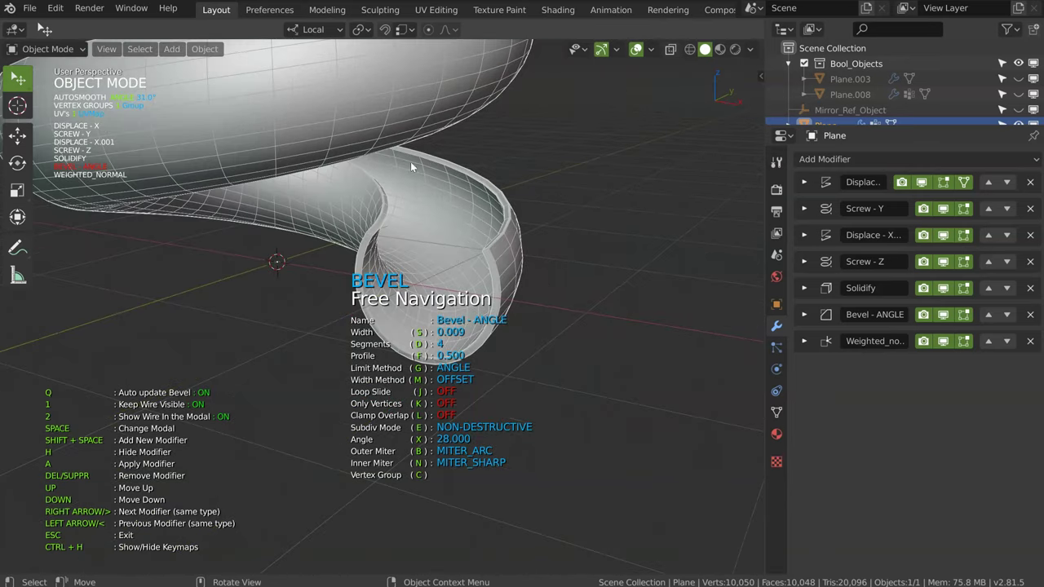
- Raise the Screw-Z steps to 38 and the Screw-Y steps to 30
key(space)
click(337, 322)
key(s)
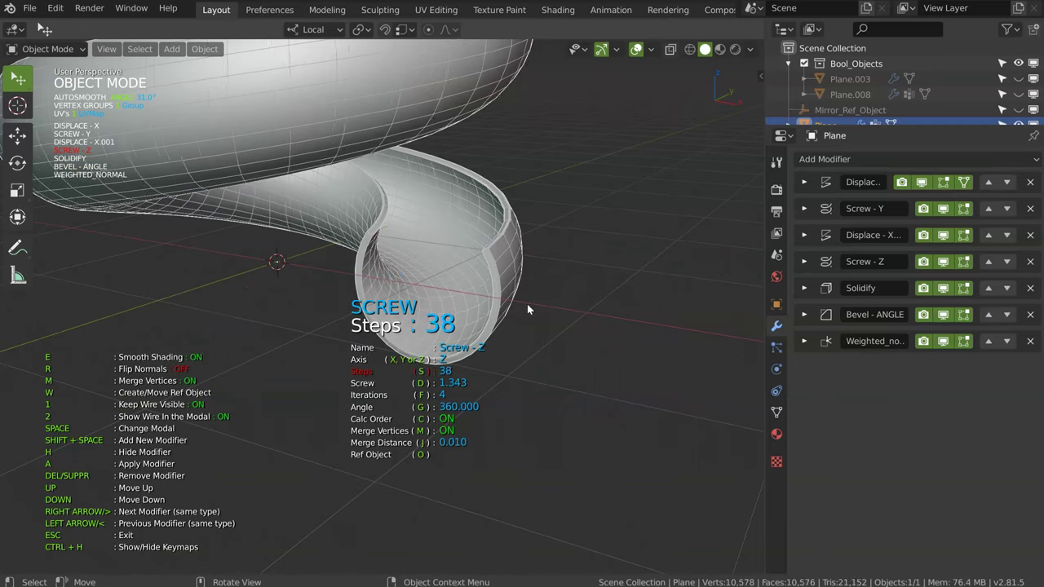
key(Left)
key(s)
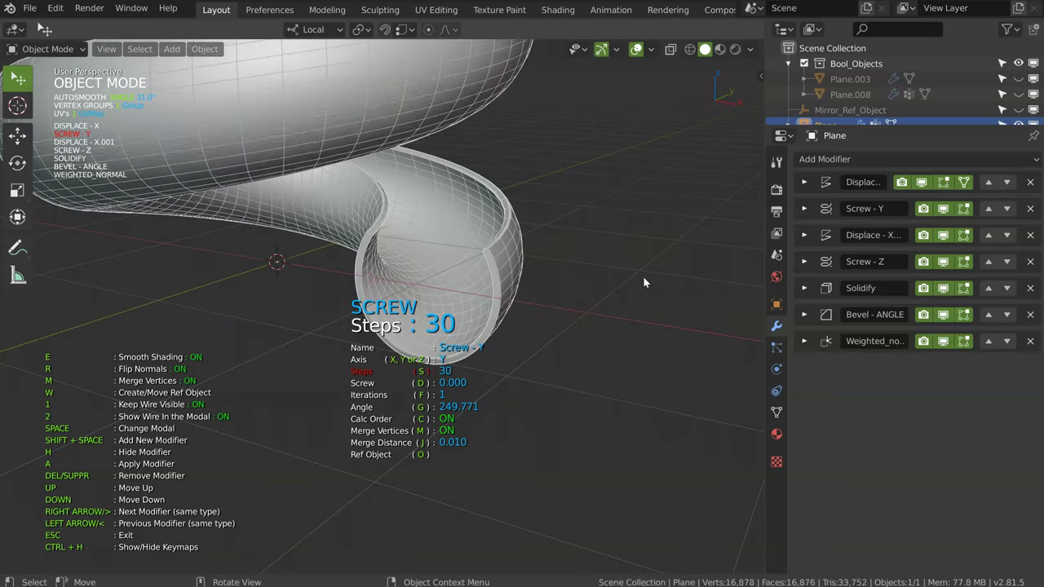
click(642, 276)
mouse_move(479, 291)
ctrl+middle_down()
mouse_move(501, 291)
mouse_move(481, 247)
ctrl+middle_up()
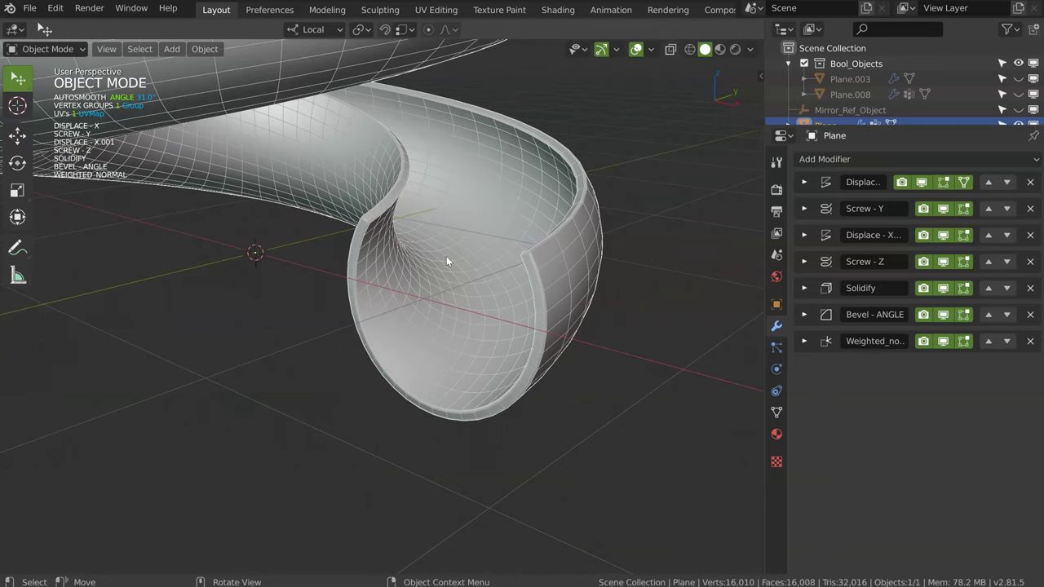
- Duplicate the spiral in place; give its Y-screw angle -109.543, offset 0 and 29 steps
key(shift+d)
right_click(447, 262)
key(alt+q)
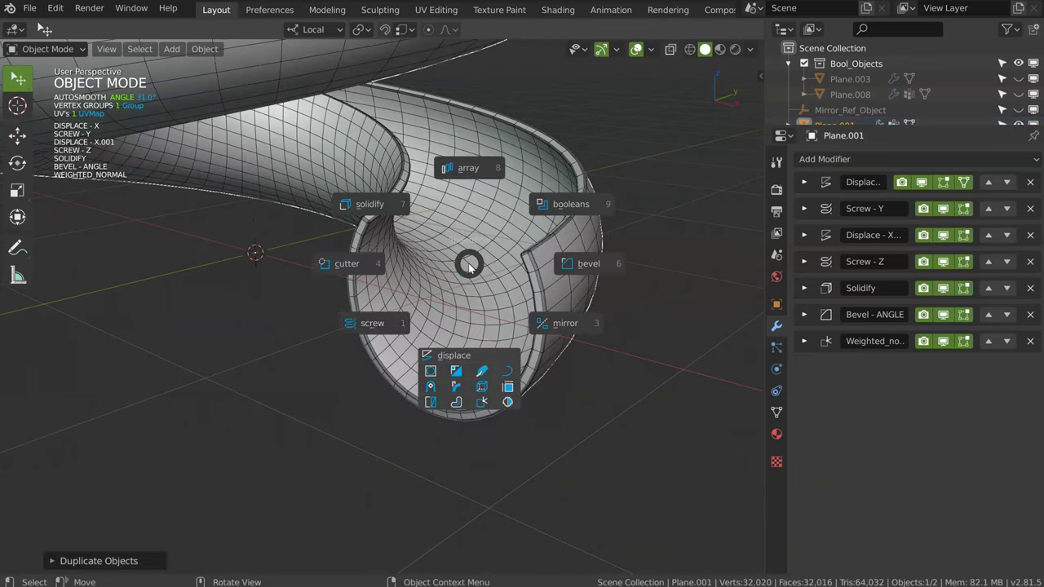
click(390, 329)
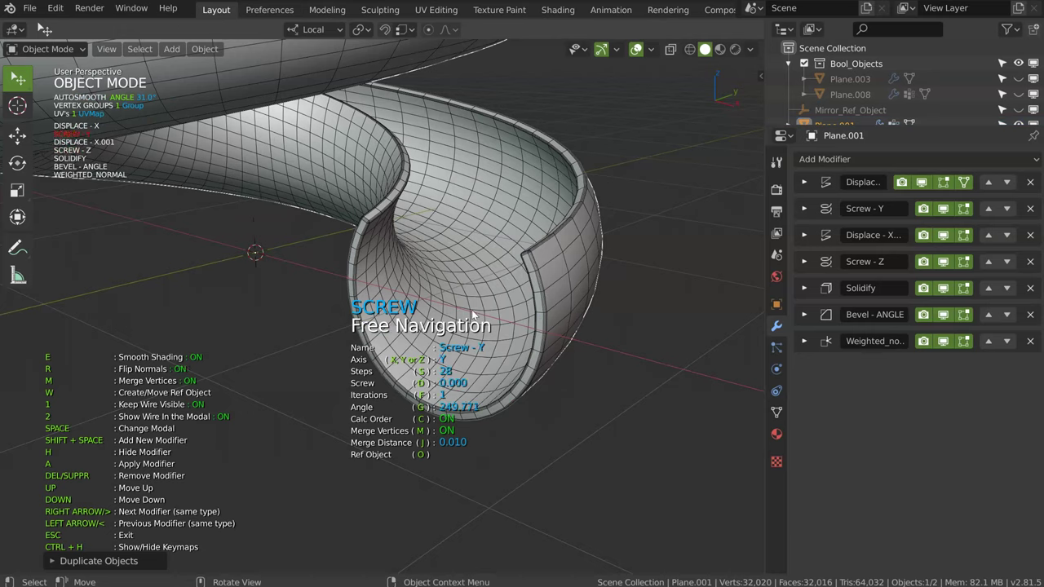
key(g)
key(g)
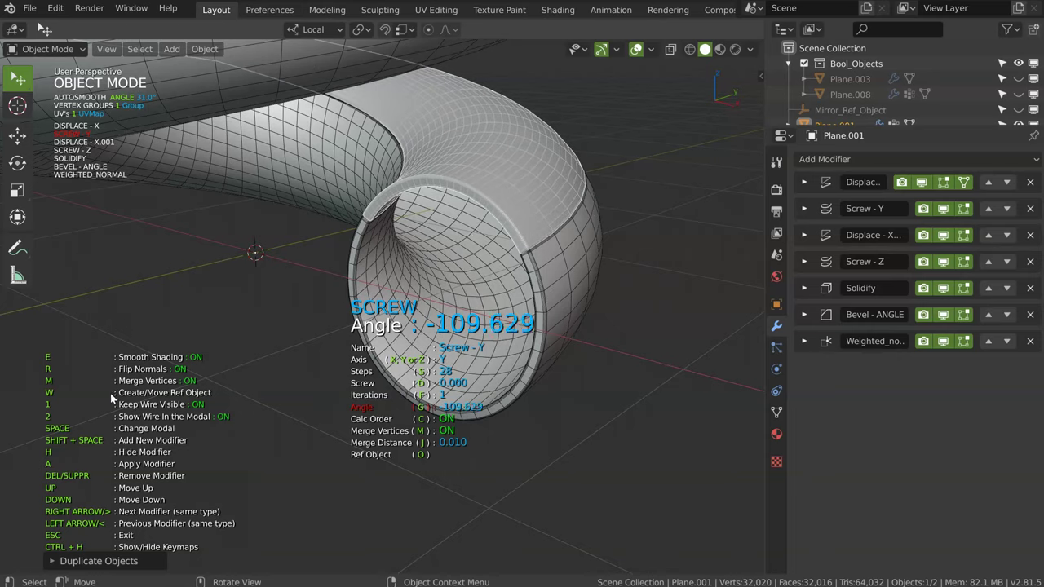
click(475, 276)
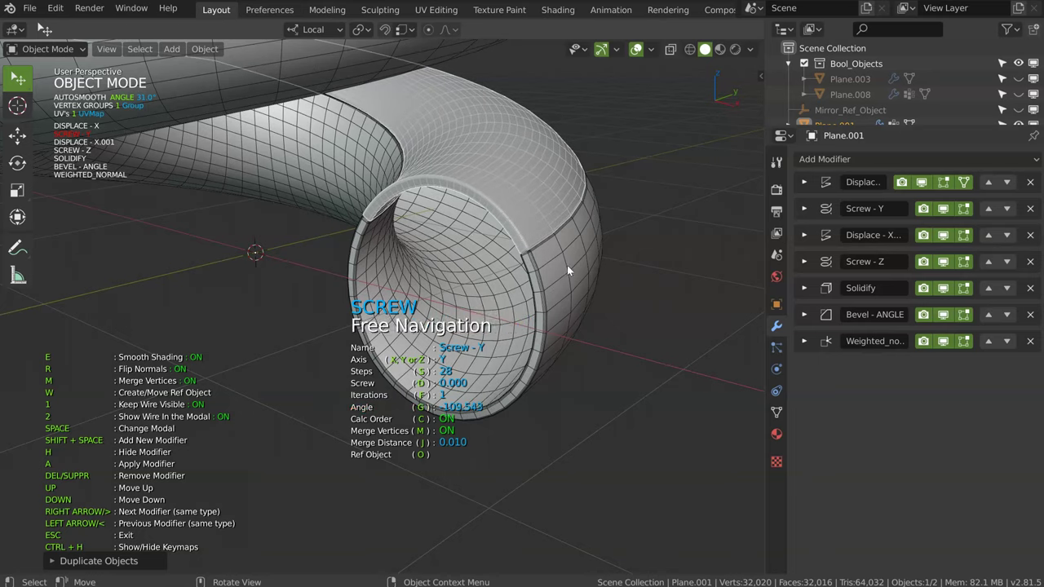
text(d)
text(0)
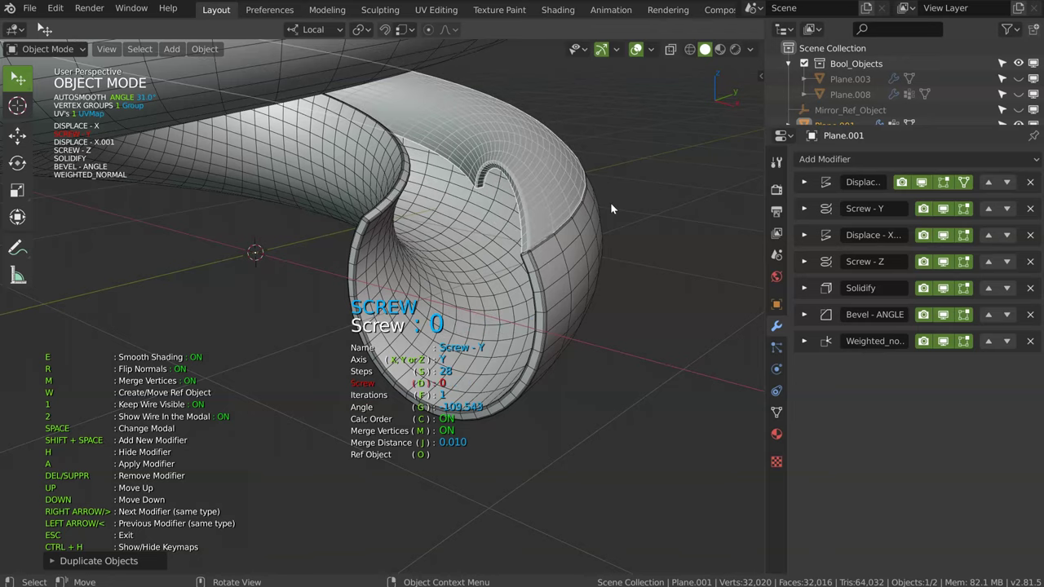
key(Return)
key(s)
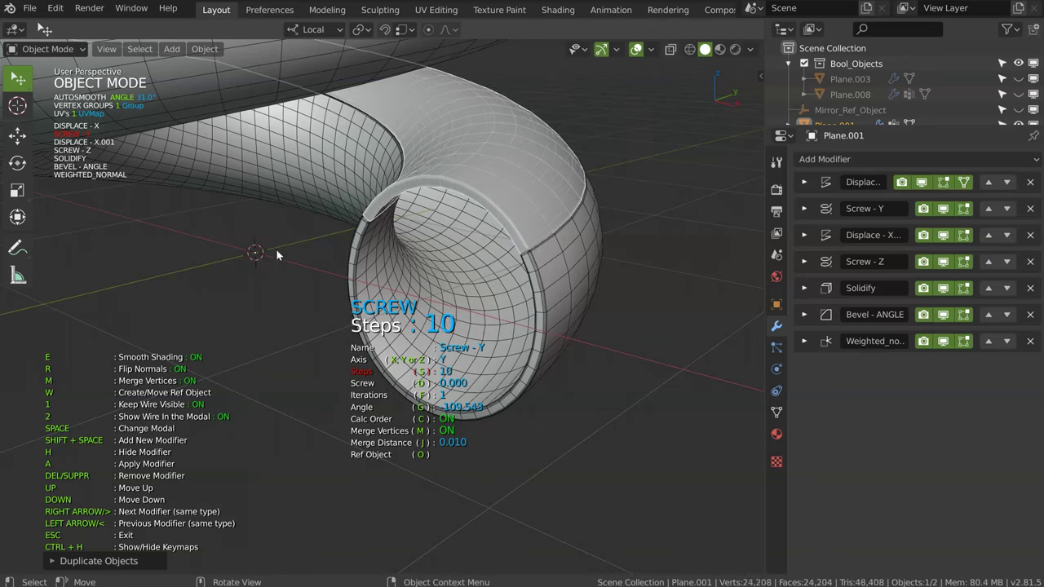
click(587, 260)
- Hide the overlay texts and orbit to inspect the hollow coiled tube
mouse_move(528, 251)
middle_down()
mouse_move(516, 233)
mouse_move(602, 183)
mouse_move(527, 245)
middle_up()
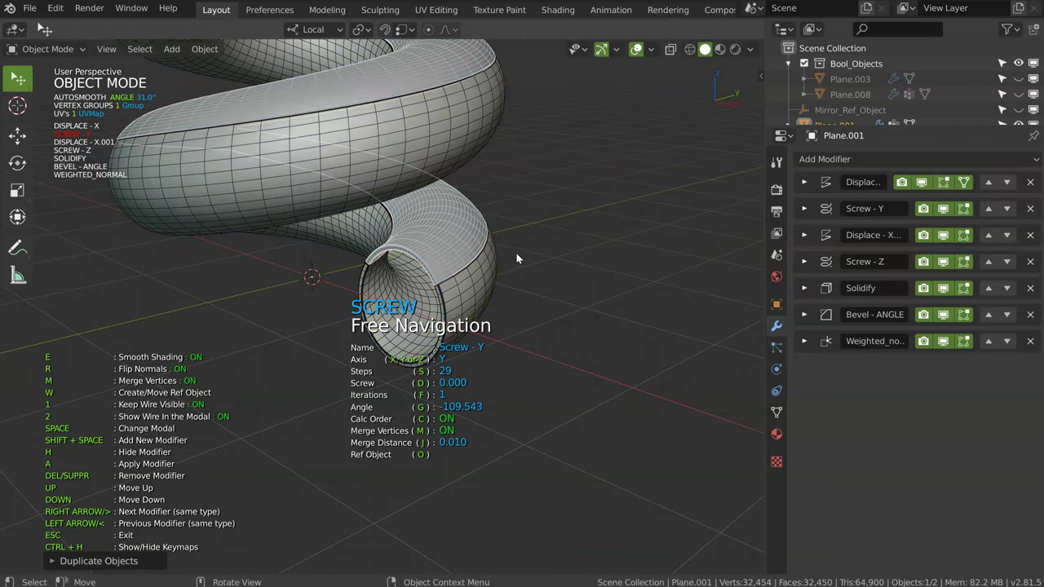
key(6)
mouse_move(517, 254)
middle_down()
mouse_move(573, 263)
mouse_move(543, 272)
middle_up()
scroll(356, 318, down, 4)
mouse_move(473, 117)
middle_down()
mouse_move(326, 254)
mouse_move(386, 171)
mouse_move(361, 325)
mouse_move(376, 290)
middle_up()
scroll(443, 384, up, 3)
middle_drag(442, 389, 178, 575)
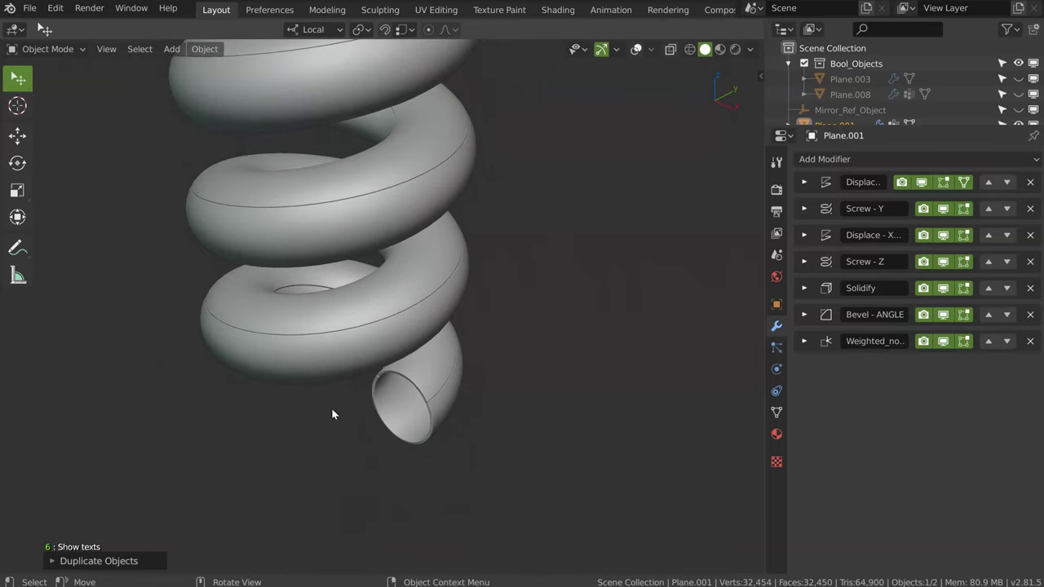
scroll(384, 408, up, 1)
scroll(458, 233, up, 4)
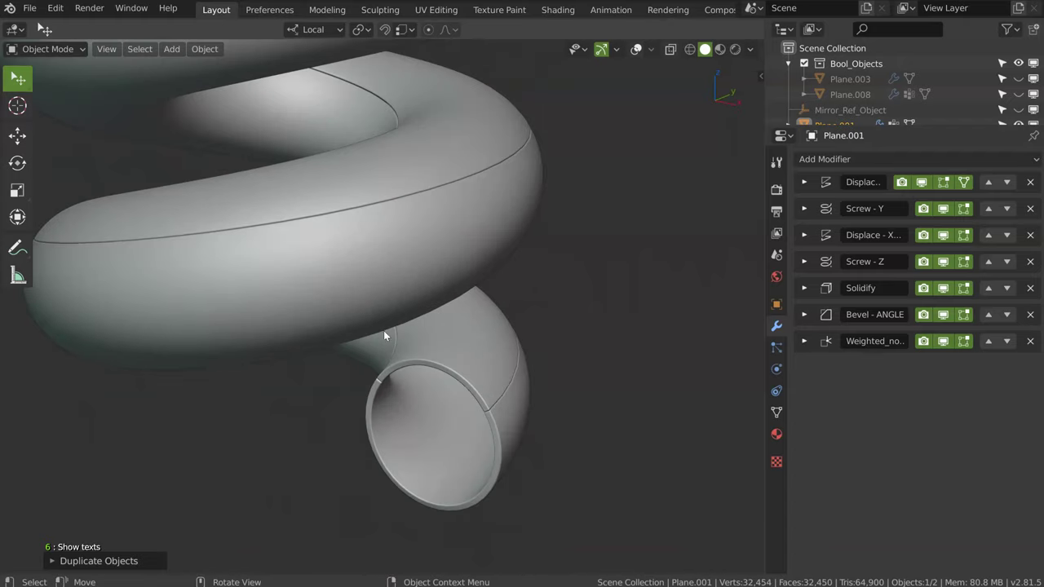
scroll(422, 407, down, 1)
scroll(421, 400, down, 1)
scroll(421, 400, down, 3)
- On the original spiral, set the Screw to offset 1.421, 9 iterations and 52 steps
scroll(351, 381, down, 2)
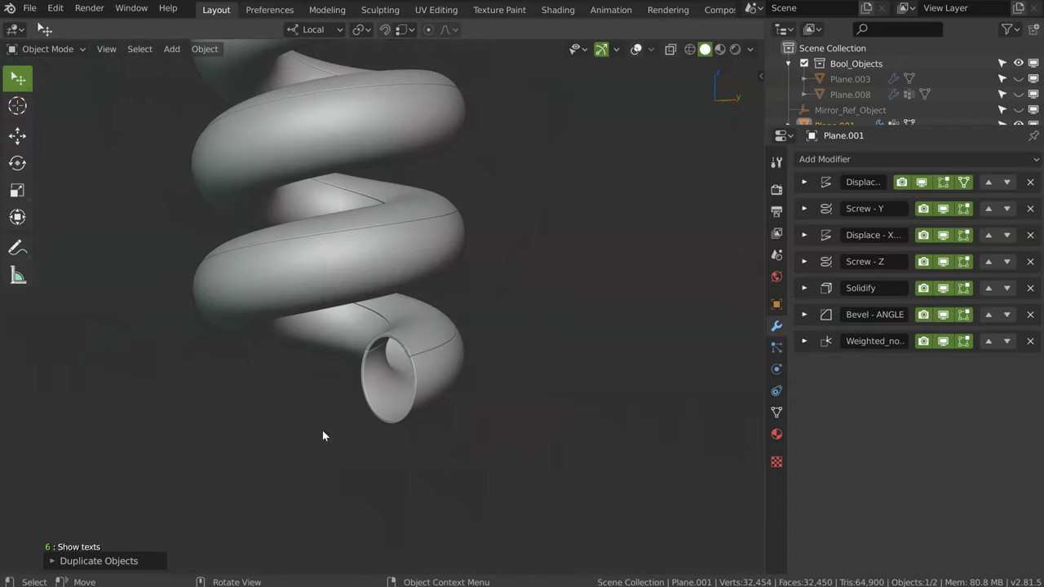
key(shift+alt+z)
shift+click(423, 359)
key(alt+q)
click(350, 452)
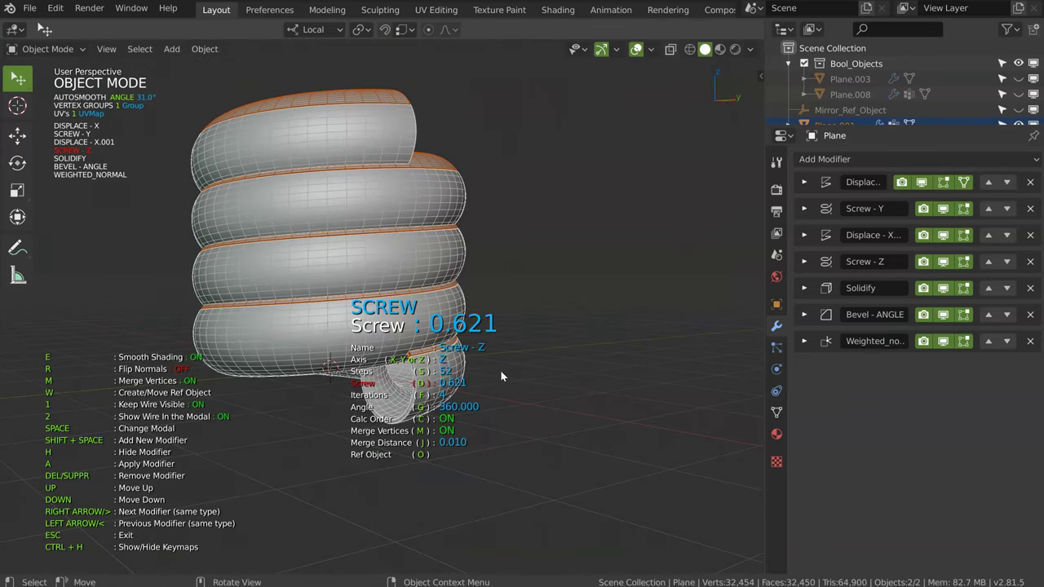
key(f)
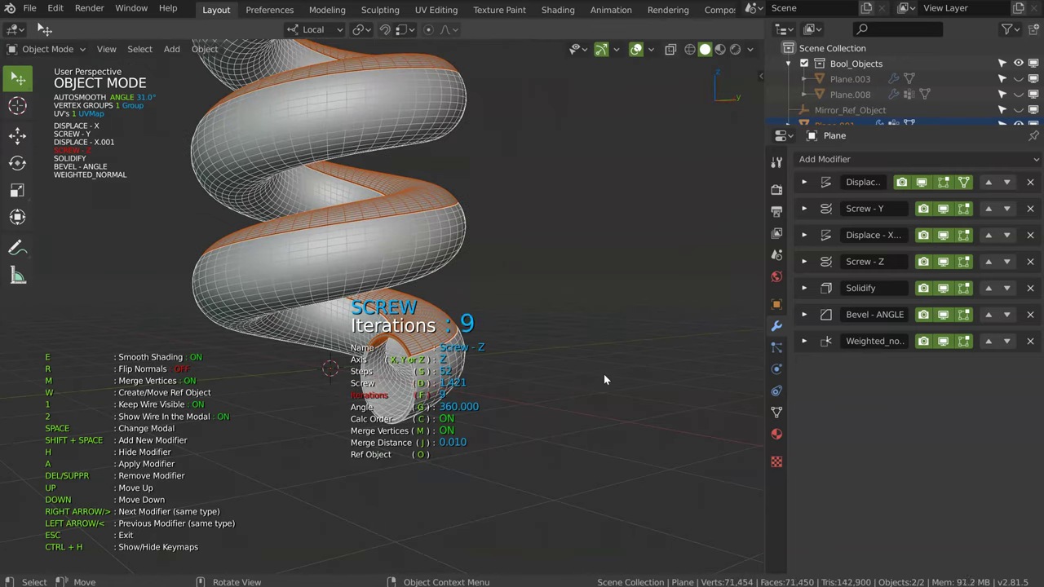
middle_drag(603, 374, 543, 358)
key(s)
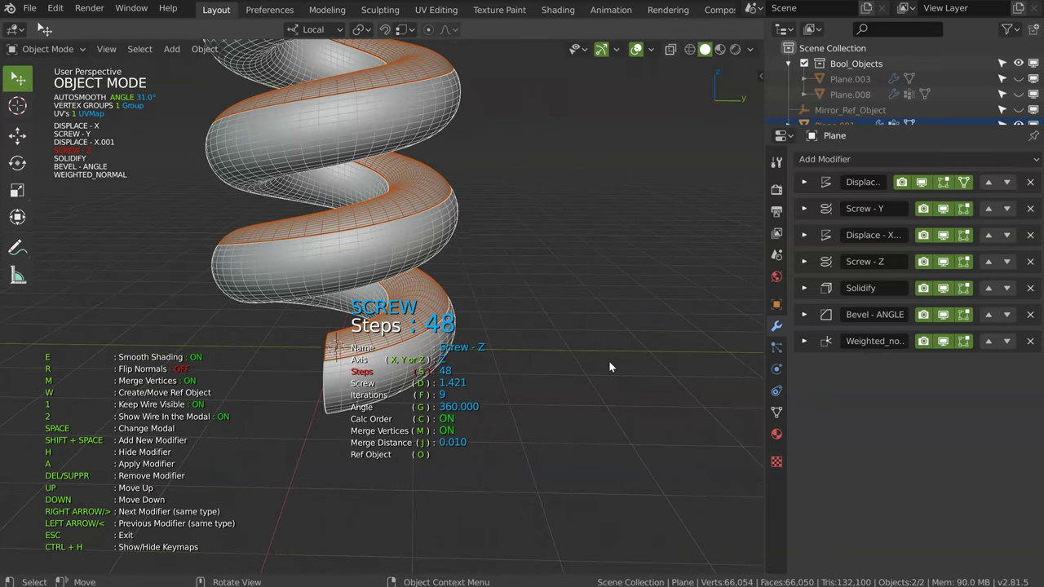
middle_drag(577, 348, 507, 332)
click(490, 336)
scroll(453, 335, up, 2)
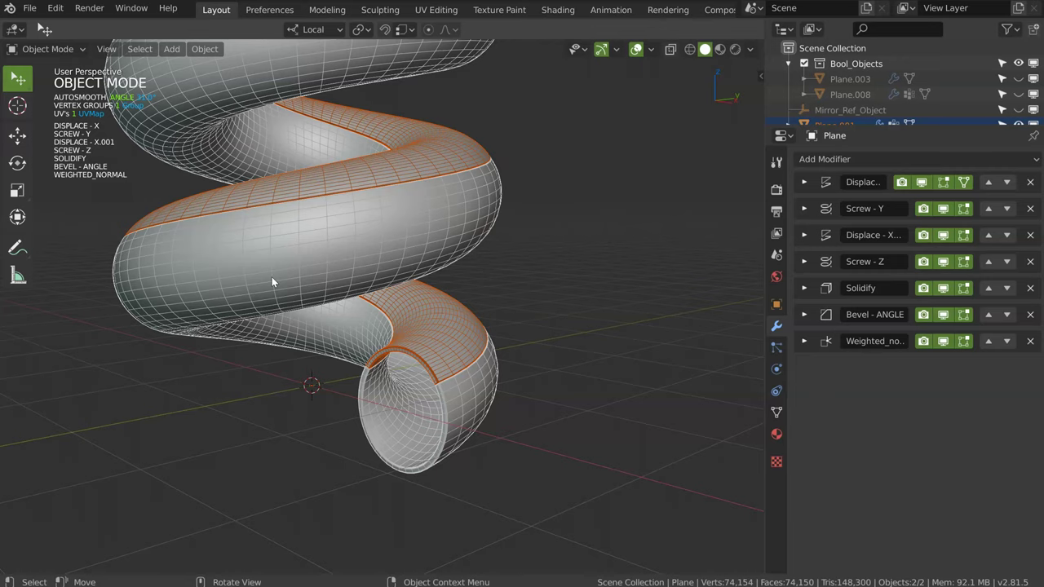
- Orbit the view around the finished spiral tube
middle_drag(83, 240, 103, 237)
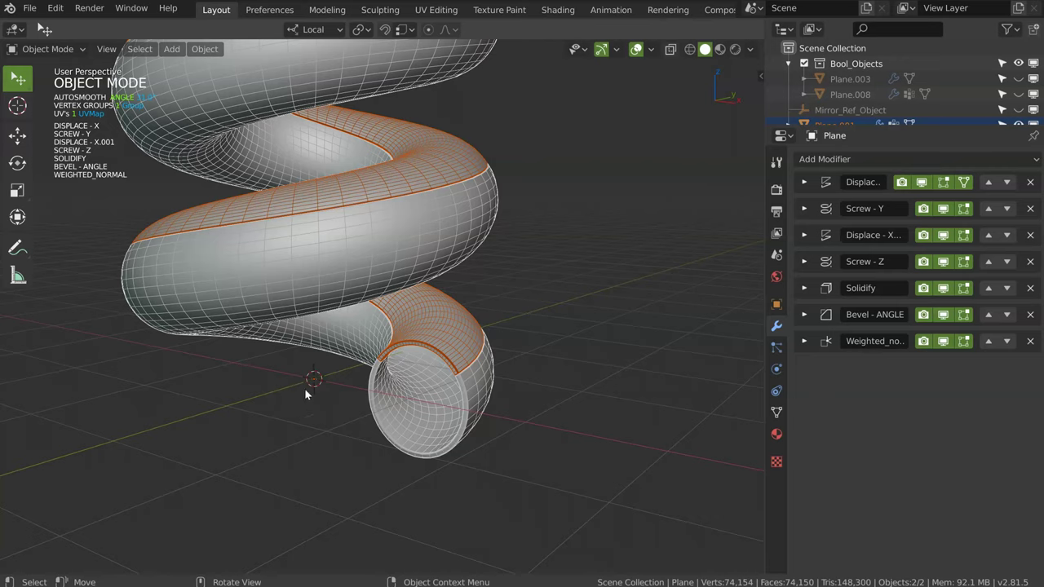
middle_drag(554, 299, 323, 359)
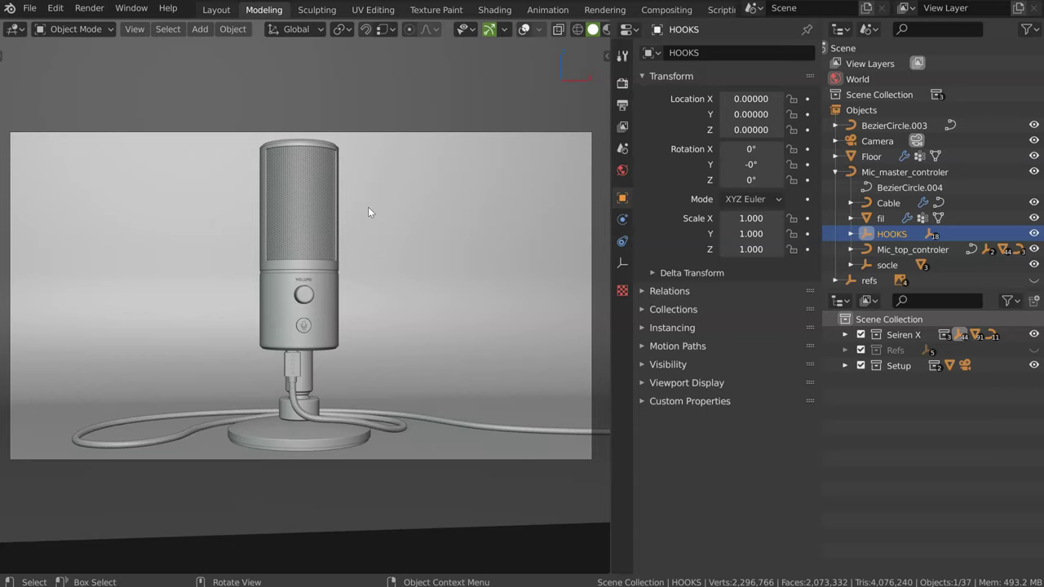
click(295, 369)
key(KP_Decimal)
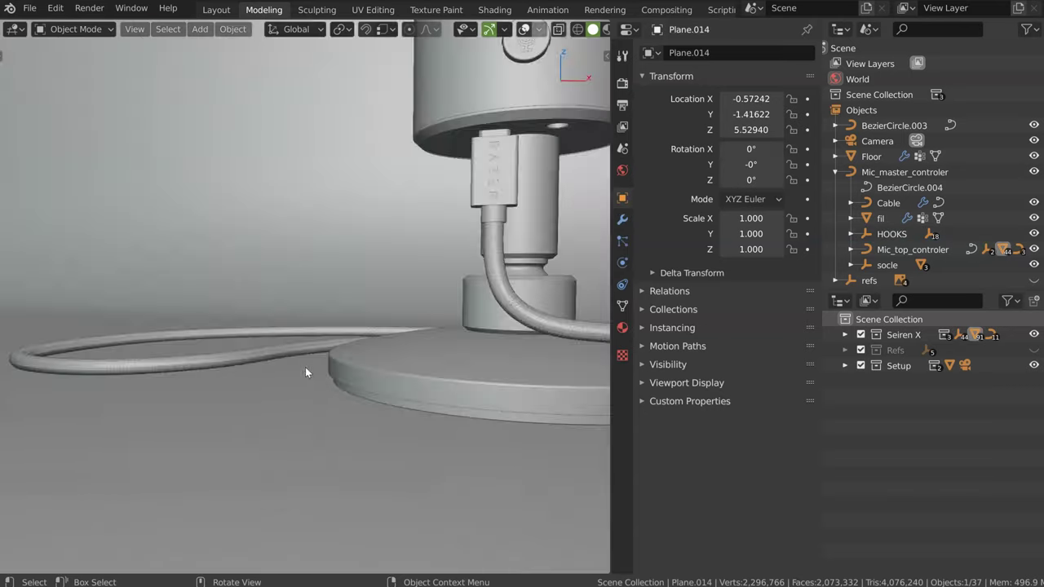
scroll(439, 289, down, 5)
mouse_move(395, 303)
middle_down()
mouse_move(421, 303)
mouse_move(461, 266)
mouse_move(387, 246)
mouse_move(385, 255)
mouse_move(408, 246)
mouse_move(307, 220)
mouse_move(354, 242)
mouse_move(284, 288)
mouse_move(380, 290)
mouse_move(318, 267)
mouse_move(332, 278)
mouse_move(324, 317)
mouse_move(263, 333)
mouse_move(375, 297)
mouse_move(333, 235)
mouse_move(371, 220)
mouse_move(338, 333)
mouse_move(440, 314)
mouse_move(321, 356)
mouse_move(415, 319)
mouse_move(377, 378)
mouse_move(372, 172)
mouse_move(441, 306)
mouse_move(490, 229)
mouse_move(410, 329)
mouse_move(451, 390)
mouse_move(323, 336)
mouse_move(240, 368)
mouse_move(362, 297)
mouse_move(383, 267)
middle_up()
middle_drag(450, 275, 414, 252)
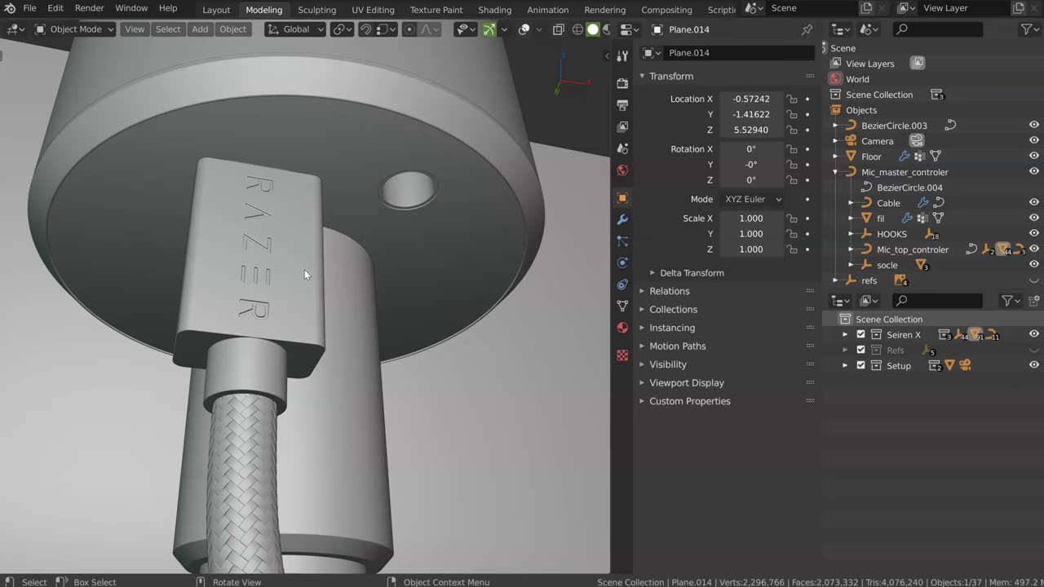
click(525, 30)
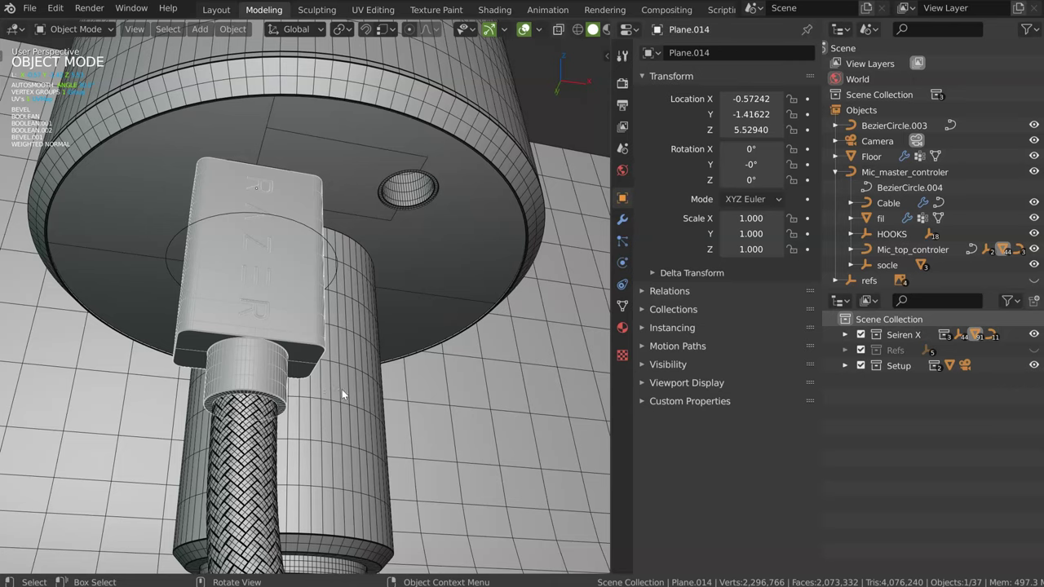
click(245, 432)
click(245, 433)
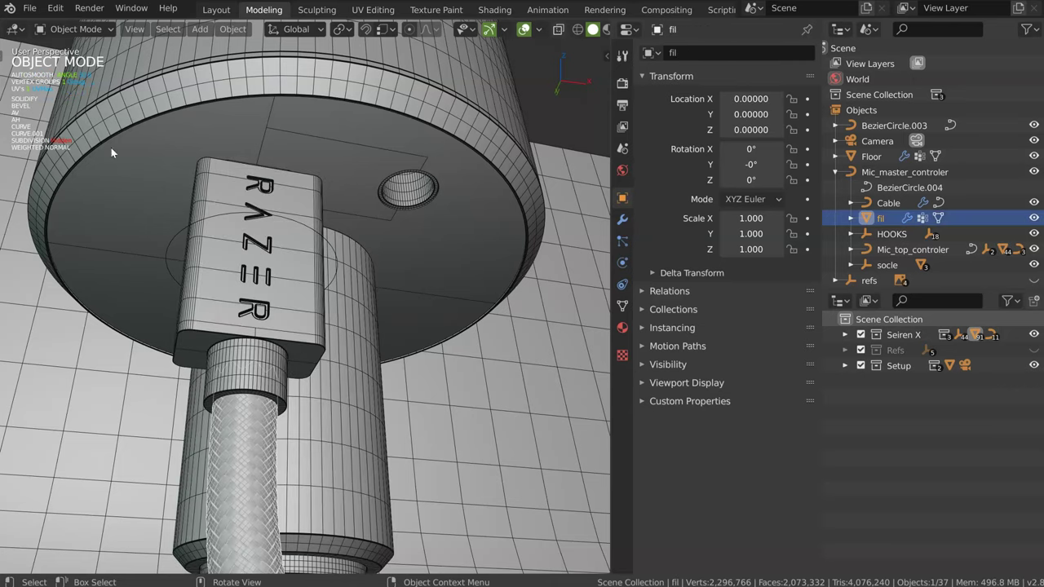
click(409, 190)
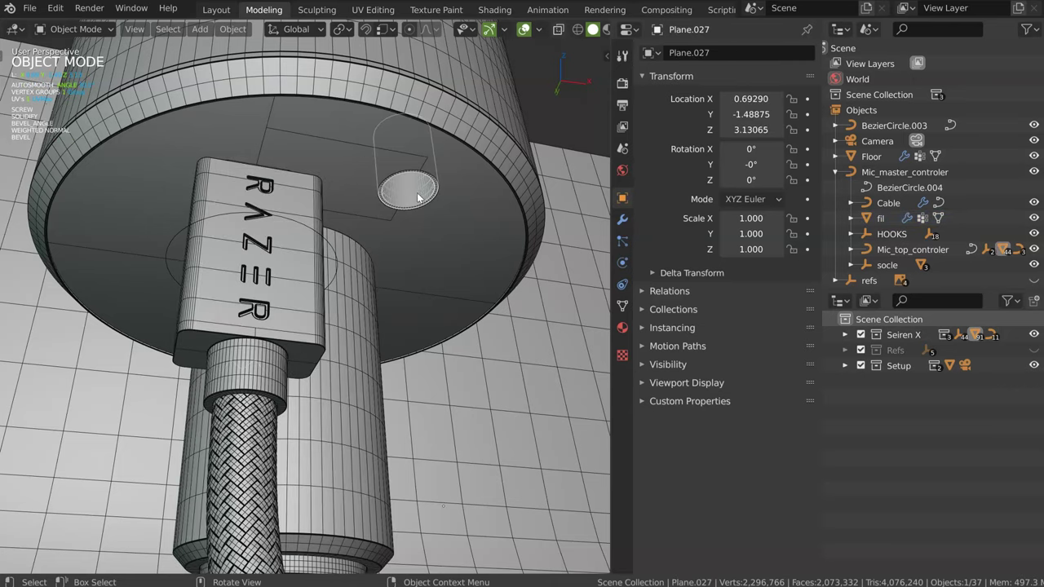
click(371, 72)
click(525, 30)
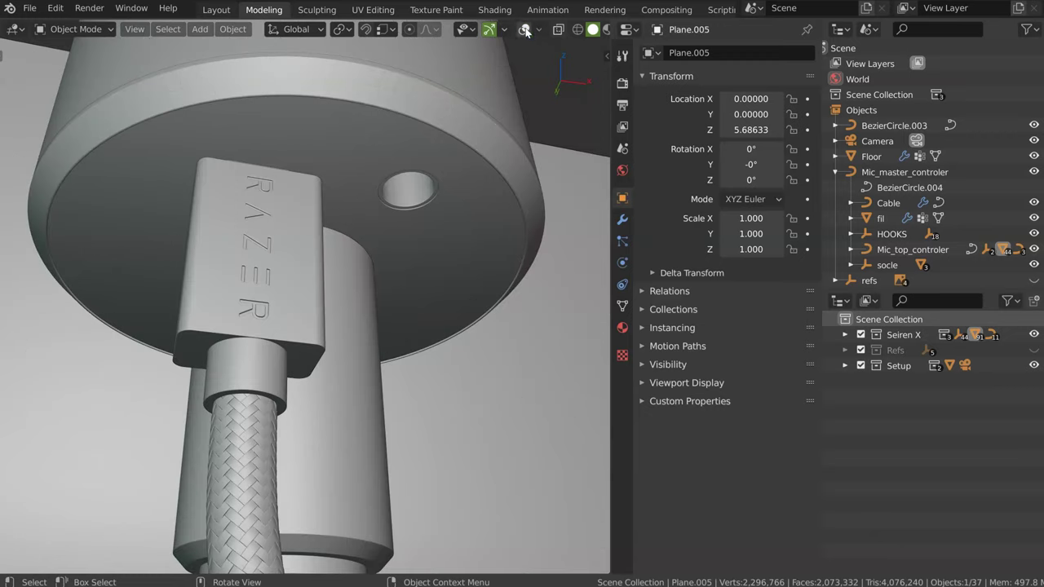
mouse_move(344, 70)
middle_down()
mouse_move(320, 192)
mouse_move(345, 232)
mouse_move(337, 231)
middle_up()
scroll(355, 213, up, 2)
scroll(355, 212, down, 5)
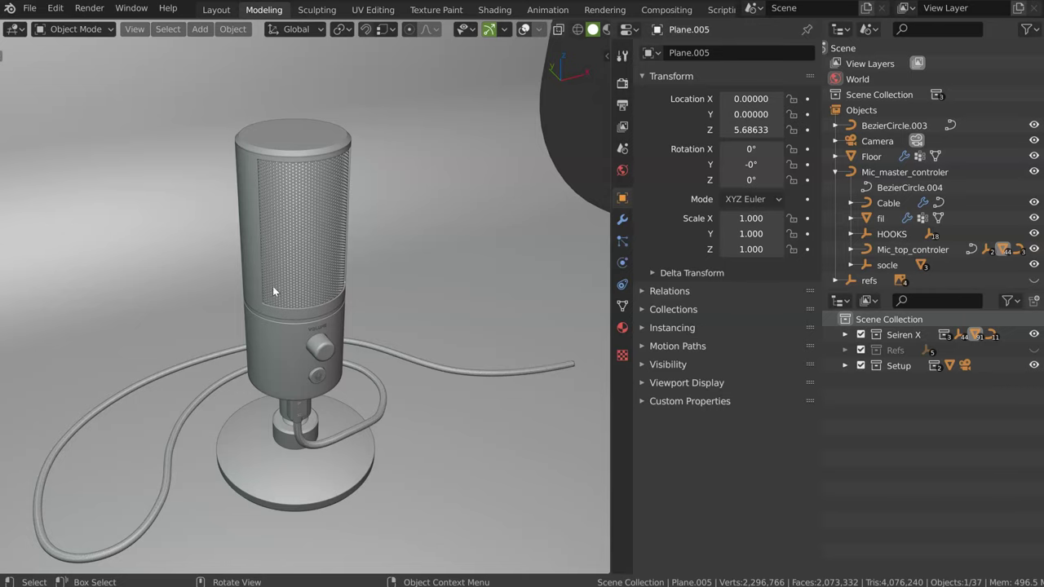
mouse_move(334, 266)
middle_down()
mouse_move(316, 293)
mouse_move(334, 297)
middle_up()
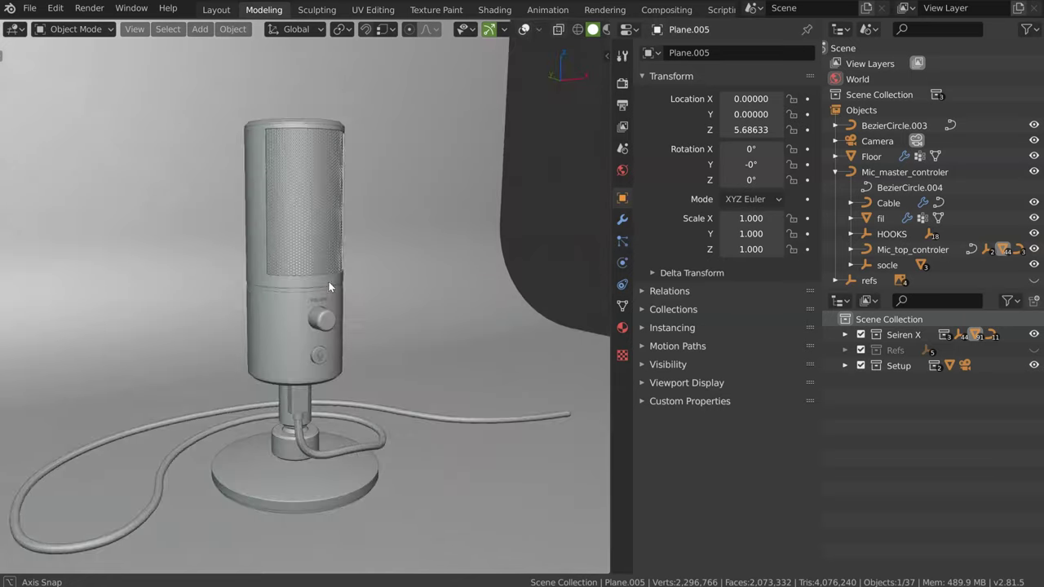
scroll(348, 303, up, 2)
scroll(348, 303, up, 2)
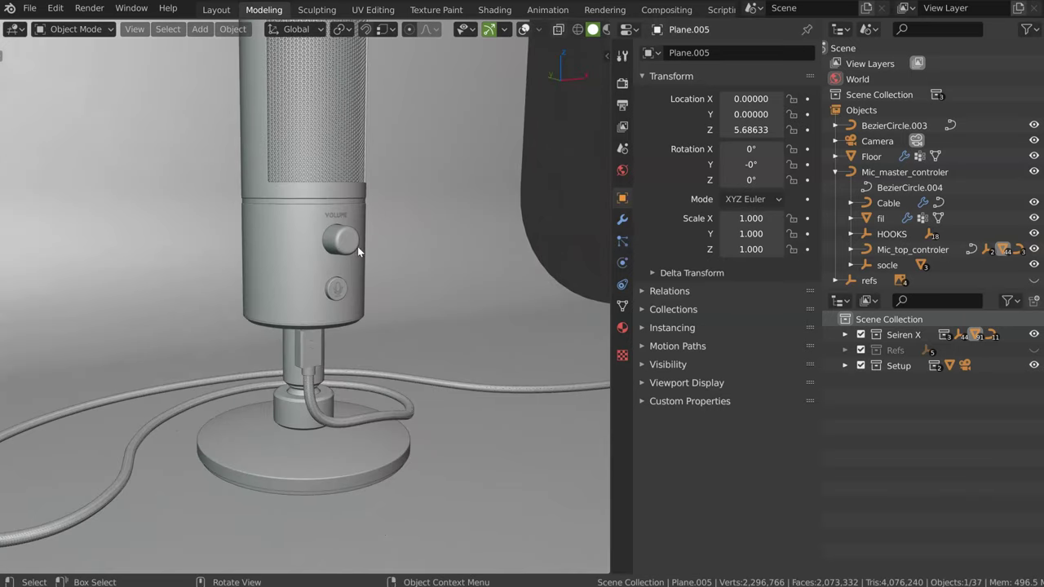
mouse_move(215, 294)
middle_down()
mouse_move(332, 317)
mouse_move(365, 226)
middle_up()
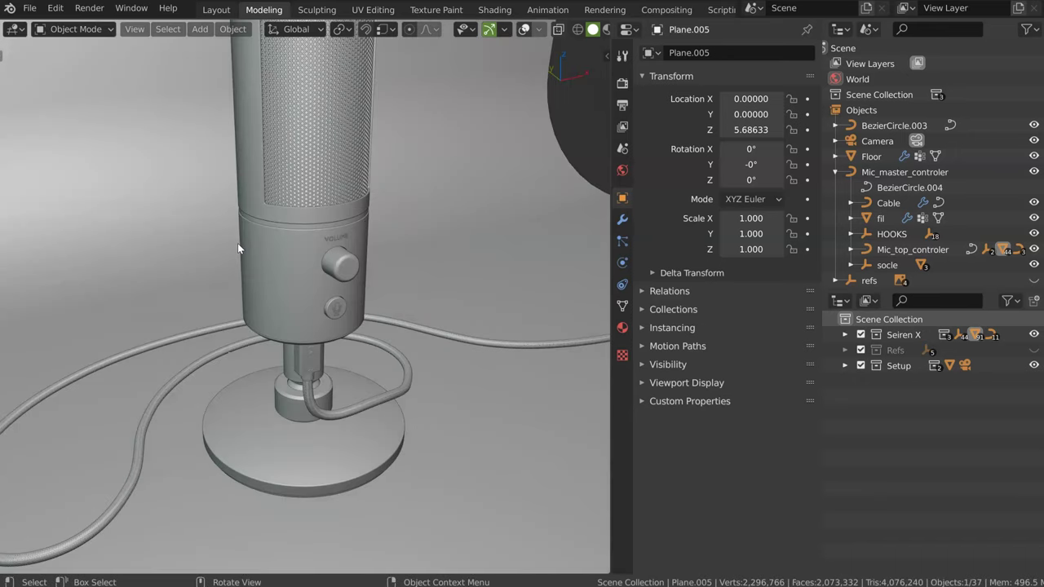
scroll(238, 243, up, 2)
scroll(275, 218, up, 2)
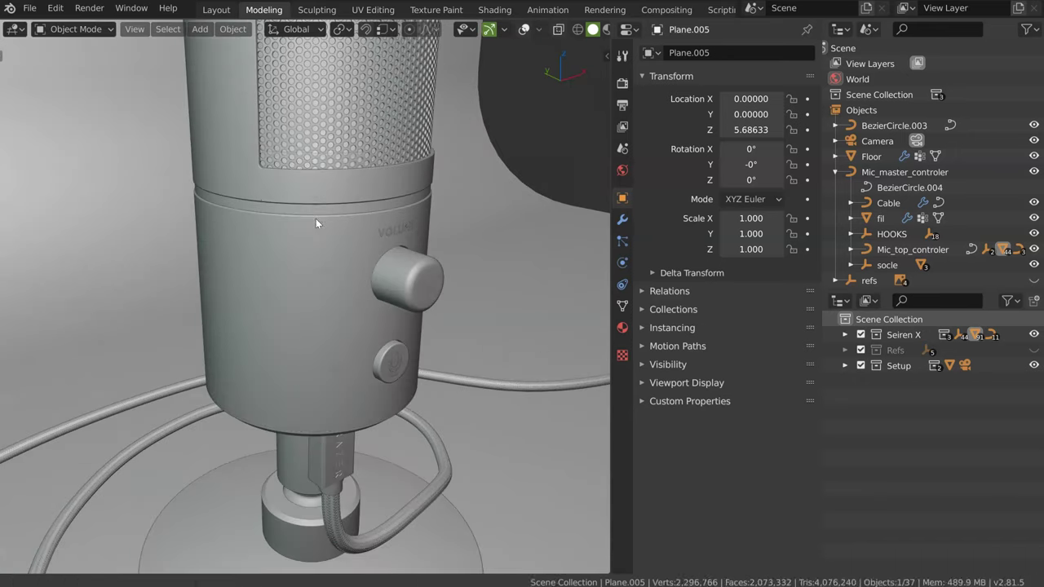
middle_drag(452, 303, 404, 310)
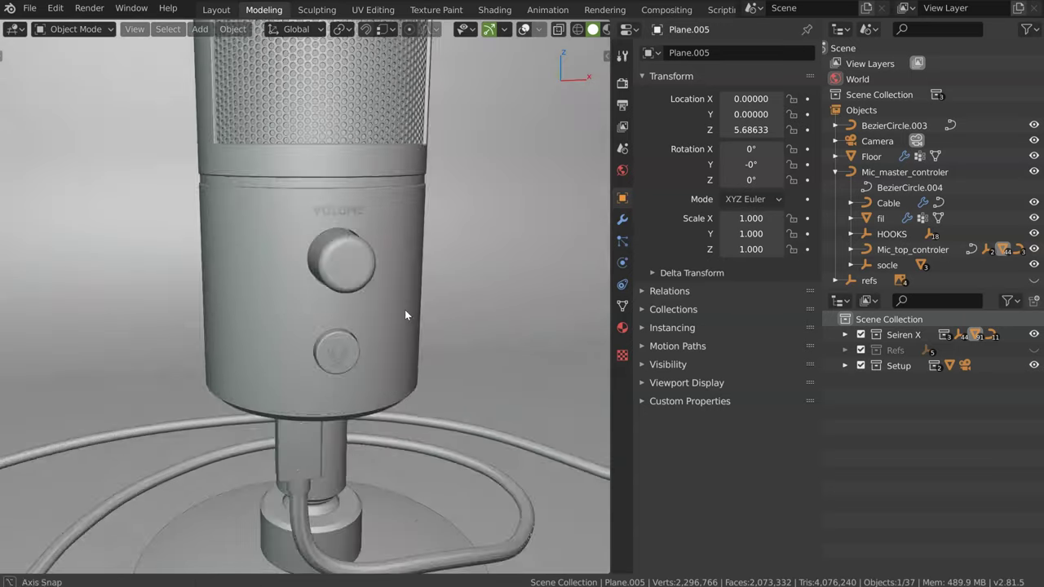
scroll(311, 349, down, 2)
middle_drag(311, 349, 333, 280)
scroll(335, 280, up, 3)
mouse_move(371, 198)
middle_down()
mouse_move(385, 210)
mouse_move(374, 171)
middle_up()
click(396, 172)
click(461, 166)
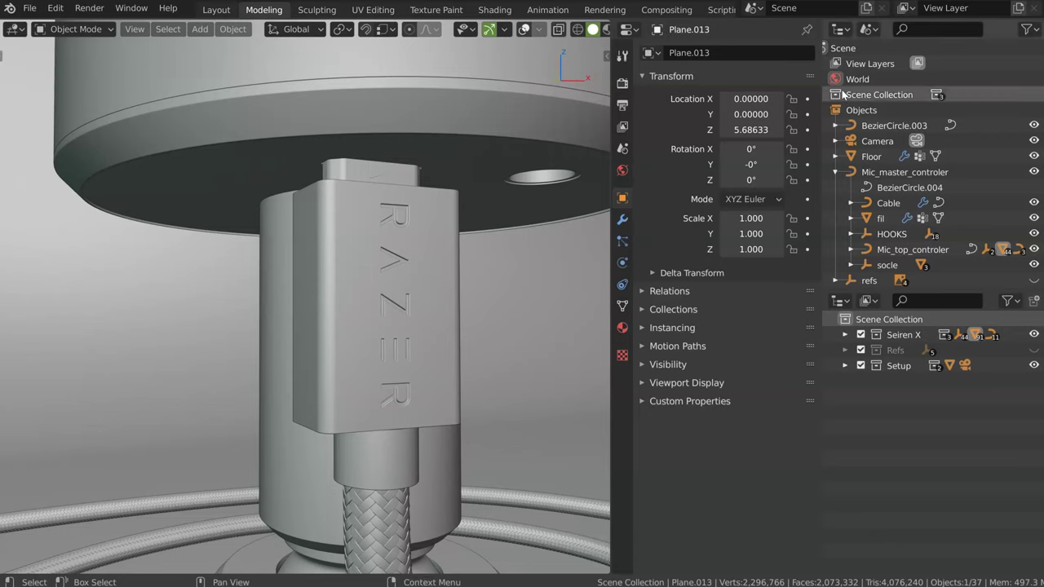
- In the View Layer outliner, exclude the GEO and Setup collections and expand Seiren X and Micro
click(871, 31)
click(877, 64)
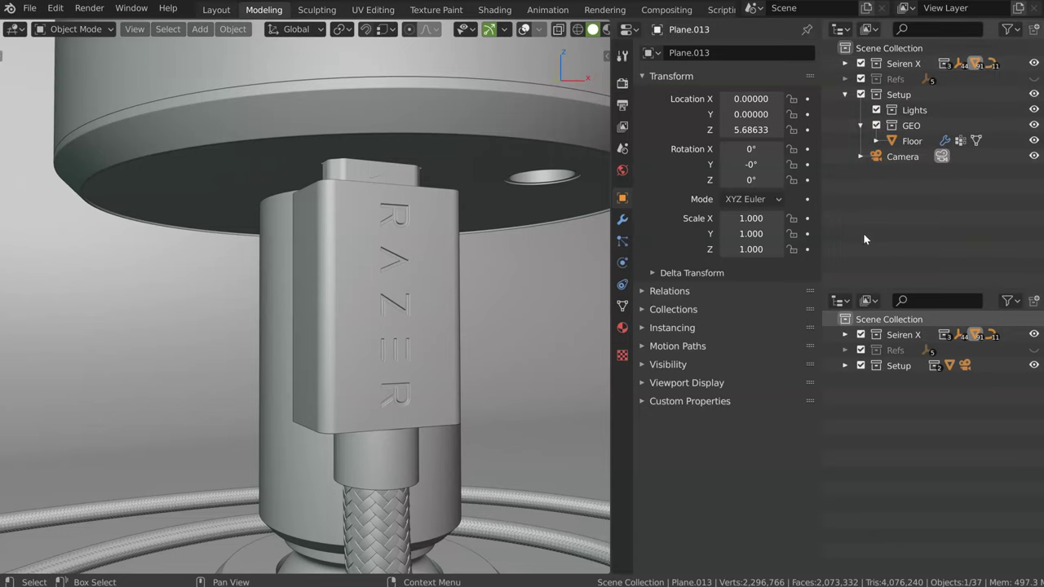
click(861, 126)
click(877, 126)
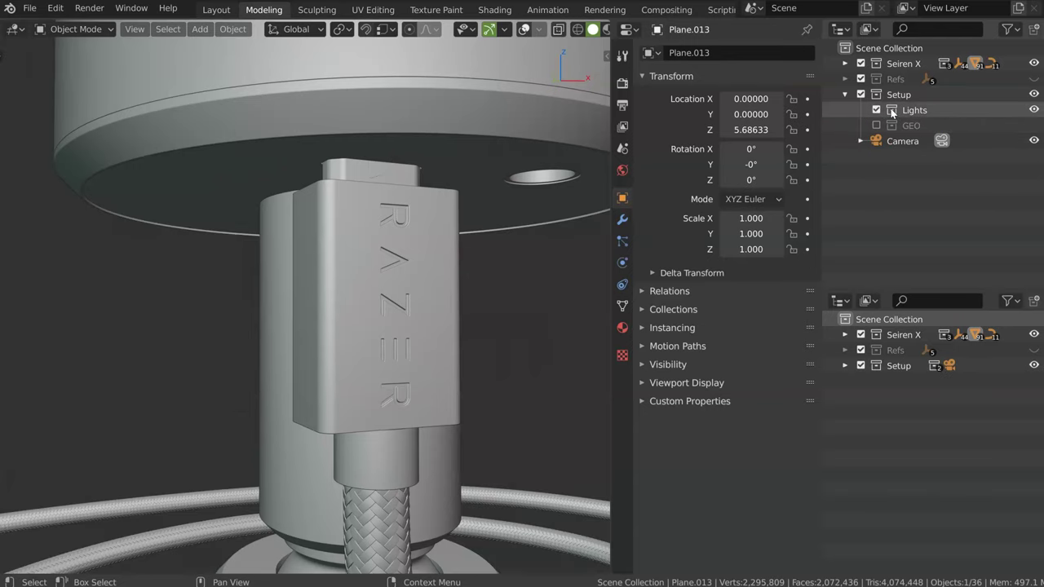
click(860, 94)
click(845, 63)
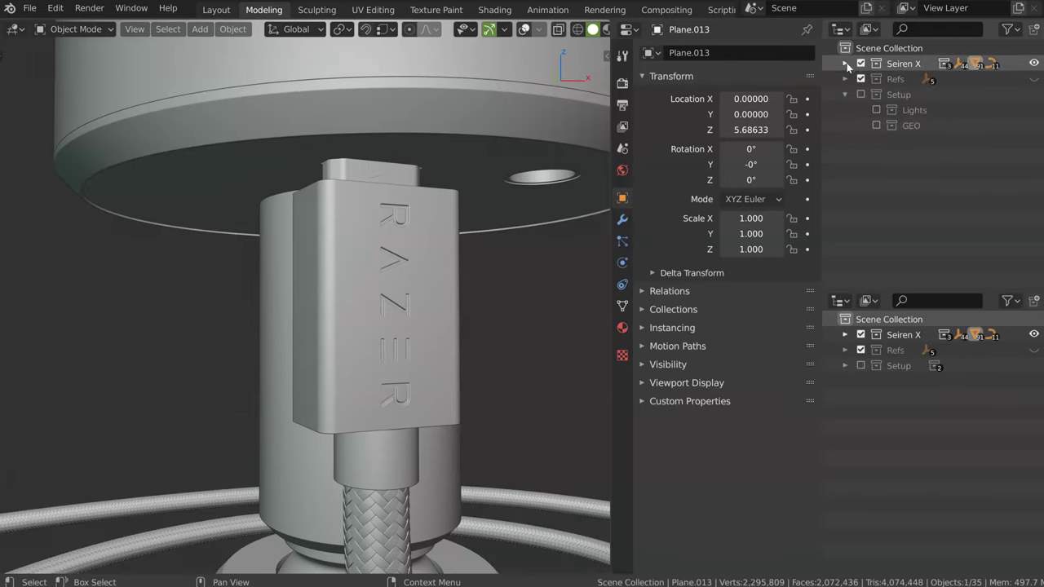
click(860, 110)
- Exclude the Micro collection and orbit around the micro-USB connector
click(877, 110)
mouse_move(571, 147)
middle_down()
mouse_move(464, 234)
mouse_move(471, 160)
middle_up()
scroll(471, 159, up, 3)
middle_drag(452, 235, 491, 225)
scroll(491, 225, up, 4)
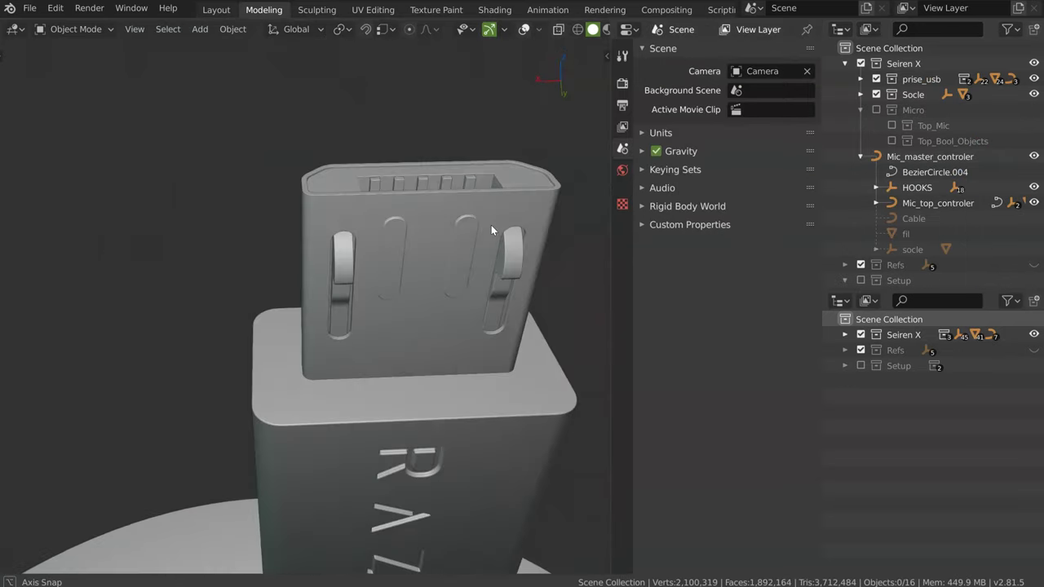
mouse_move(359, 326)
middle_down()
mouse_move(432, 276)
mouse_move(311, 173)
middle_up()
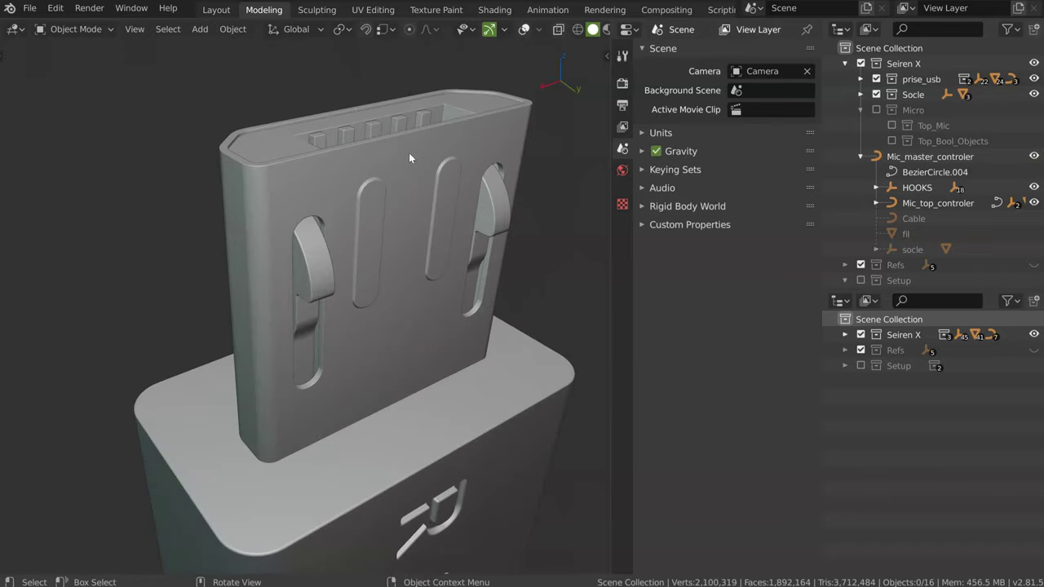
mouse_move(432, 203)
middle_down()
mouse_move(377, 186)
mouse_move(318, 208)
middle_up()
scroll(266, 195, up, 4)
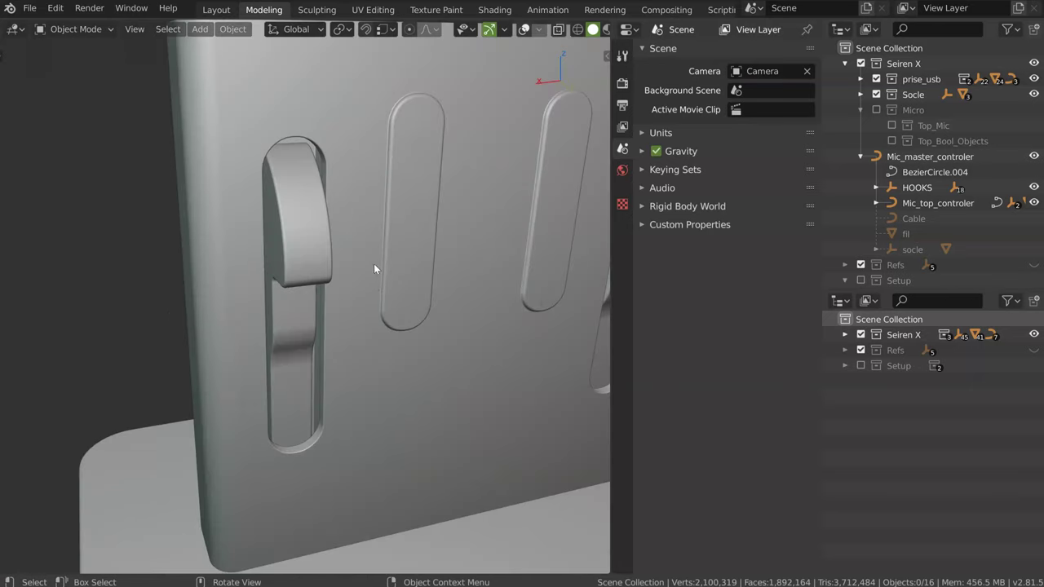
scroll(374, 264, down, 3)
mouse_move(372, 226)
middle_down()
mouse_move(395, 156)
mouse_move(334, 217)
middle_up()
scroll(329, 214, up, 2)
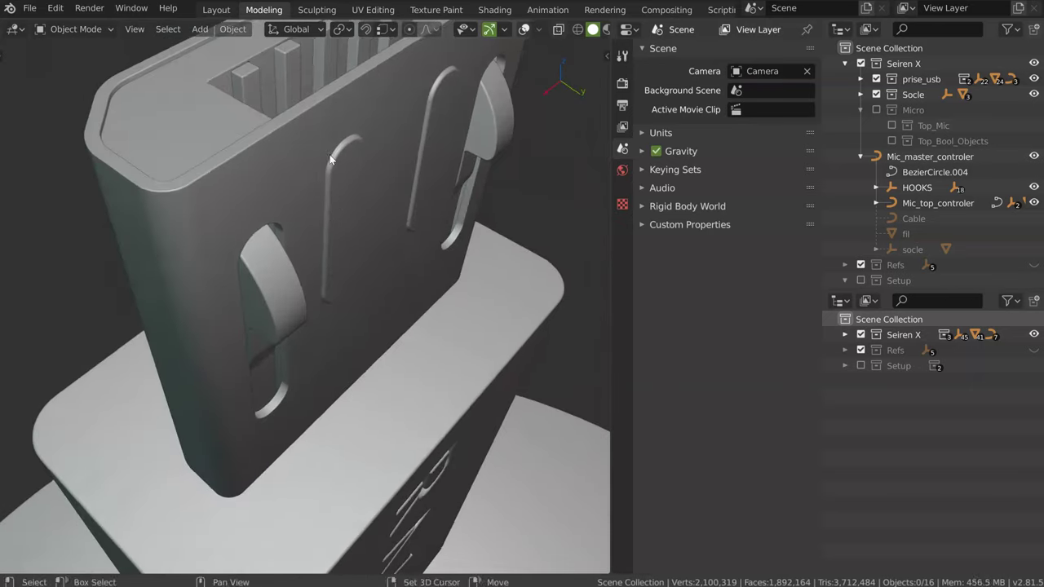
middle_drag(330, 159, 302, 182)
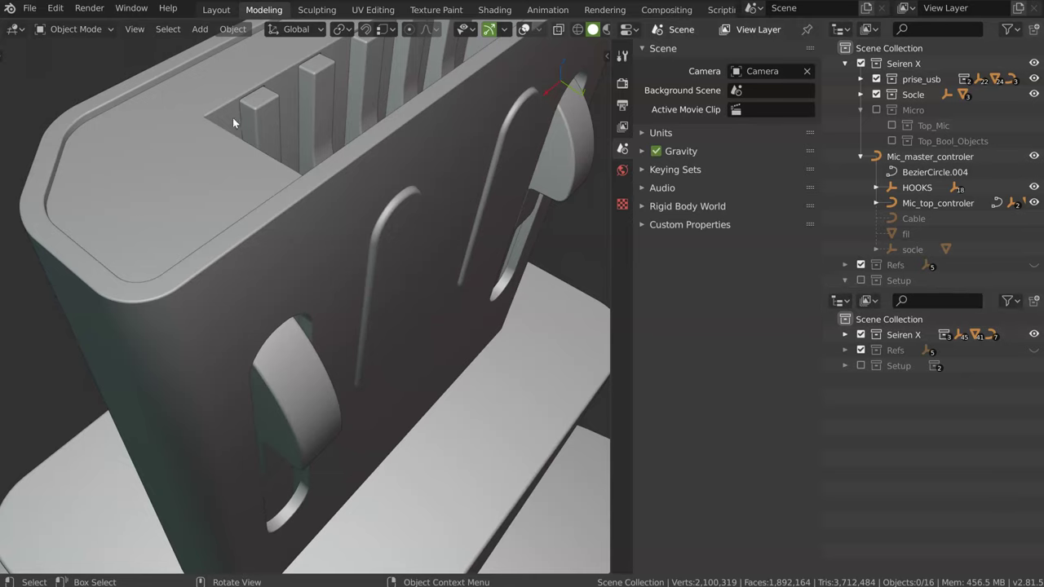
- Orbit to face the RAZER plug standing upright above the base
mouse_move(374, 185)
middle_down()
mouse_move(317, 165)
mouse_move(354, 205)
mouse_move(413, 210)
middle_up()
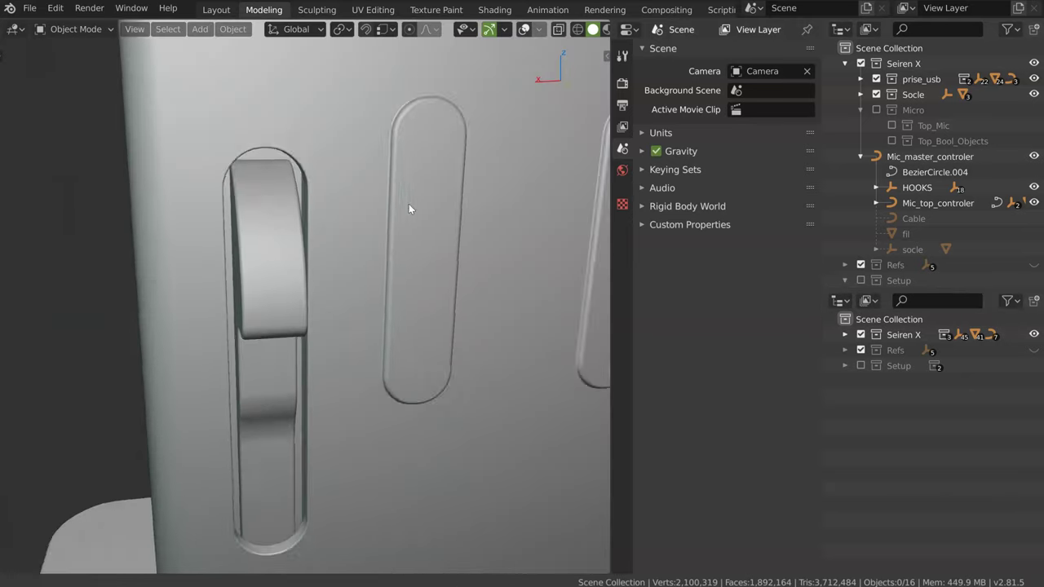
scroll(408, 237, down, 2)
middle_drag(343, 339, 385, 307)
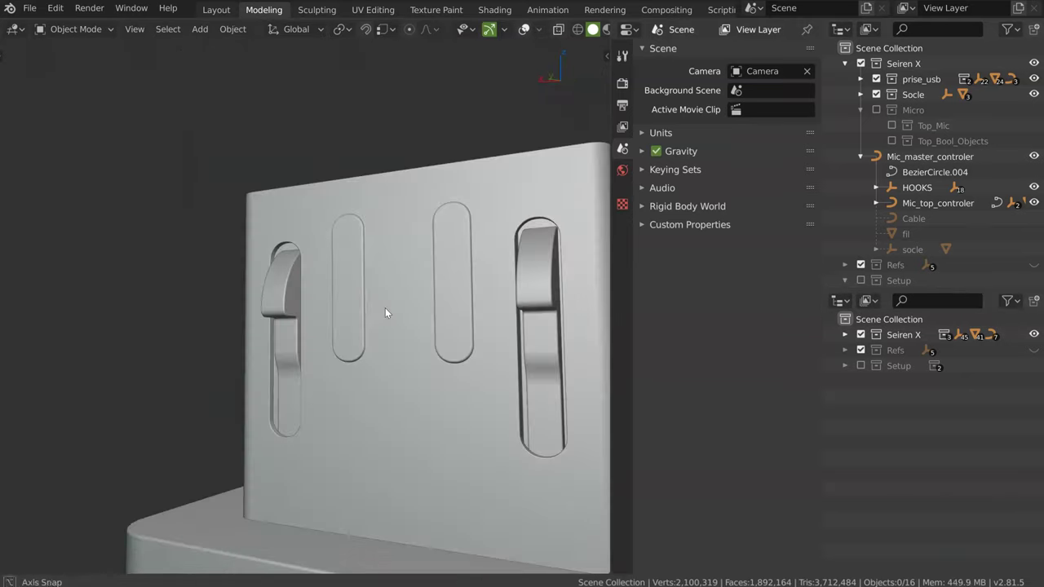
scroll(385, 308, up, 3)
scroll(334, 346, up, 3)
mouse_move(315, 347)
middle_down()
mouse_move(382, 232)
mouse_move(333, 294)
mouse_move(363, 341)
mouse_move(380, 345)
mouse_move(303, 325)
mouse_move(422, 329)
mouse_move(491, 111)
mouse_move(307, 283)
mouse_move(339, 248)
middle_up()
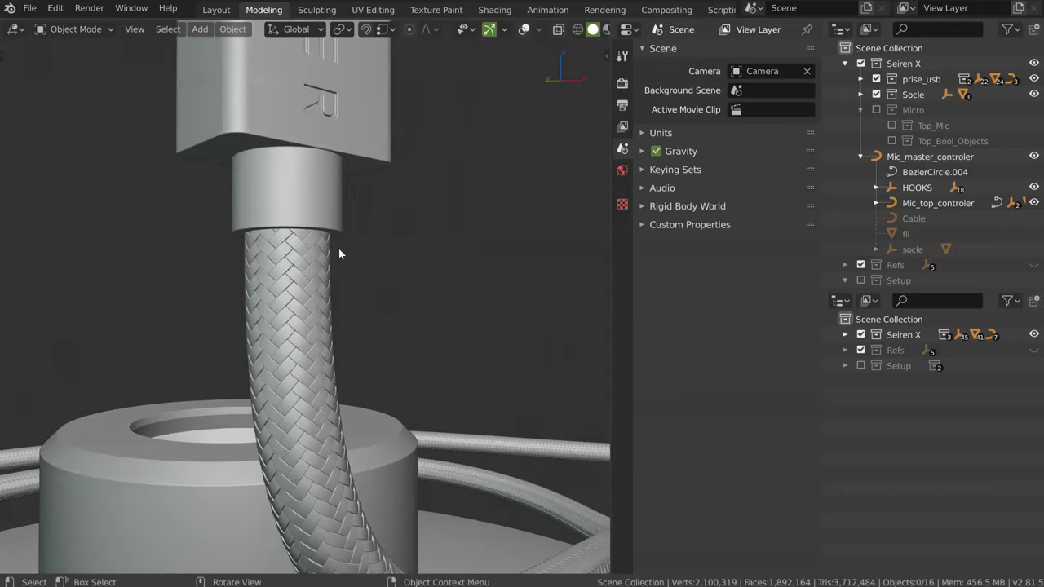
mouse_move(305, 341)
middle_down()
mouse_move(229, 400)
mouse_move(283, 190)
mouse_move(298, 343)
mouse_move(319, 240)
mouse_move(311, 298)
mouse_move(295, 296)
middle_up()
scroll(400, 116, up, 2)
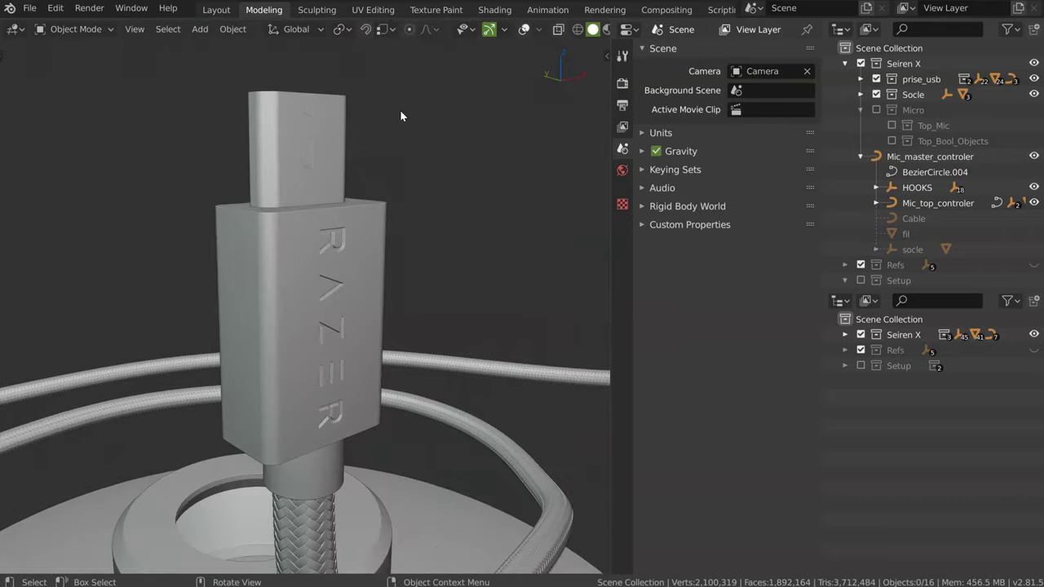
scroll(575, 33, down, 3)
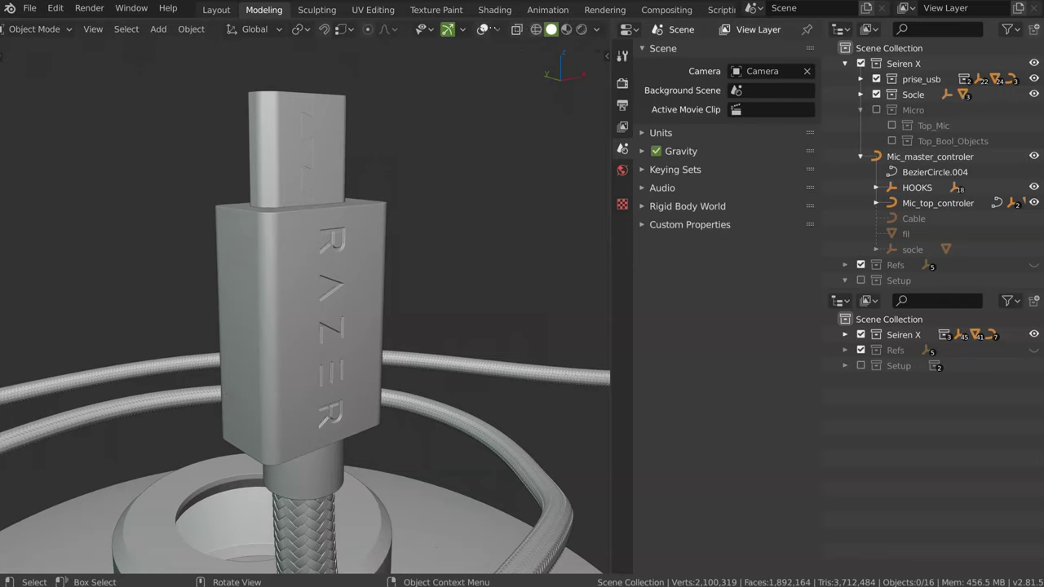
- Switch the viewport to Rendered shading to view the RAZER plug
click(583, 31)
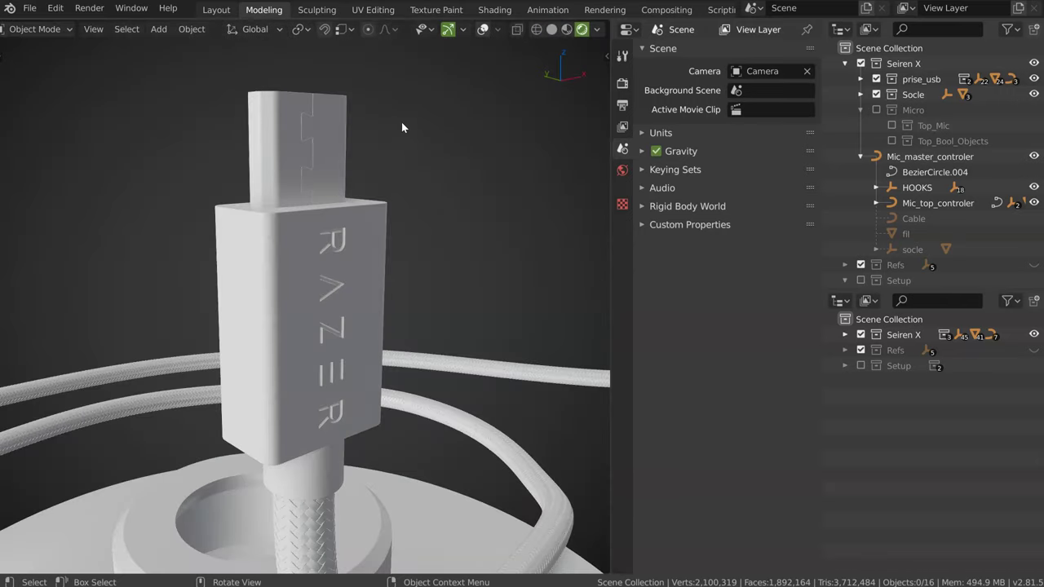
mouse_move(321, 250)
middle_down()
mouse_move(296, 283)
mouse_move(260, 301)
mouse_move(324, 156)
middle_up()
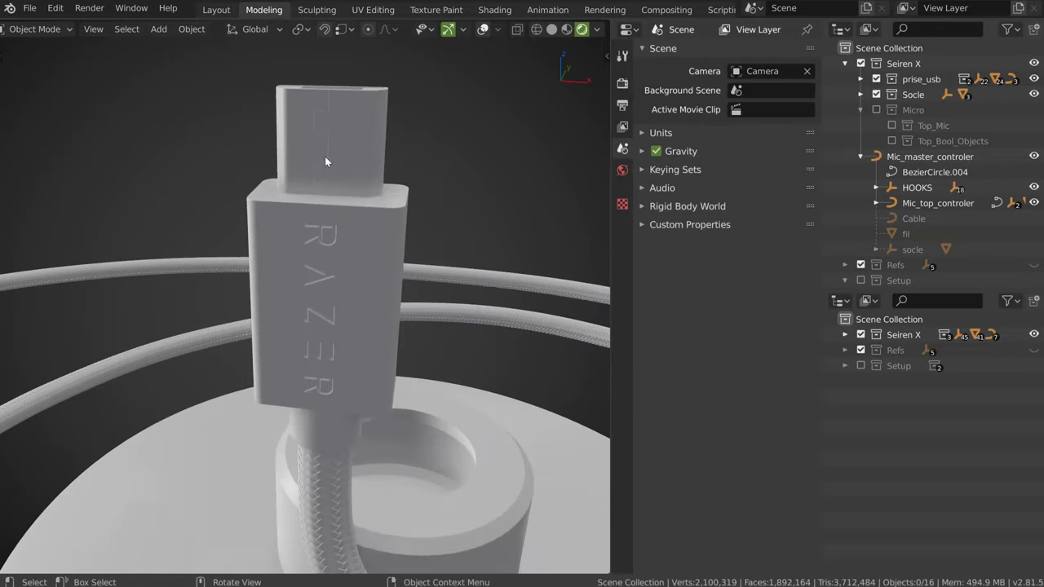
click(28, 9)
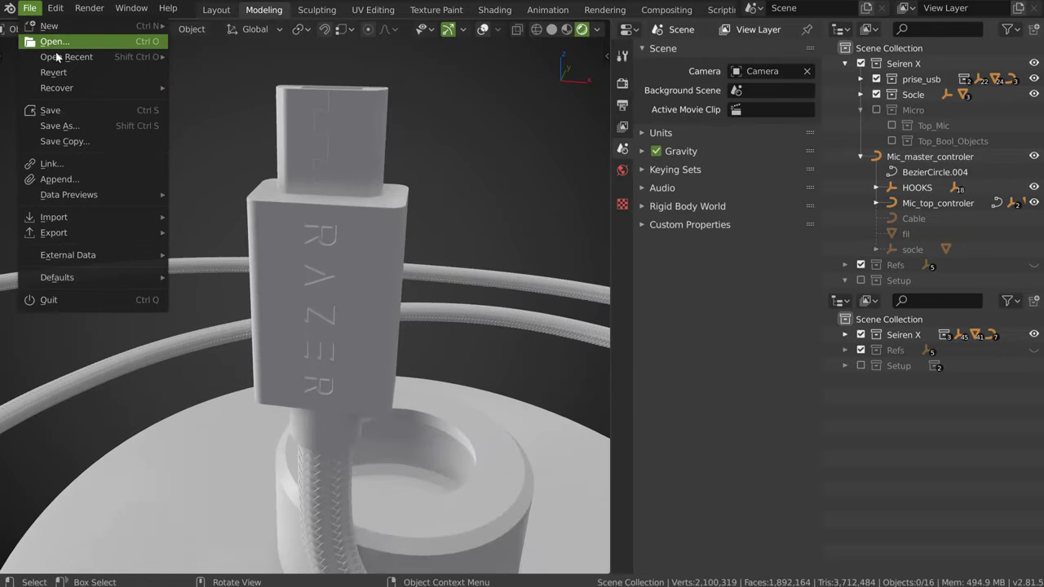
- Open the scene file Mic_eevee_011.blend
click(54, 41)
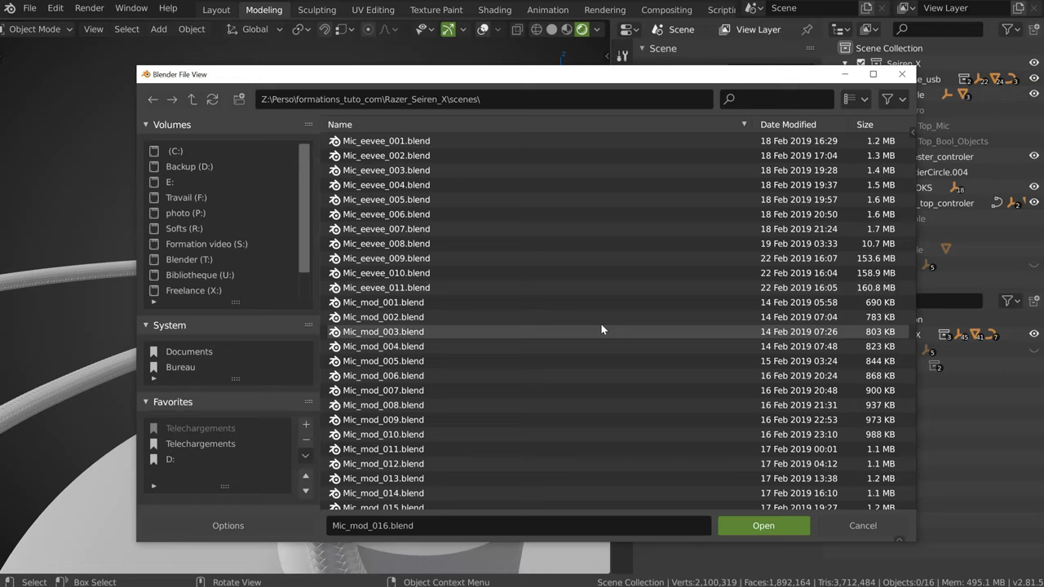
click(433, 288)
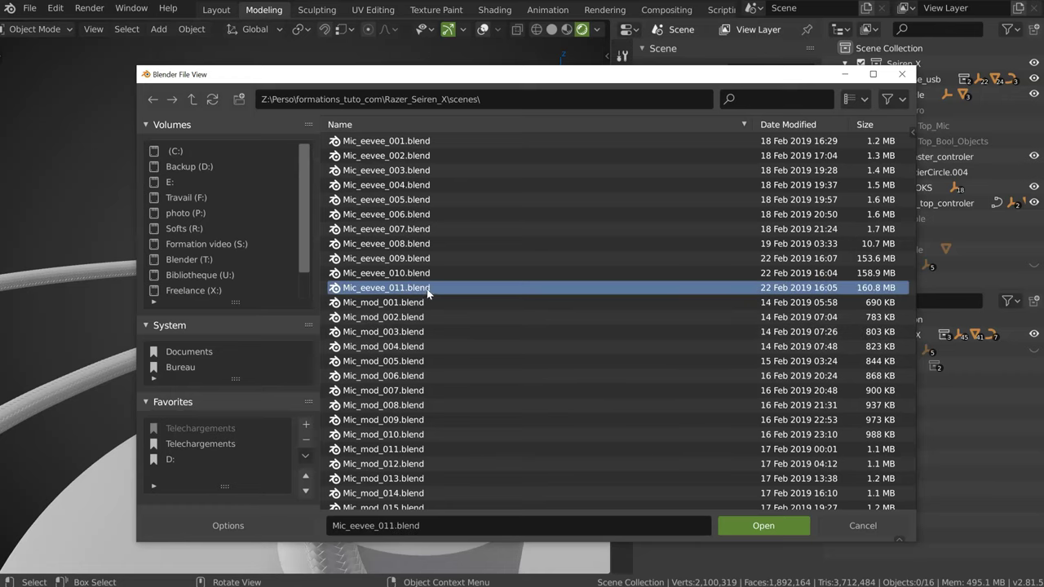
click(763, 526)
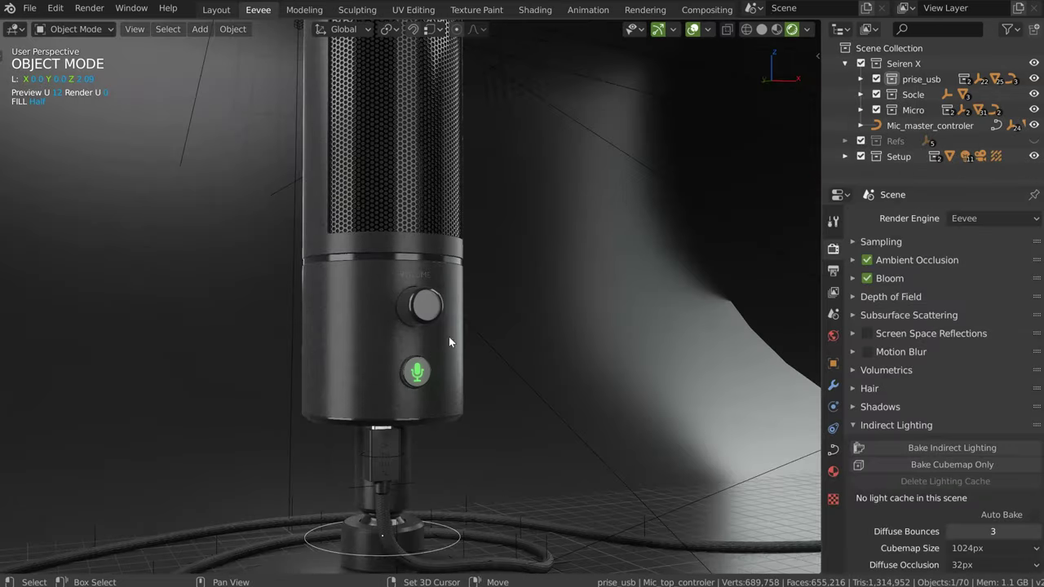
- Select and frame the USB plug, then turn off viewport overlays
mouse_move(449, 336)
shift+middle_down()
mouse_move(475, 188)
mouse_move(461, 184)
shift+middle_up()
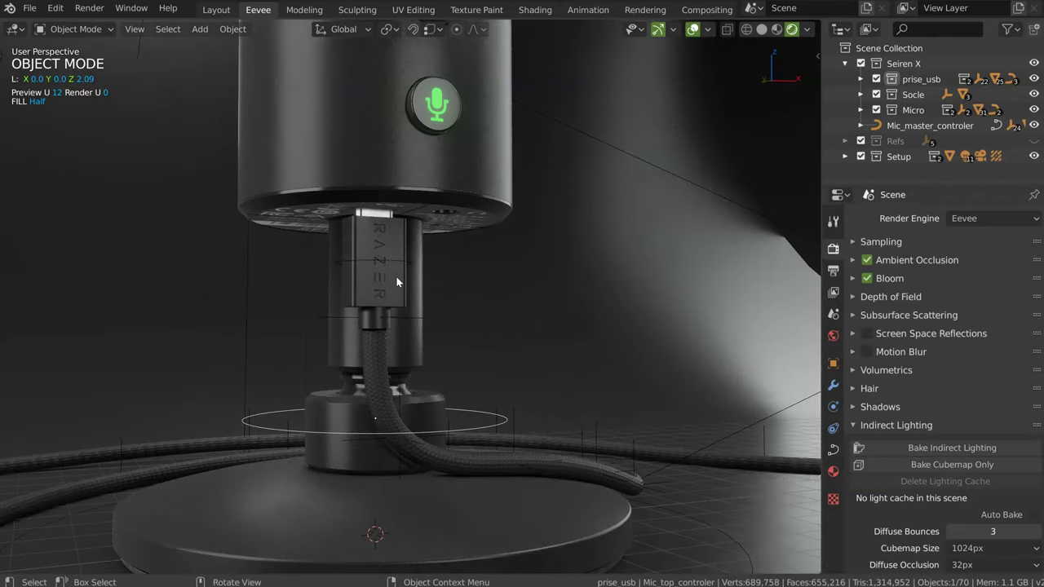
click(402, 288)
key(KP_Decimal)
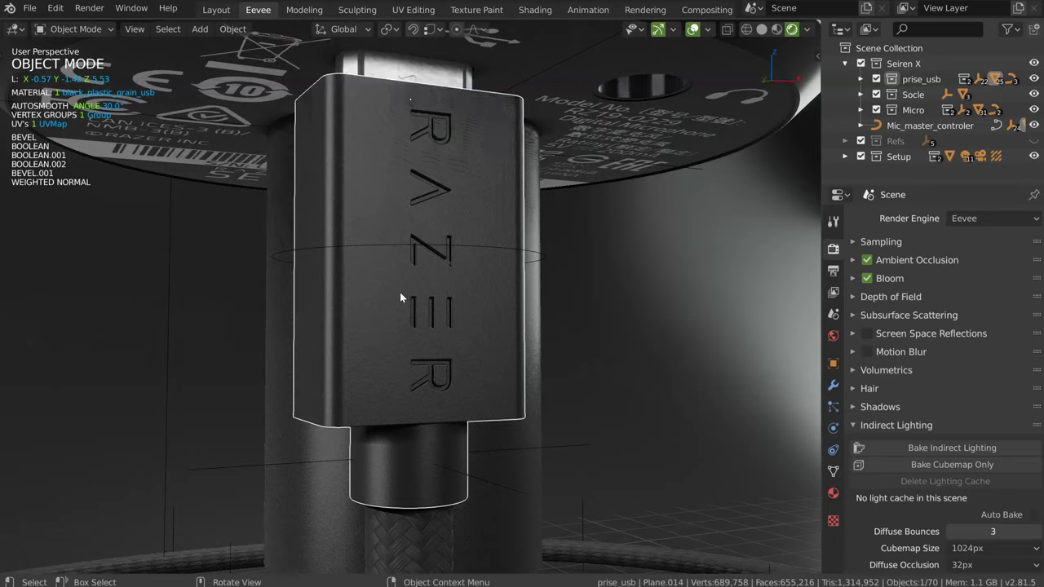
click(692, 28)
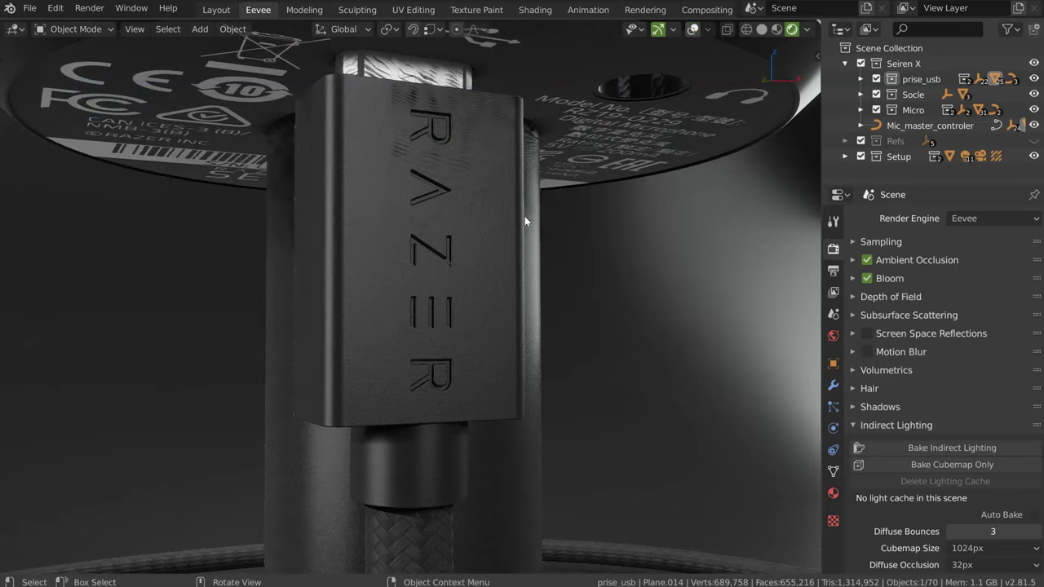
- Exclude the Micro collection so only the glowing-tipped USB plug and braided cable remain
mouse_move(466, 318)
ctrl+middle_down()
mouse_move(465, 175)
mouse_move(456, 238)
ctrl+middle_up()
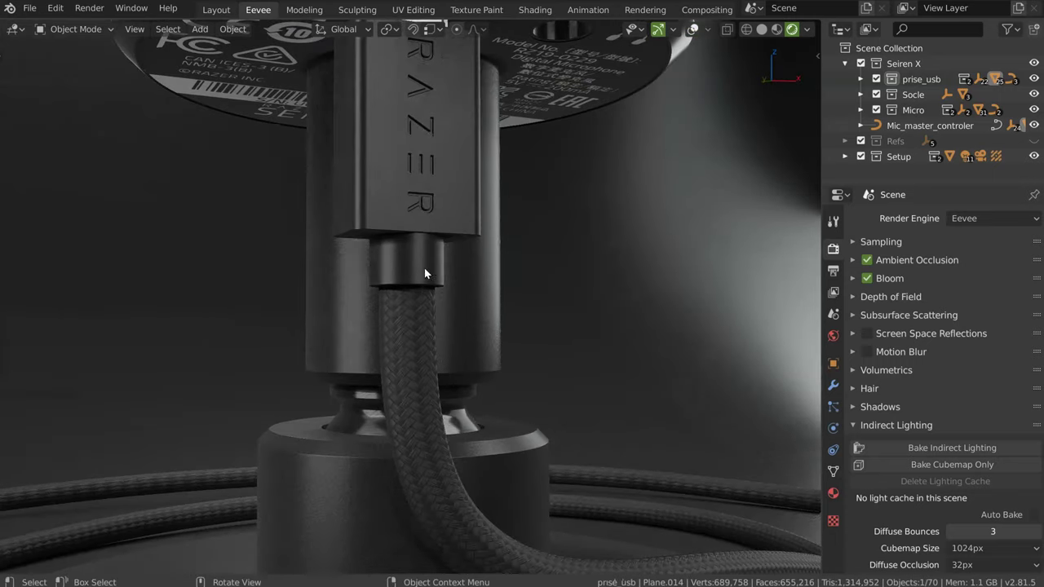
middle_drag(415, 275, 426, 274)
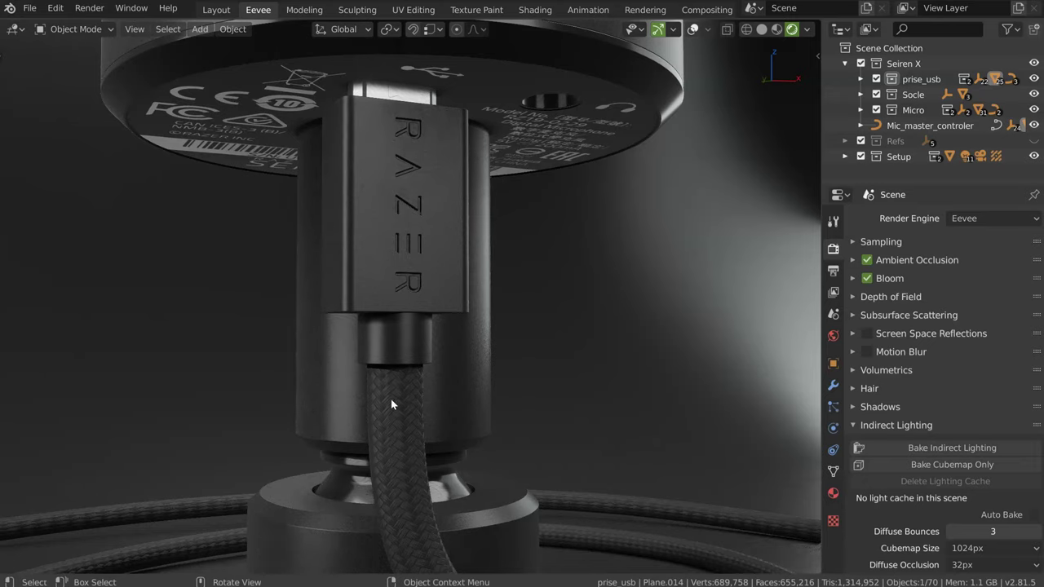
mouse_move(390, 399)
middle_down()
mouse_move(421, 400)
mouse_move(448, 376)
middle_up()
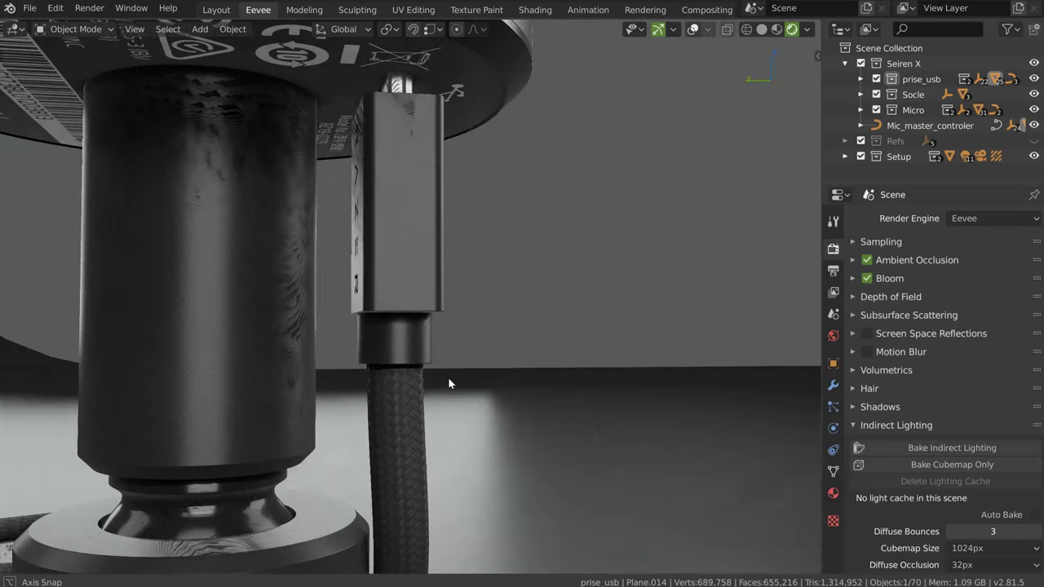
mouse_move(390, 210)
middle_down()
mouse_move(426, 215)
mouse_move(494, 167)
middle_up()
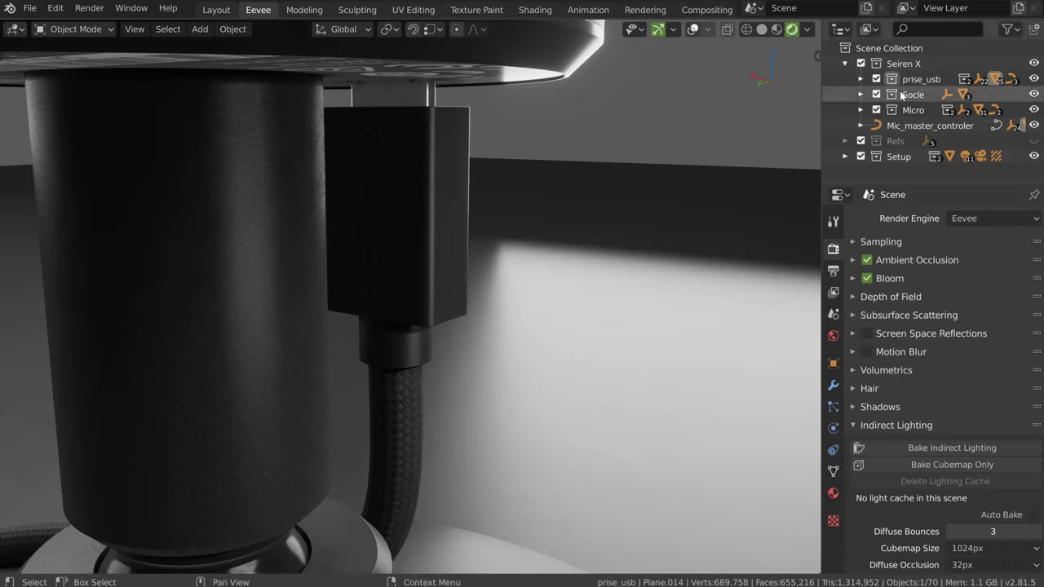
click(877, 109)
mouse_move(435, 191)
middle_down()
mouse_move(514, 180)
mouse_move(590, 194)
mouse_move(611, 177)
mouse_move(534, 357)
mouse_move(462, 277)
mouse_move(483, 305)
middle_up()
mouse_move(462, 236)
shift+middle_down()
mouse_move(502, 252)
mouse_move(462, 249)
mouse_move(513, 283)
shift+middle_up()
- Zoom in and orbit for a close-up of the USB plug
scroll(340, 413, down, 5)
scroll(426, 278, up, 1)
scroll(498, 237, up, 2)
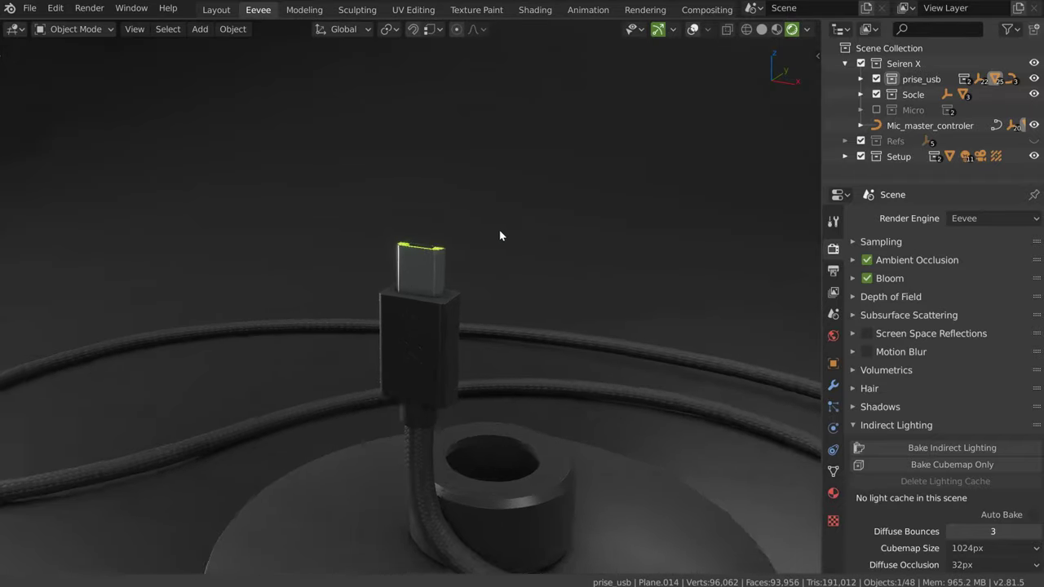
scroll(612, 207, up, 2)
scroll(613, 206, up, 2)
scroll(613, 206, up, 2)
scroll(542, 233, up, 2)
mouse_move(541, 233)
middle_down()
mouse_move(539, 203)
mouse_move(573, 198)
middle_up()
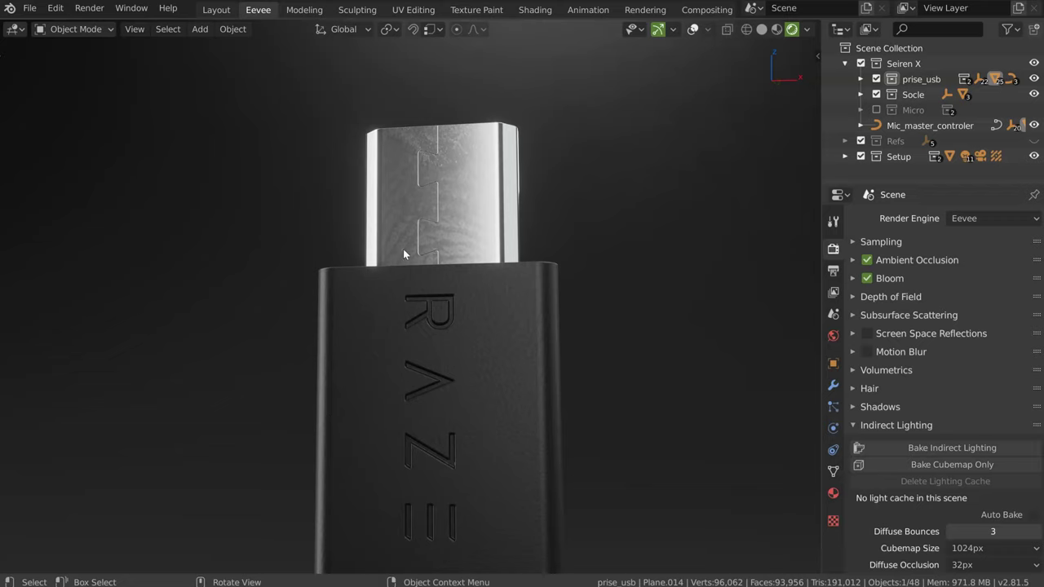
middle_drag(447, 364, 450, 359)
mouse_move(509, 333)
middle_down()
mouse_move(377, 353)
mouse_move(357, 341)
mouse_move(319, 345)
mouse_move(319, 310)
mouse_move(333, 357)
mouse_move(319, 403)
mouse_move(308, 403)
mouse_move(353, 383)
mouse_move(461, 377)
middle_up()
- Inspect the plug's metal tip from the front, then bring back the full microphone
key(KP_0)
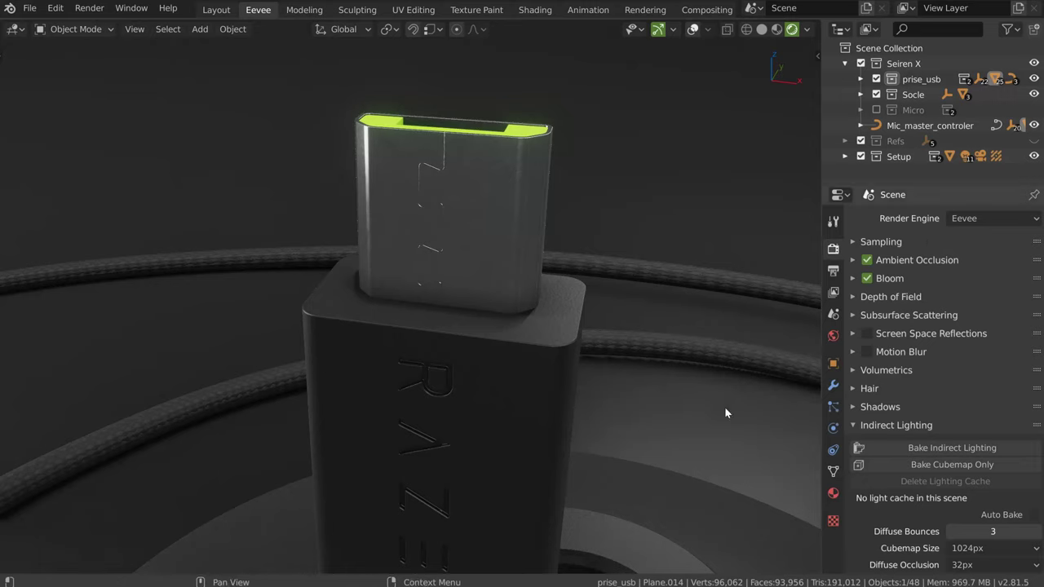
mouse_move(466, 312)
middle_down()
mouse_move(503, 297)
mouse_move(360, 271)
middle_up()
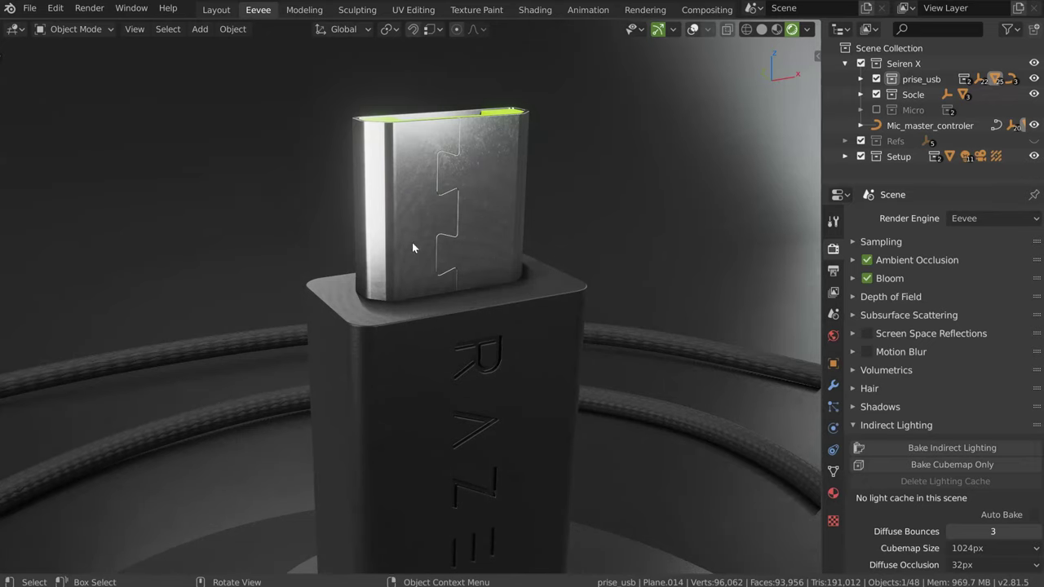
middle_drag(465, 240, 474, 192)
scroll(477, 155, up, 5)
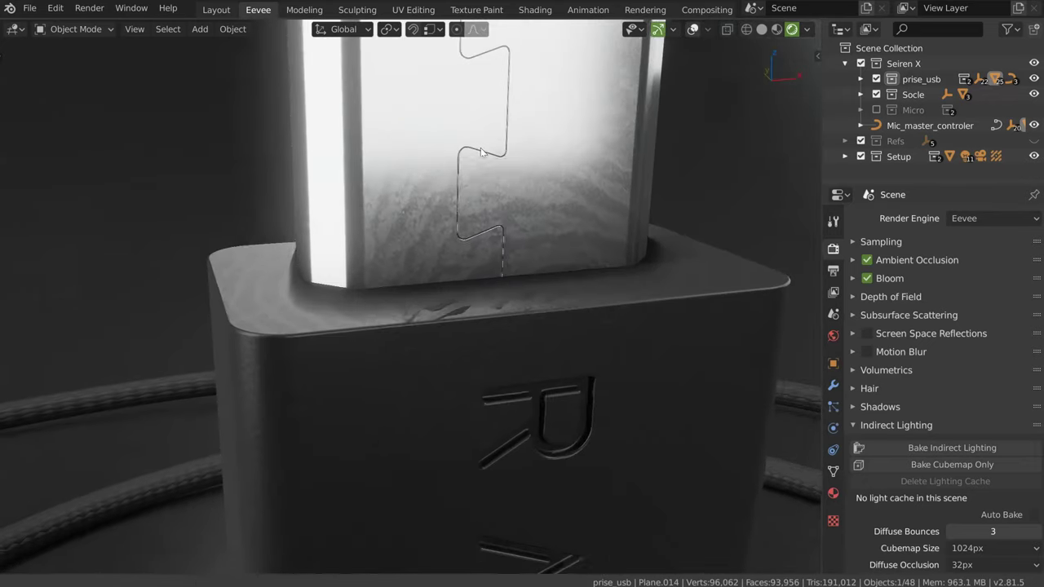
middle_drag(481, 152, 448, 151)
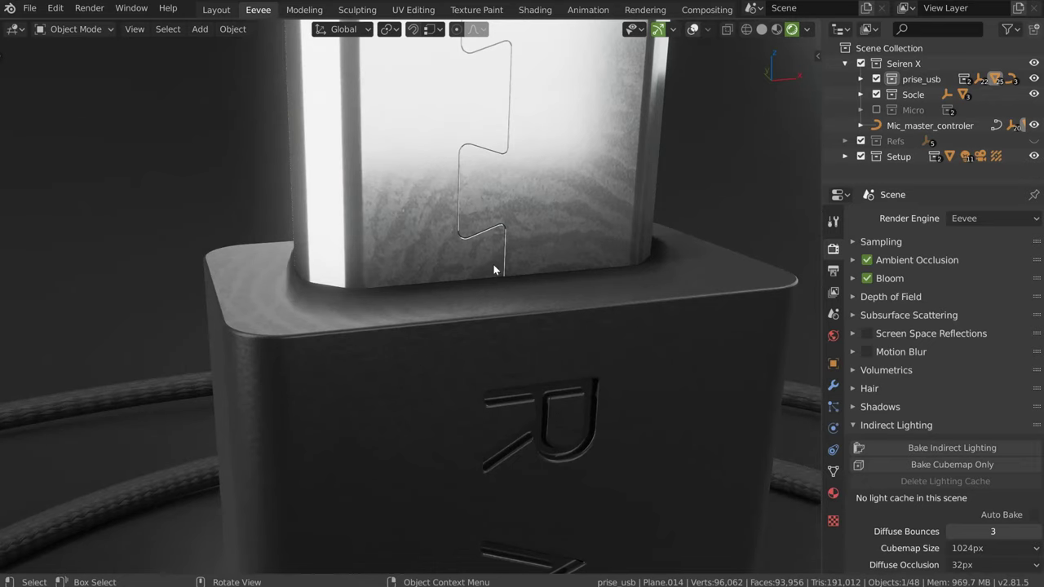
mouse_move(467, 208)
ctrl+middle_down()
mouse_move(340, 307)
mouse_move(357, 154)
mouse_move(531, 228)
ctrl+middle_up()
mouse_move(367, 318)
middle_down()
mouse_move(224, 365)
mouse_move(385, 252)
middle_up()
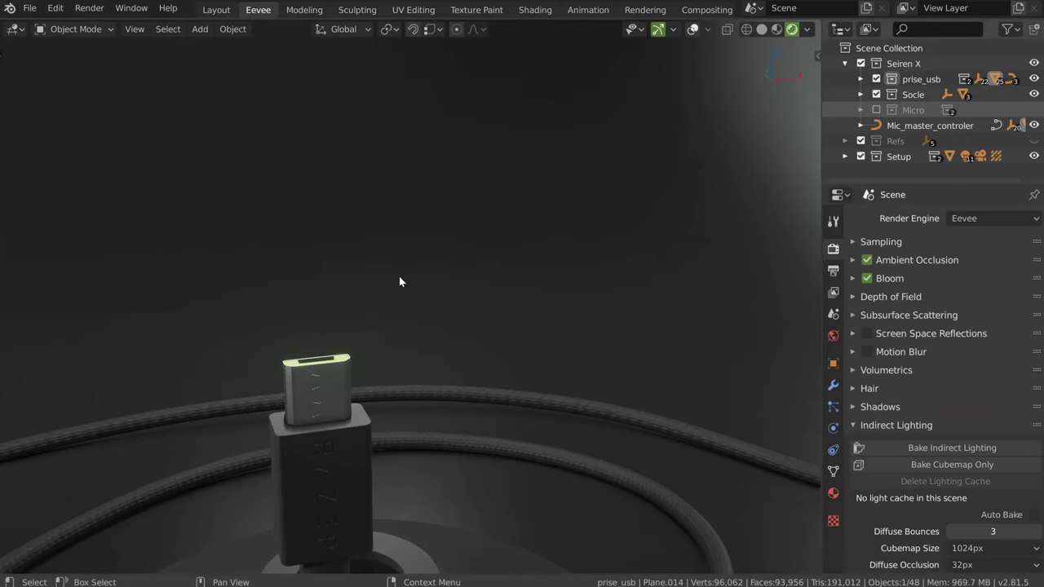
key(ctrl+shift+z)
mouse_move(561, 193)
ctrl+middle_down()
mouse_move(166, 334)
mouse_move(55, 395)
mouse_move(414, 275)
mouse_move(446, 296)
mouse_move(429, 275)
mouse_move(397, 292)
ctrl+middle_up()
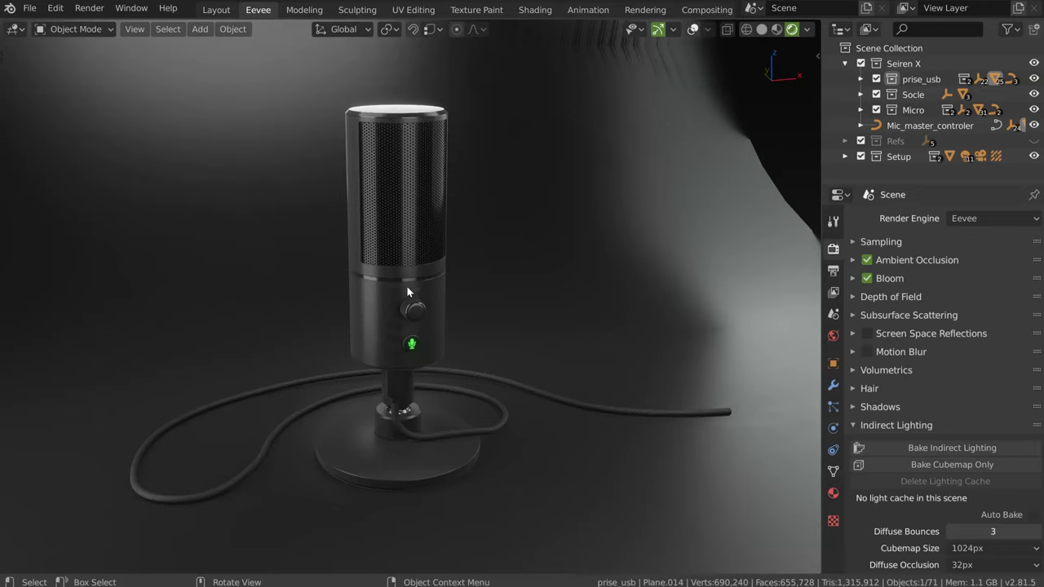
mouse_move(476, 341)
middle_down()
mouse_move(459, 329)
mouse_move(488, 245)
mouse_move(451, 252)
middle_up()
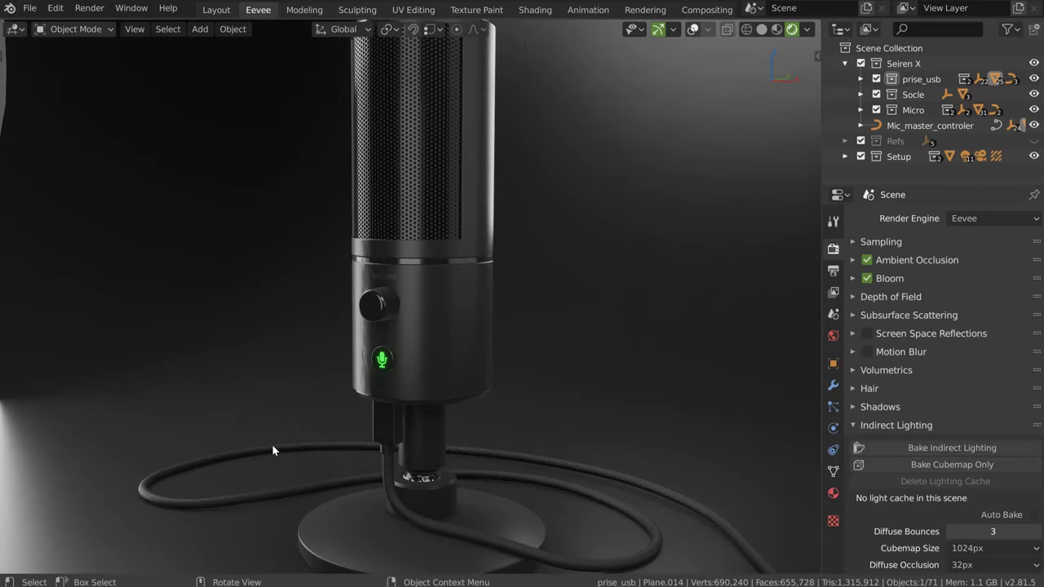
mouse_move(299, 292)
middle_down()
mouse_move(373, 324)
mouse_move(390, 395)
middle_up()
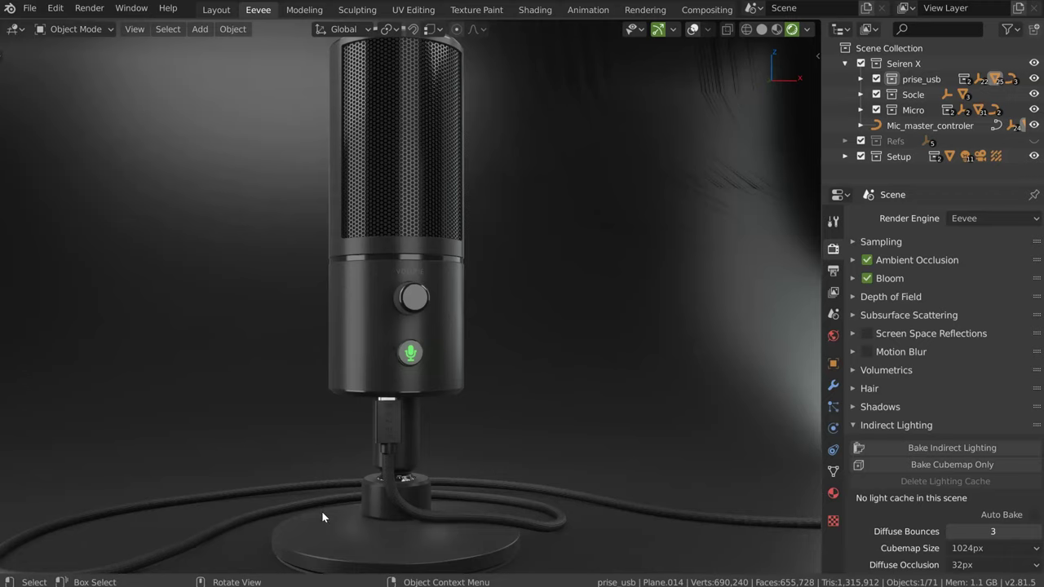
middle_drag(404, 453, 261, 384)
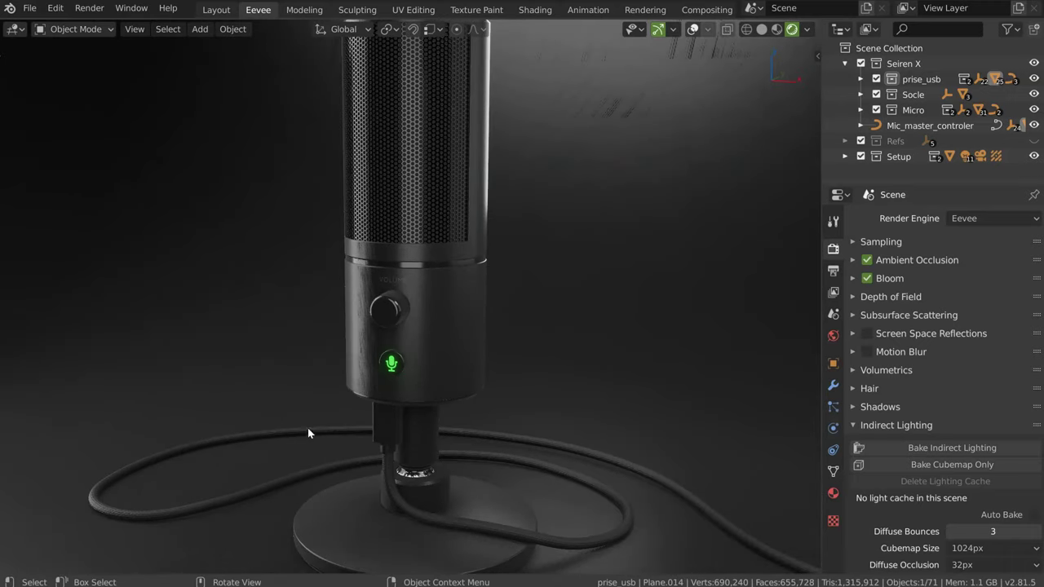
middle_drag(307, 428, 341, 401)
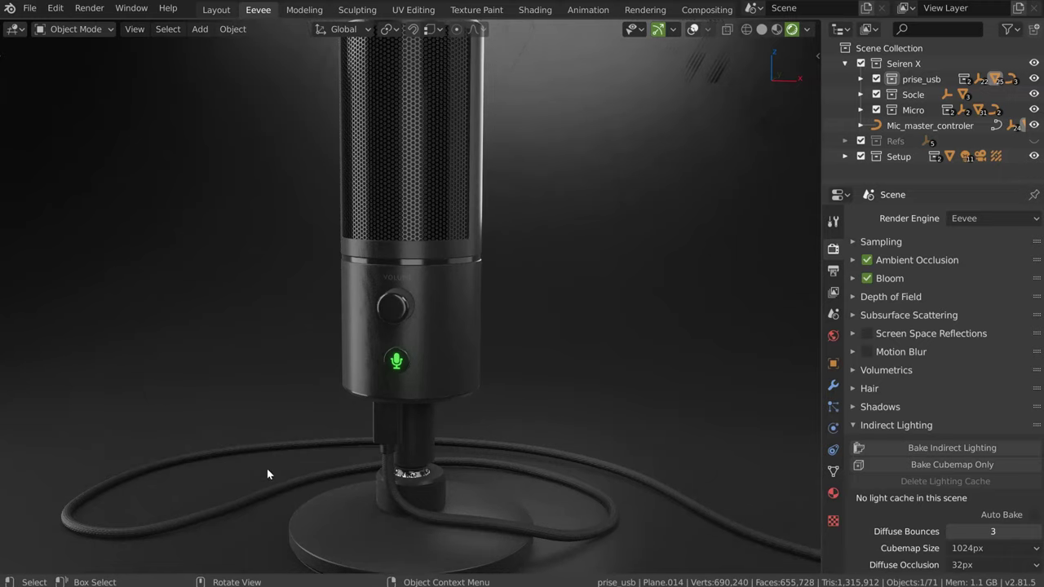
middle_drag(342, 427, 369, 439)
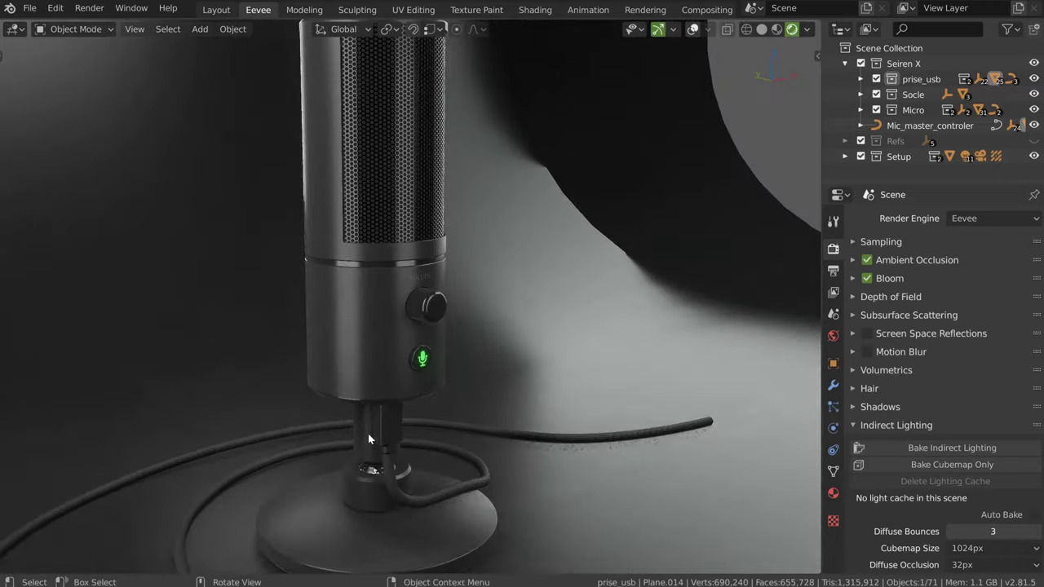
ctrl+middle_drag(339, 500, 412, 455)
ctrl+middle_drag(387, 530, 413, 438)
click(415, 441)
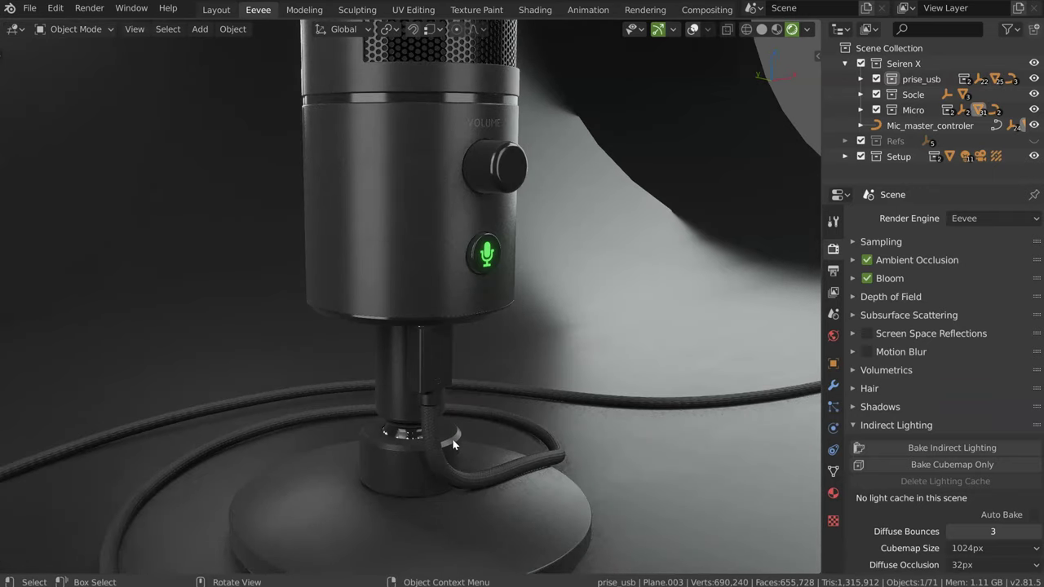
ctrl+middle_drag(451, 347, 542, 291)
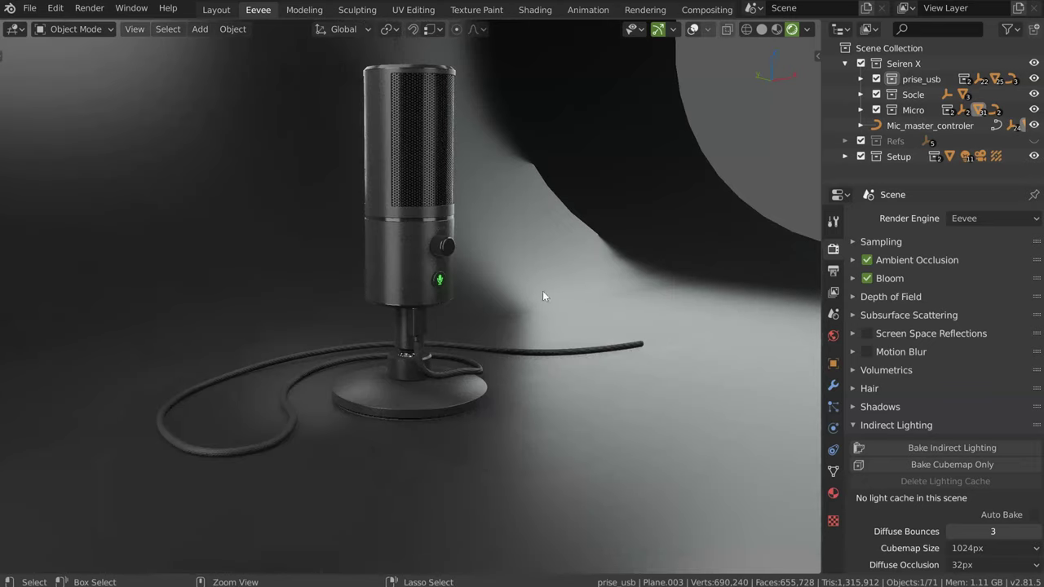
mouse_move(477, 301)
middle_down()
mouse_move(412, 325)
mouse_move(438, 305)
middle_up()
scroll(481, 281, up, 1)
scroll(465, 322, up, 2)
scroll(461, 335, up, 1)
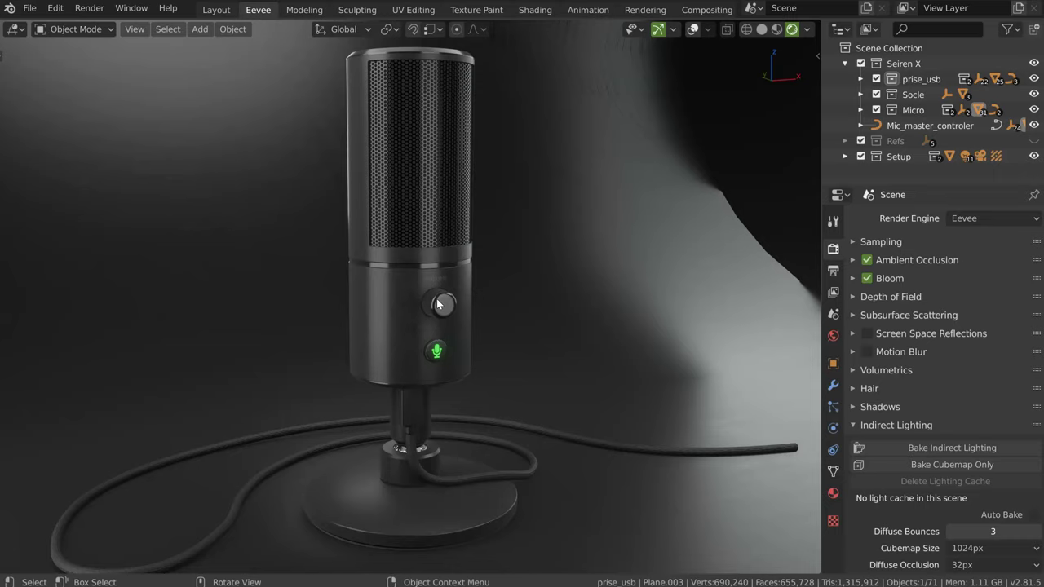
mouse_move(493, 332)
middle_down()
mouse_move(451, 339)
mouse_move(464, 329)
middle_up()
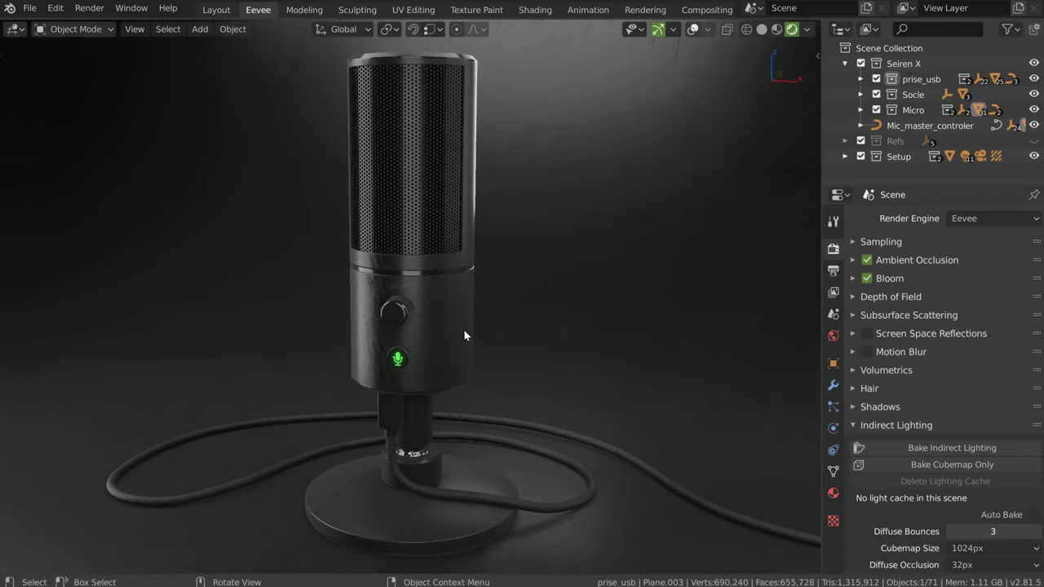
middle_drag(412, 359, 421, 354)
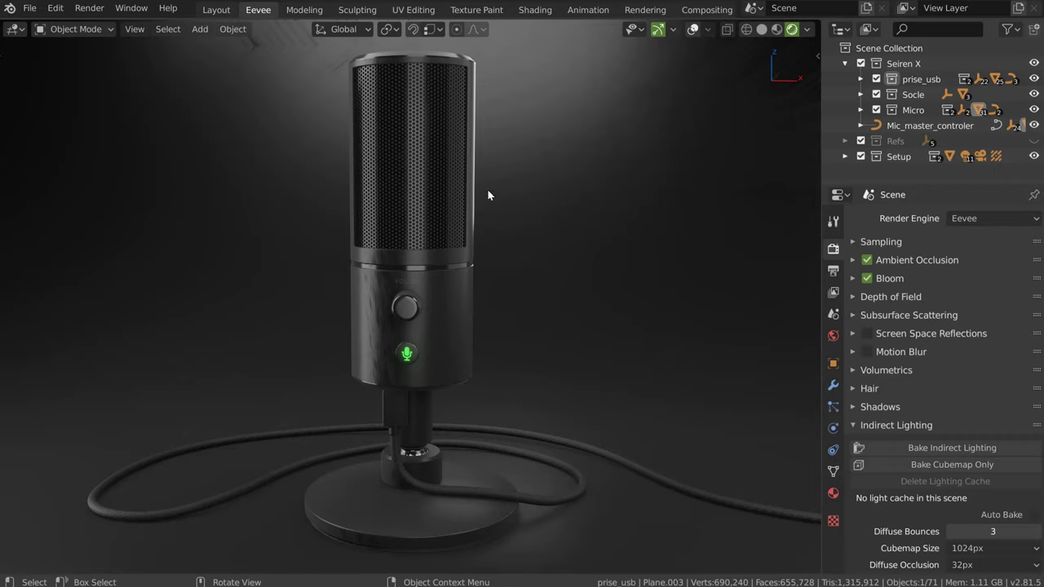
middle_drag(279, 321, 355, 269)
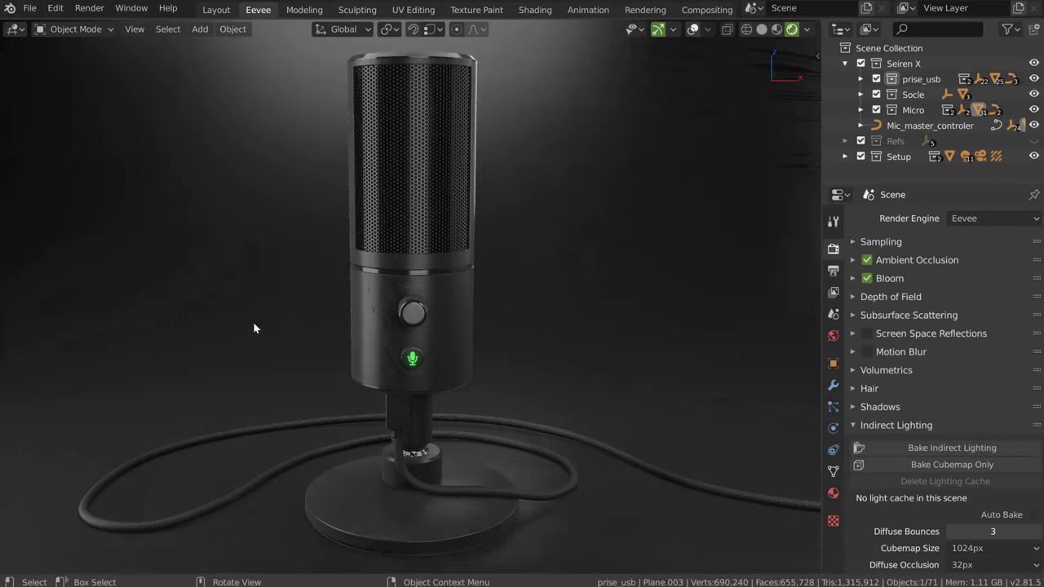